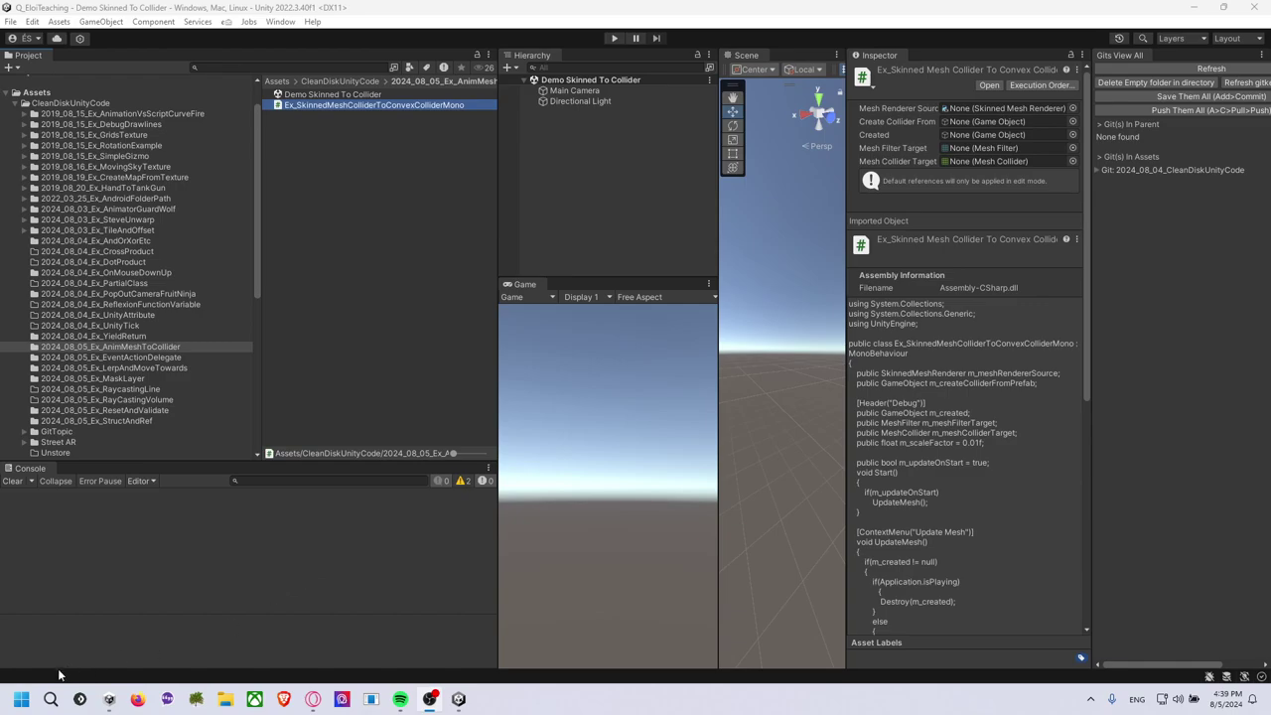
Search the Start menu for 'blend' to launch Blender 4.1.
{"action": "key", "text": "super"}
{"action": "type", "text": "blend"}
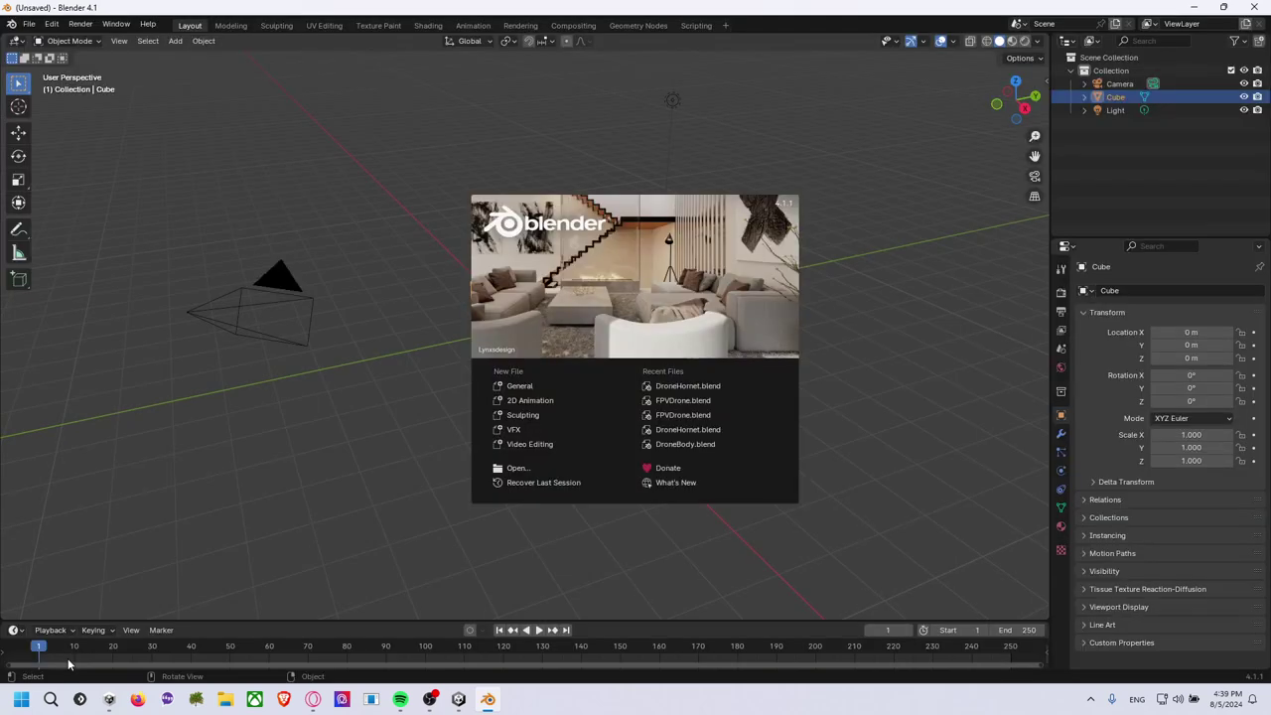
Dismiss the splash screen and delete the default camera and light.
{"action": "left_click", "coordinate": [387, 326]}
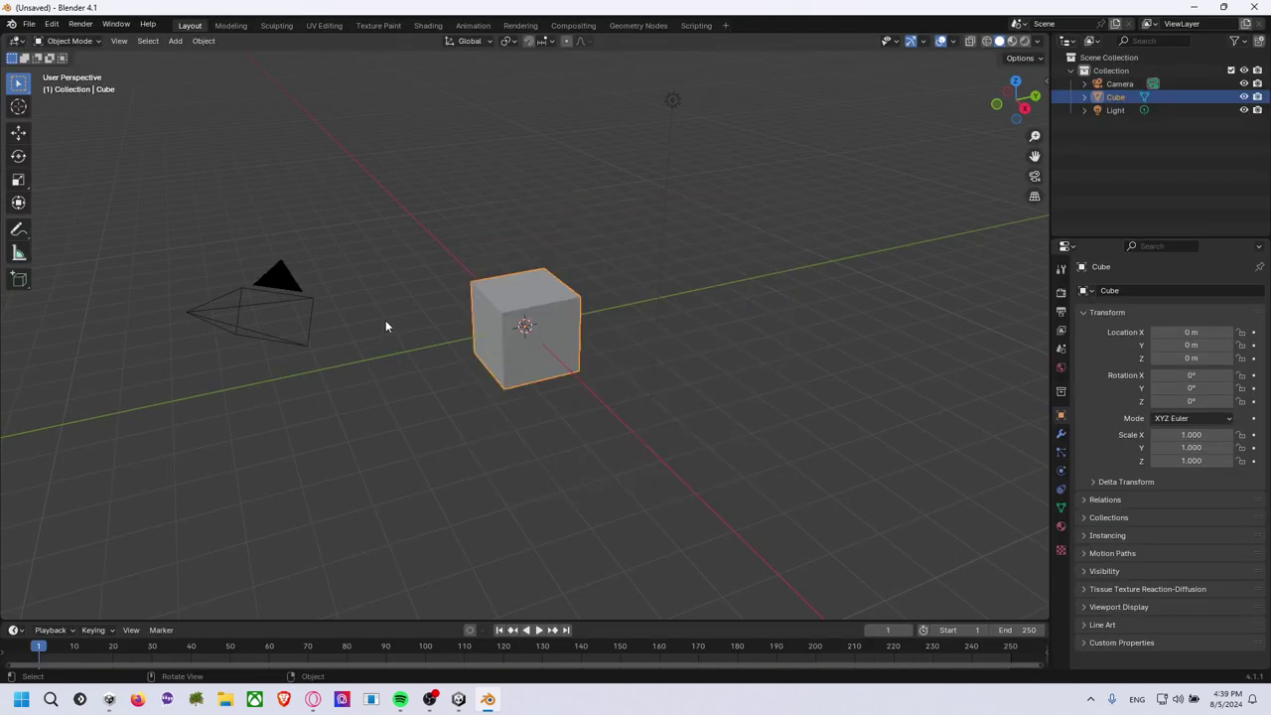
{"action": "left_click_drag", "start_coordinate": [273, 226], "coordinate": [302, 413]}
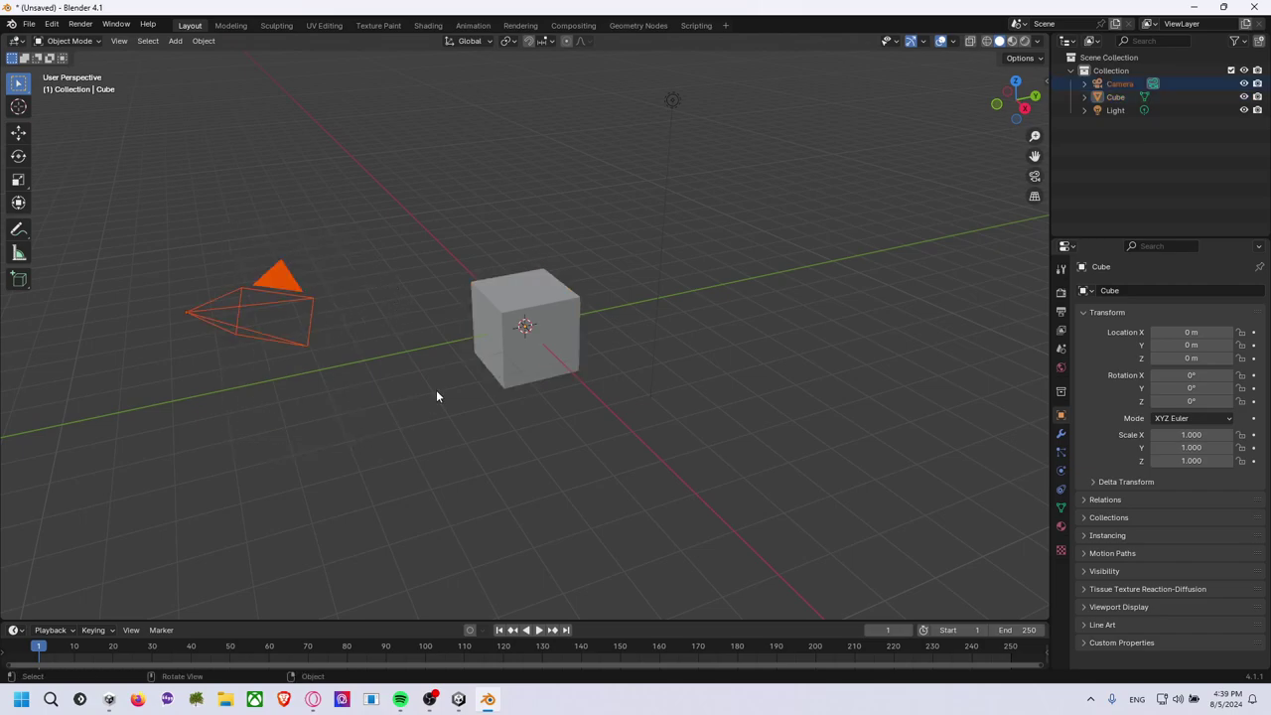
{"action": "key", "text": "Delete"}
{"action": "left_click", "coordinate": [672, 100]}
{"action": "key", "text": "Delete"}
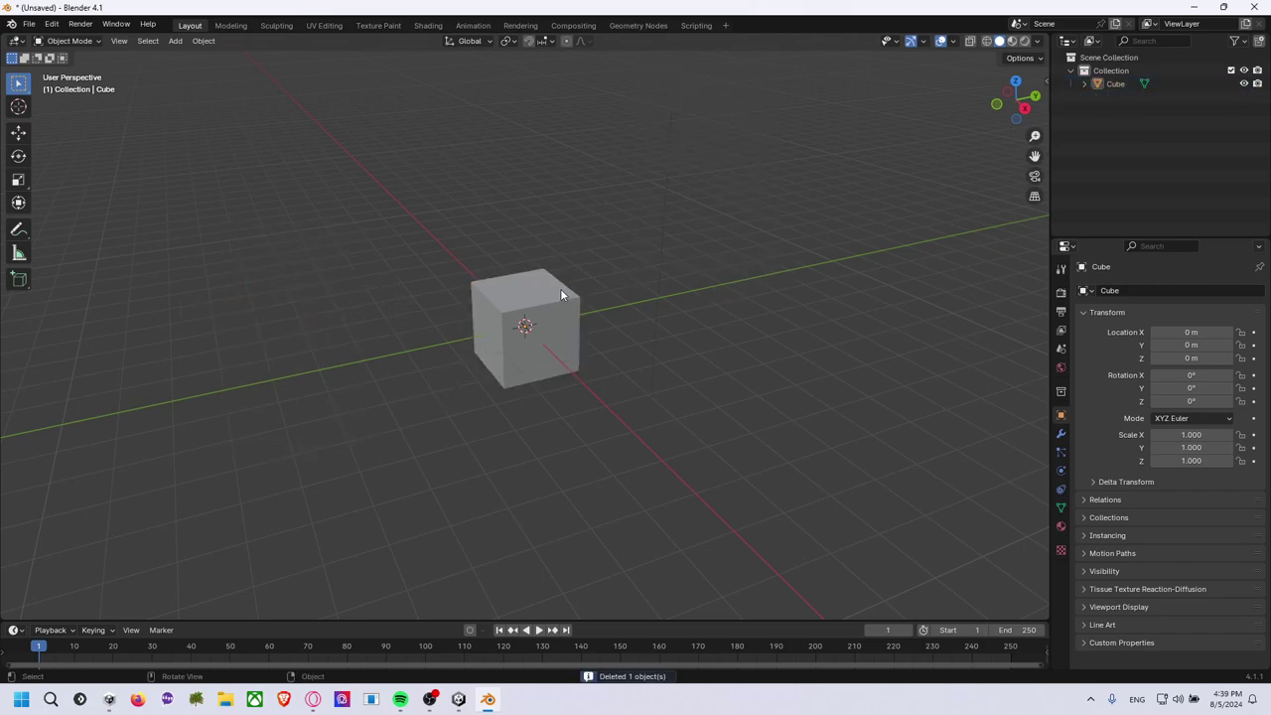
Select the cube and inspect it, ending in the right-side orthographic view.
{"action": "left_click", "coordinate": [561, 295]}
{"action": "left_click", "coordinate": [1024, 107]}
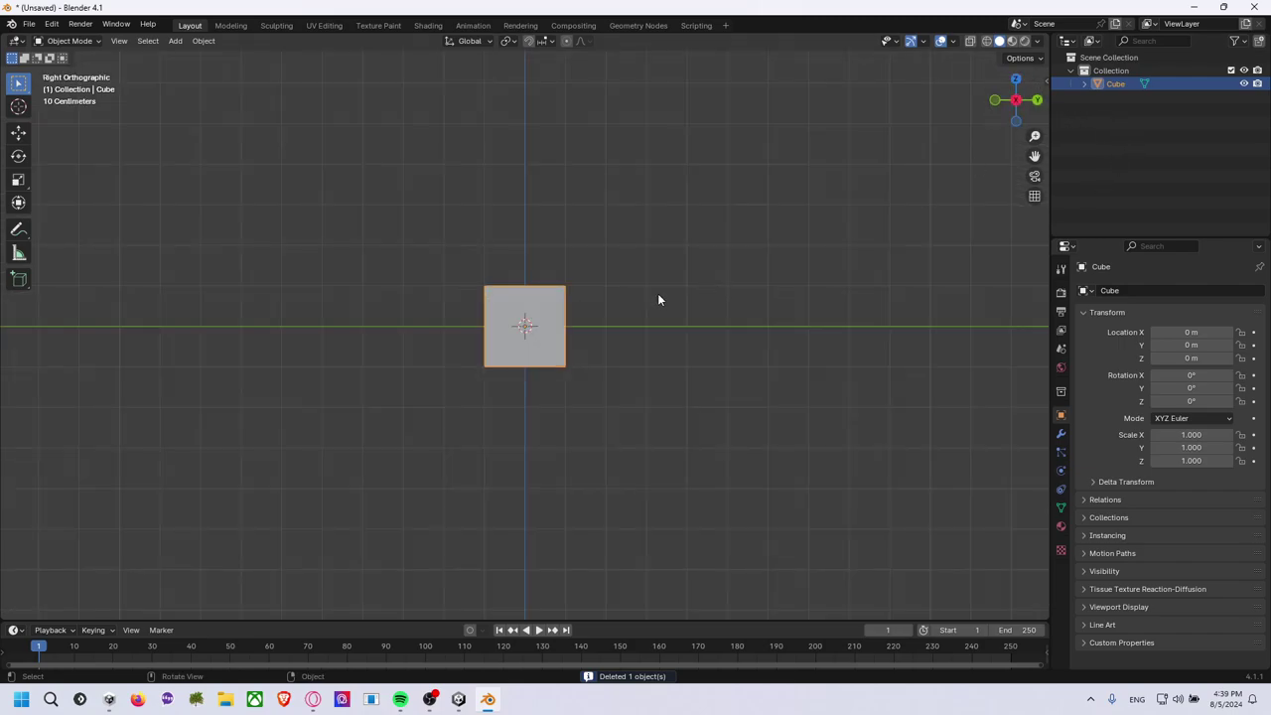
{"action": "scroll", "coordinate": [579, 313], "scroll_direction": "up", "scroll_amount": 4}
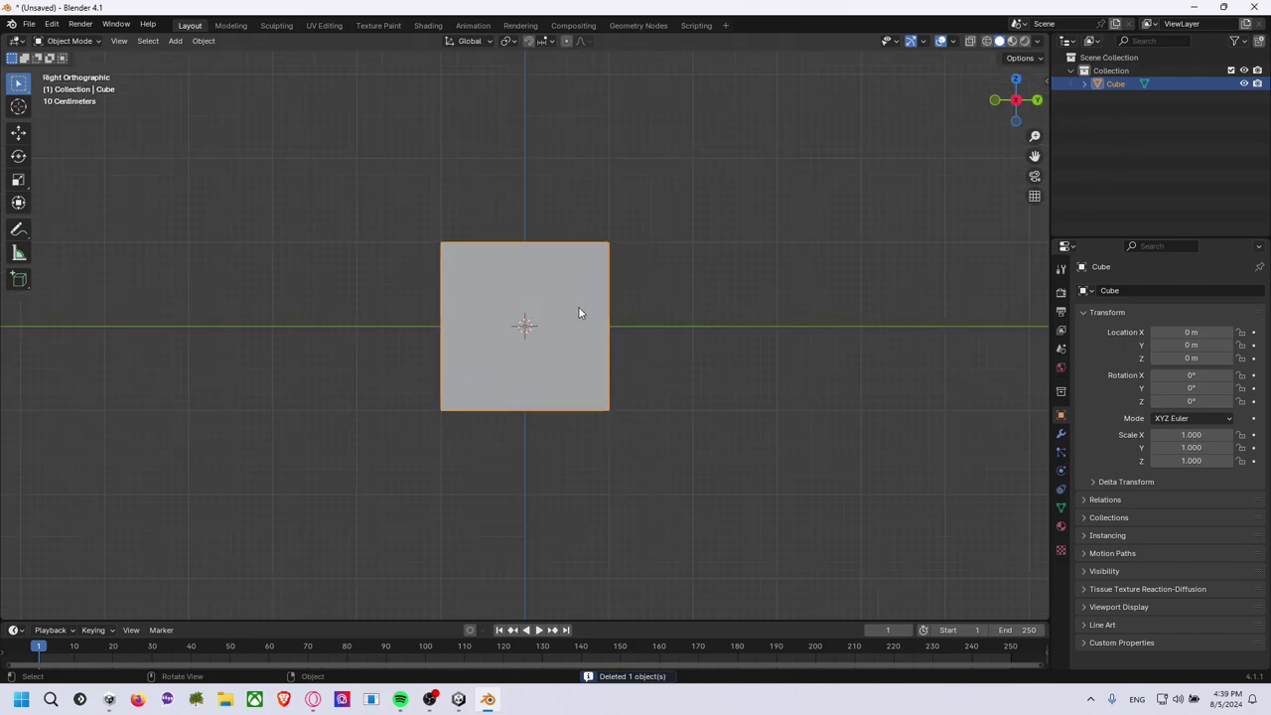
{"action": "left_click", "coordinate": [637, 294]}
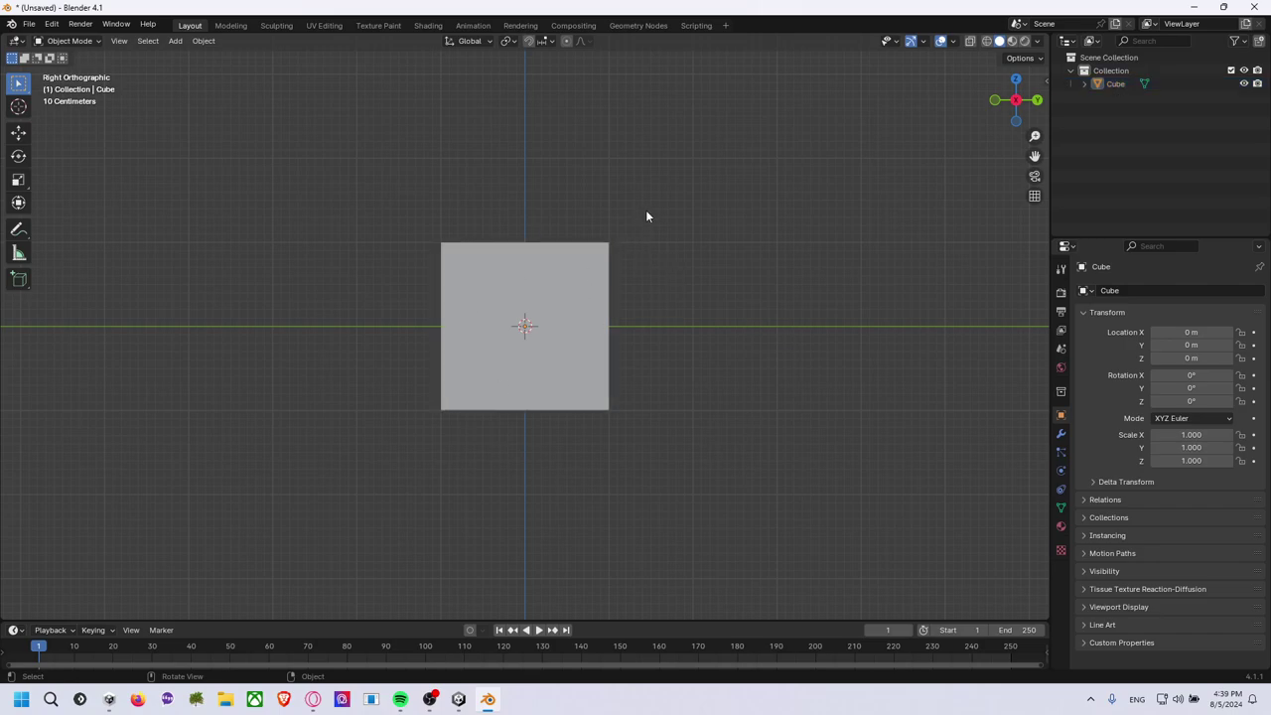
{"action": "middle_click_drag", "start_coordinate": [646, 209], "coordinate": [529, 260]}
{"action": "left_click", "coordinate": [529, 262]}
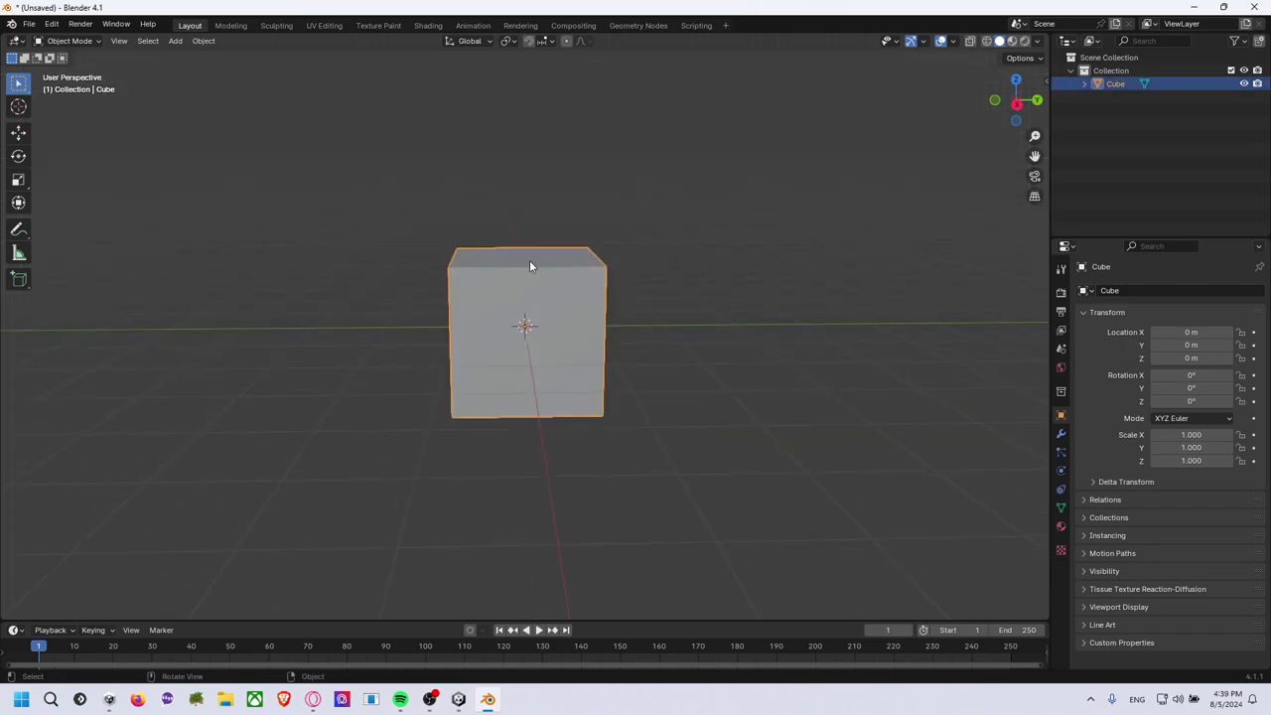
{"action": "middle_click_drag", "start_coordinate": [667, 394], "coordinate": [664, 310]}
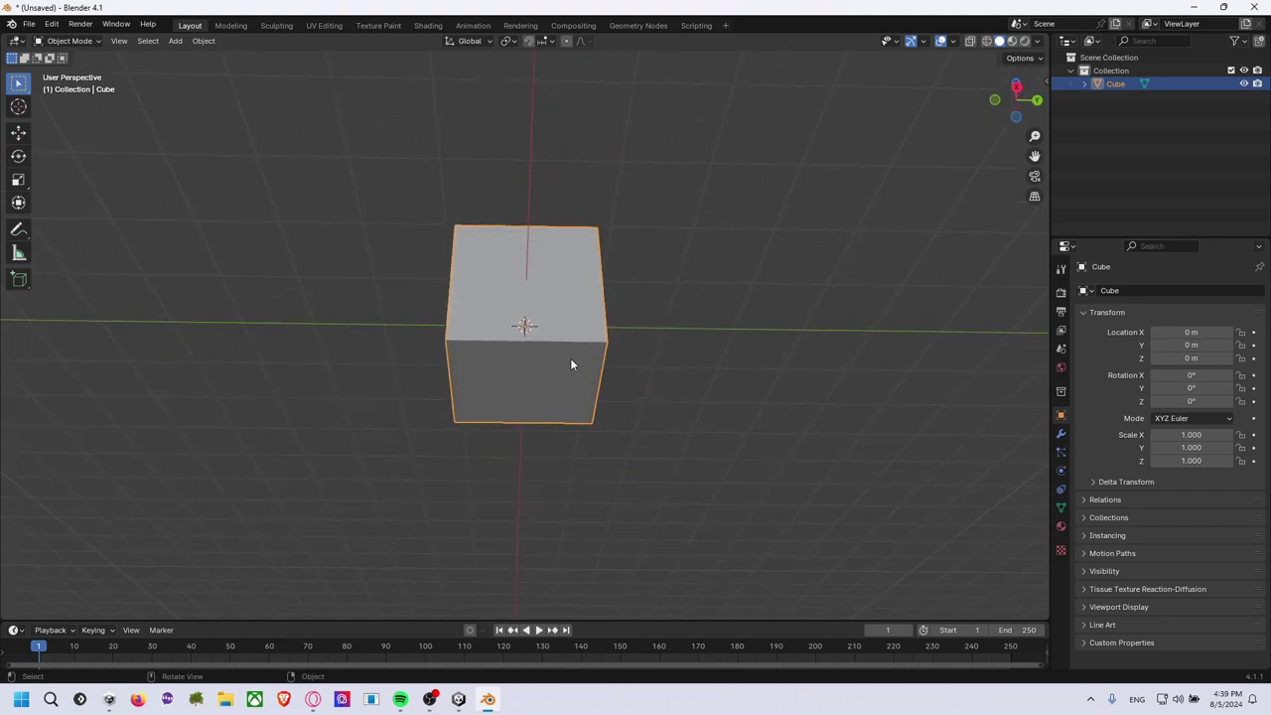
{"action": "middle_click_drag", "start_coordinate": [645, 210], "coordinate": [650, 243]}
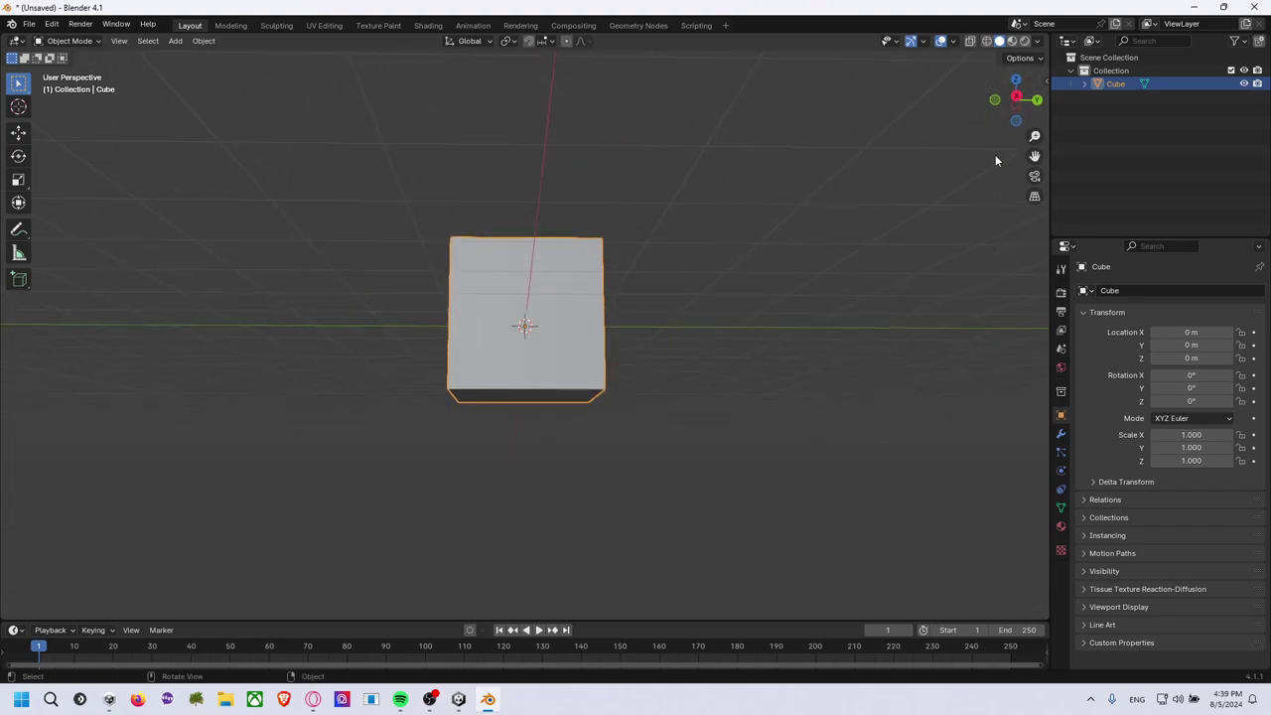
{"action": "left_click", "coordinate": [1015, 99]}
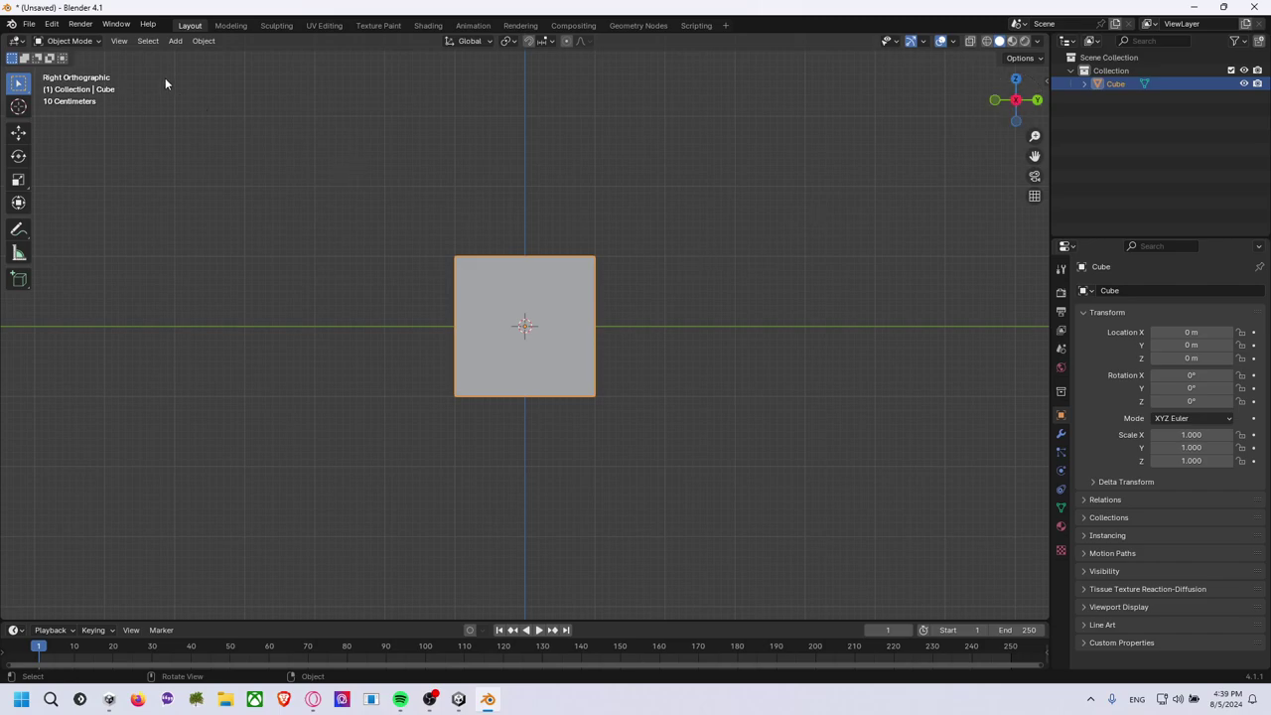
{"action": "left_click", "coordinate": [95, 43]}
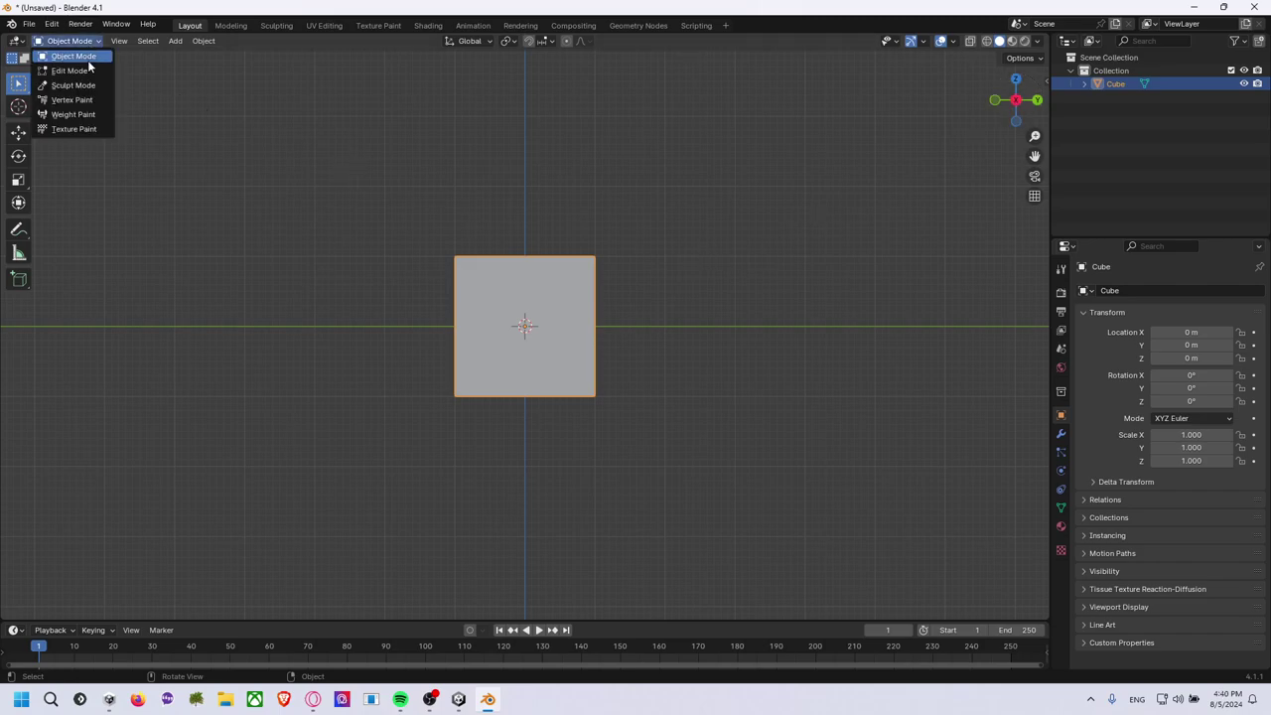
Put the cube in Edit Mode, deselect all, and switch shading to Wireframe.
{"action": "left_click", "coordinate": [89, 60]}
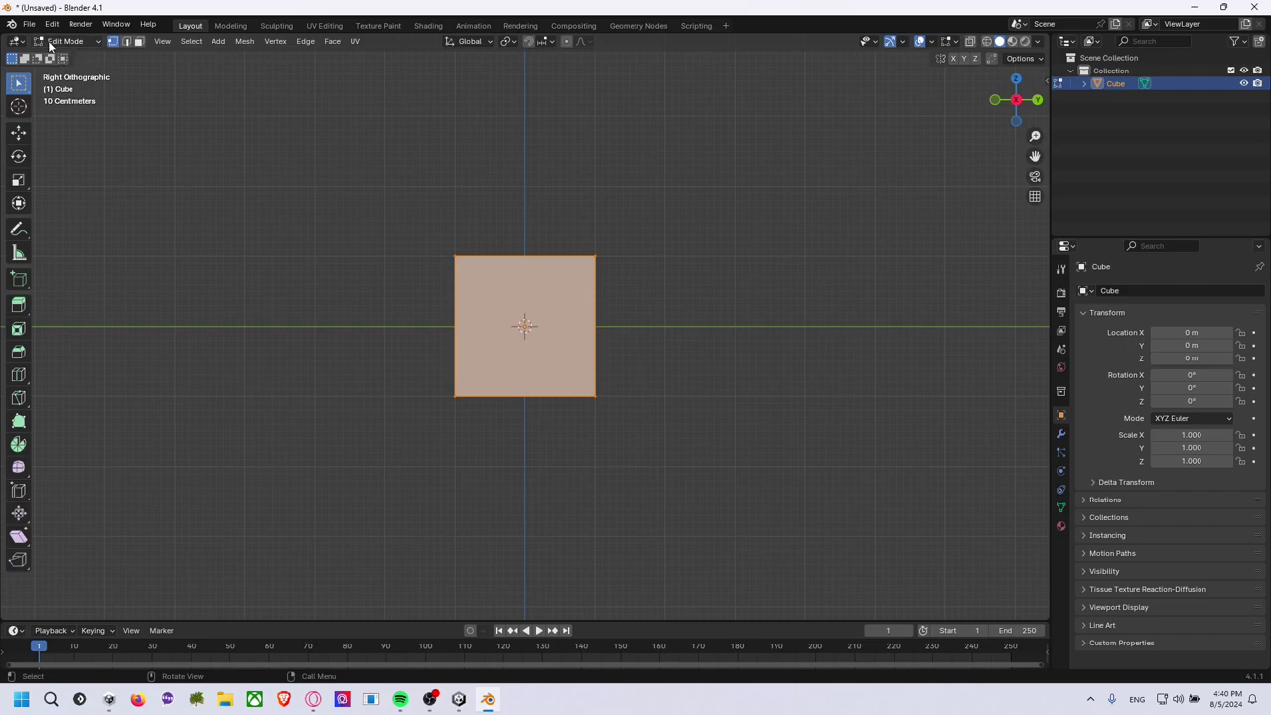
{"action": "left_click", "coordinate": [526, 194]}
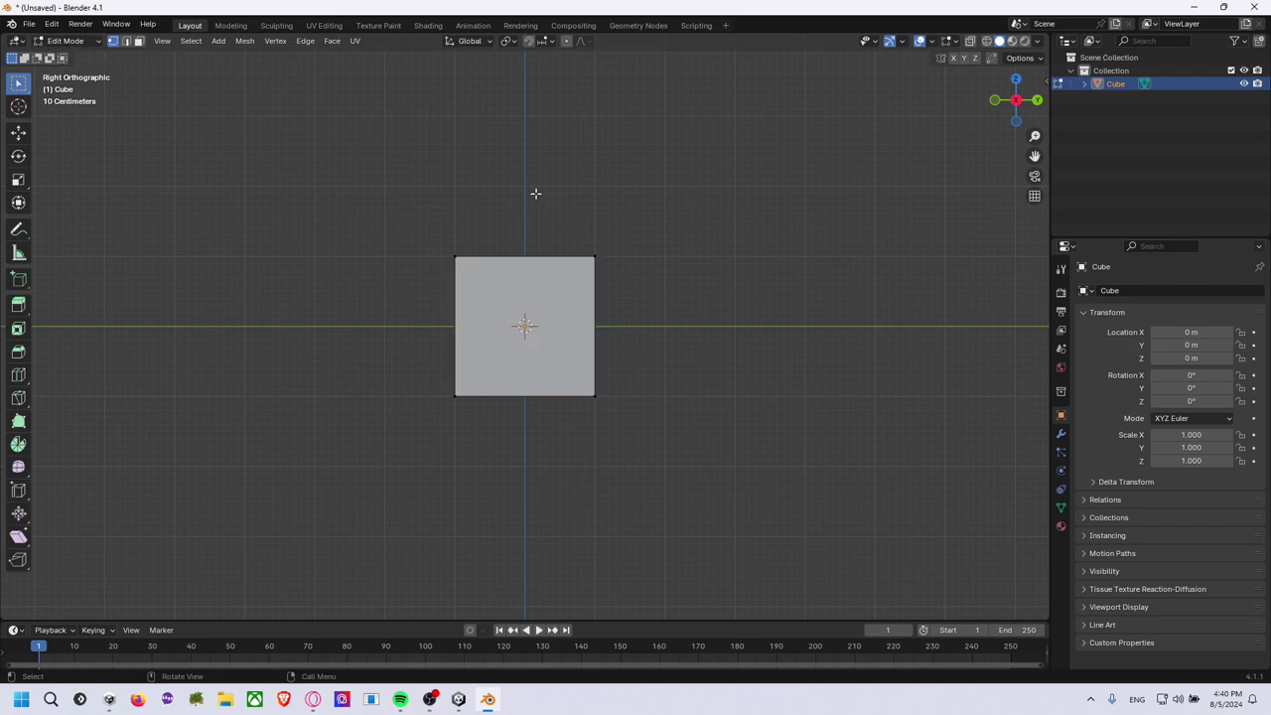
{"action": "key", "text": "z"}
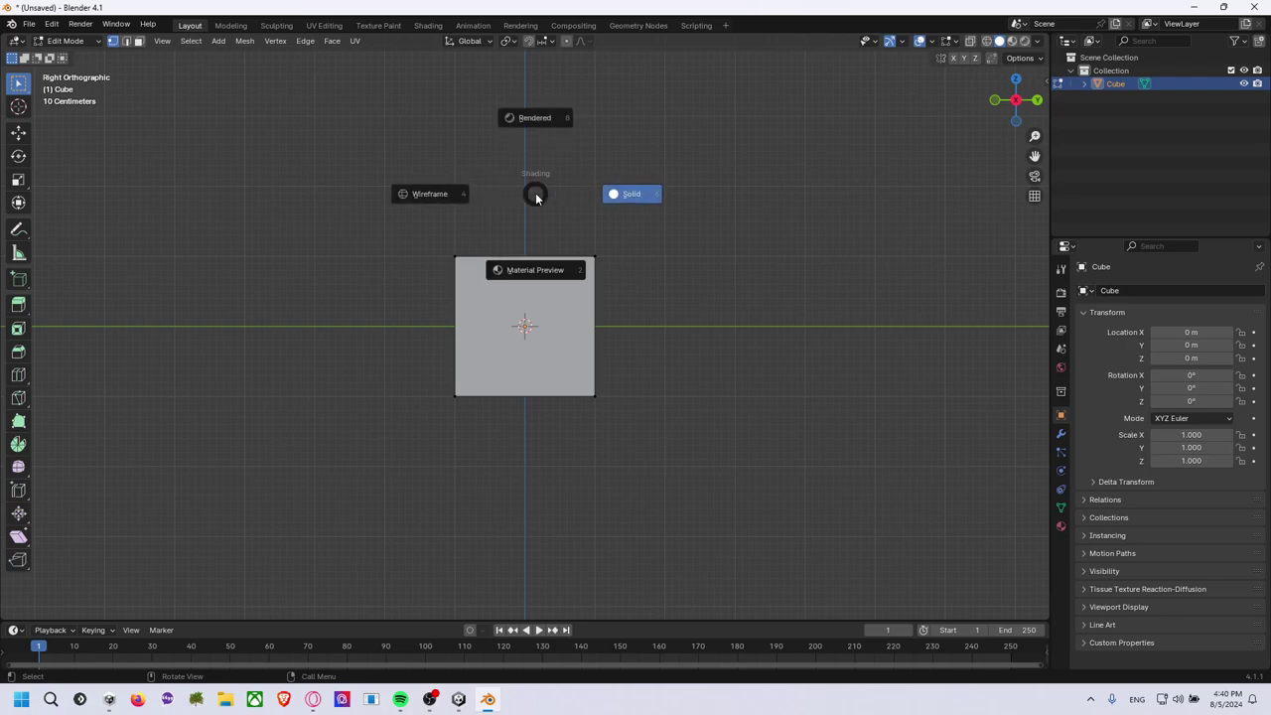
{"action": "left_click", "coordinate": [429, 199]}
{"action": "mouse_move", "coordinate": [483, 190]}
{"action": "middle_mouse_down"}
{"action": "mouse_move", "coordinate": [503, 205]}
{"action": "mouse_move", "coordinate": [479, 225]}
{"action": "middle_mouse_up"}
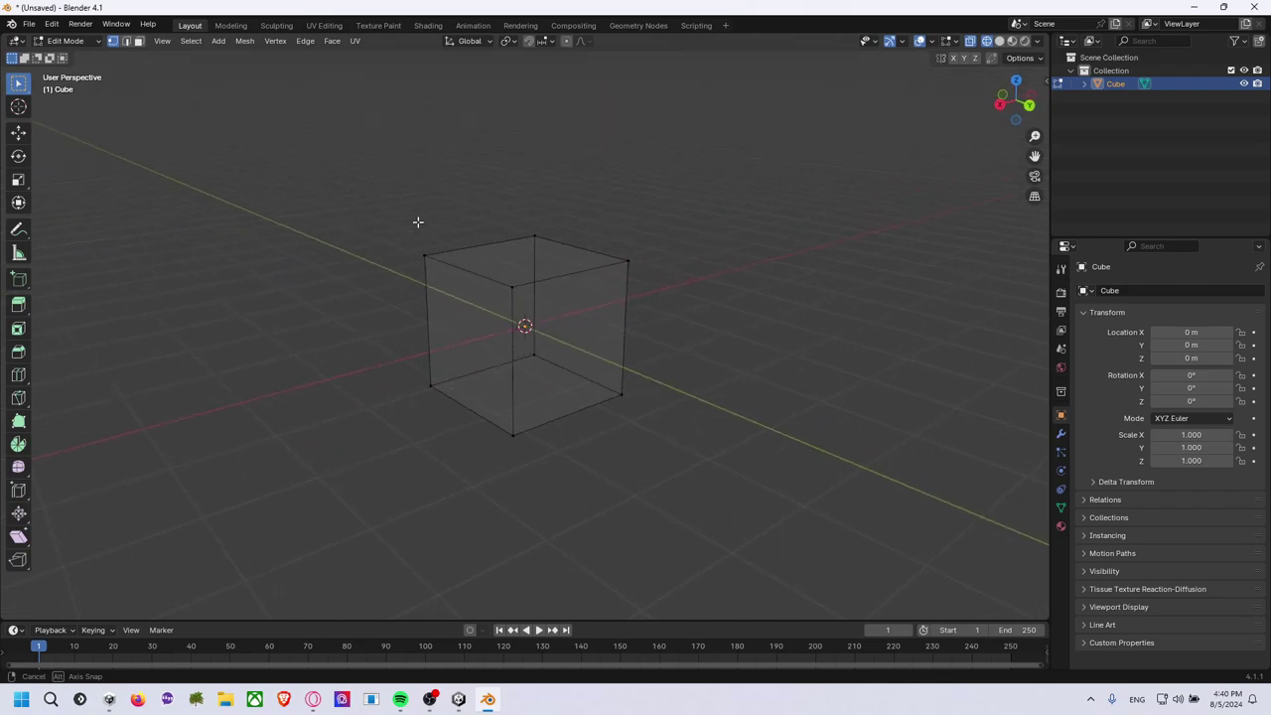
{"action": "left_click", "coordinate": [1008, 107]}
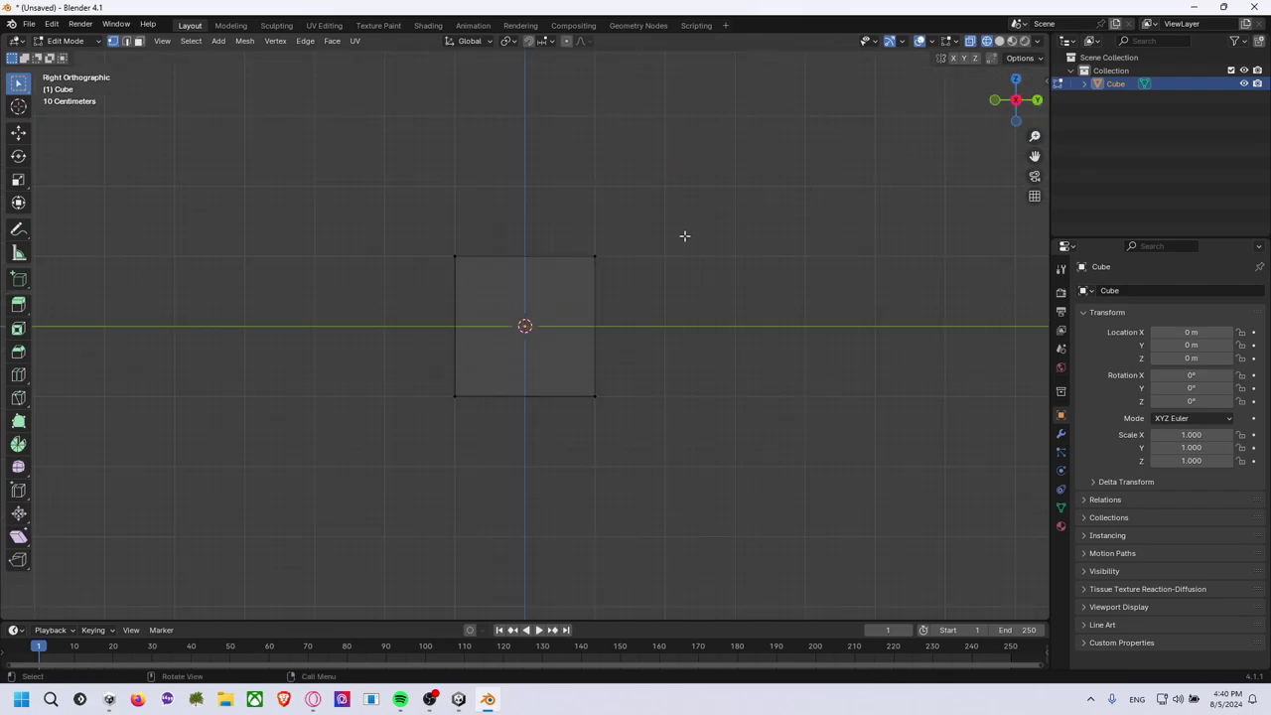
{"action": "mouse_move", "coordinate": [451, 269]}
{"action": "middle_mouse_down"}
{"action": "mouse_move", "coordinate": [570, 195]}
{"action": "mouse_move", "coordinate": [333, 128]}
{"action": "middle_mouse_up"}
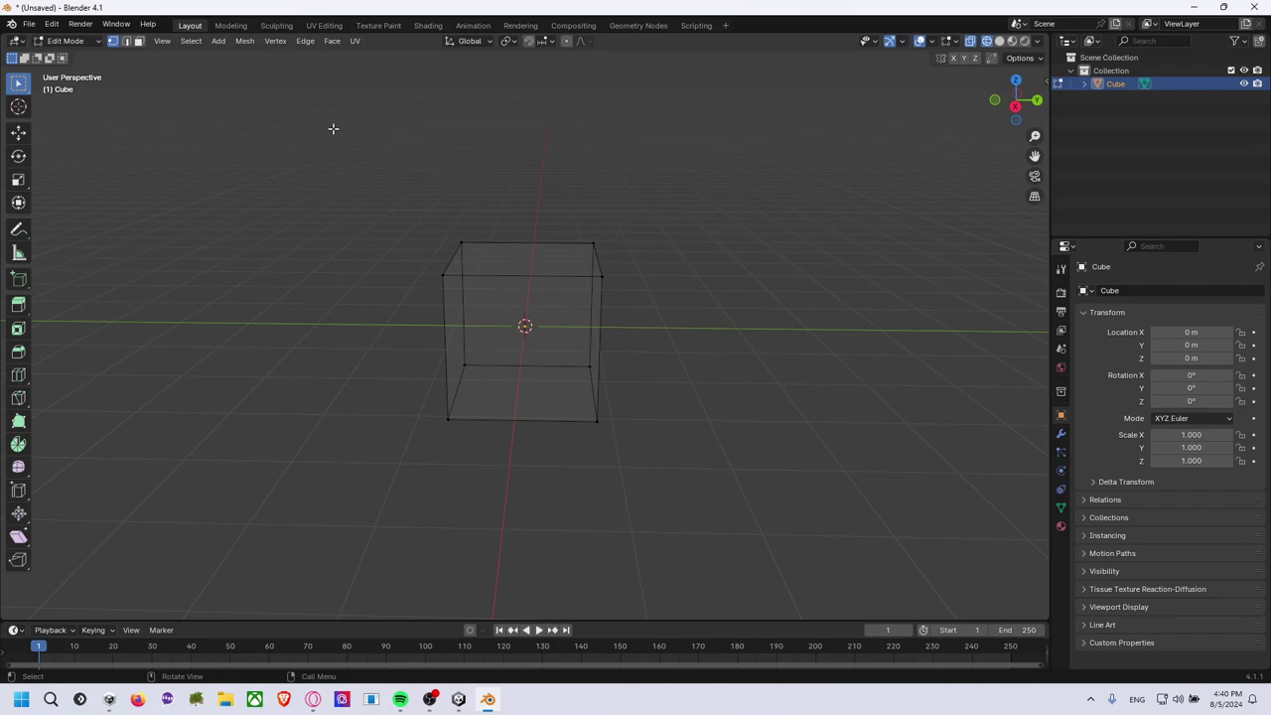
Try face select on the cube's top face, then return to Object Mode.
{"action": "left_click", "coordinate": [139, 41]}
{"action": "left_click", "coordinate": [543, 263]}
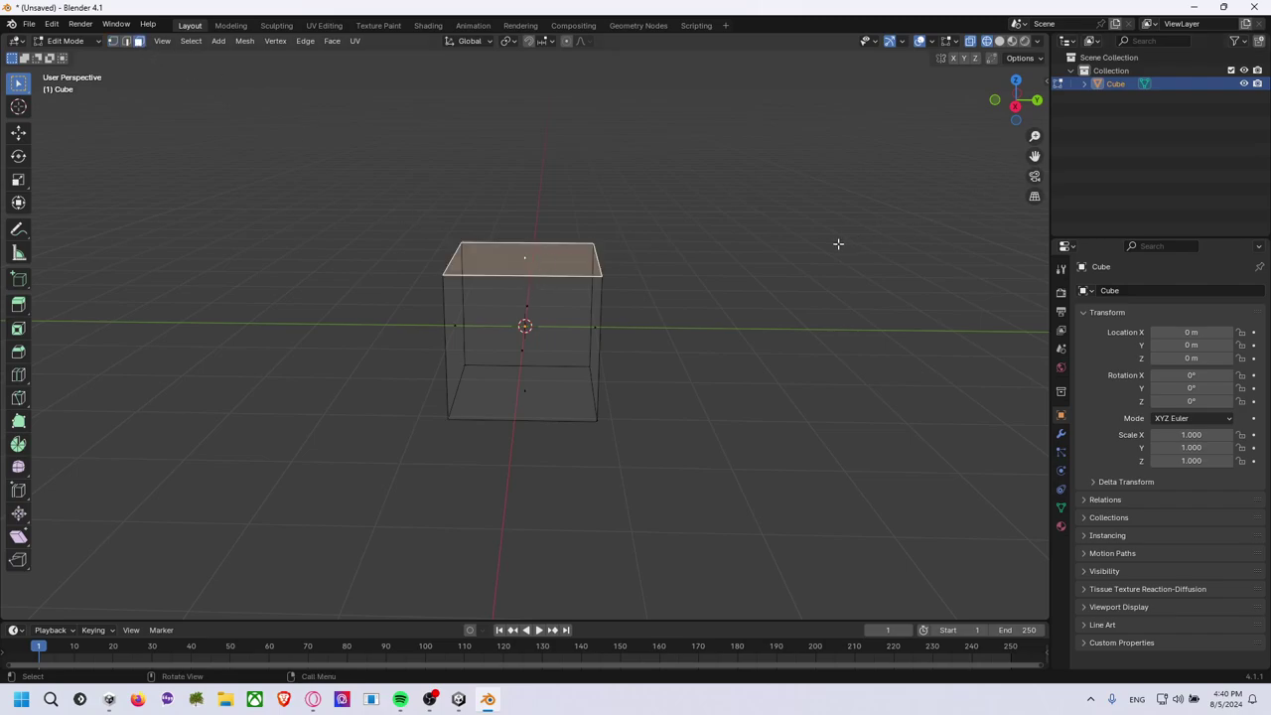
{"action": "left_click", "coordinate": [982, 176]}
{"action": "left_click", "coordinate": [1019, 111]}
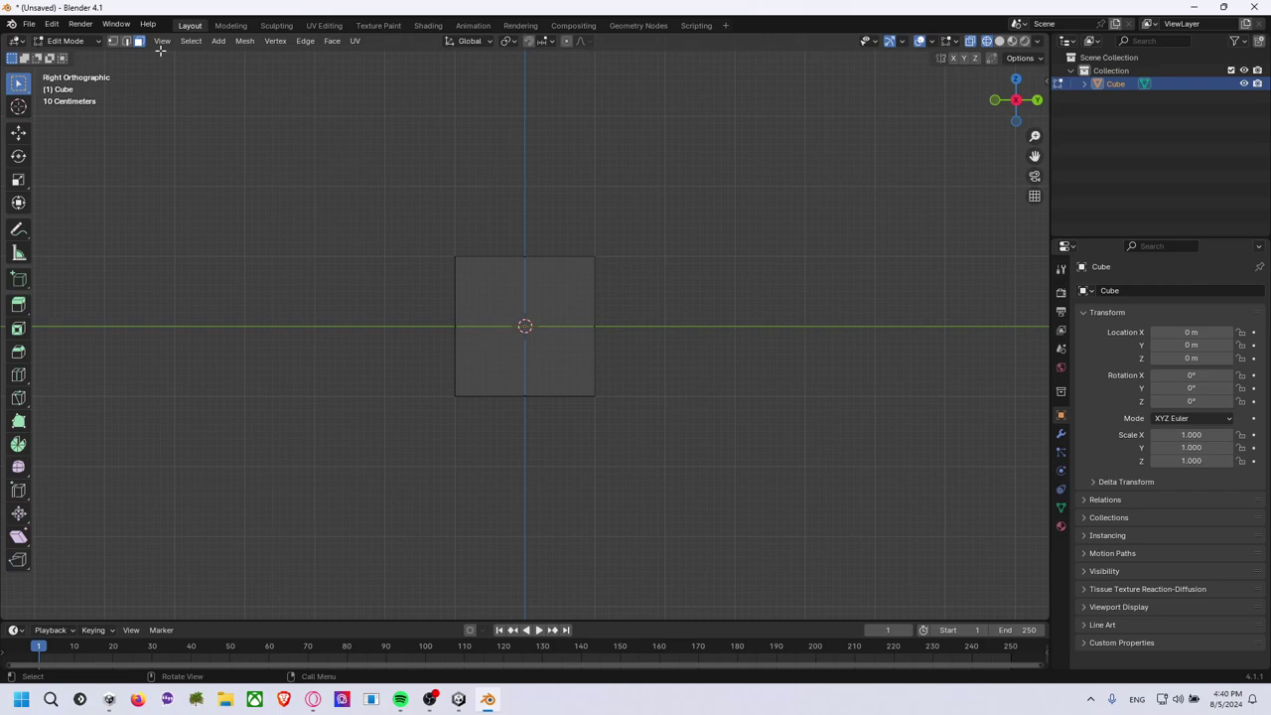
{"action": "left_click", "coordinate": [82, 43]}
{"action": "left_click", "coordinate": [70, 57]}
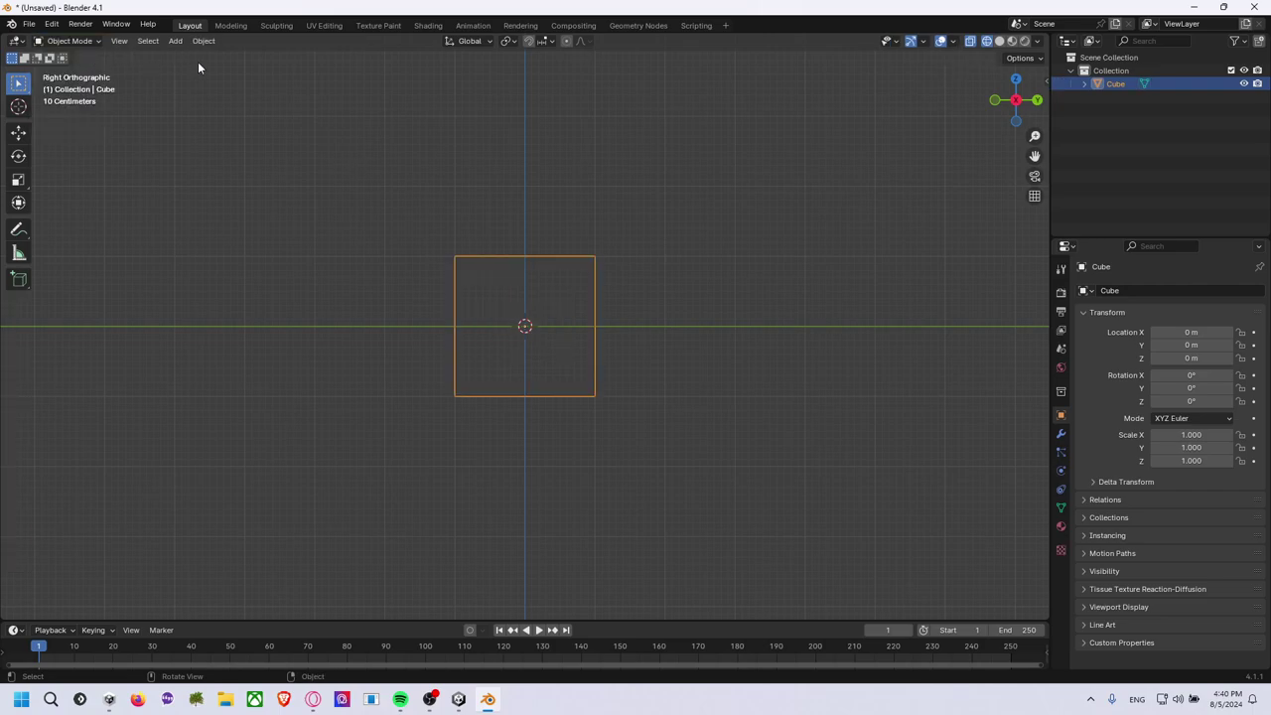
Add an armature at the cube's centre, select its bone, and enter armature Edit Mode.
{"action": "left_click", "coordinate": [173, 42]}
{"action": "mouse_move", "coordinate": [195, 56]}
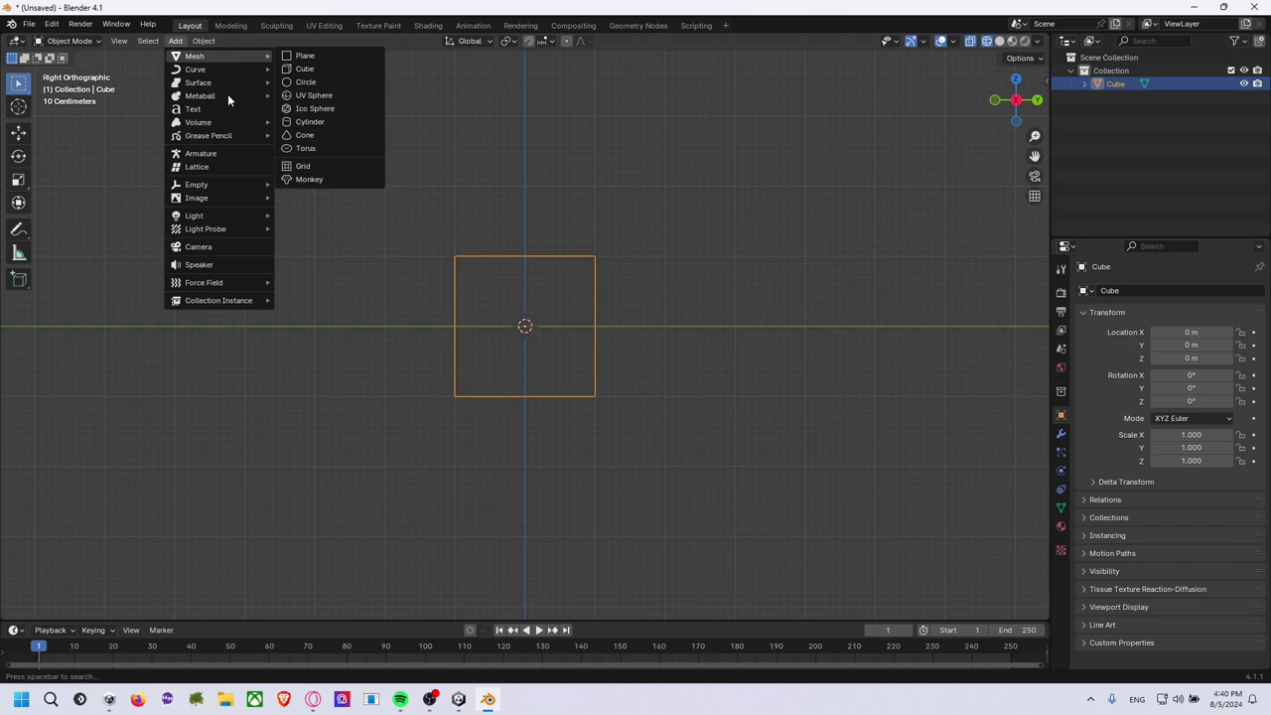
{"action": "left_click", "coordinate": [259, 155]}
{"action": "left_click", "coordinate": [605, 279]}
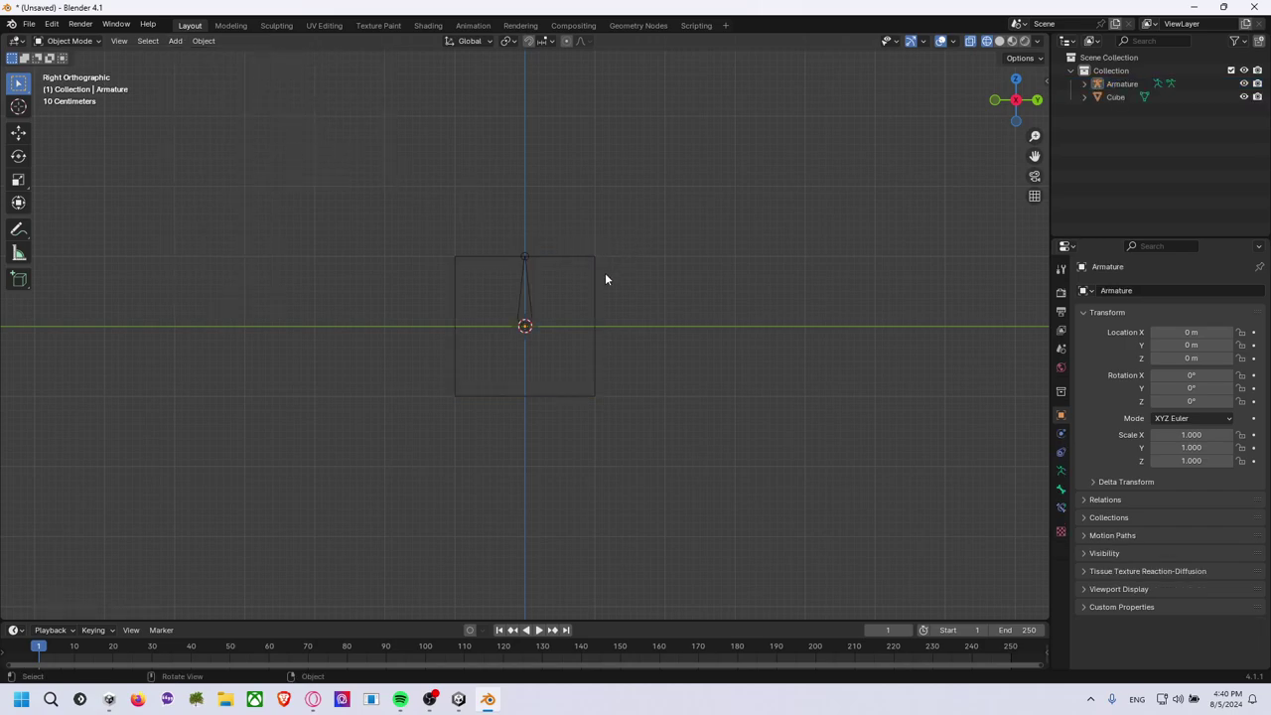
{"action": "left_click", "coordinate": [524, 312]}
{"action": "scroll", "coordinate": [529, 302], "scroll_direction": "up", "scroll_amount": 2}
{"action": "scroll", "coordinate": [507, 292], "scroll_direction": "up", "scroll_amount": 1}
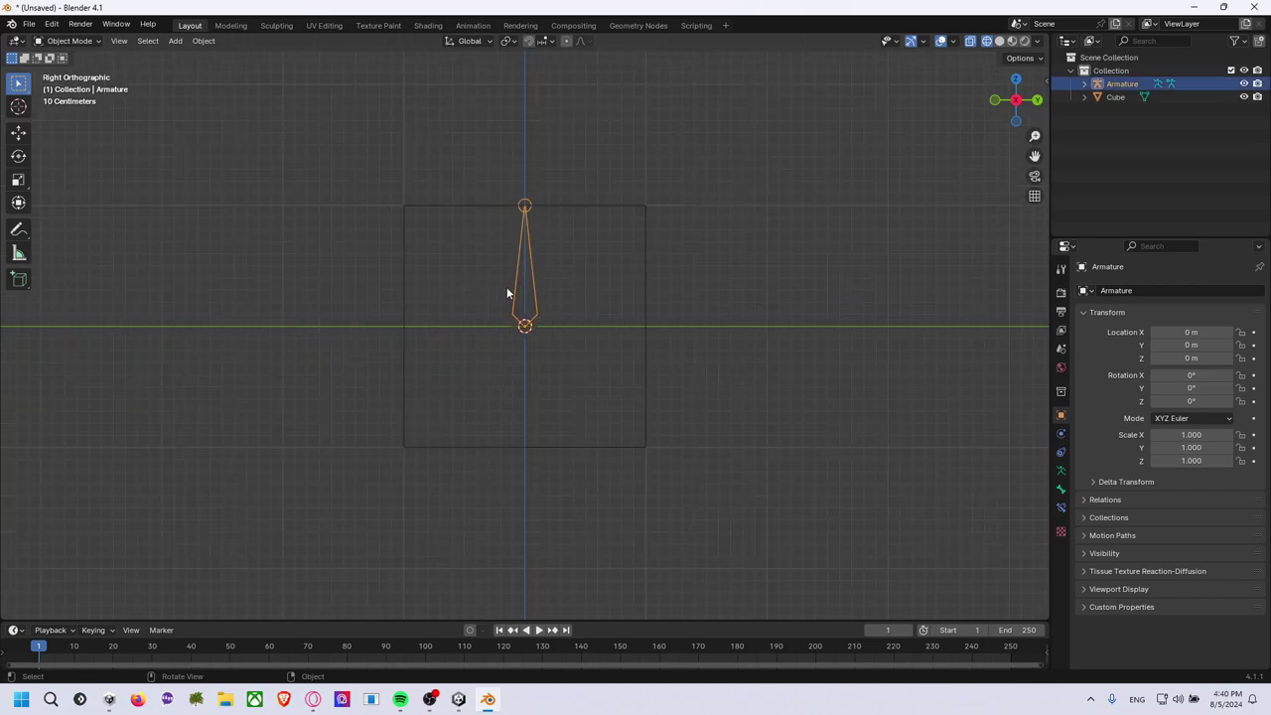
{"action": "scroll", "coordinate": [506, 304], "scroll_direction": "down", "scroll_amount": 3}
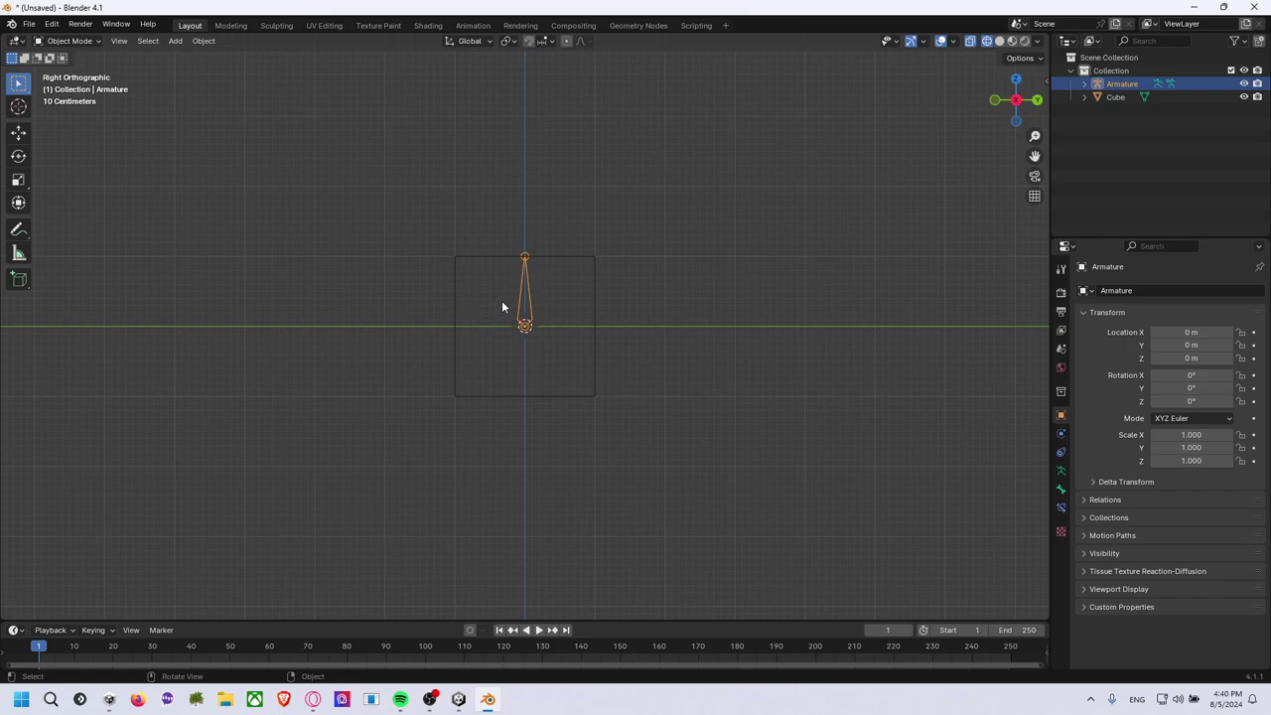
{"action": "left_click", "coordinate": [78, 41]}
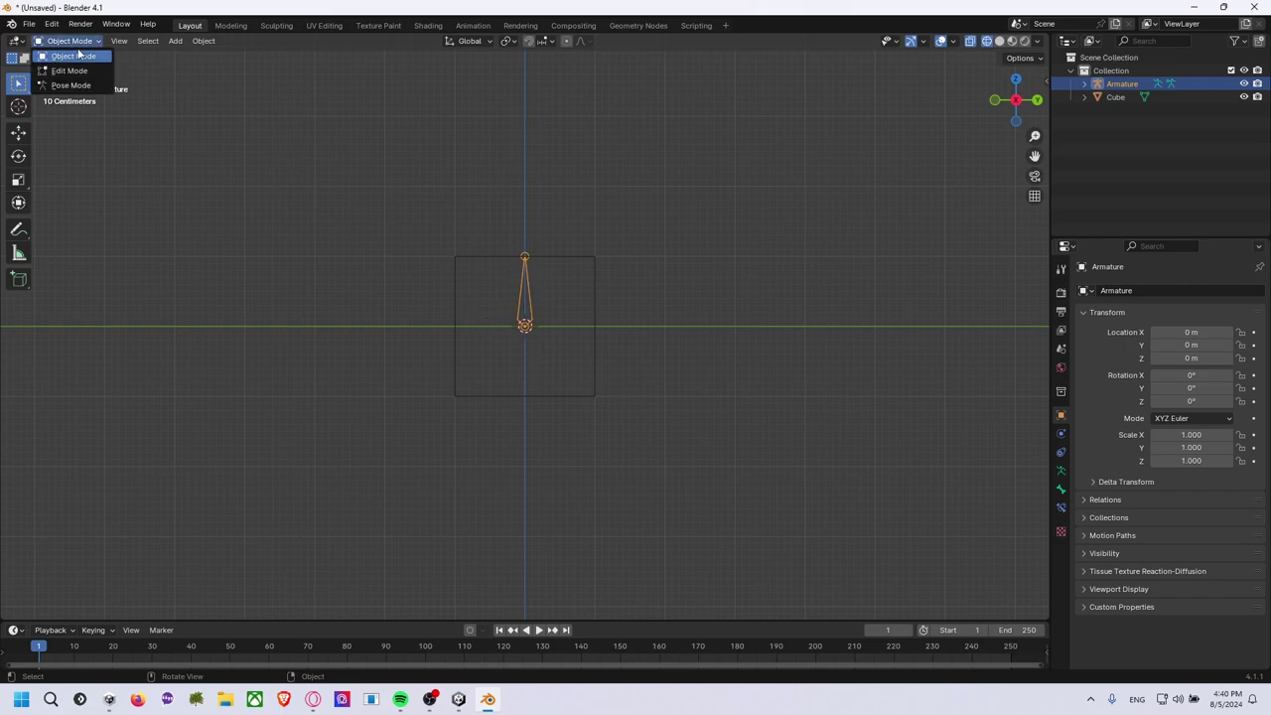
{"action": "left_click", "coordinate": [72, 71]}
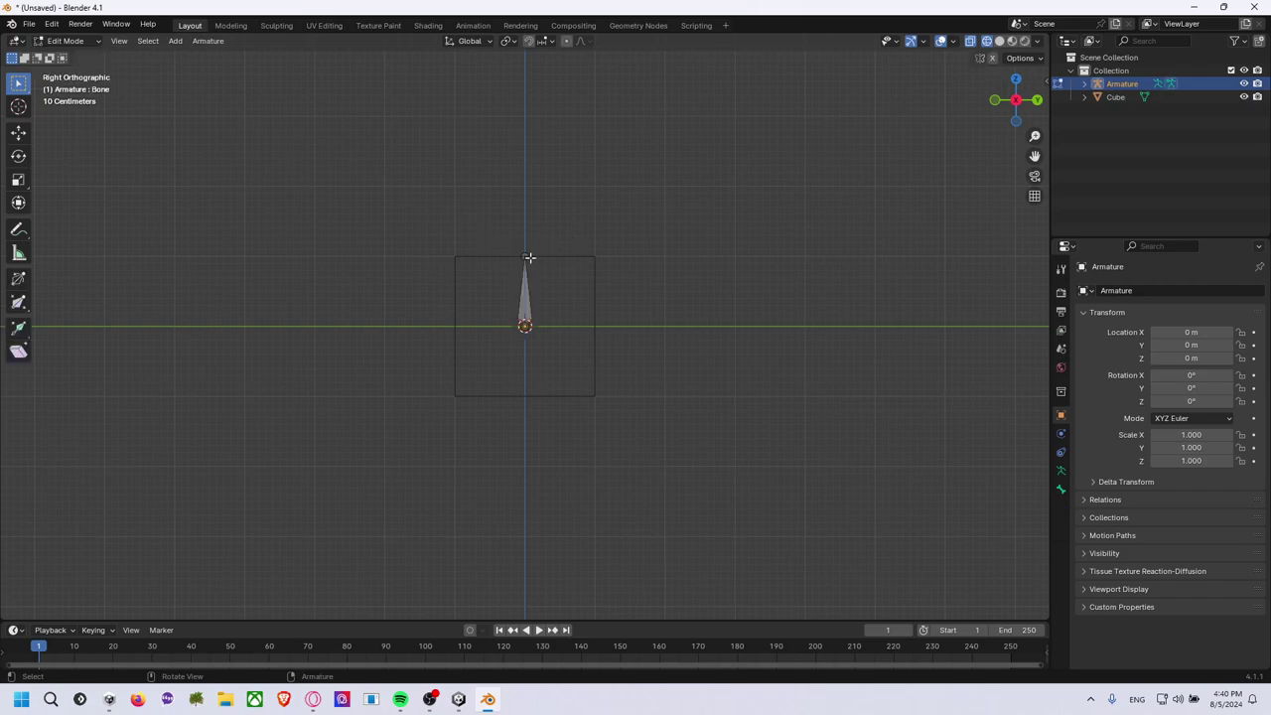
Extrude one bone up above the cube and two bones down below it, then reselect the first bone.
{"action": "key", "text": "e"}
{"action": "left_click", "coordinate": [526, 187]}
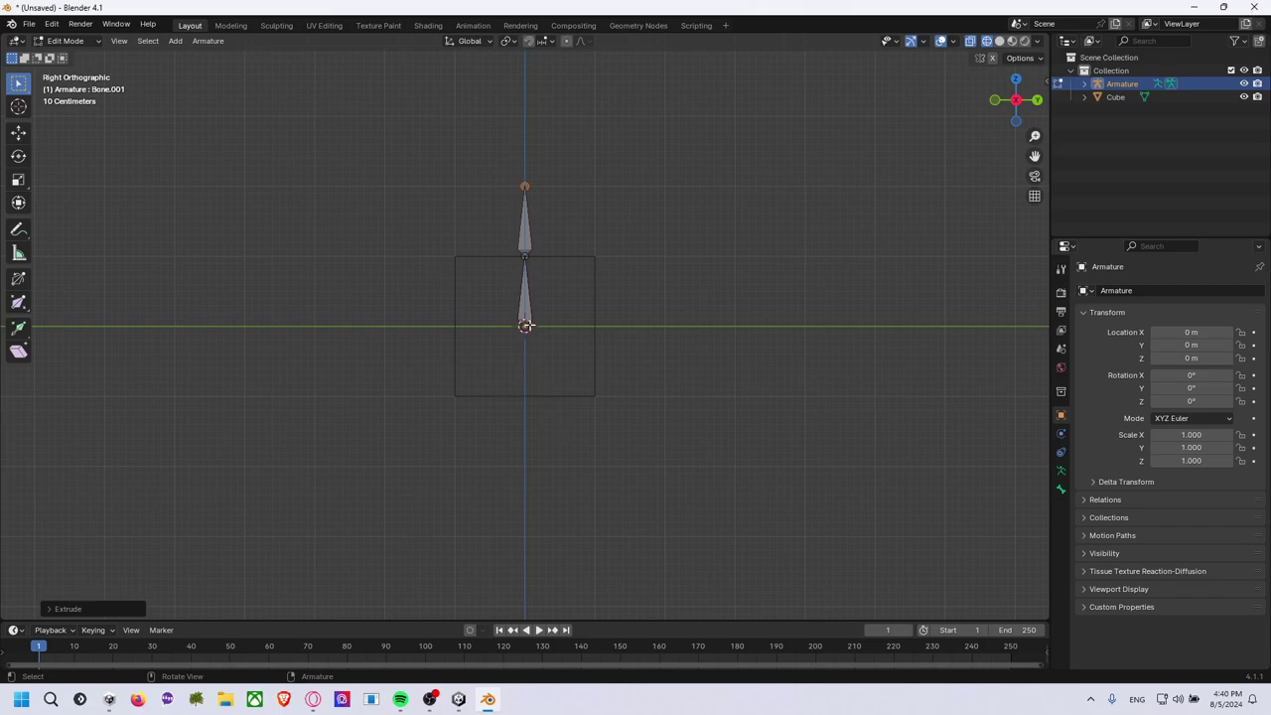
{"action": "left_click", "coordinate": [524, 325]}
{"action": "key", "text": "e"}
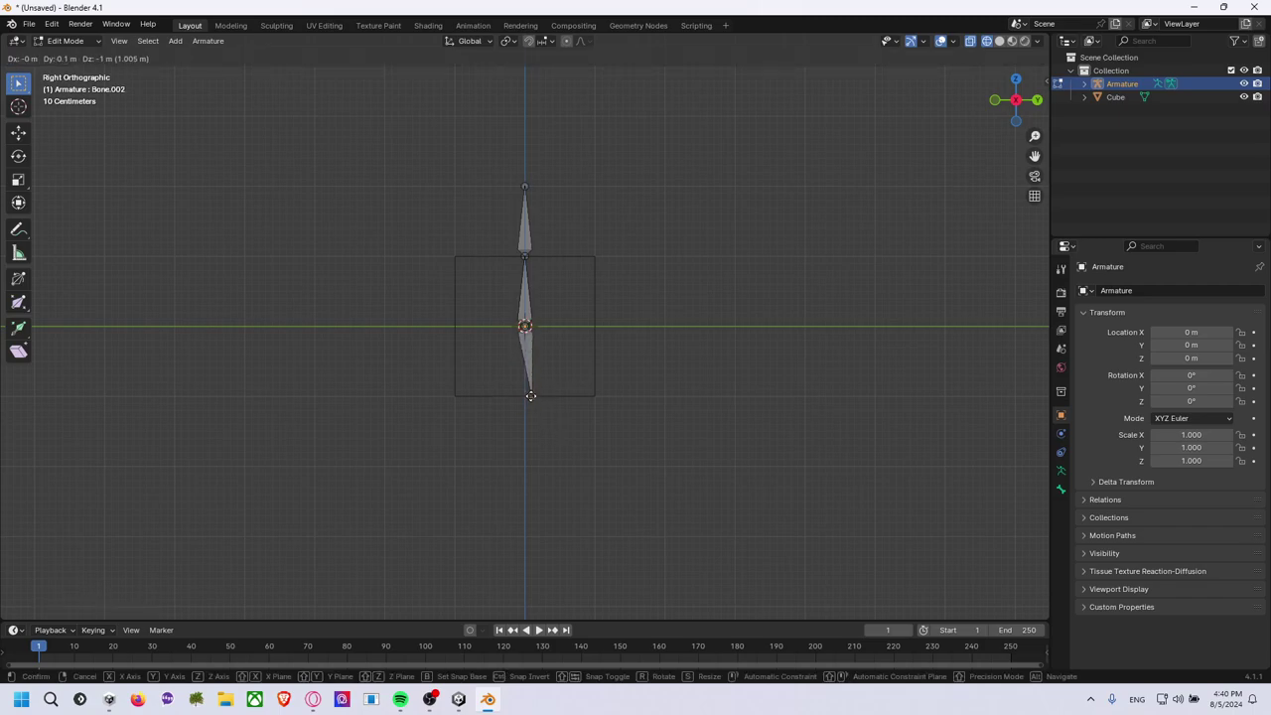
{"action": "left_click", "coordinate": [527, 396]}
{"action": "key", "text": "e"}
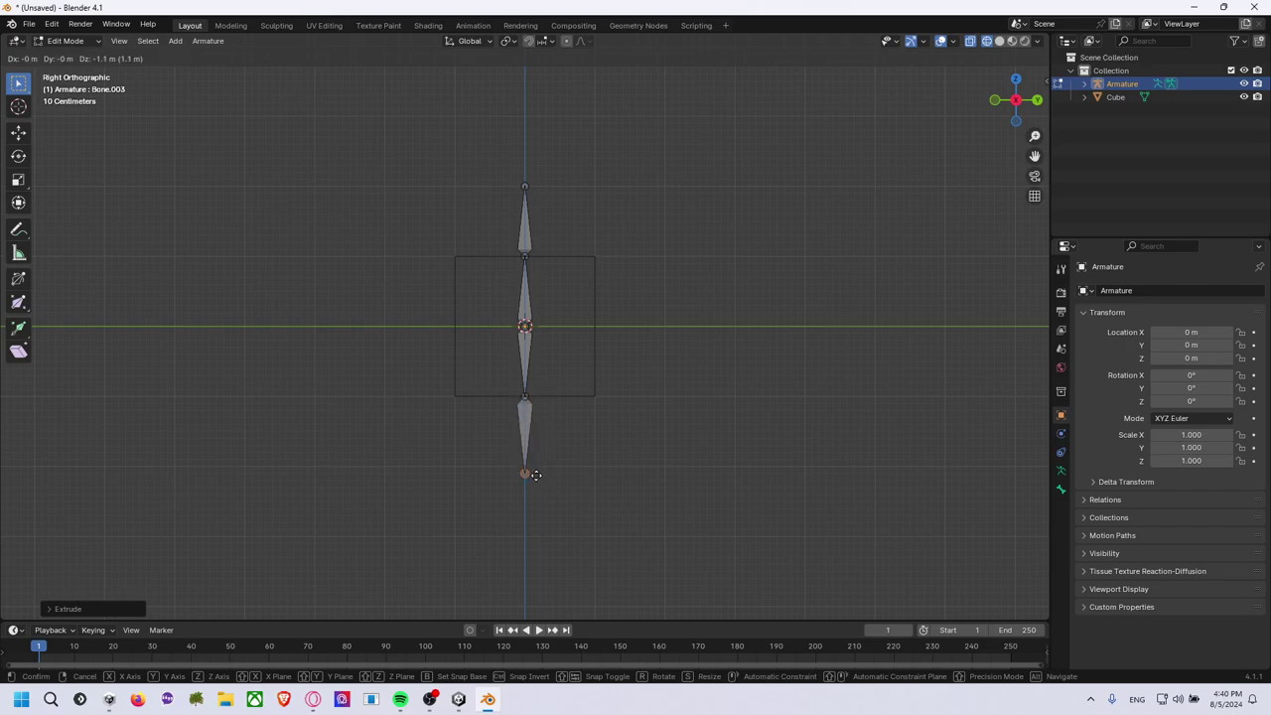
{"action": "left_click", "coordinate": [536, 472]}
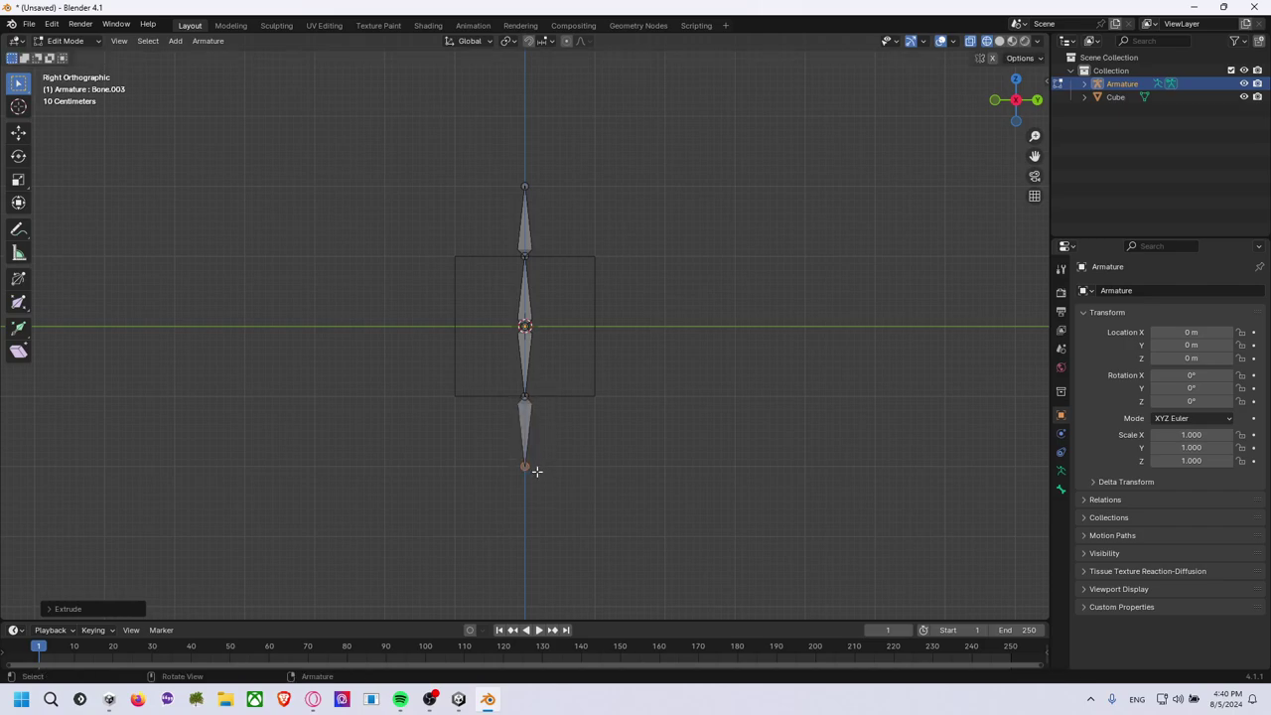
{"action": "left_click", "coordinate": [526, 240]}
{"action": "left_click", "coordinate": [524, 303]}
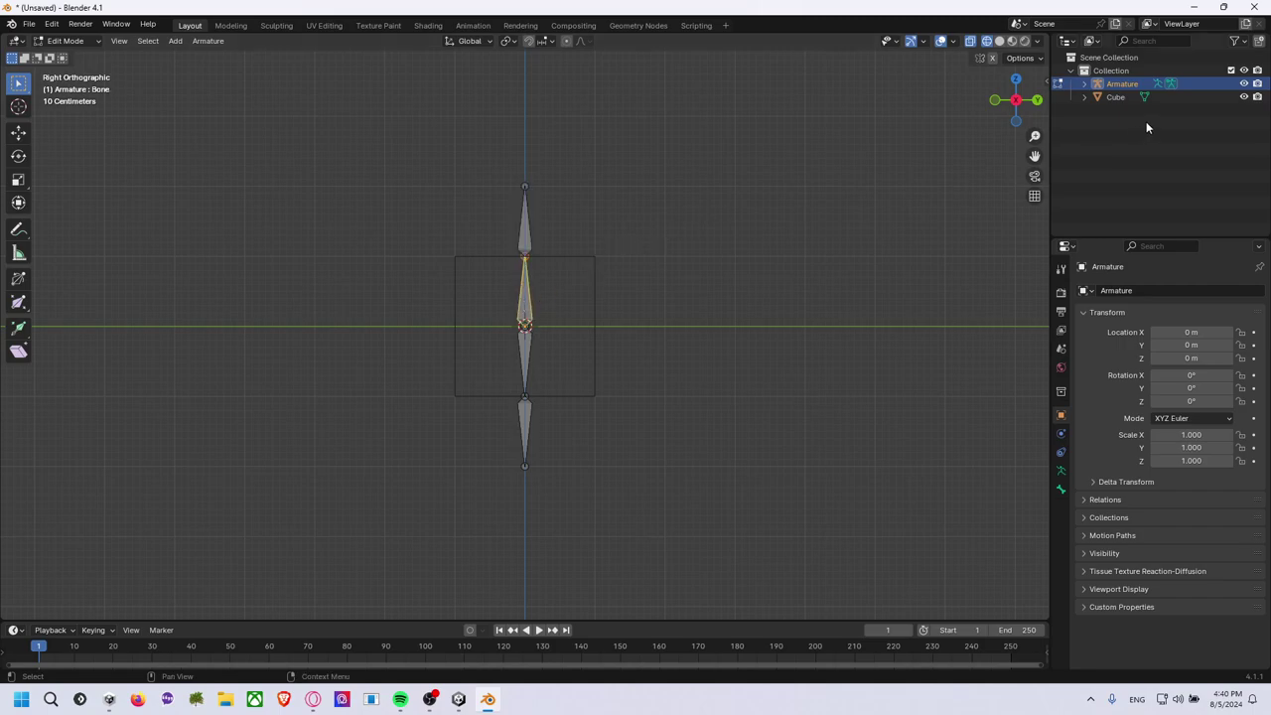
Expand the armature's bones in the Outliner and rename Bone to Top.
{"action": "left_click", "coordinate": [1084, 84]}
{"action": "left_click", "coordinate": [1097, 110]}
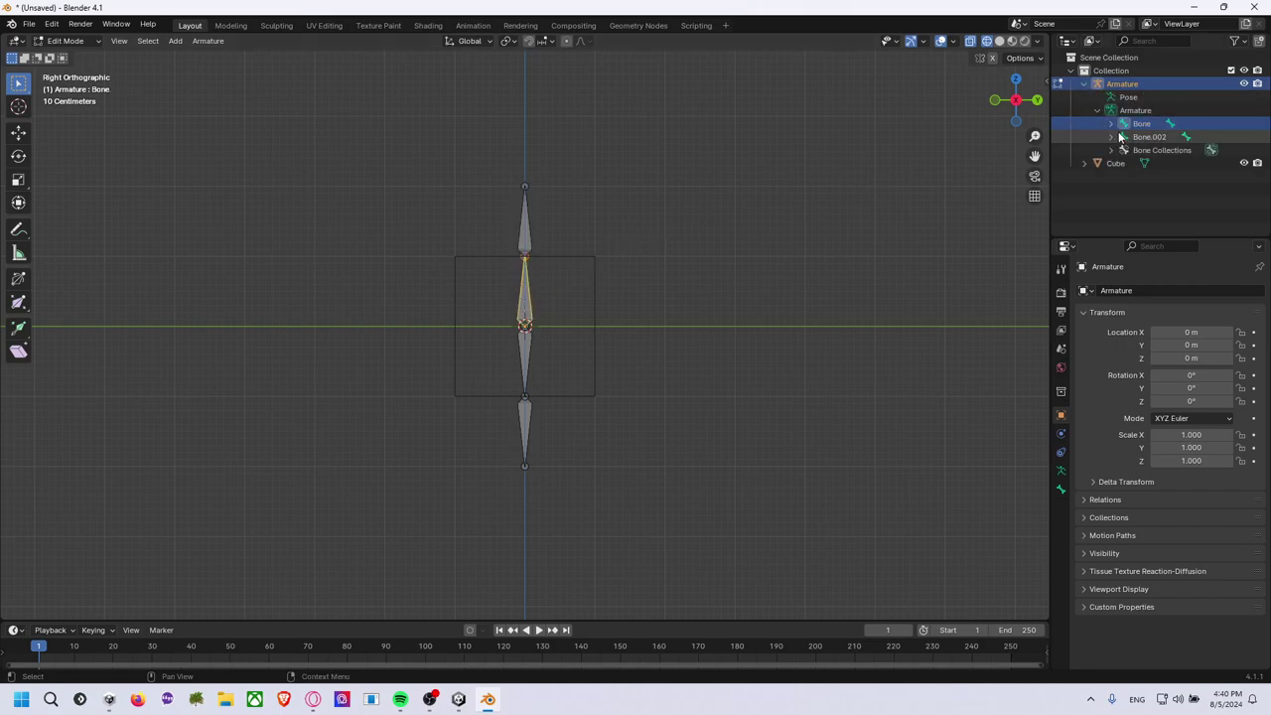
{"action": "left_click", "coordinate": [1110, 136]}
{"action": "left_click", "coordinate": [1110, 123]}
{"action": "double_click", "coordinate": [1142, 125]}
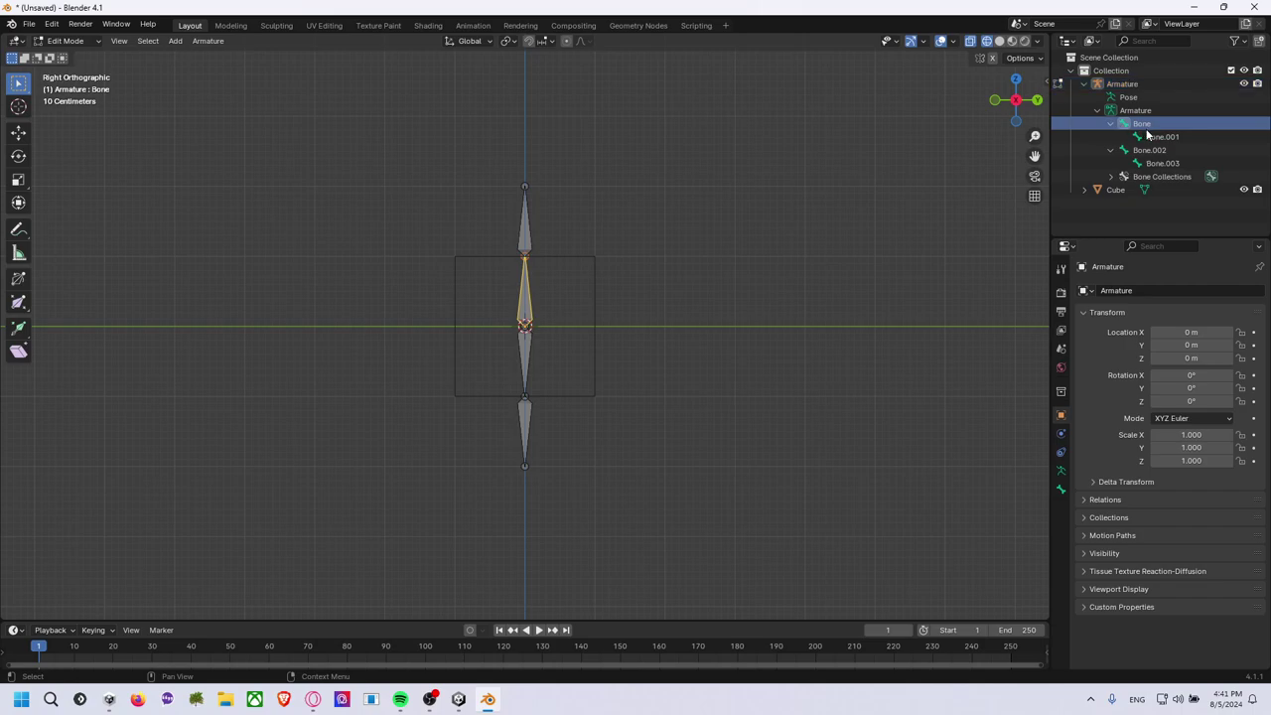
{"action": "type", "text": "Top"}
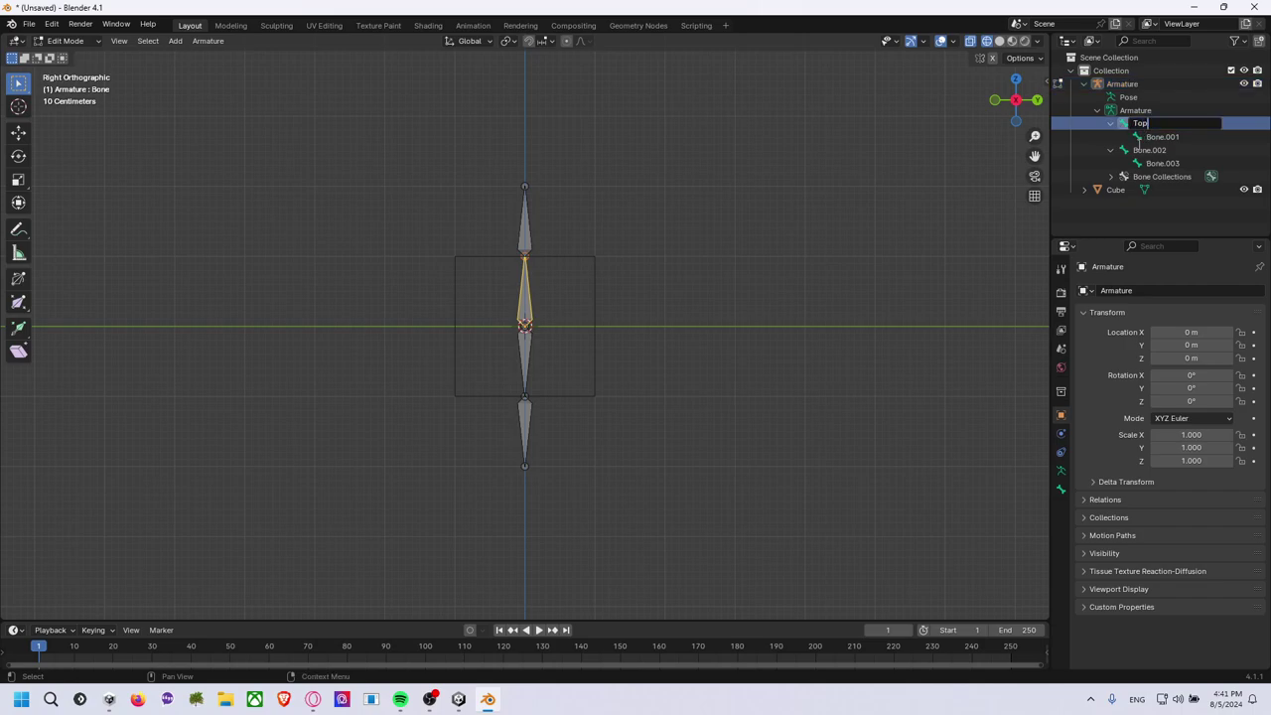
{"action": "key", "text": "Return"}
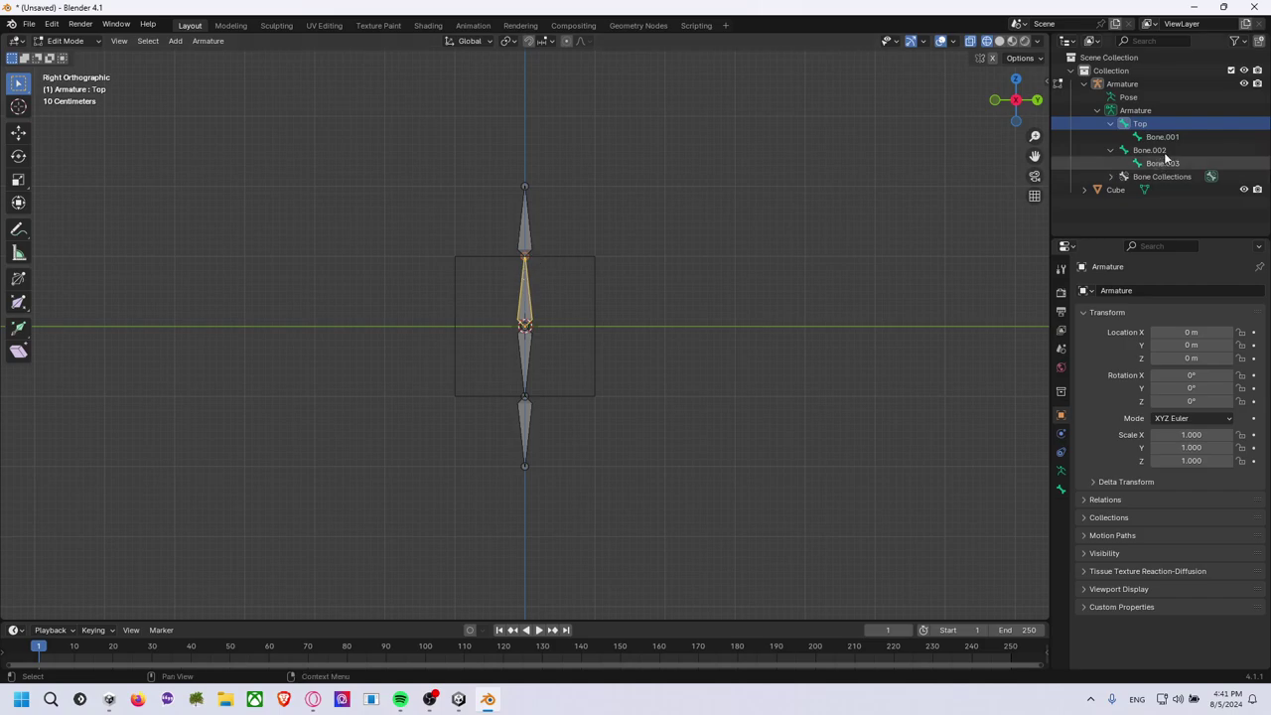
Rename Bone.001, Bone.002 and Bone.003 to TopTip, Down and DownTip.
{"action": "double_click", "coordinate": [1163, 136]}
{"action": "type", "text": "Top"}
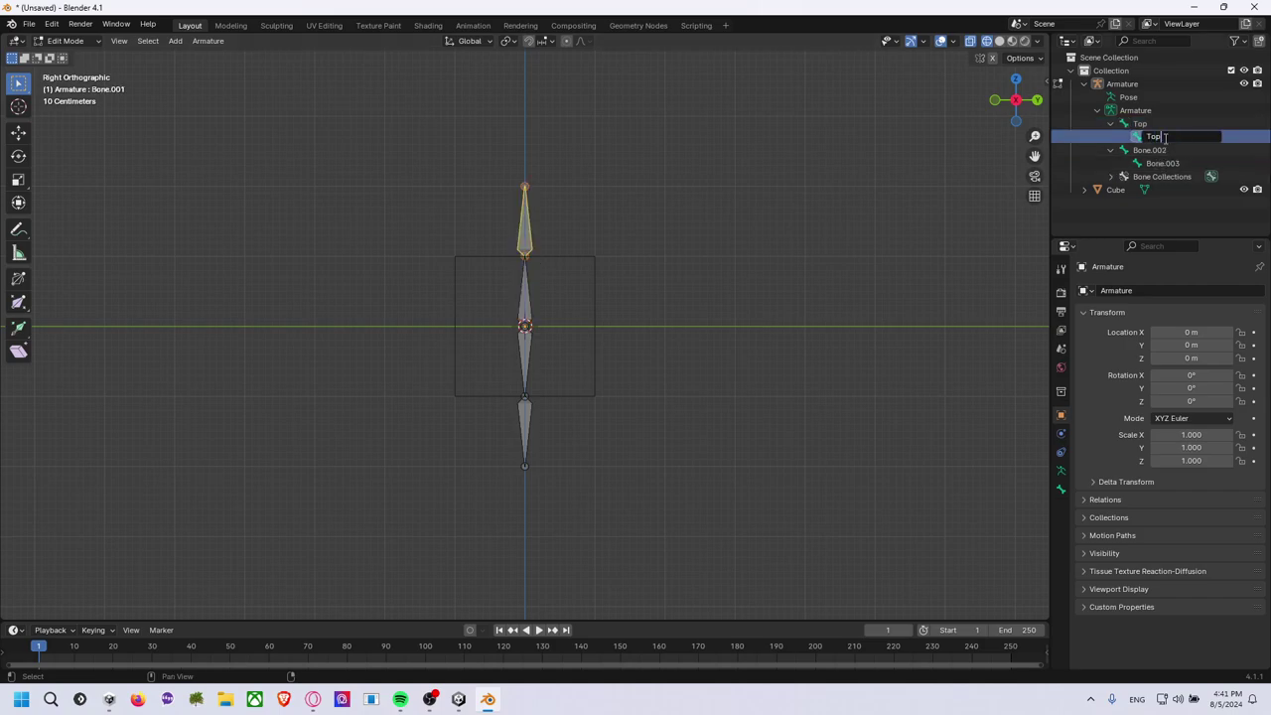
{"action": "type", "text": "1p"}
{"action": "key", "text": "Return"}
{"action": "double_click", "coordinate": [1162, 149]}
{"action": "type", "text": "Down"}
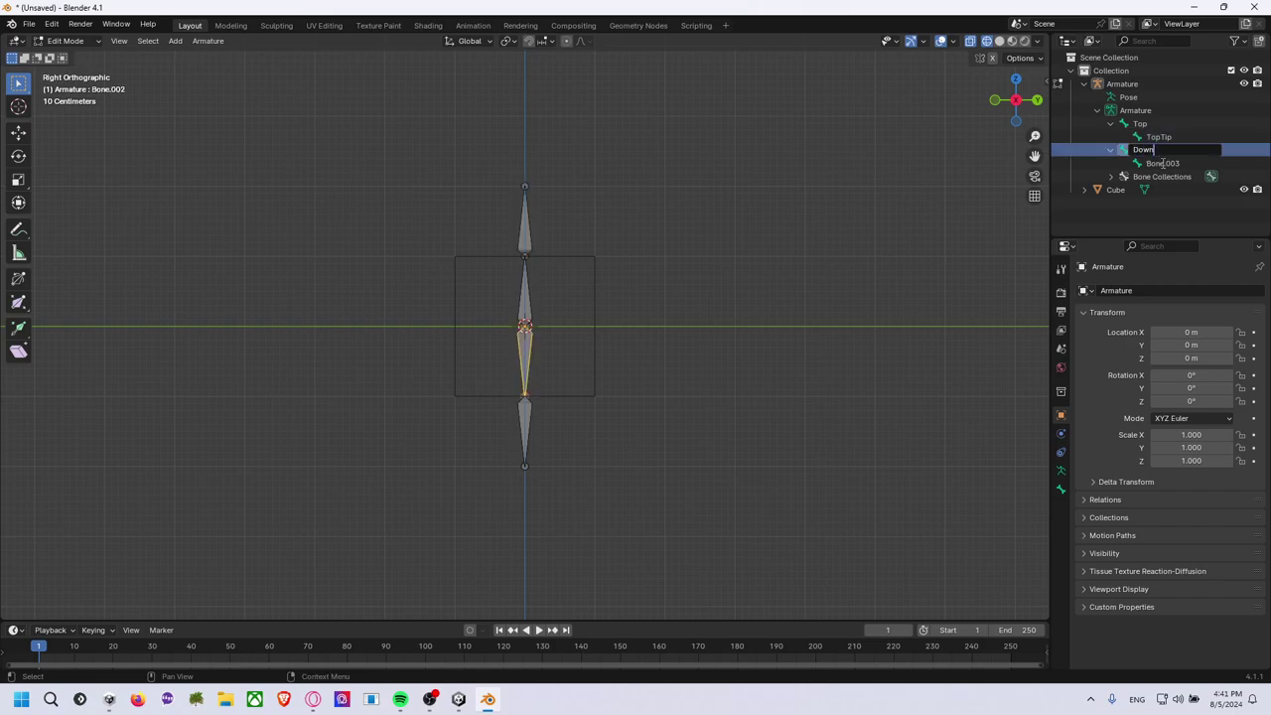
{"action": "key", "text": "Return"}
{"action": "double_click", "coordinate": [1162, 163]}
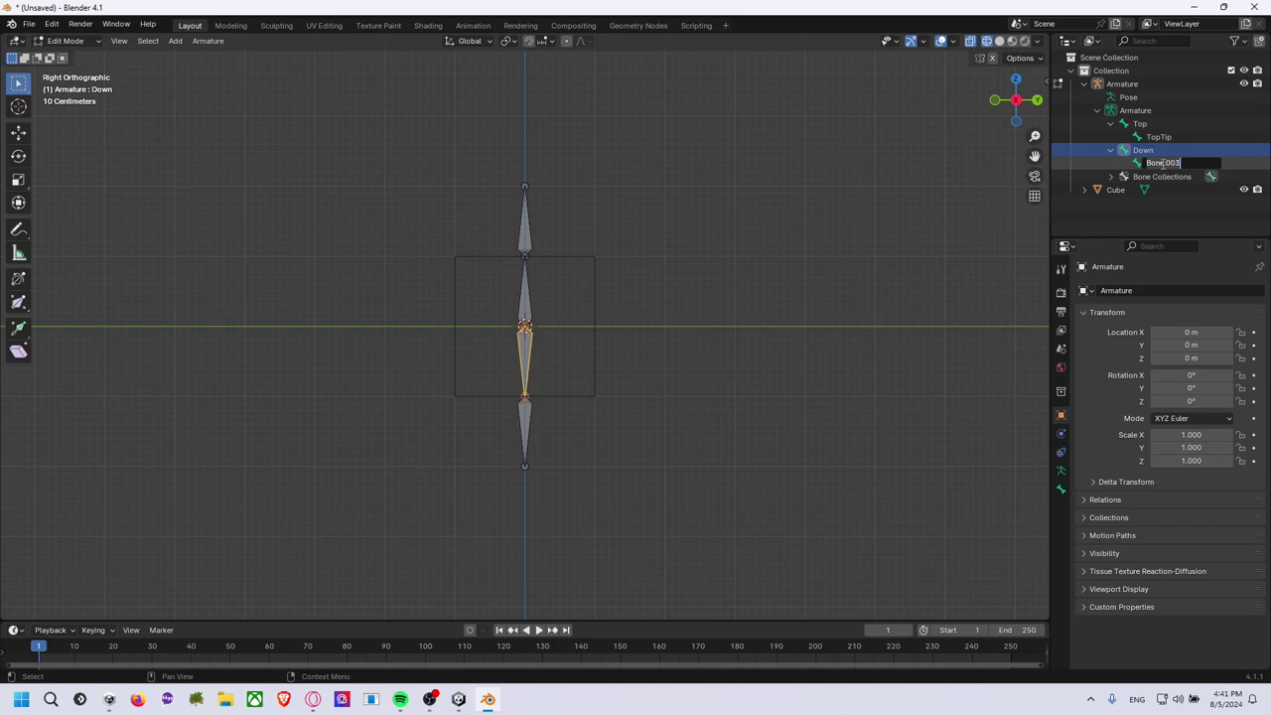
{"action": "type", "text": "DownTip"}
{"action": "key", "text": "Return"}
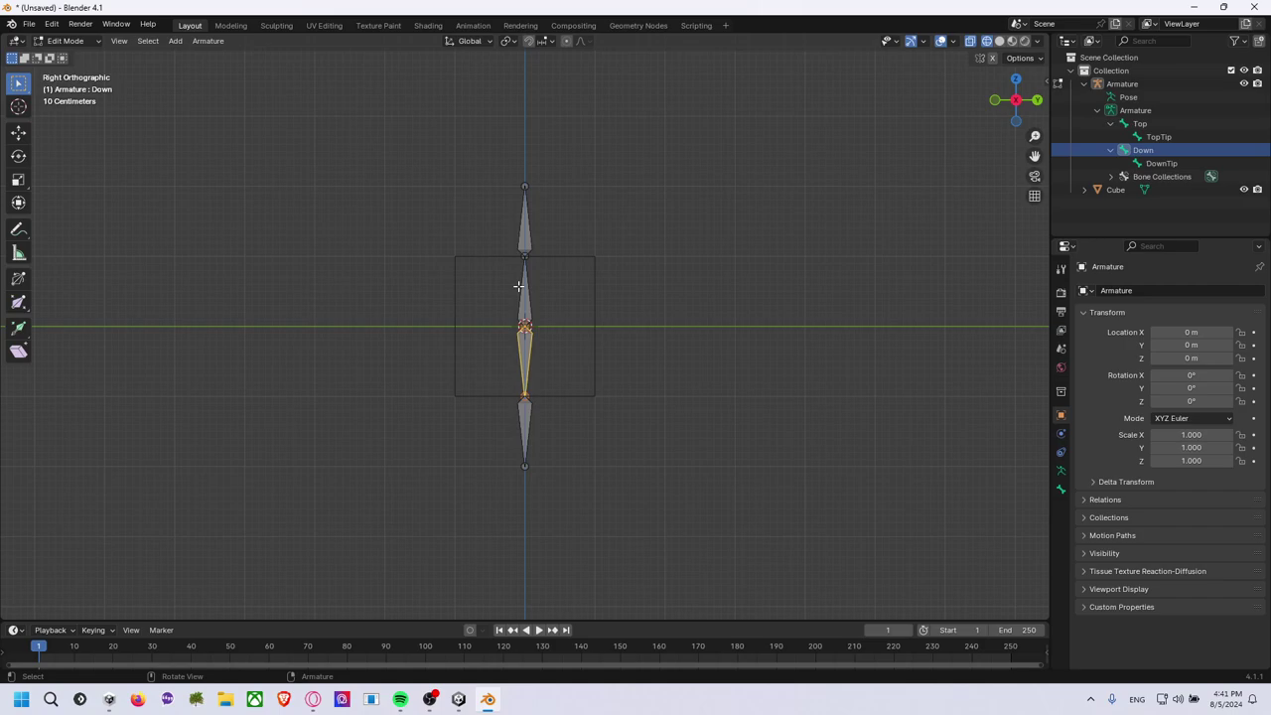
Return to Object Mode and select the cube.
{"action": "left_click", "coordinate": [82, 42]}
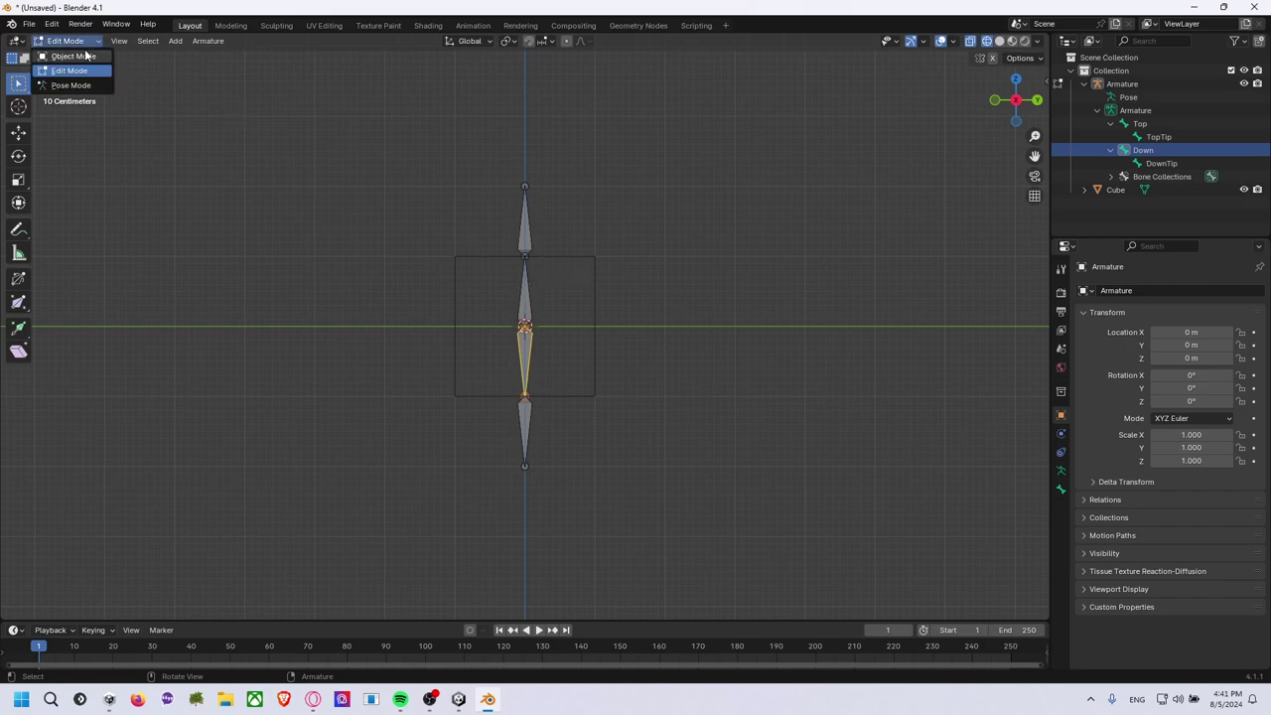
{"action": "left_click", "coordinate": [70, 55]}
{"action": "left_click", "coordinate": [527, 239]}
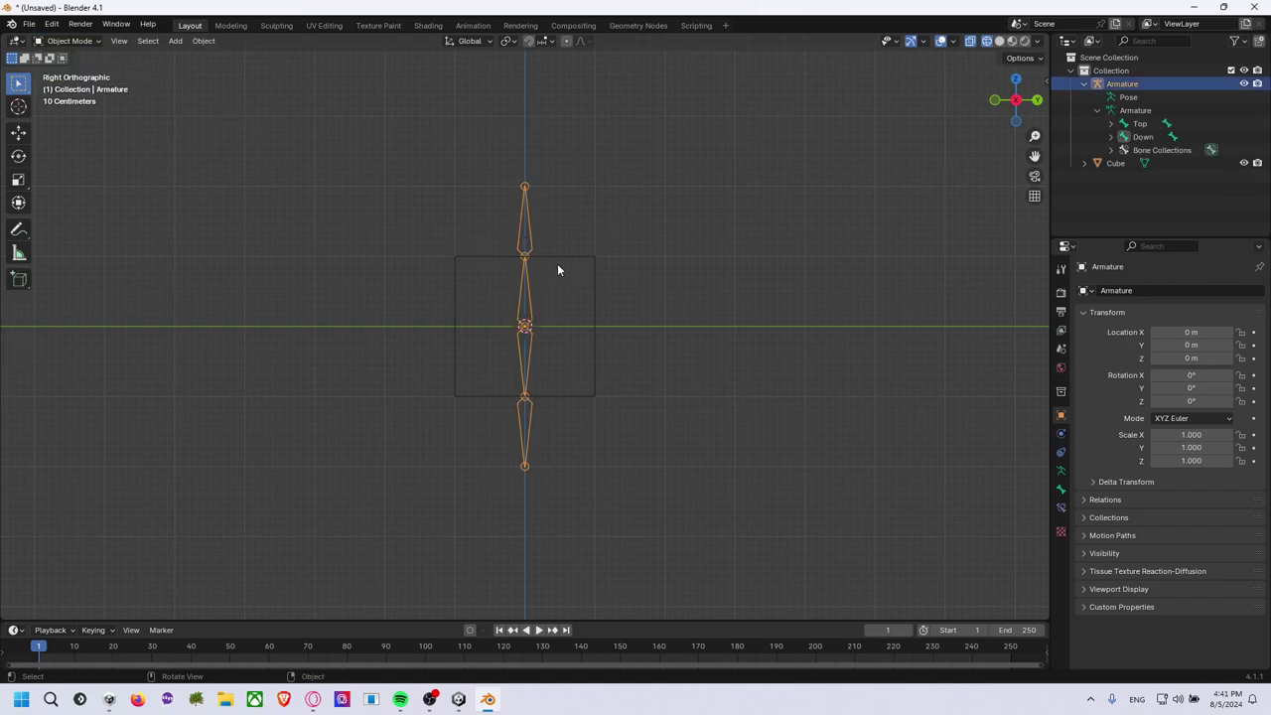
{"action": "left_click", "coordinate": [566, 257]}
{"action": "middle_click_drag", "start_coordinate": [564, 200], "coordinate": [565, 227]}
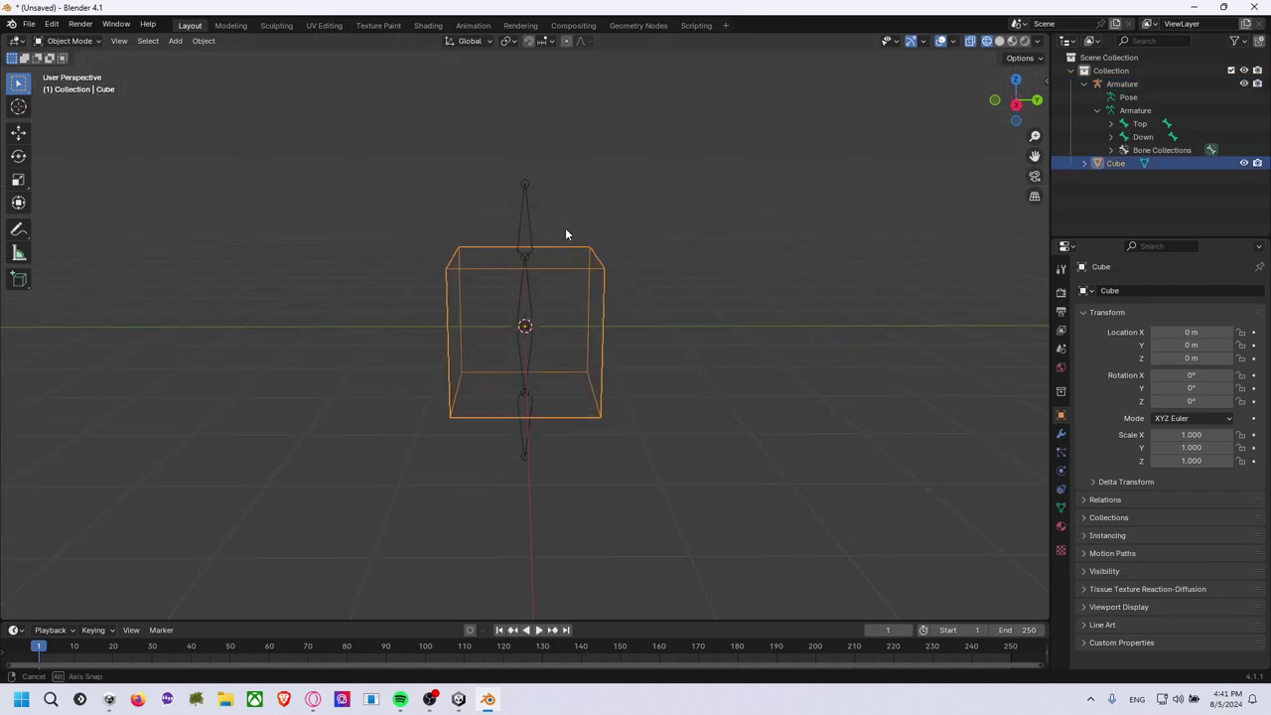
{"action": "key", "text": "z"}
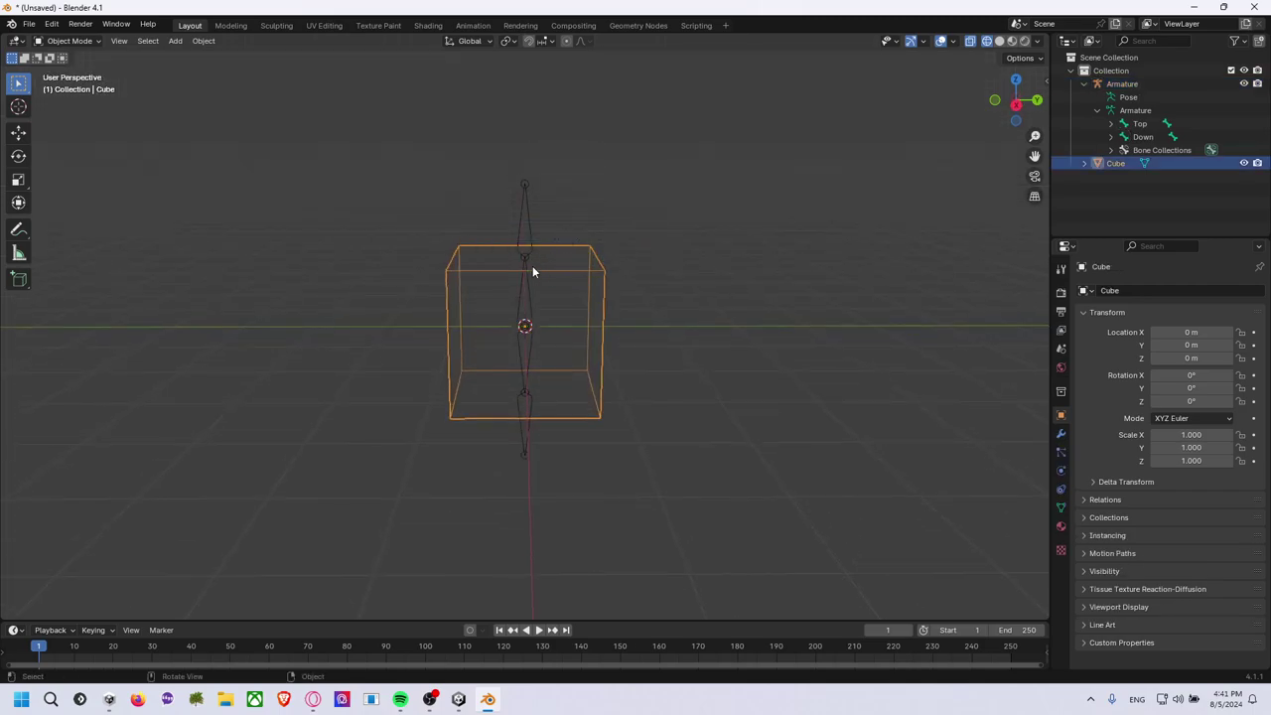
Select the cube with the armature as active and bring up the Ctrl+P parenting menu.
{"action": "left_click", "coordinate": [645, 266]}
{"action": "left_click", "coordinate": [603, 269]}
{"action": "left_click", "coordinate": [534, 231], "text": "shift"}
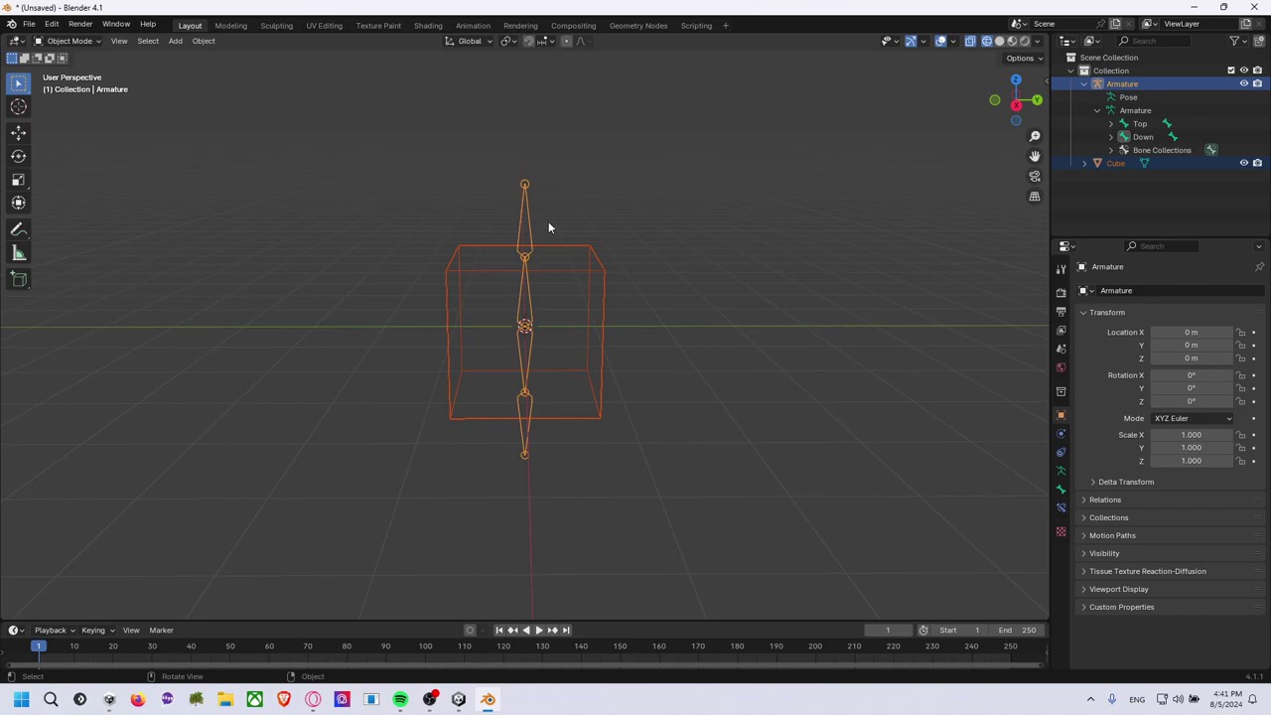
{"action": "key", "text": "ctrl+p"}
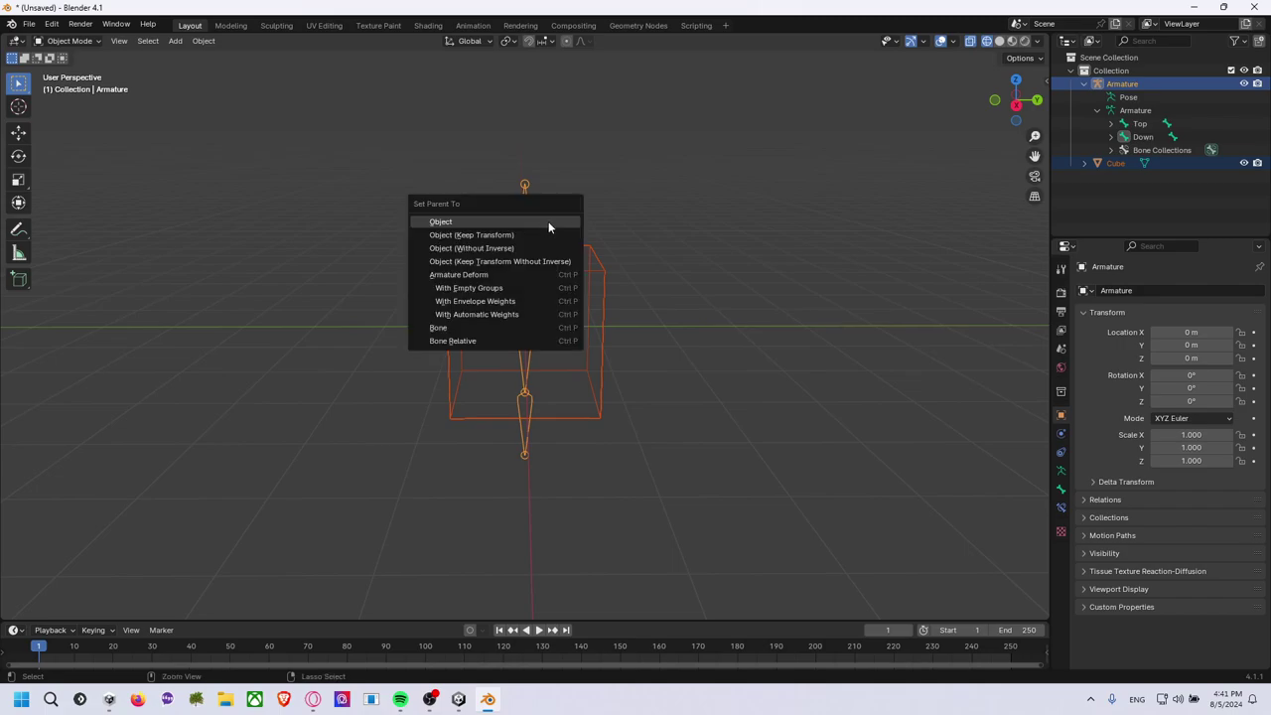
Parent the cube to the armature with Armature Deform and switch to Solid shading.
{"action": "left_click", "coordinate": [489, 314]}
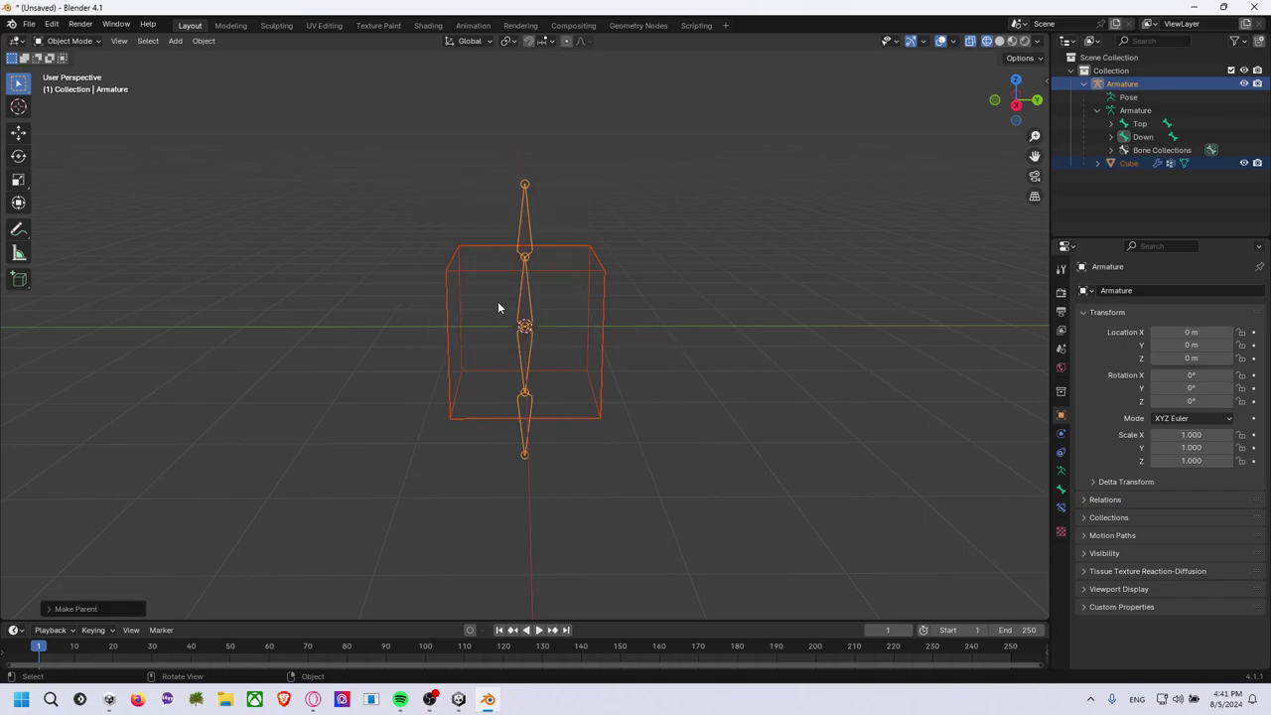
{"action": "left_click", "coordinate": [1016, 103]}
{"action": "key", "text": "z"}
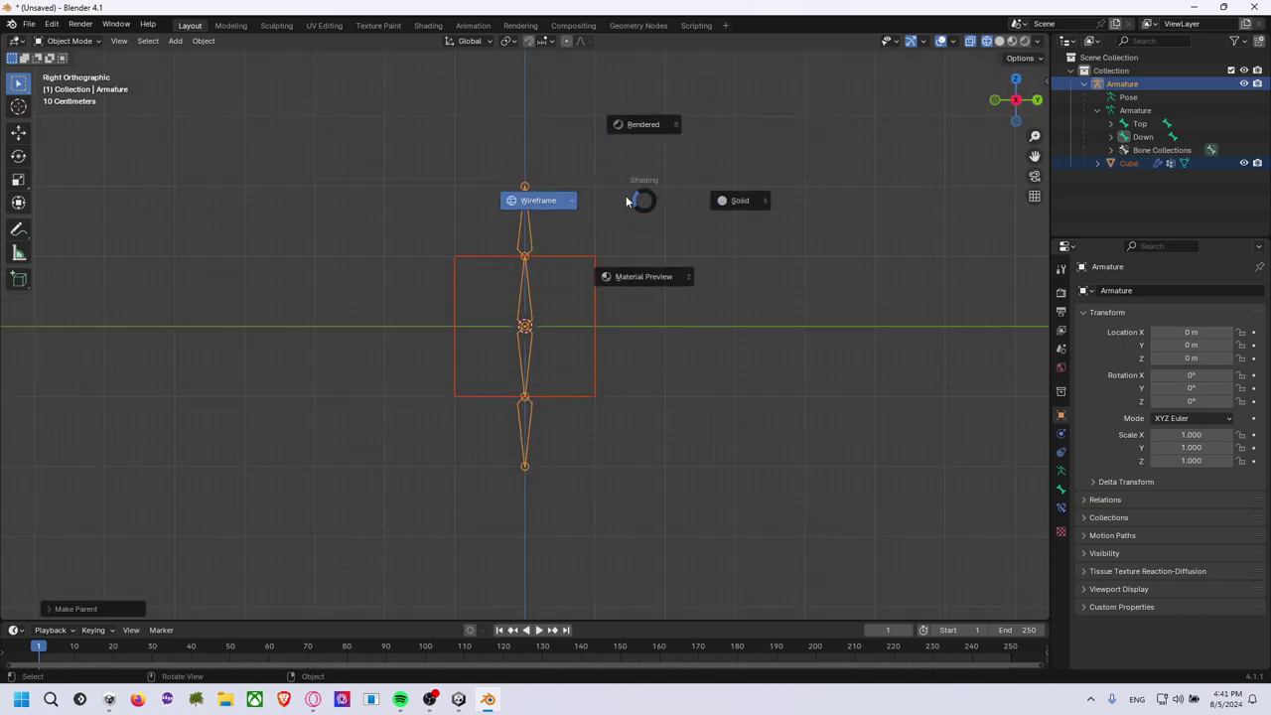
{"action": "left_click", "coordinate": [714, 216]}
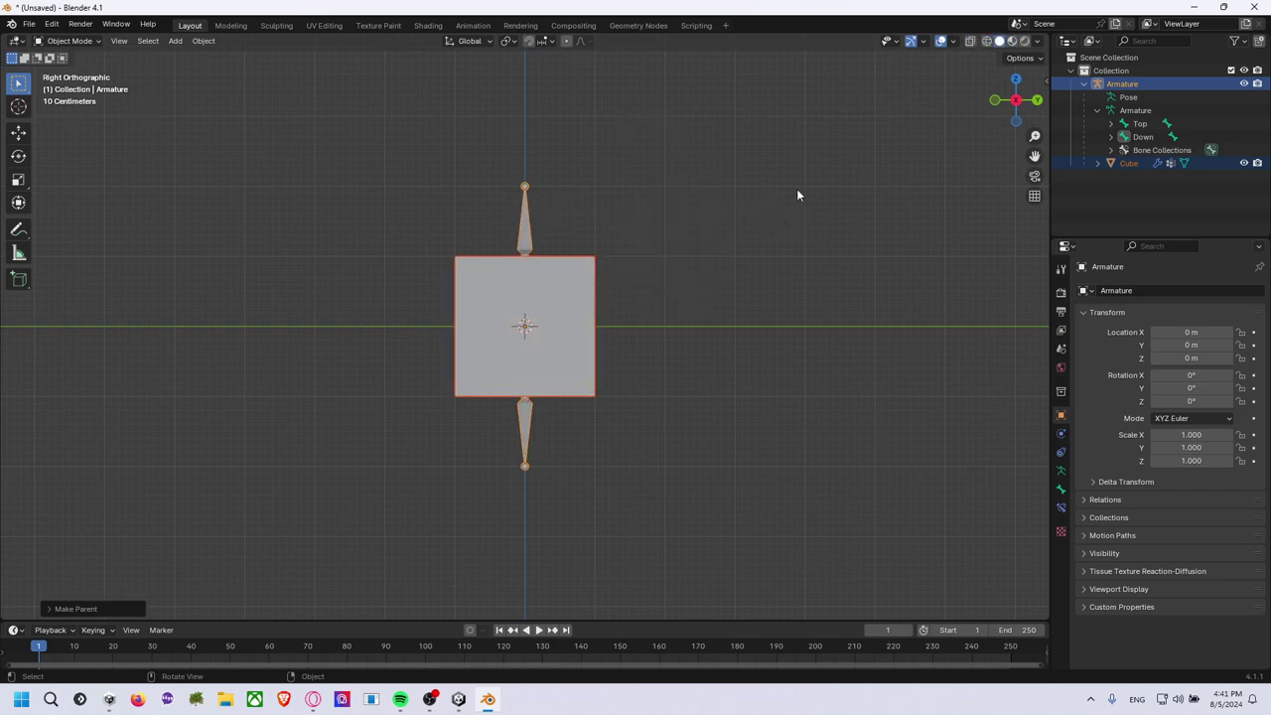
{"action": "mouse_move", "coordinate": [796, 188]}
{"action": "middle_mouse_down"}
{"action": "mouse_move", "coordinate": [654, 180]}
{"action": "mouse_move", "coordinate": [652, 195]}
{"action": "mouse_move", "coordinate": [593, 203]}
{"action": "middle_mouse_up"}
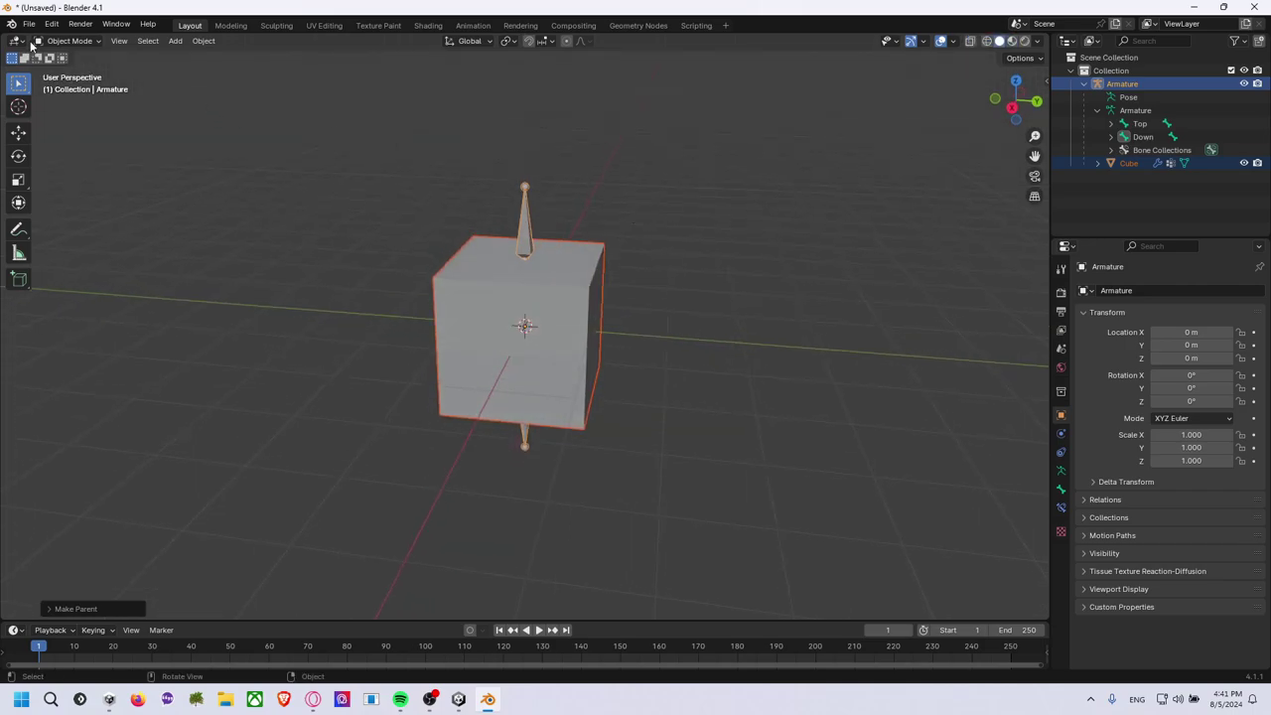
{"action": "left_click", "coordinate": [478, 263]}
Check the cube's weights in Weight Paint mode, then return to Object Mode and select the armature.
{"action": "left_click", "coordinate": [84, 43]}
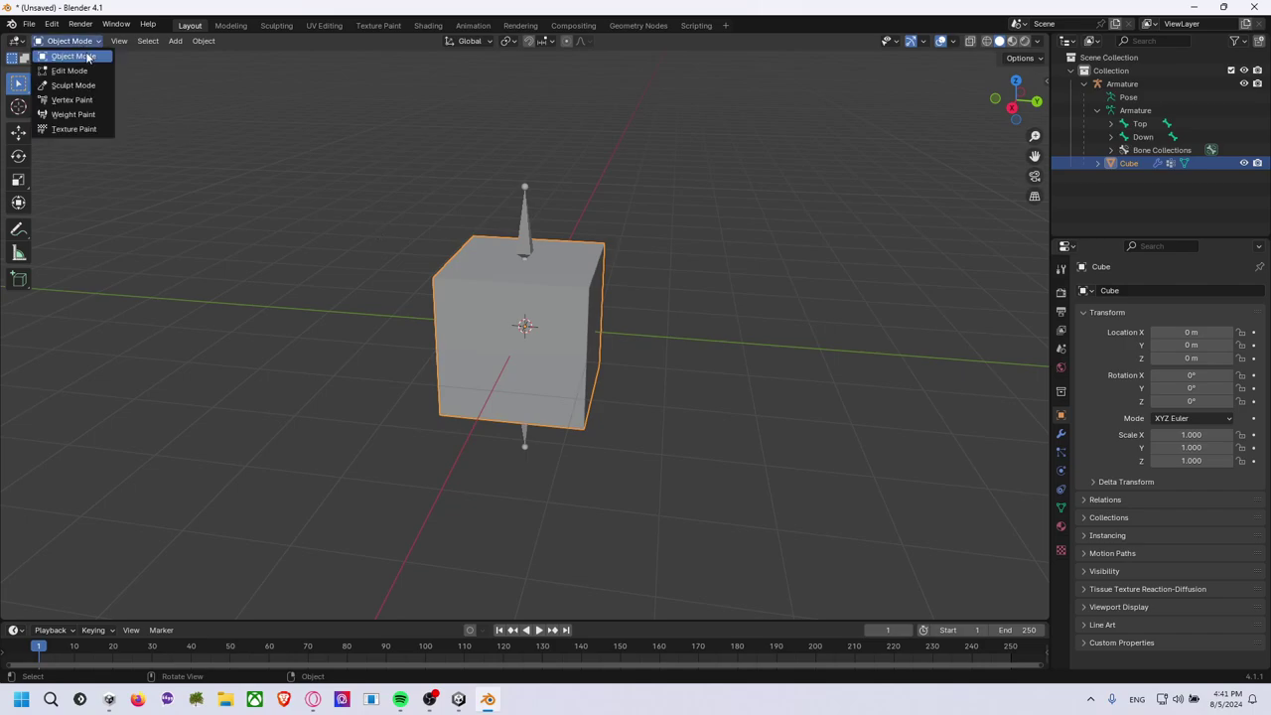
{"action": "left_click", "coordinate": [78, 117]}
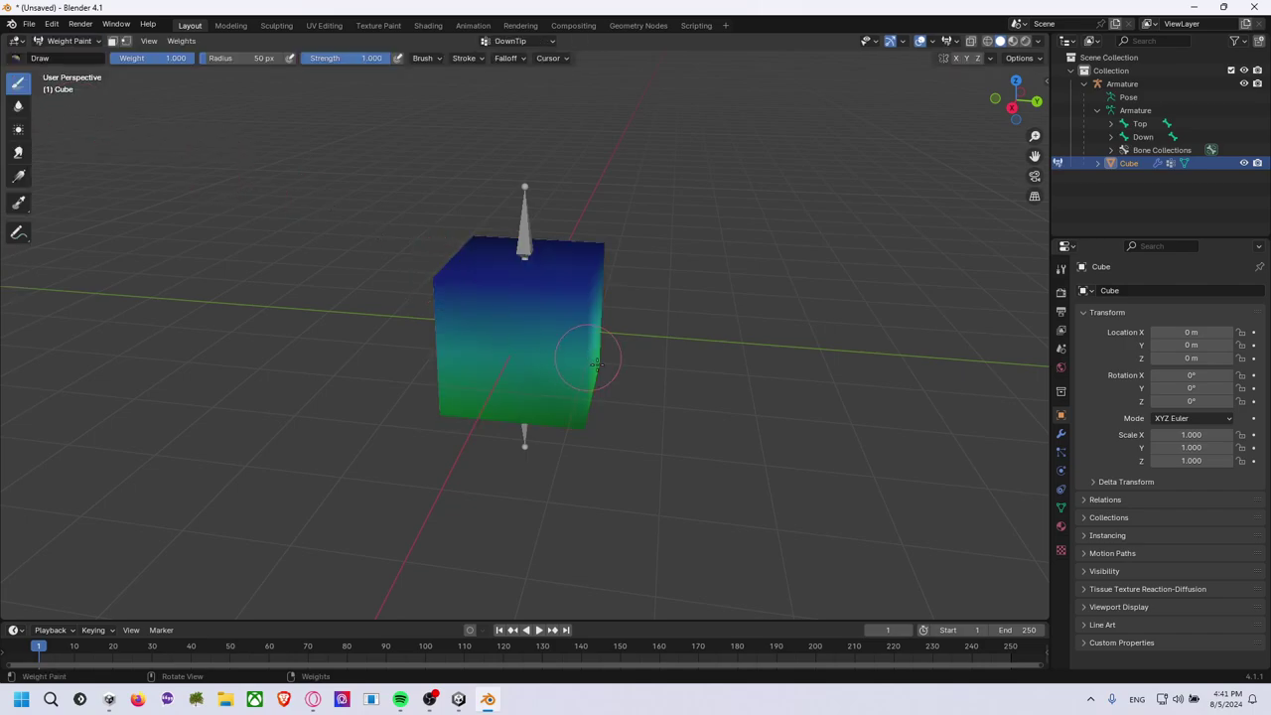
{"action": "mouse_move", "coordinate": [605, 357]}
{"action": "middle_mouse_down"}
{"action": "mouse_move", "coordinate": [588, 285]}
{"action": "mouse_move", "coordinate": [687, 390]}
{"action": "middle_mouse_up"}
{"action": "left_click", "coordinate": [70, 40]}
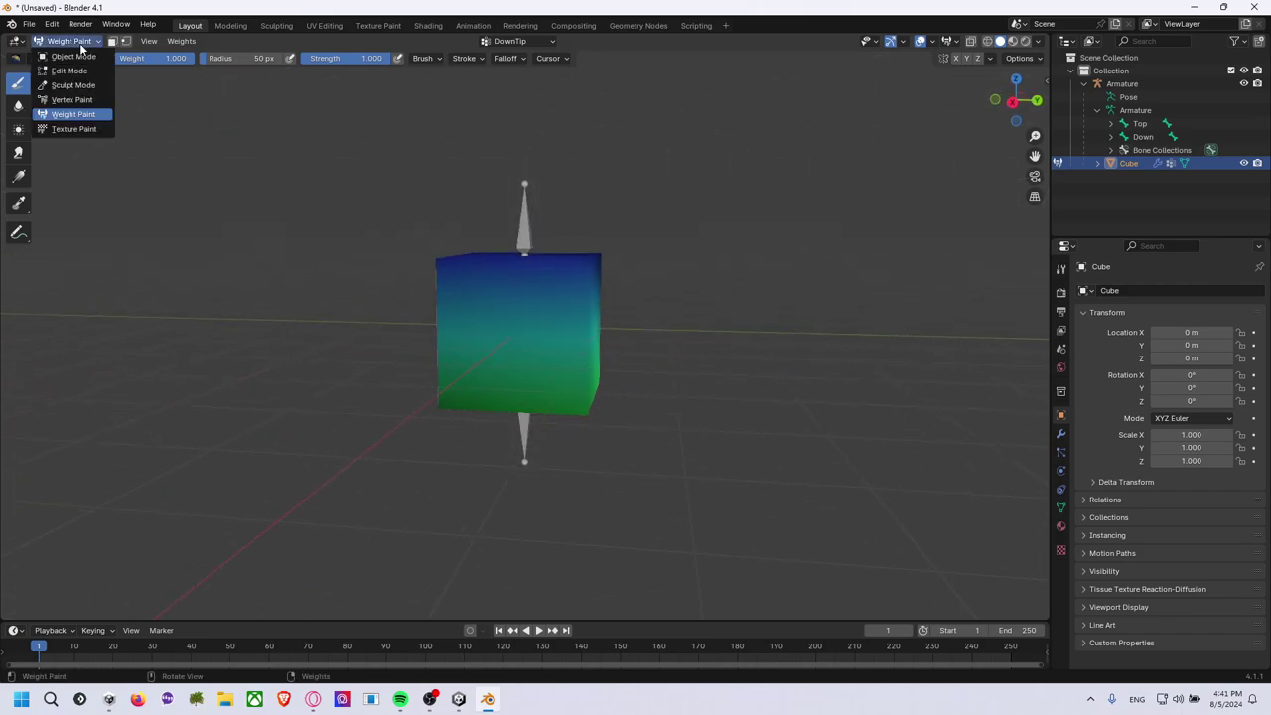
{"action": "left_click", "coordinate": [75, 56]}
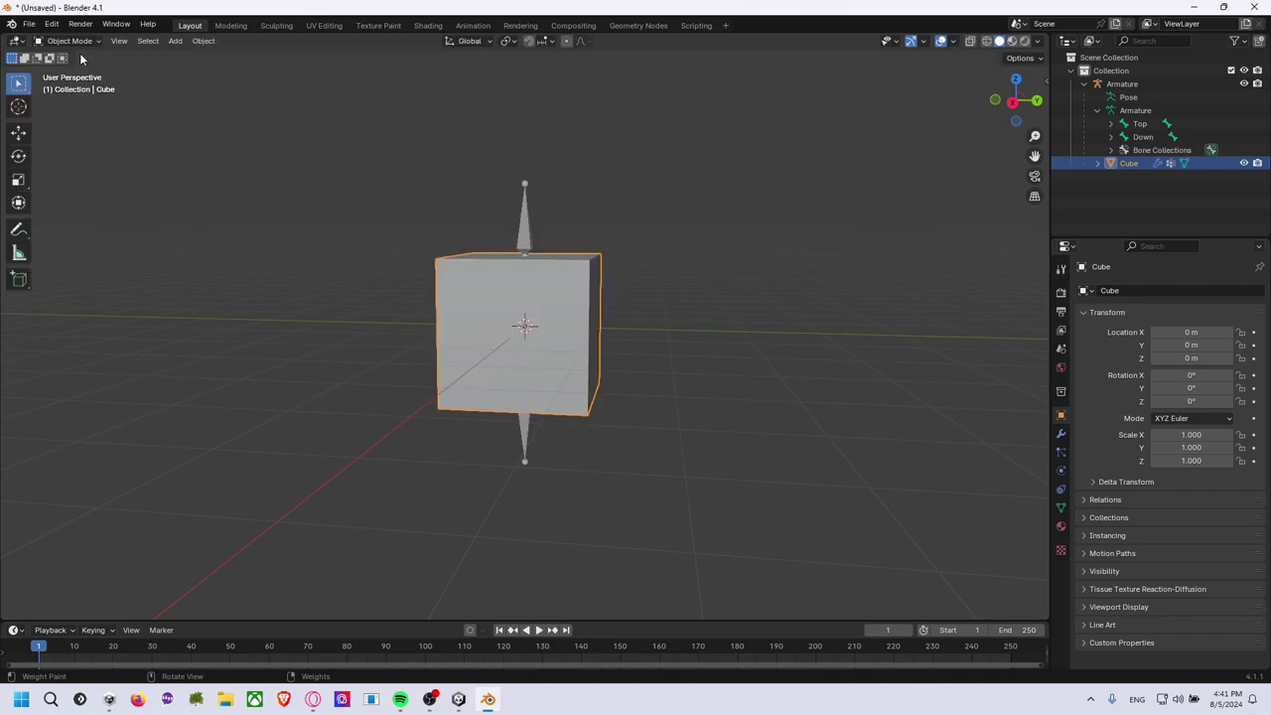
{"action": "left_click", "coordinate": [530, 230]}
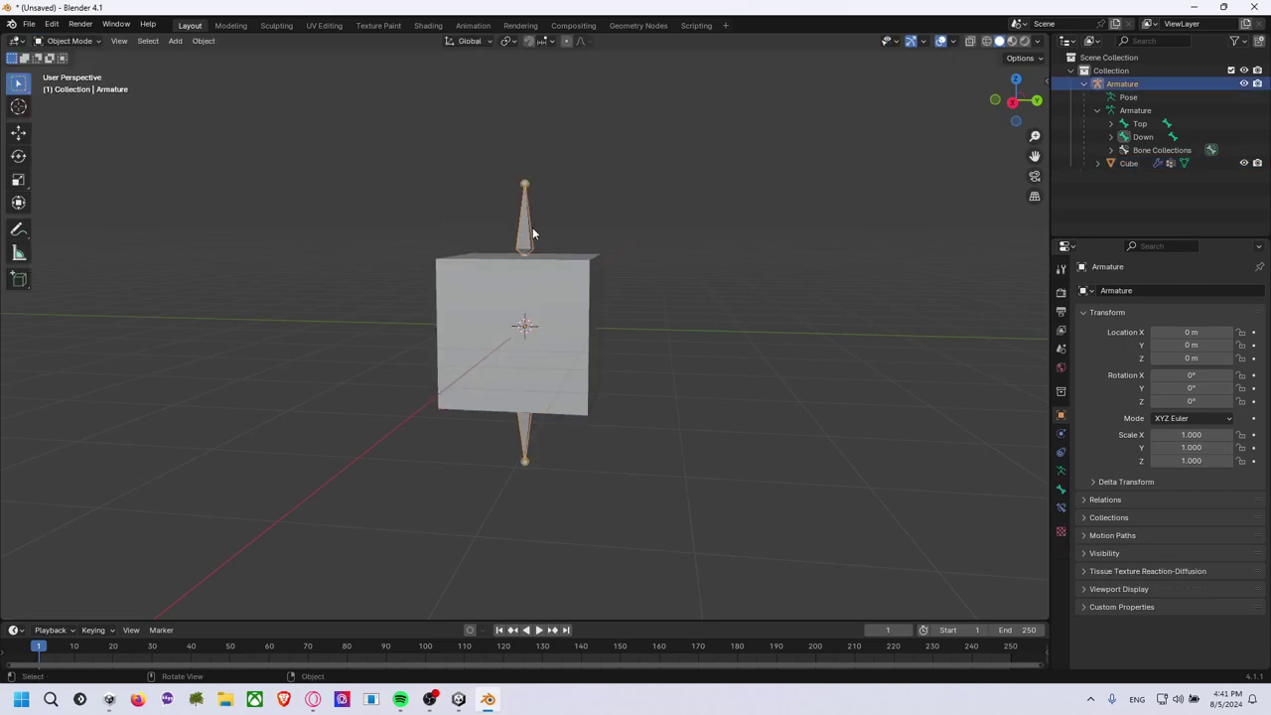
Enter Pose Mode and rotate the TopTip bone to tilt it.
{"action": "left_click", "coordinate": [86, 41]}
{"action": "left_click", "coordinate": [81, 85]}
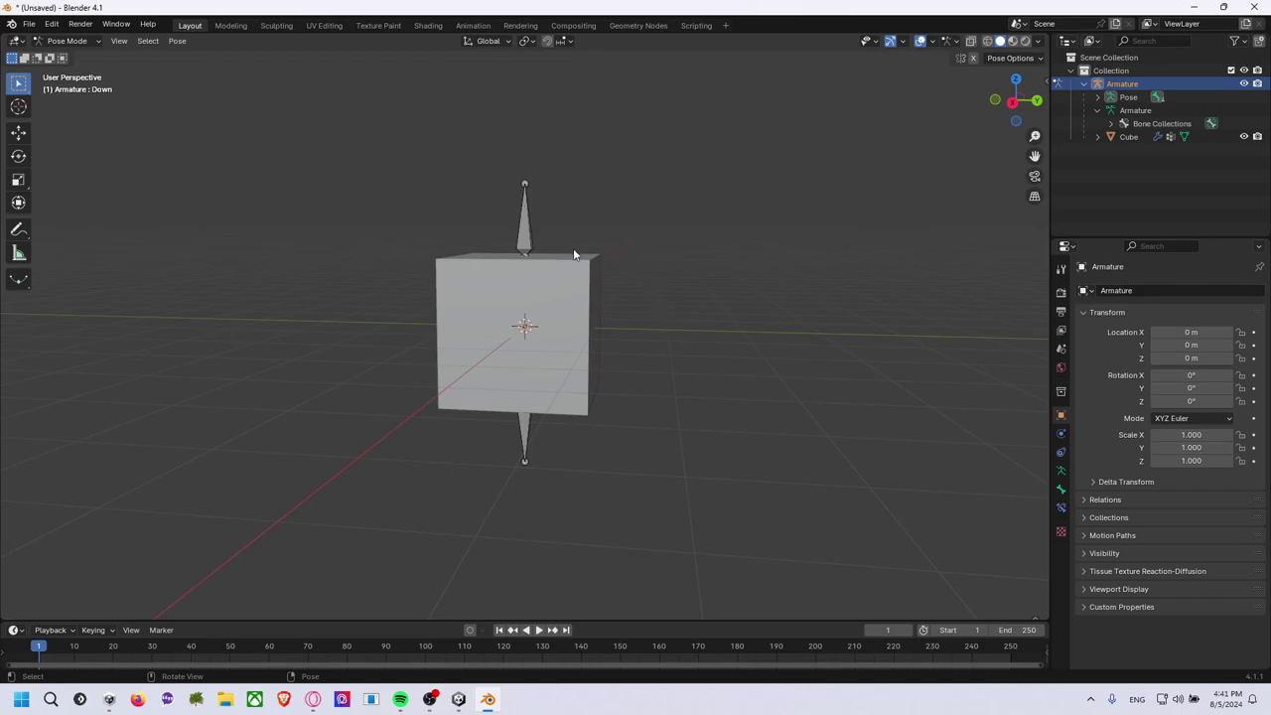
{"action": "left_click", "coordinate": [543, 262]}
{"action": "middle_click_drag", "start_coordinate": [572, 269], "coordinate": [597, 282]}
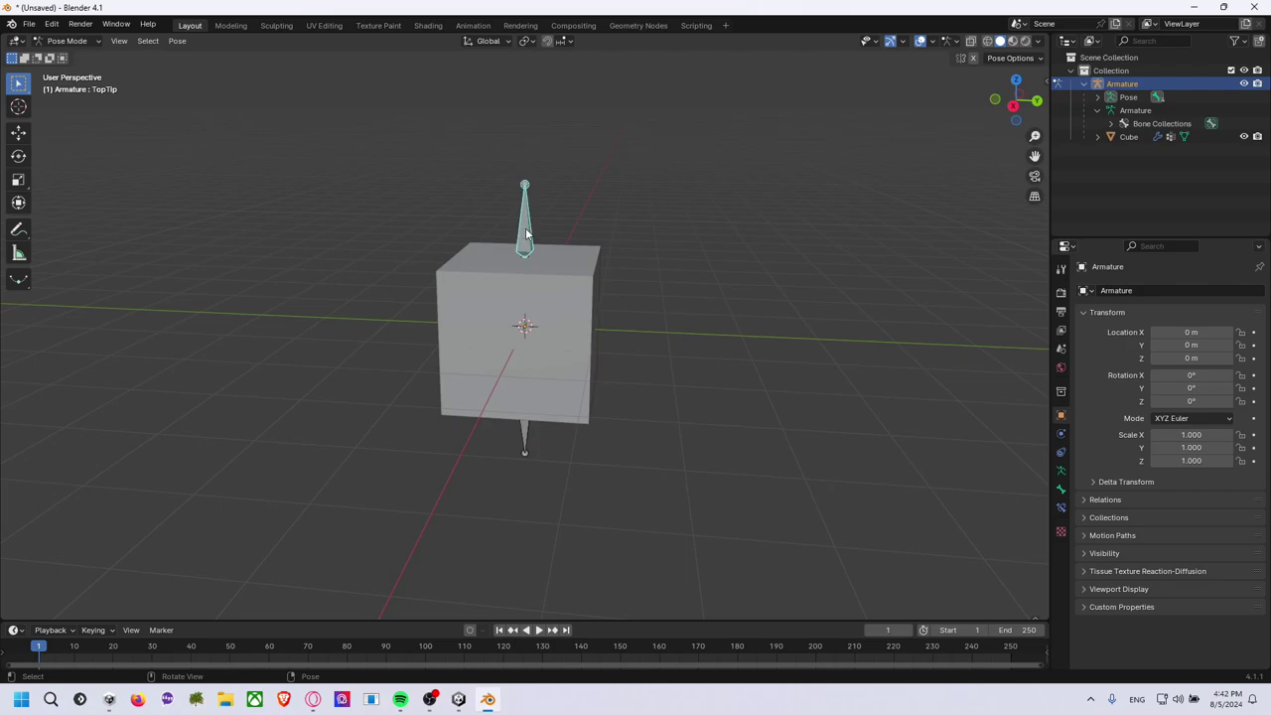
{"action": "key", "text": "r"}
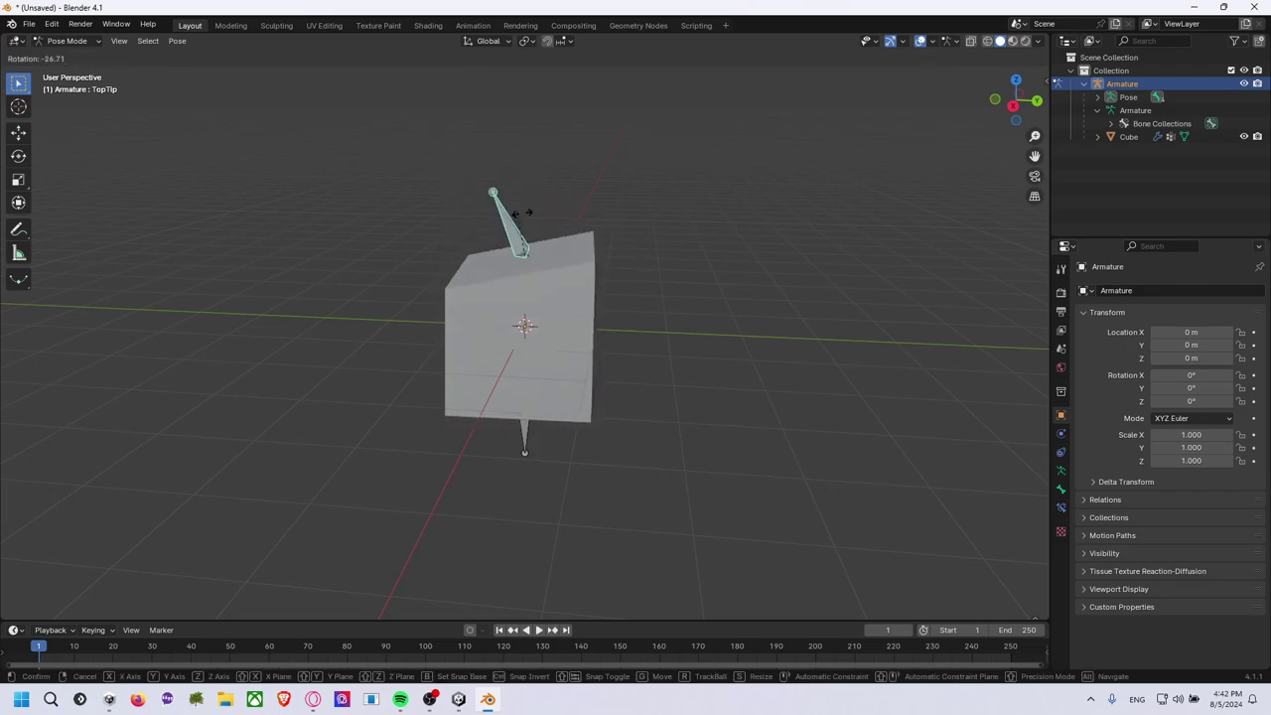
{"action": "left_click", "coordinate": [545, 227]}
Rotate TopTip further so it bends the top of the cube to the left.
{"action": "middle_click_drag", "start_coordinate": [545, 228], "coordinate": [505, 269]}
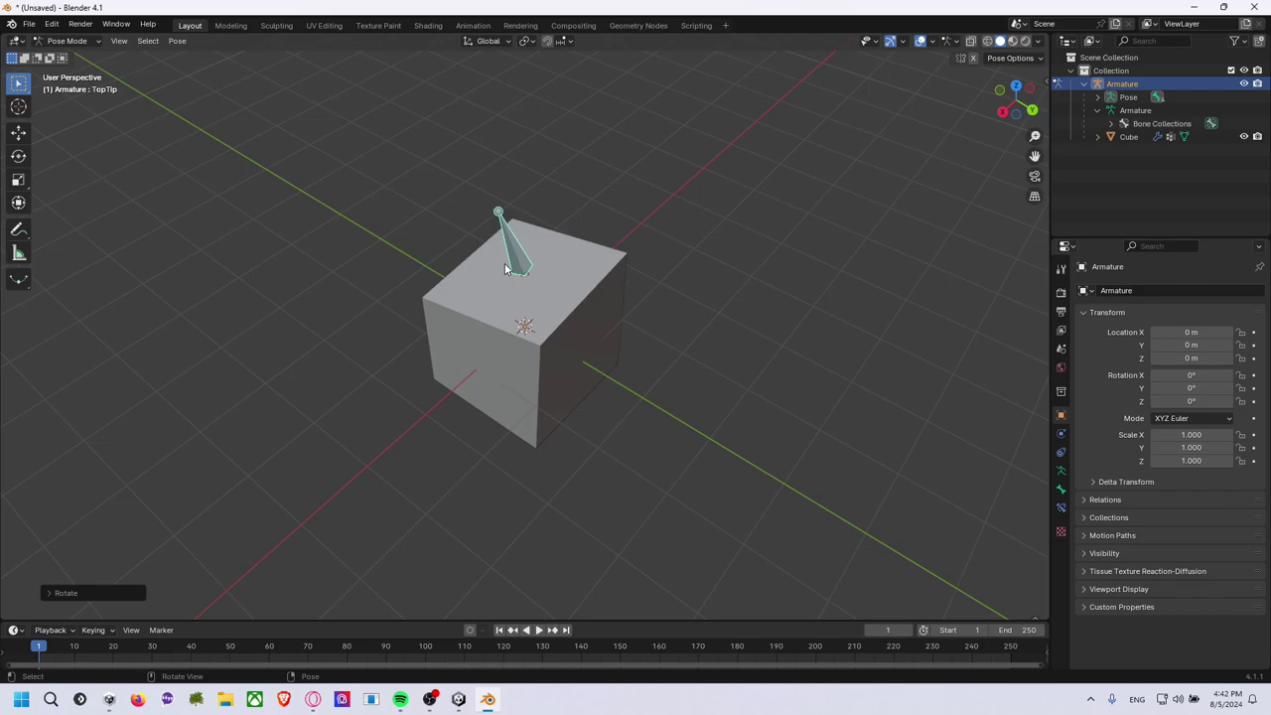
{"action": "key", "text": "r"}
{"action": "left_click", "coordinate": [493, 243]}
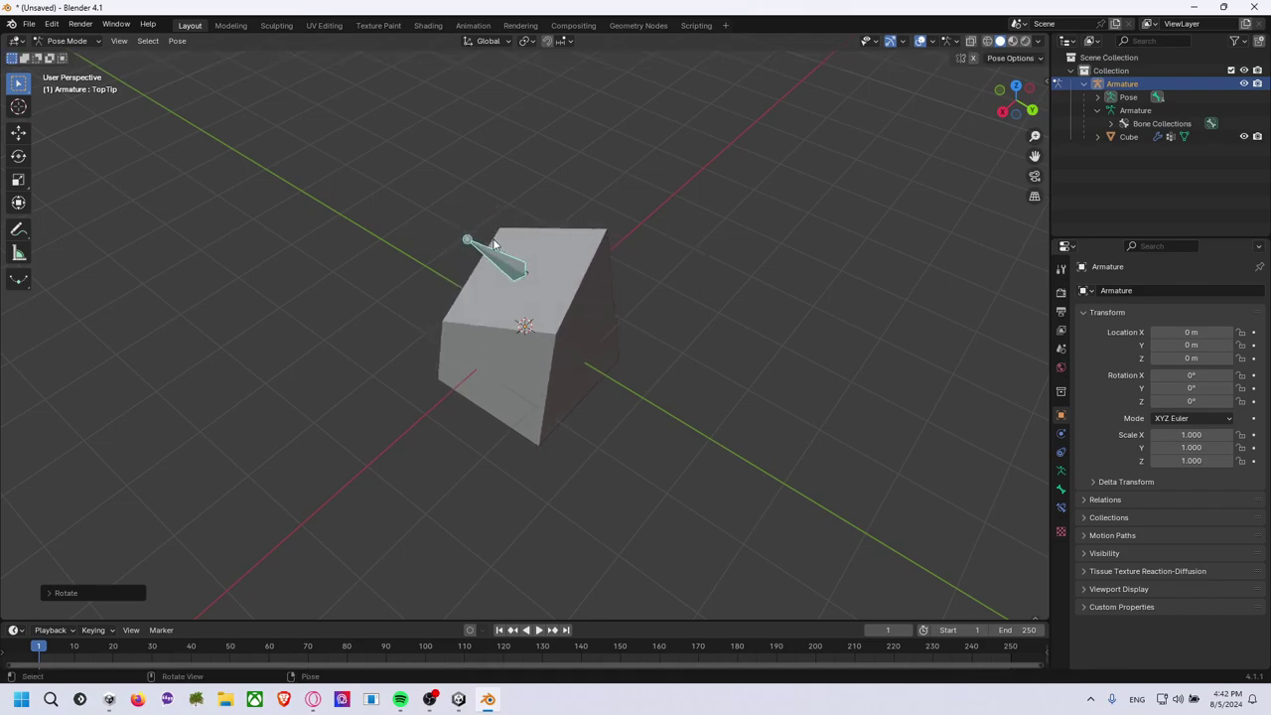
{"action": "mouse_move", "coordinate": [604, 407]}
{"action": "middle_mouse_down"}
{"action": "mouse_move", "coordinate": [636, 324]}
{"action": "mouse_move", "coordinate": [623, 370]}
{"action": "mouse_move", "coordinate": [691, 346]}
{"action": "mouse_move", "coordinate": [669, 352]}
{"action": "middle_mouse_up"}
{"action": "key", "text": "r"}
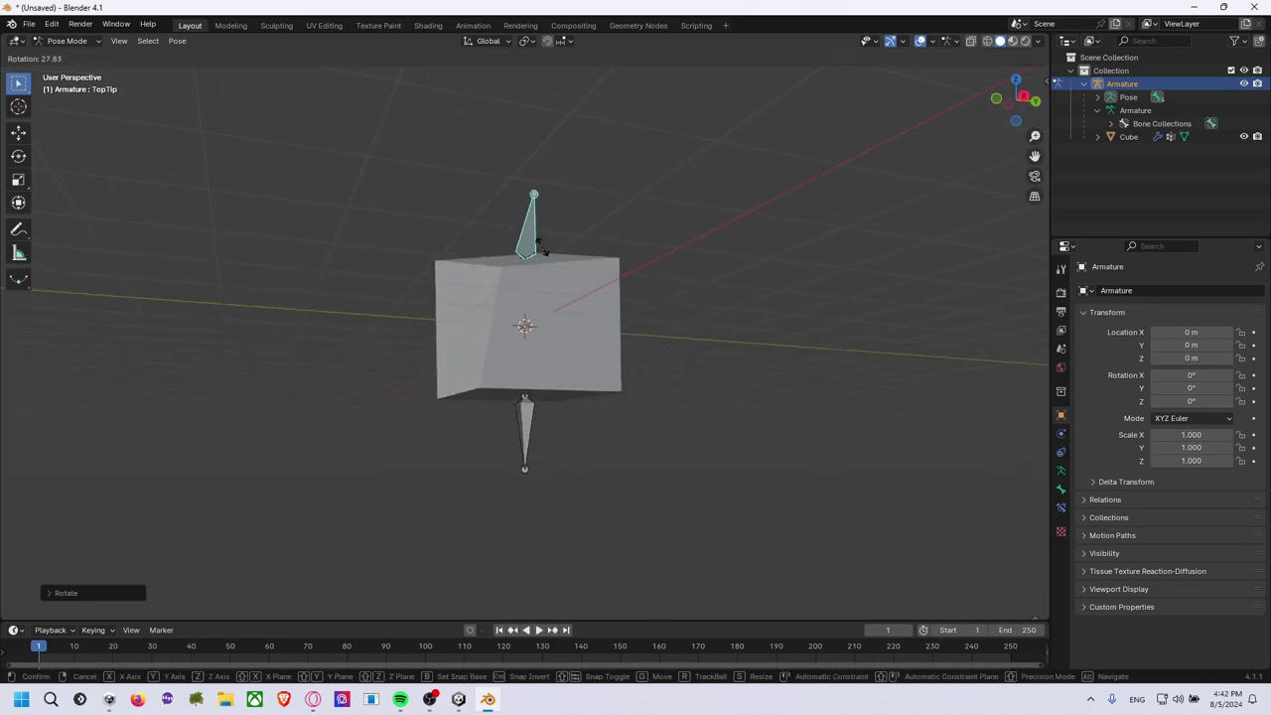
{"action": "left_click", "coordinate": [539, 249]}
Undo the bone rotation so the cube stands upright and deselect TopTip.
{"action": "middle_click_drag", "start_coordinate": [643, 222], "coordinate": [528, 274]}
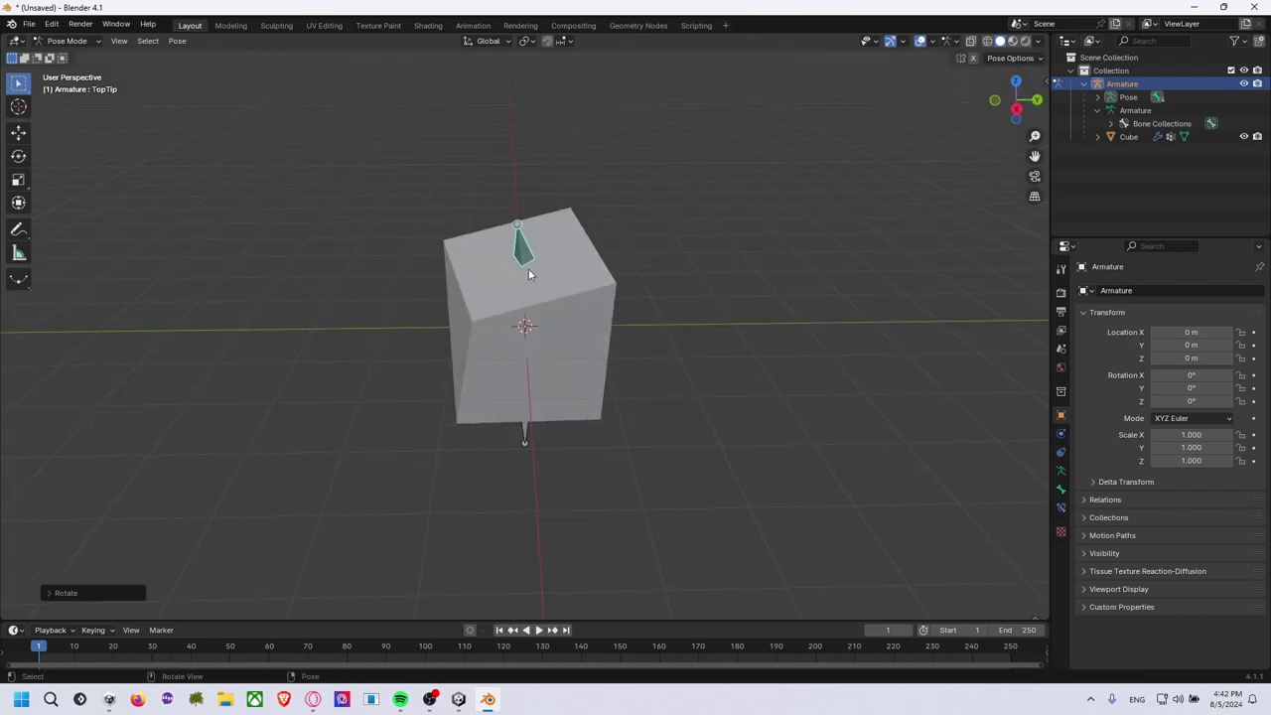
{"action": "key", "text": "ctrl+z"}
{"action": "key", "text": "ctrl+z"}
{"action": "key", "text": "ctrl+z"}
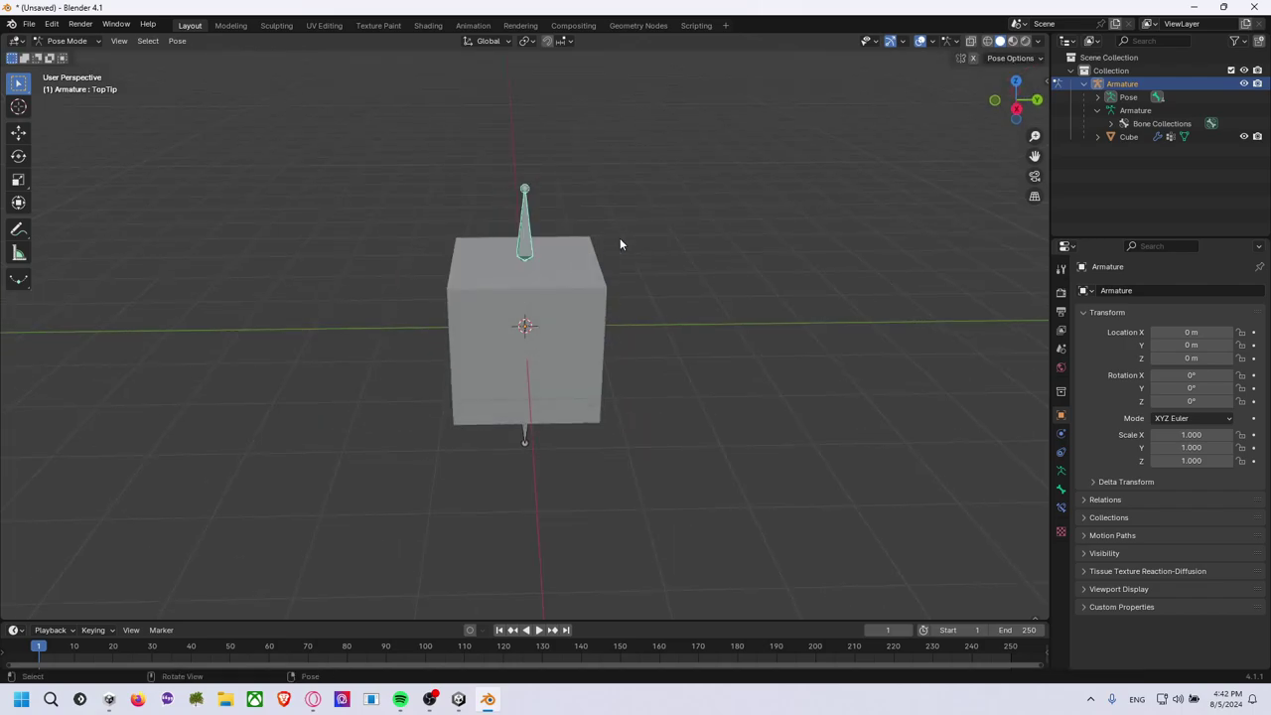
{"action": "left_click", "coordinate": [619, 244]}
{"action": "left_click", "coordinate": [67, 41]}
{"action": "left_click", "coordinate": [83, 39]}
Return the armature to Object Mode, select the cube, and switch it to Weight Paint.
{"action": "left_click", "coordinate": [62, 51]}
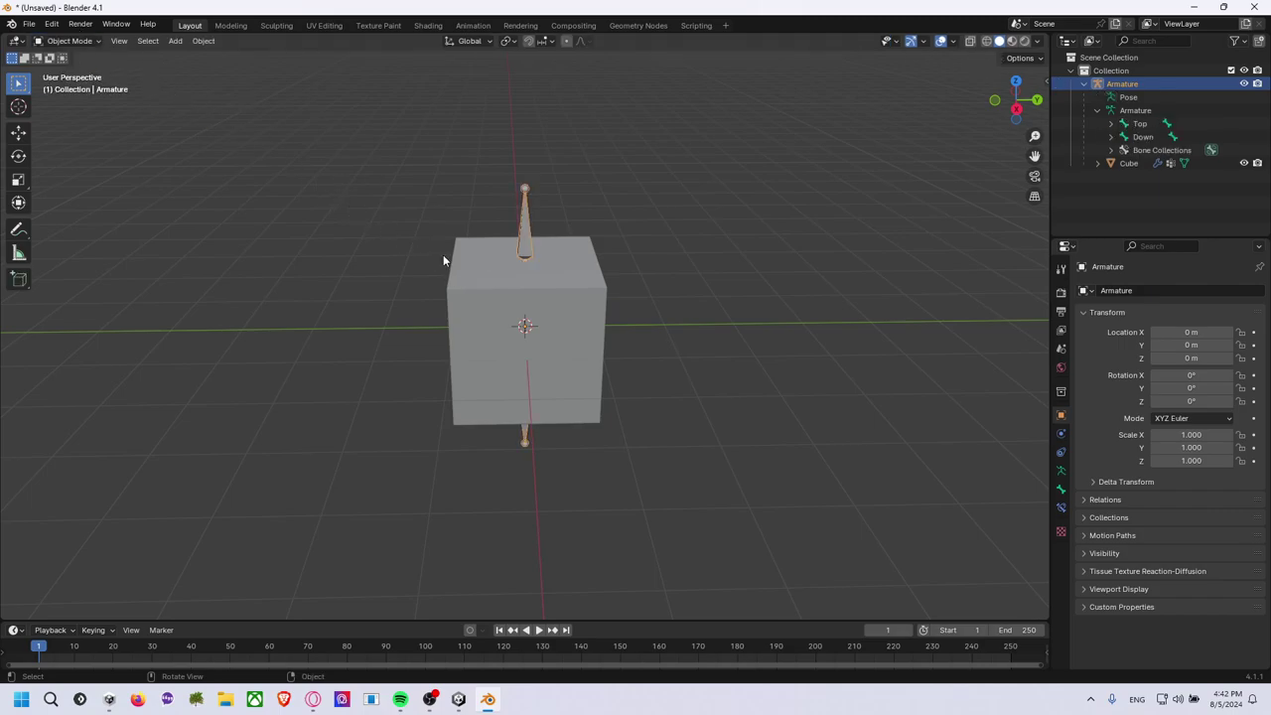
{"action": "left_click", "coordinate": [449, 260]}
{"action": "left_click", "coordinate": [70, 41]}
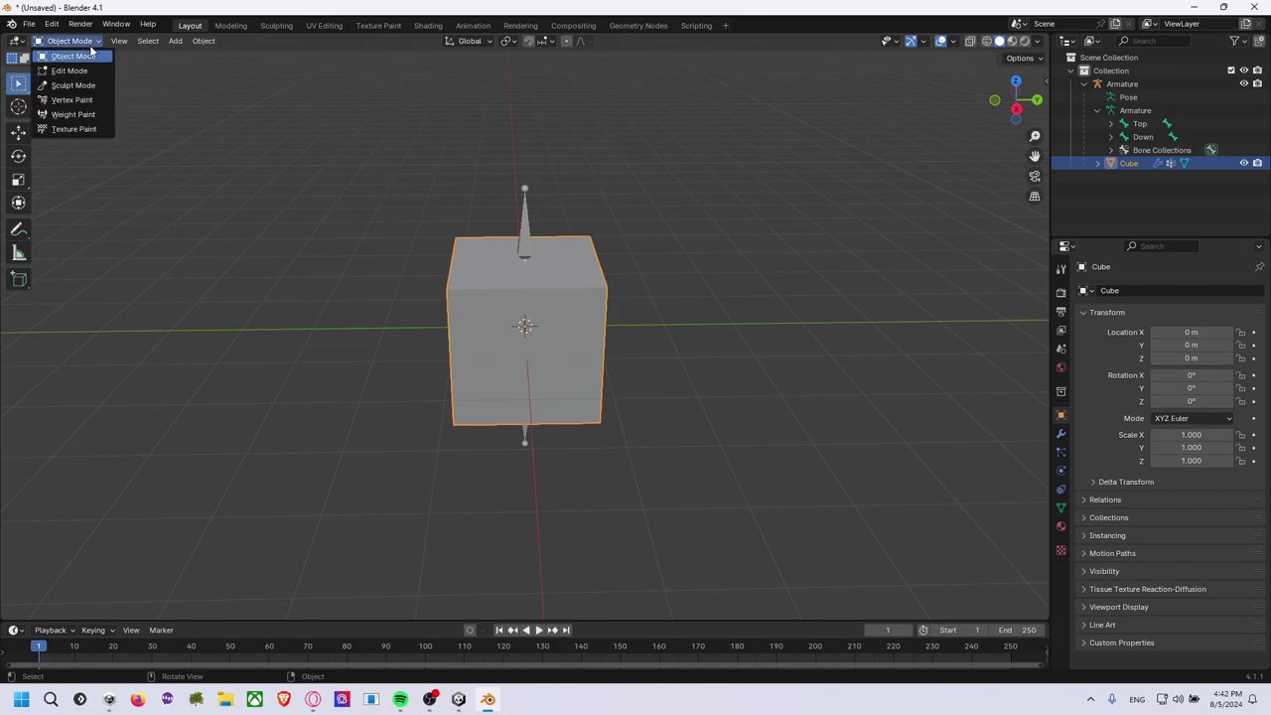
{"action": "left_click", "coordinate": [72, 114]}
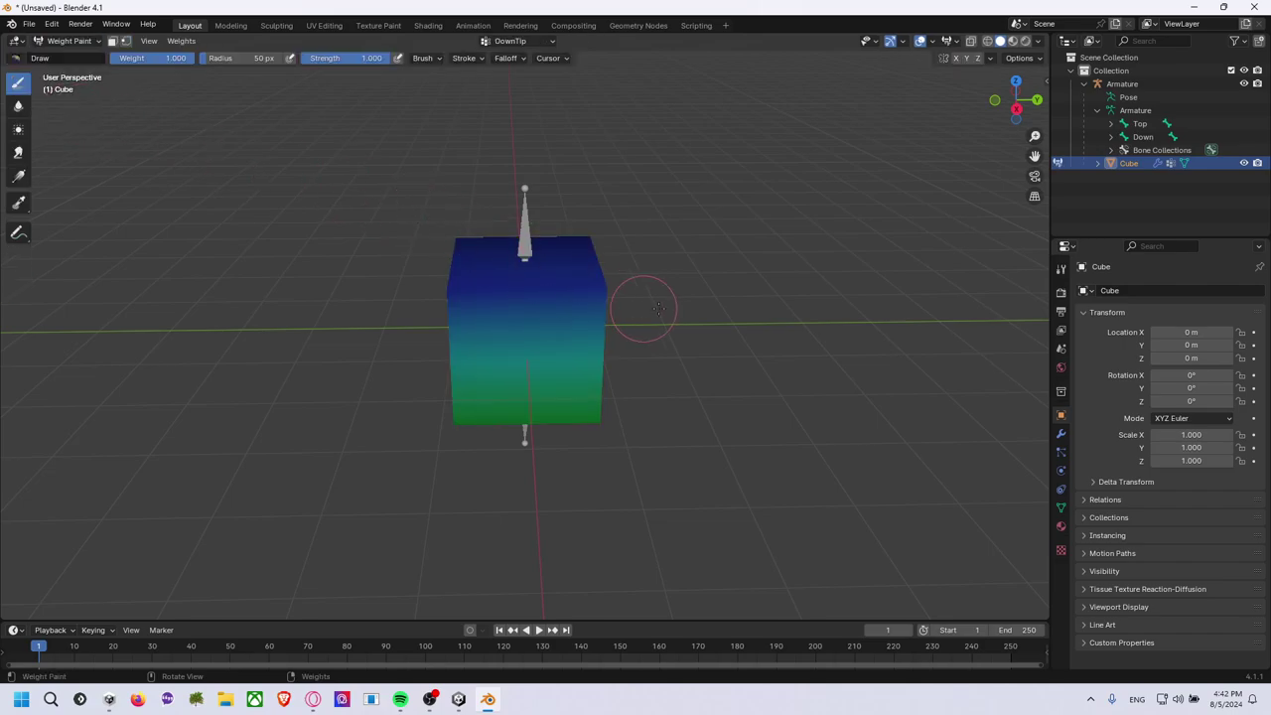
Try a weight stroke, undo it, and orbit to view the DownTip weight gradient.
{"action": "mouse_move", "coordinate": [643, 307]}
{"action": "middle_mouse_down"}
{"action": "mouse_move", "coordinate": [642, 246]}
{"action": "mouse_move", "coordinate": [562, 369]}
{"action": "middle_mouse_up"}
{"action": "left_click_drag", "start_coordinate": [576, 382], "coordinate": [414, 389]}
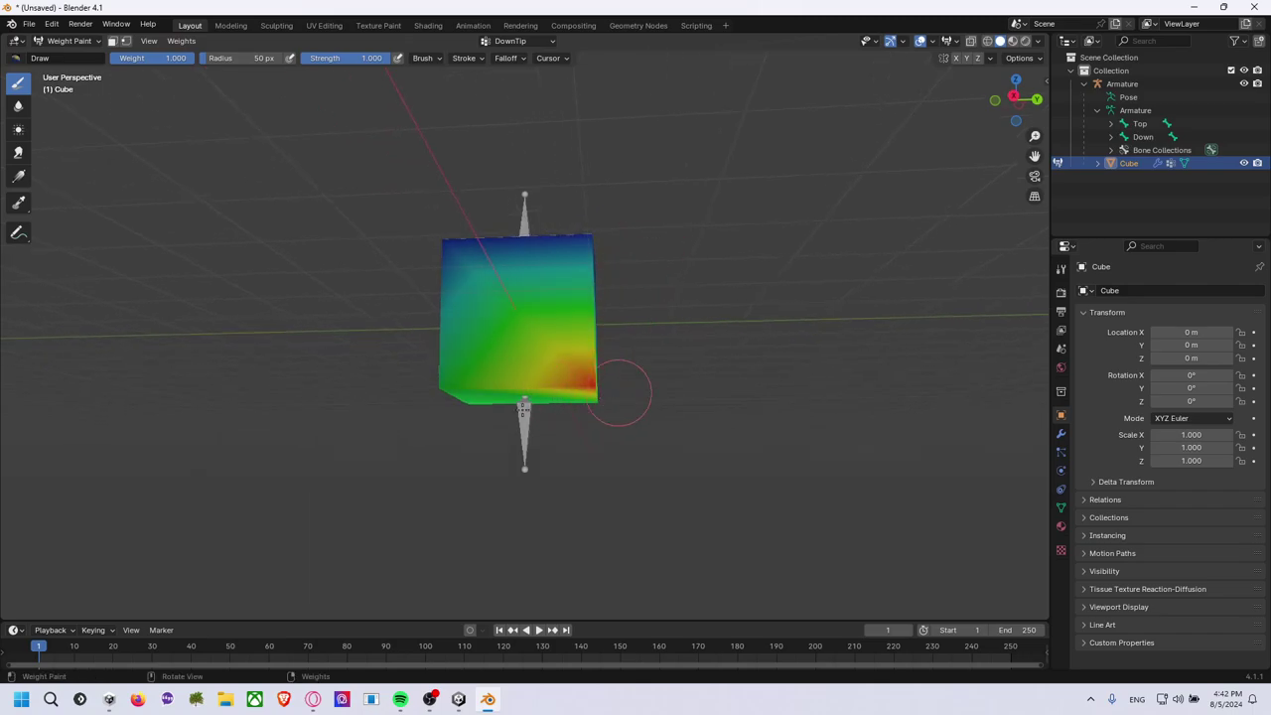
{"action": "key", "text": "ctrl+z"}
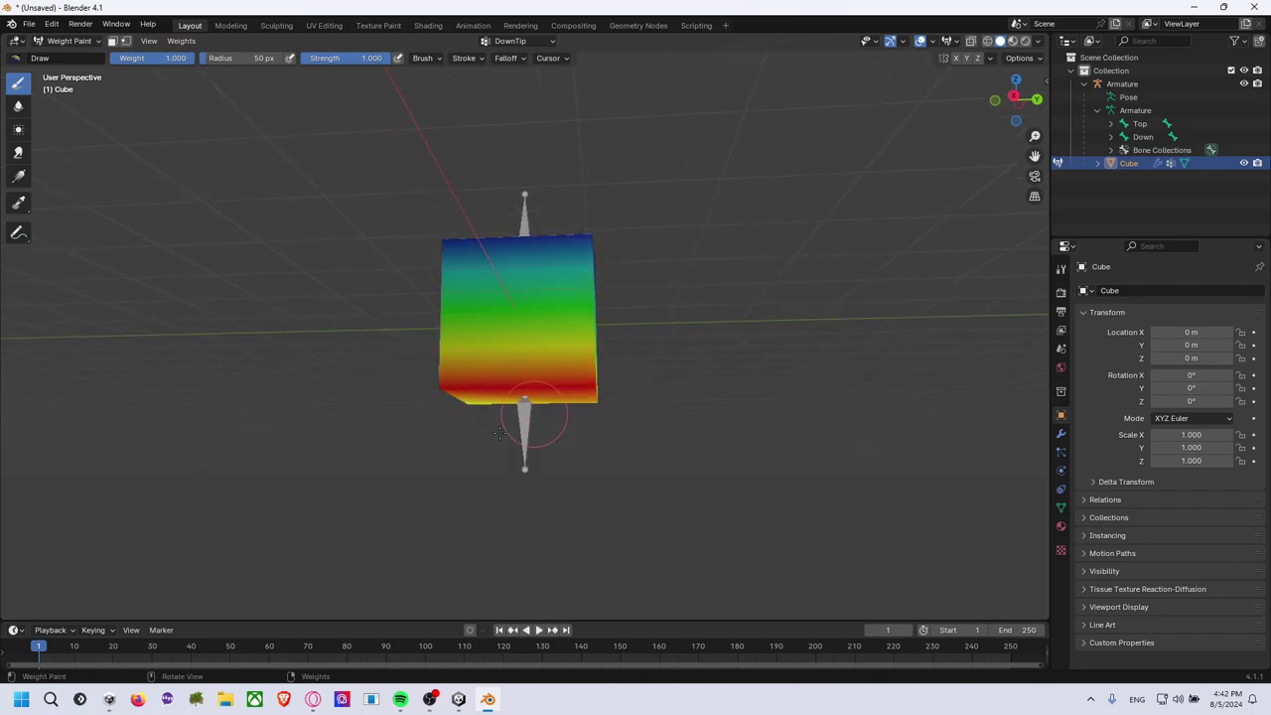
{"action": "middle_click_drag", "start_coordinate": [546, 427], "coordinate": [516, 407]}
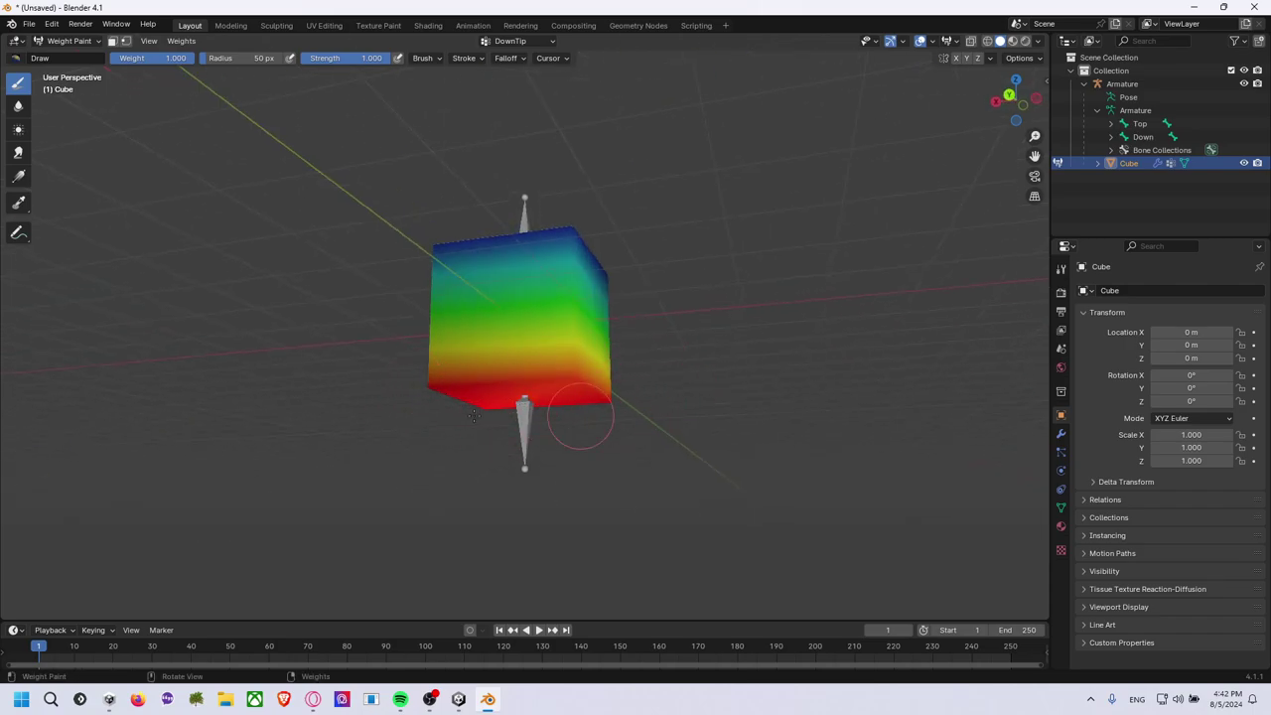
{"action": "mouse_move", "coordinate": [581, 420]}
{"action": "middle_mouse_down"}
{"action": "mouse_move", "coordinate": [635, 361]}
{"action": "mouse_move", "coordinate": [452, 253]}
{"action": "middle_mouse_up"}
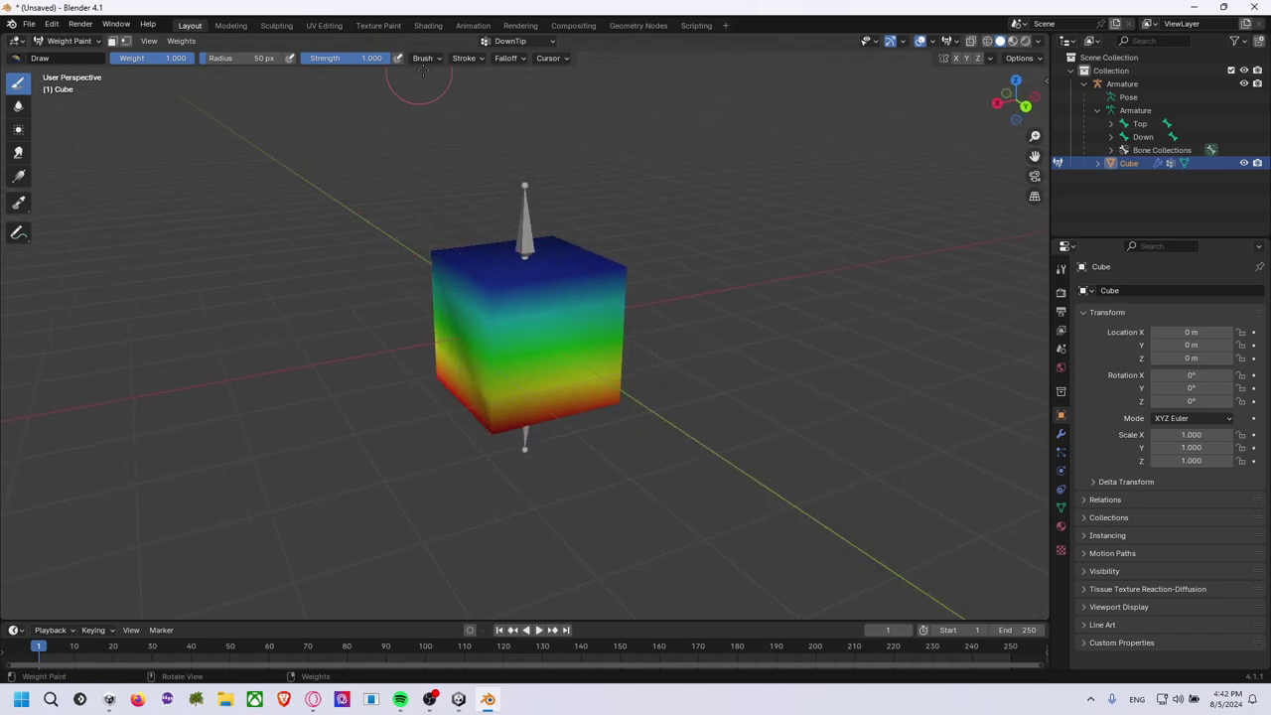
{"action": "left_click", "coordinate": [473, 62]}
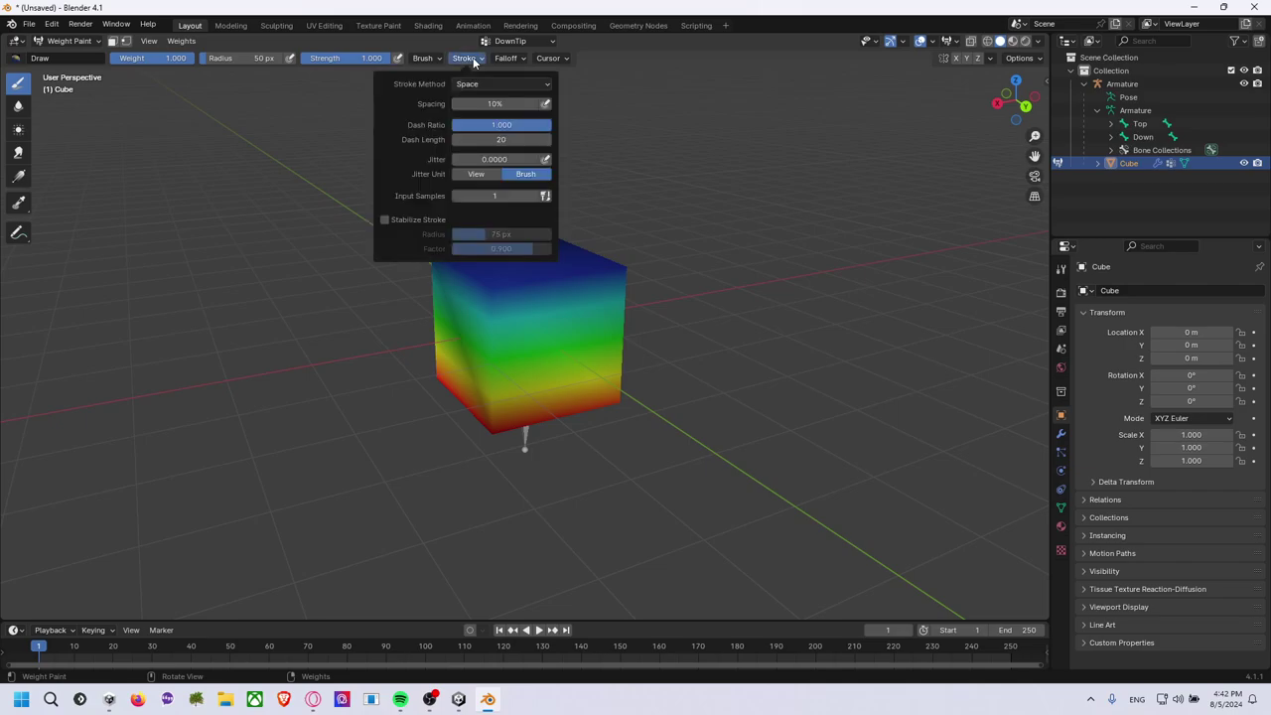
{"action": "mouse_move", "coordinate": [426, 58]}
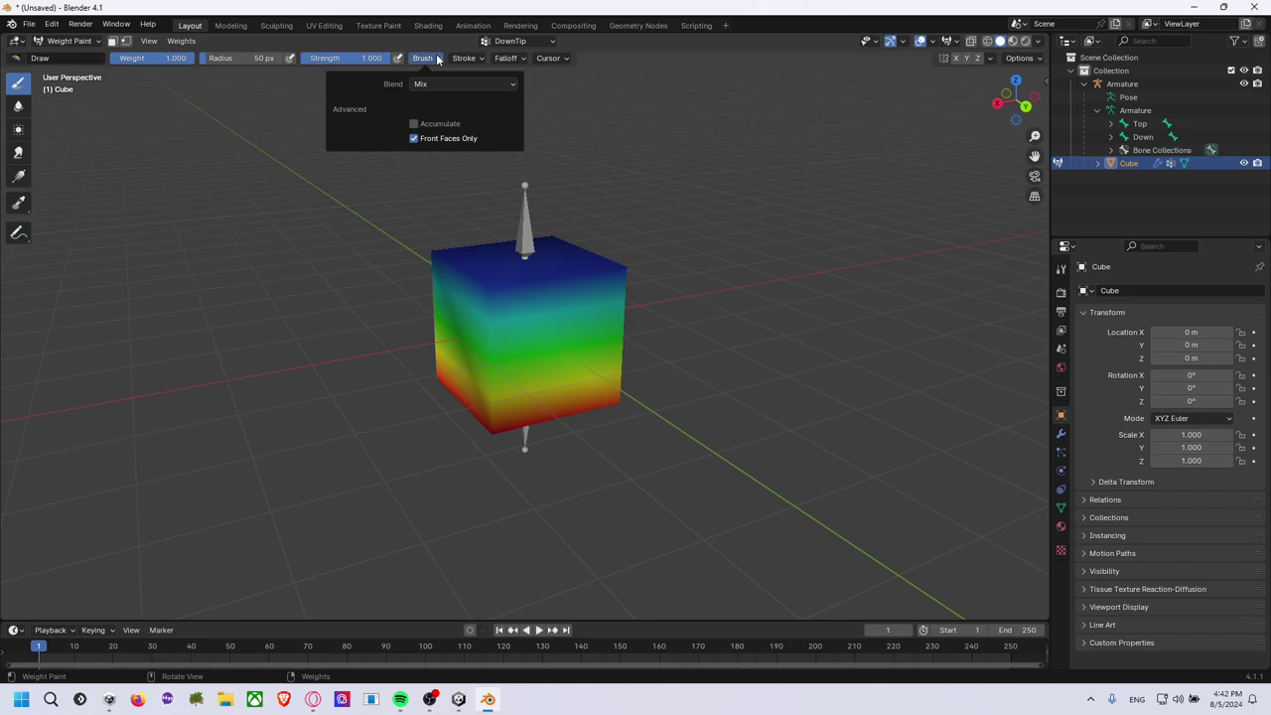
Set the weight-paint Draw brush to Mix blending, with weight 1.0, strength 1.0 and radius 50 px.
{"action": "double_click", "coordinate": [62, 57]}
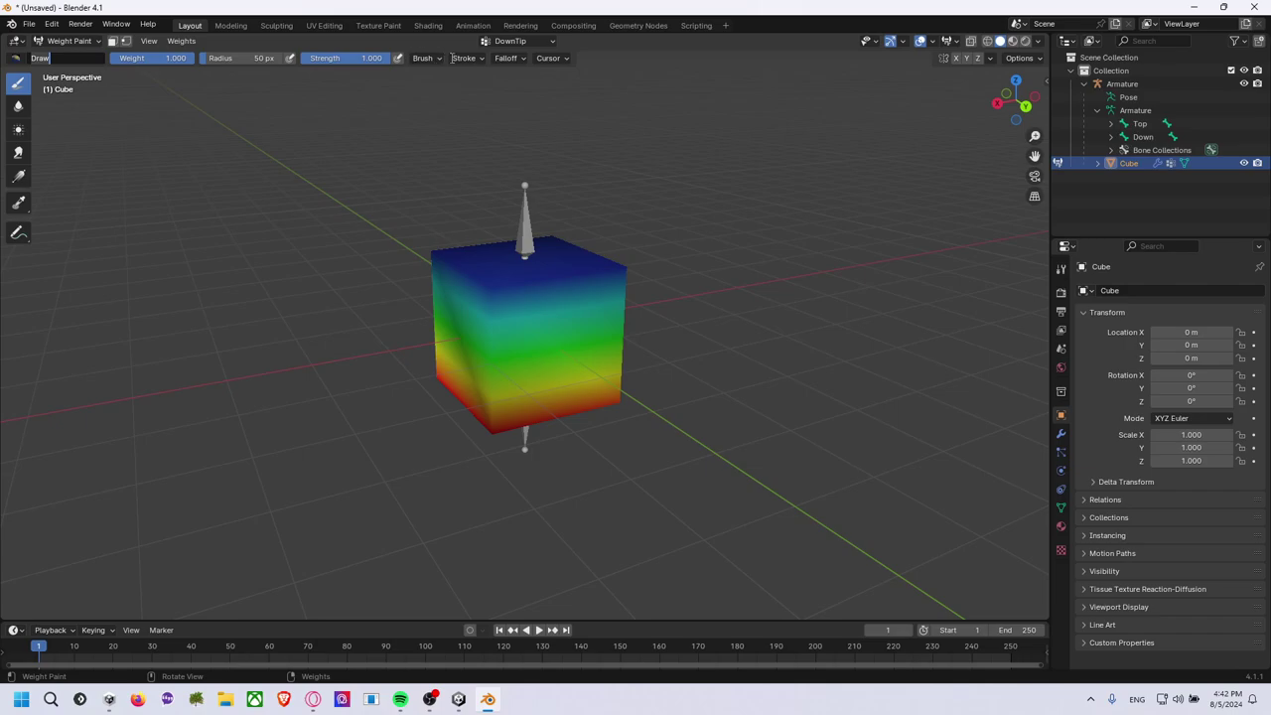
{"action": "left_click", "coordinate": [516, 58]}
{"action": "mouse_move", "coordinate": [467, 57]}
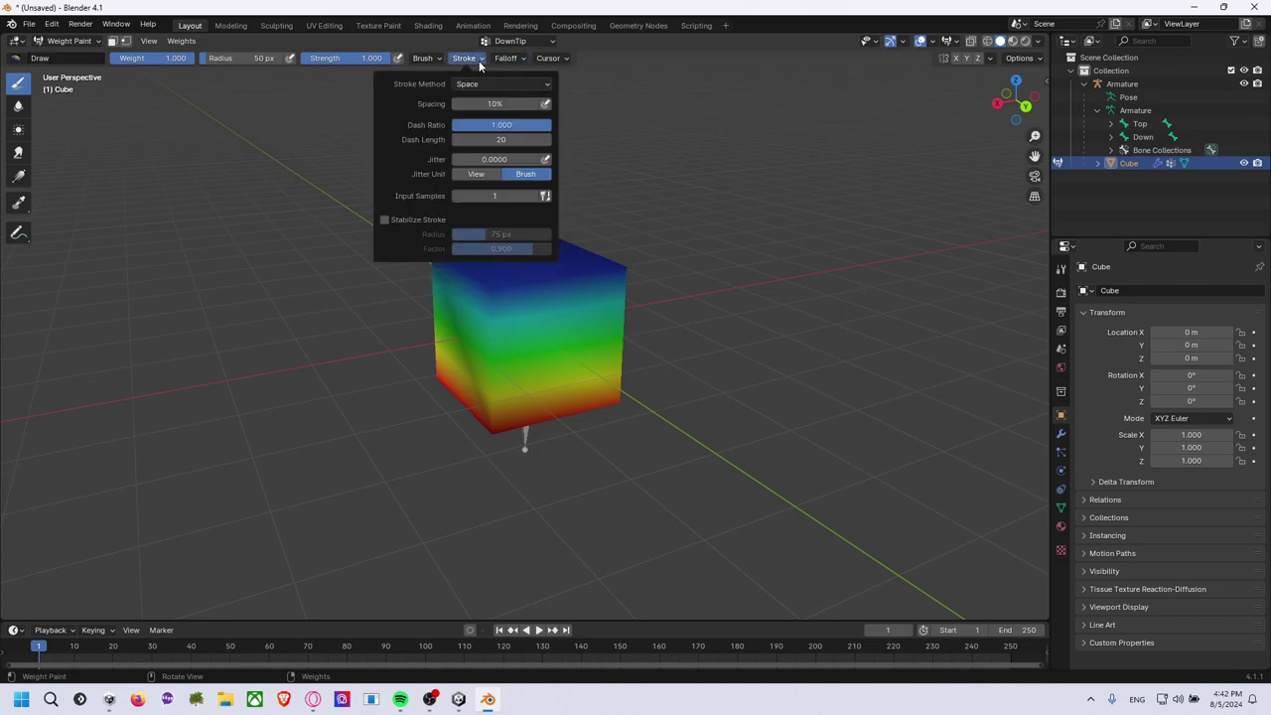
{"action": "left_click", "coordinate": [437, 61]}
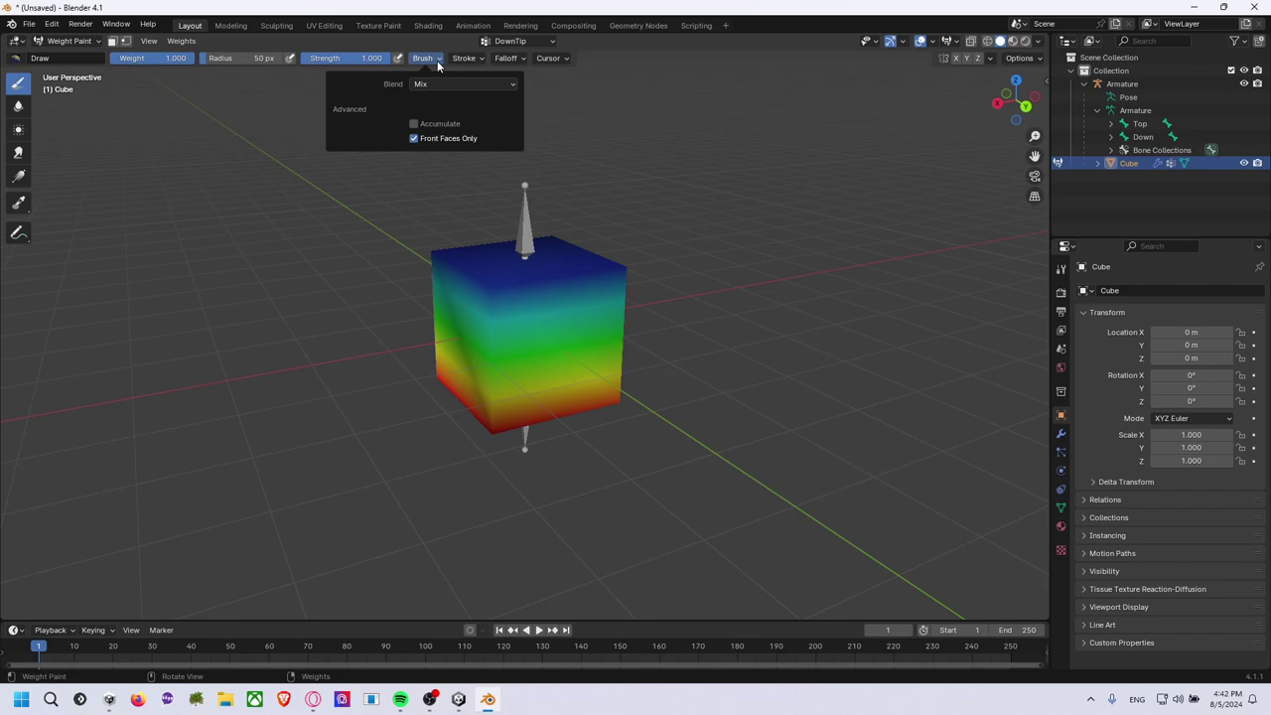
{"action": "left_click", "coordinate": [463, 87]}
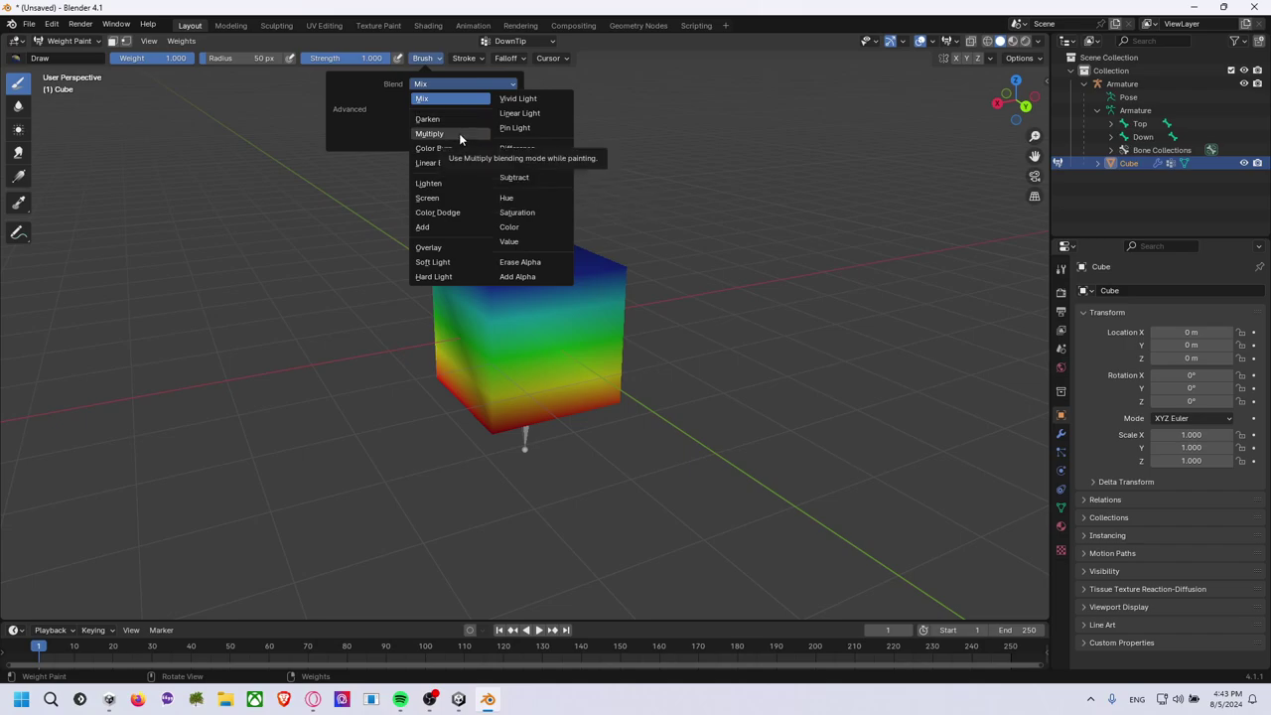
{"action": "left_click", "coordinate": [520, 179]}
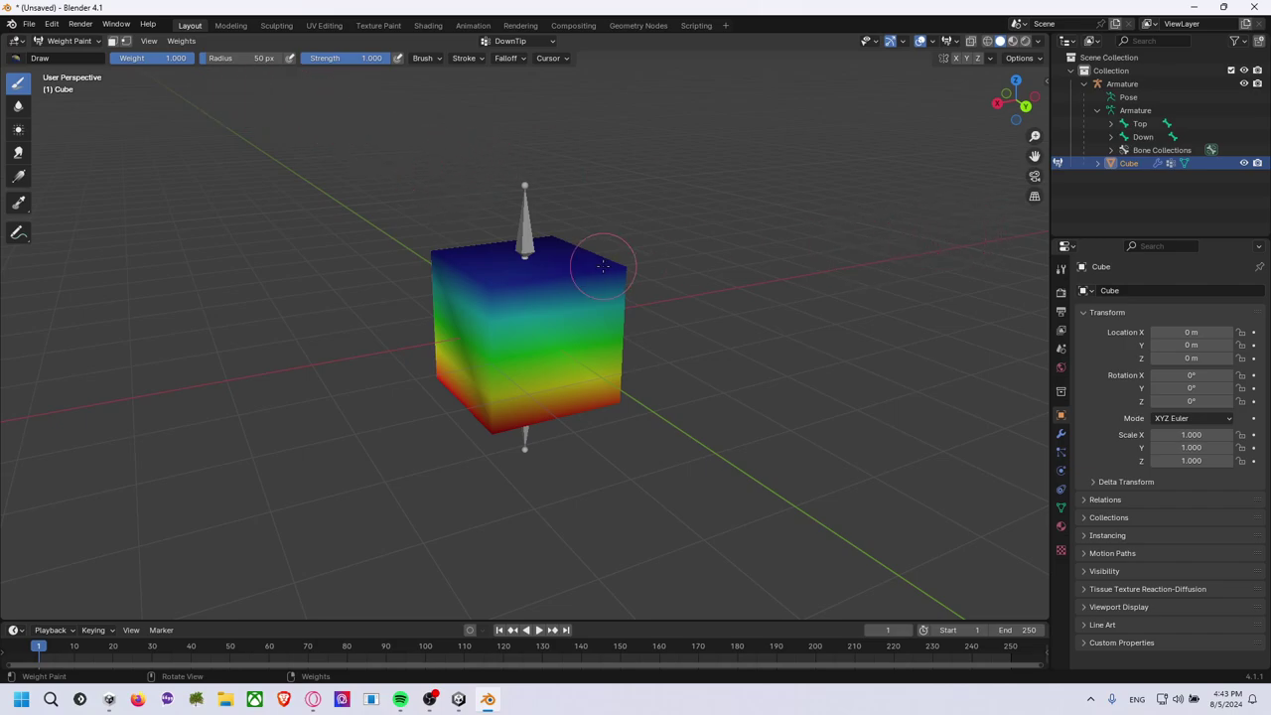
{"action": "middle_click_drag", "start_coordinate": [604, 266], "coordinate": [605, 302]}
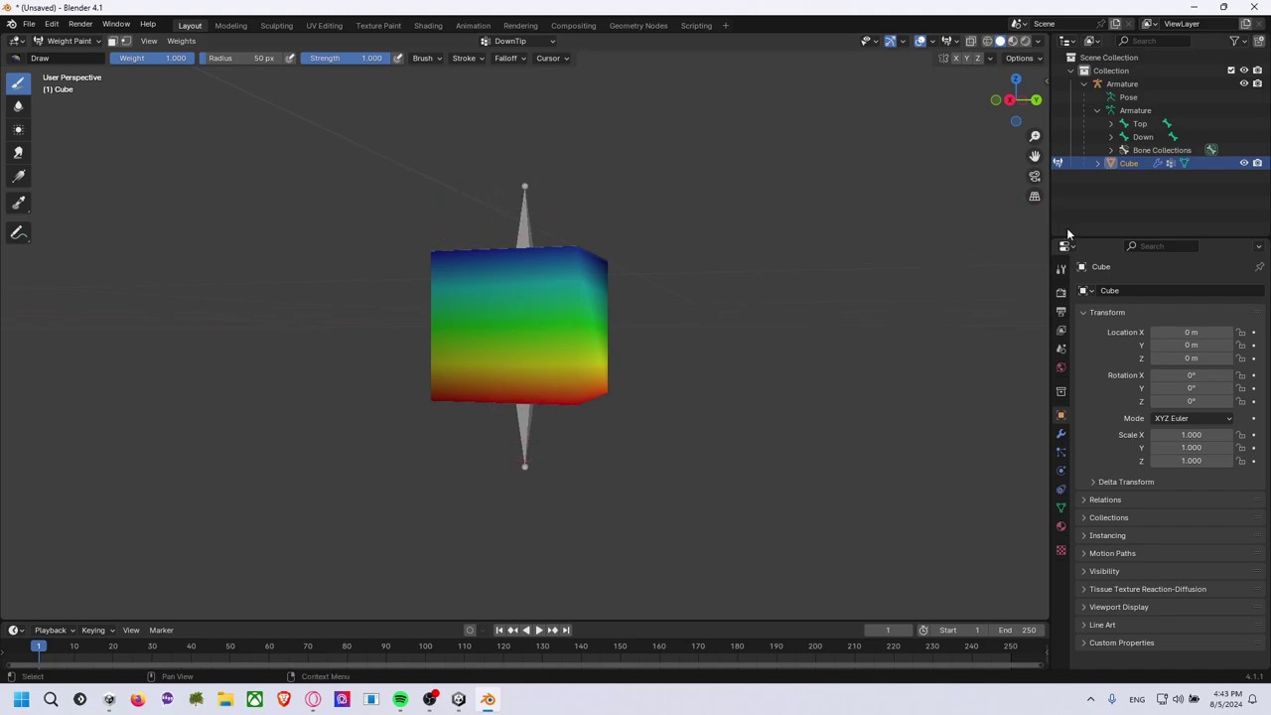
Expand the Cube and its Top and Down bones in the Outliner to reveal TopTip and DownTip.
{"action": "left_click", "coordinate": [1096, 165]}
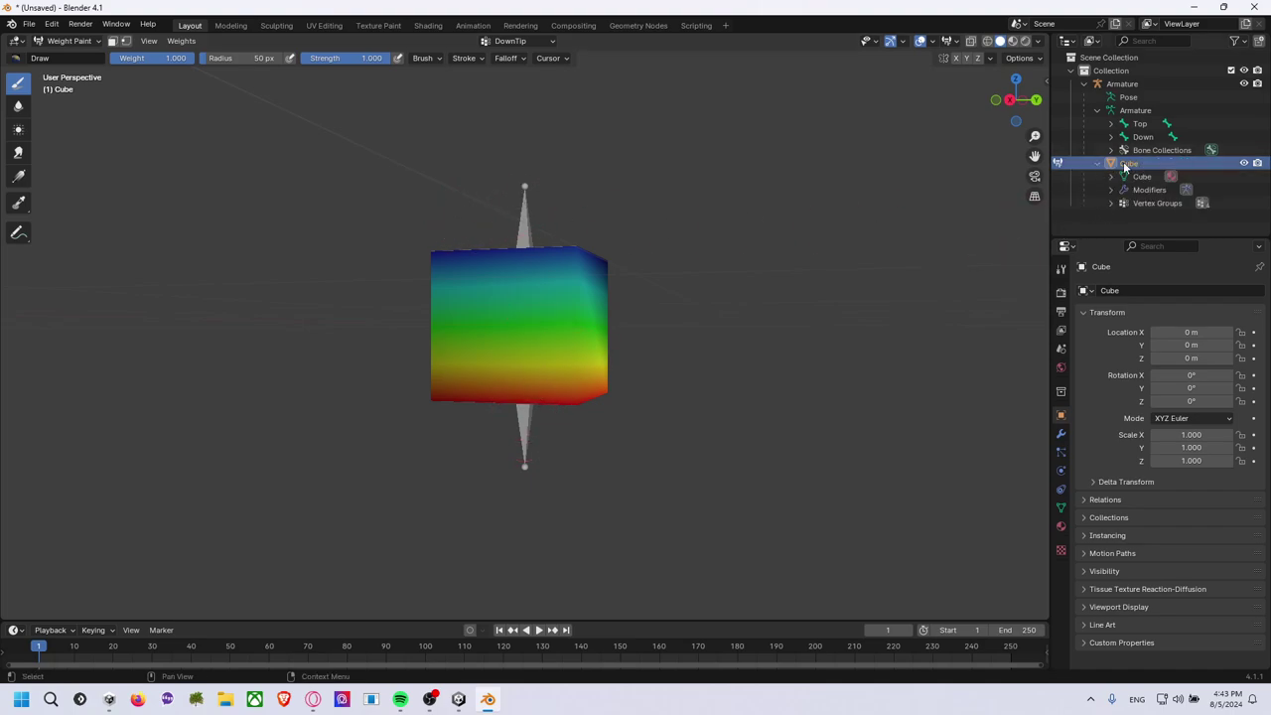
{"action": "left_click", "coordinate": [1110, 123]}
{"action": "left_click", "coordinate": [1110, 150]}
{"action": "left_click", "coordinate": [1140, 123]}
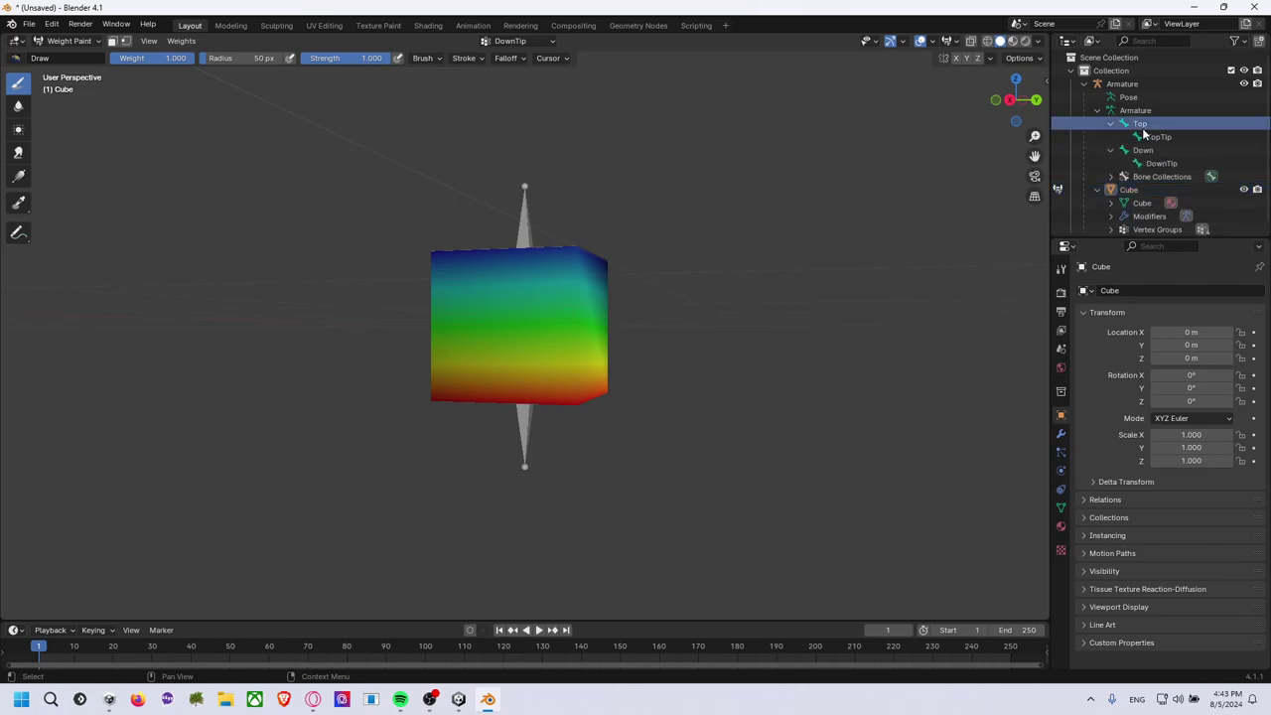
{"action": "left_click", "coordinate": [1159, 136]}
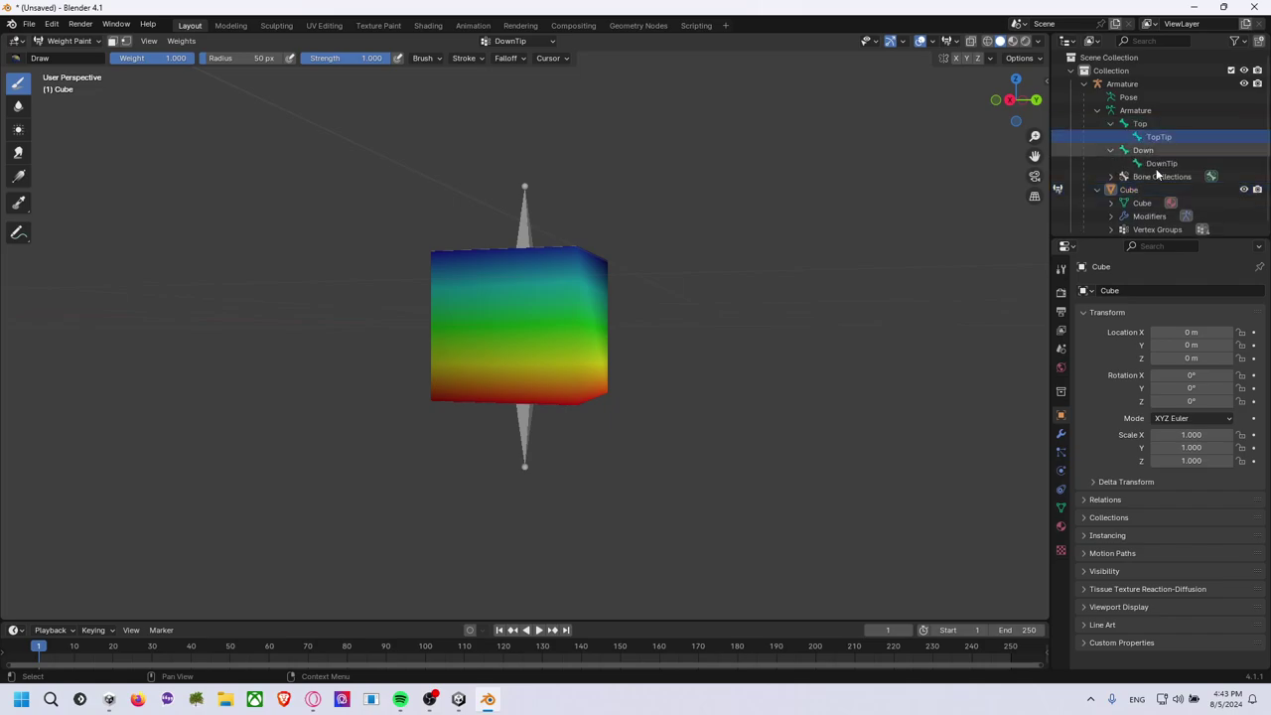
Show the cube's vertex groups and step through Top, TopTip, Down and DownTip, ending on DownTip.
{"action": "left_click", "coordinate": [1060, 507]}
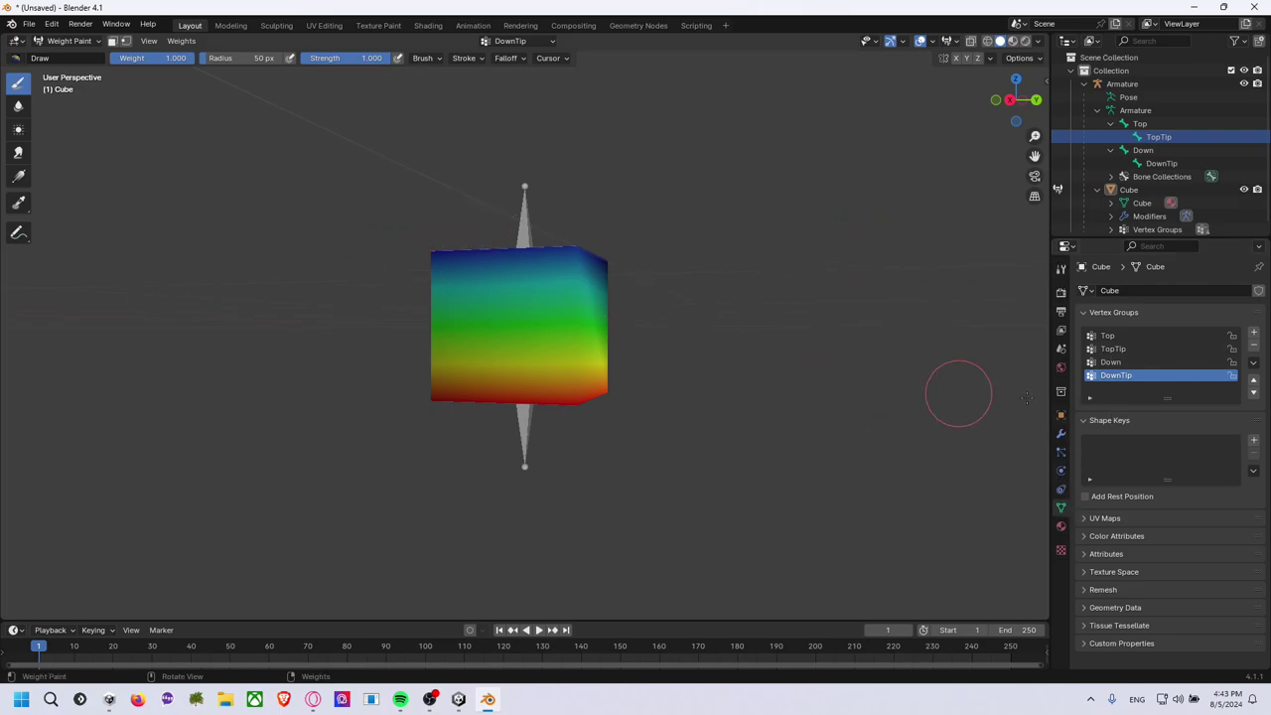
{"action": "left_click", "coordinate": [1122, 335]}
{"action": "left_click", "coordinate": [1122, 349]}
{"action": "left_click", "coordinate": [1120, 362]}
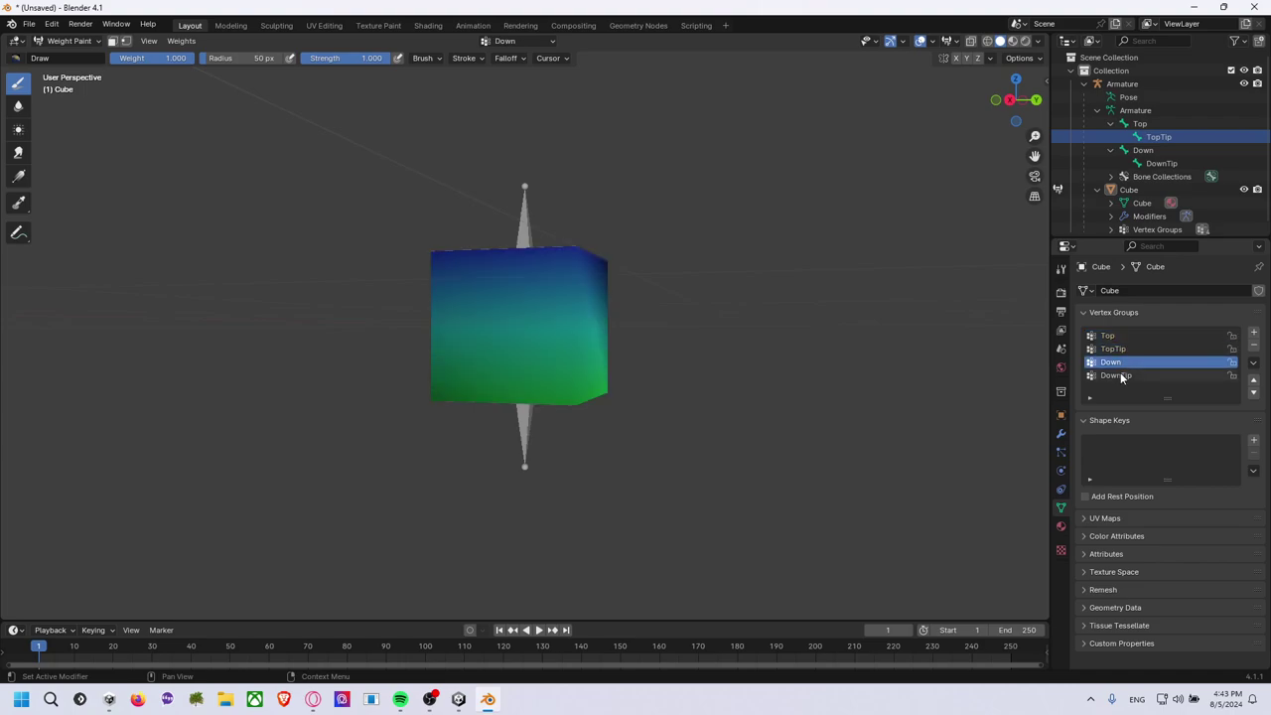
{"action": "left_click", "coordinate": [1121, 376]}
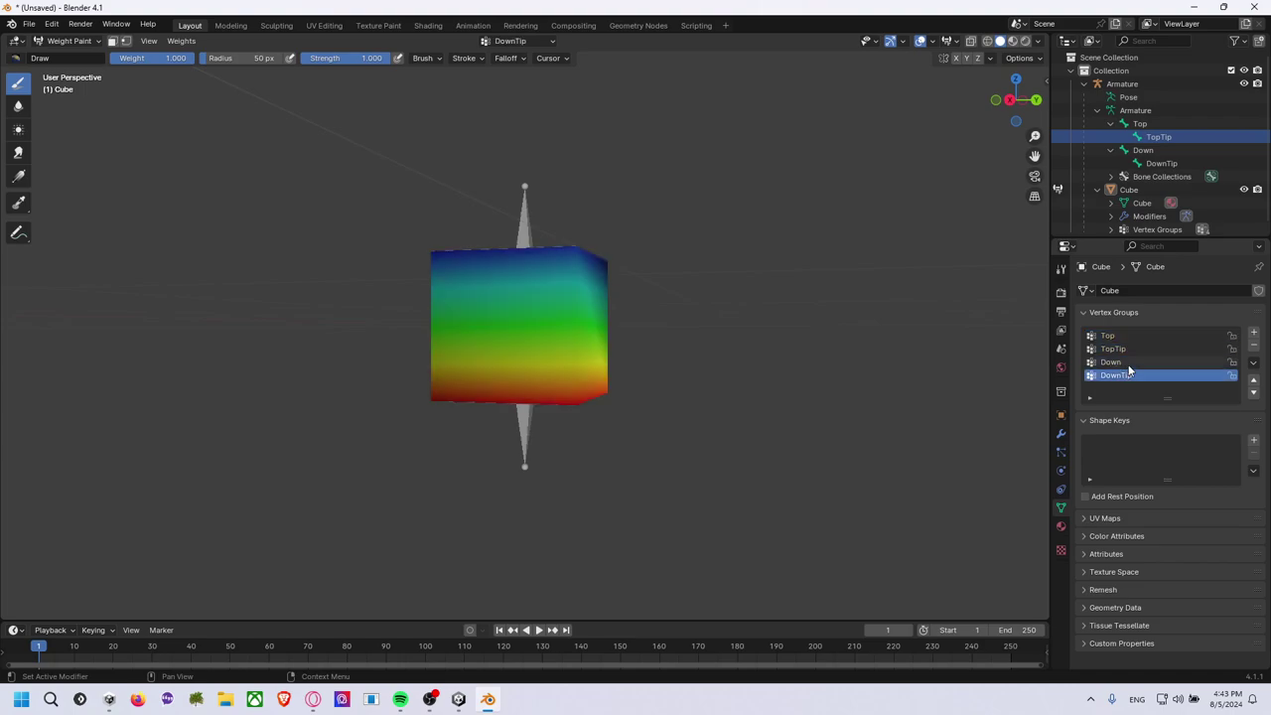
{"action": "left_click", "coordinate": [1122, 362]}
{"action": "left_click", "coordinate": [1133, 375]}
Paint out the DownTip weights on the cube's underside and lower left.
{"action": "middle_click_drag", "start_coordinate": [625, 415], "coordinate": [596, 418]}
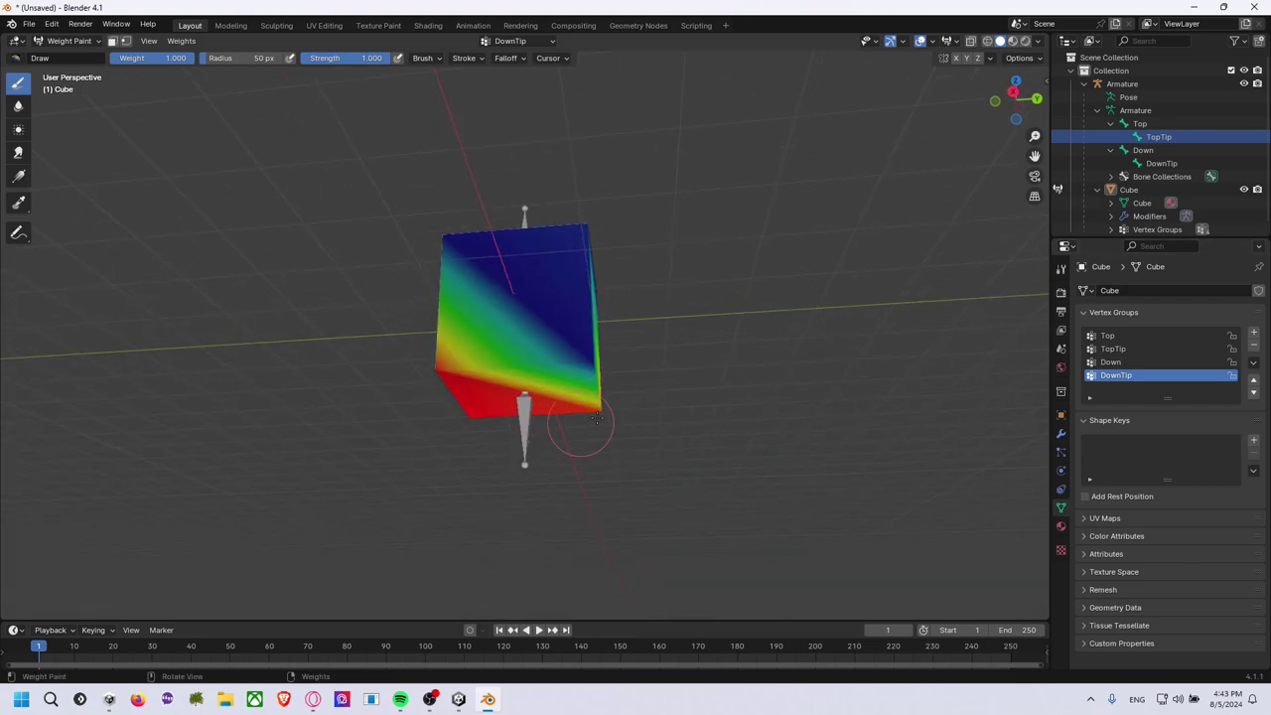
{"action": "left_click_drag", "start_coordinate": [487, 368], "coordinate": [586, 425], "text": "ctrl"}
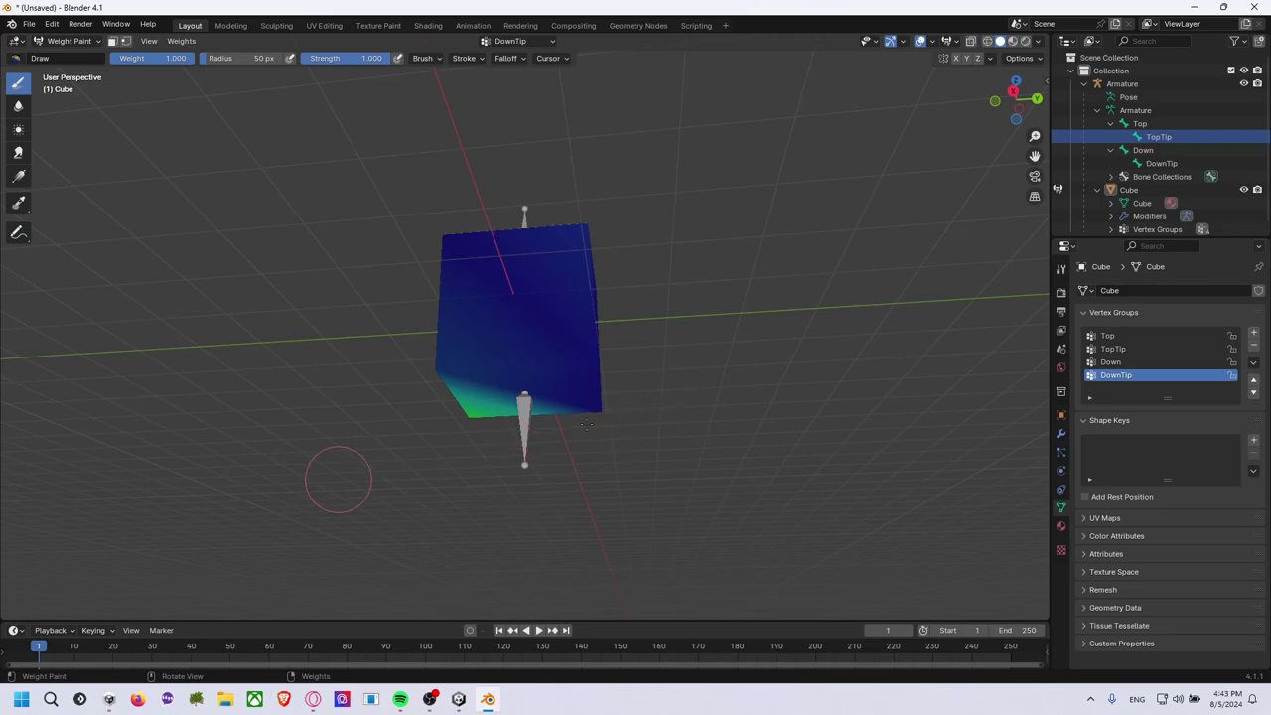
{"action": "middle_click_drag", "start_coordinate": [495, 427], "coordinate": [463, 397]}
{"action": "left_click_drag", "start_coordinate": [463, 397], "coordinate": [467, 384], "text": "ctrl"}
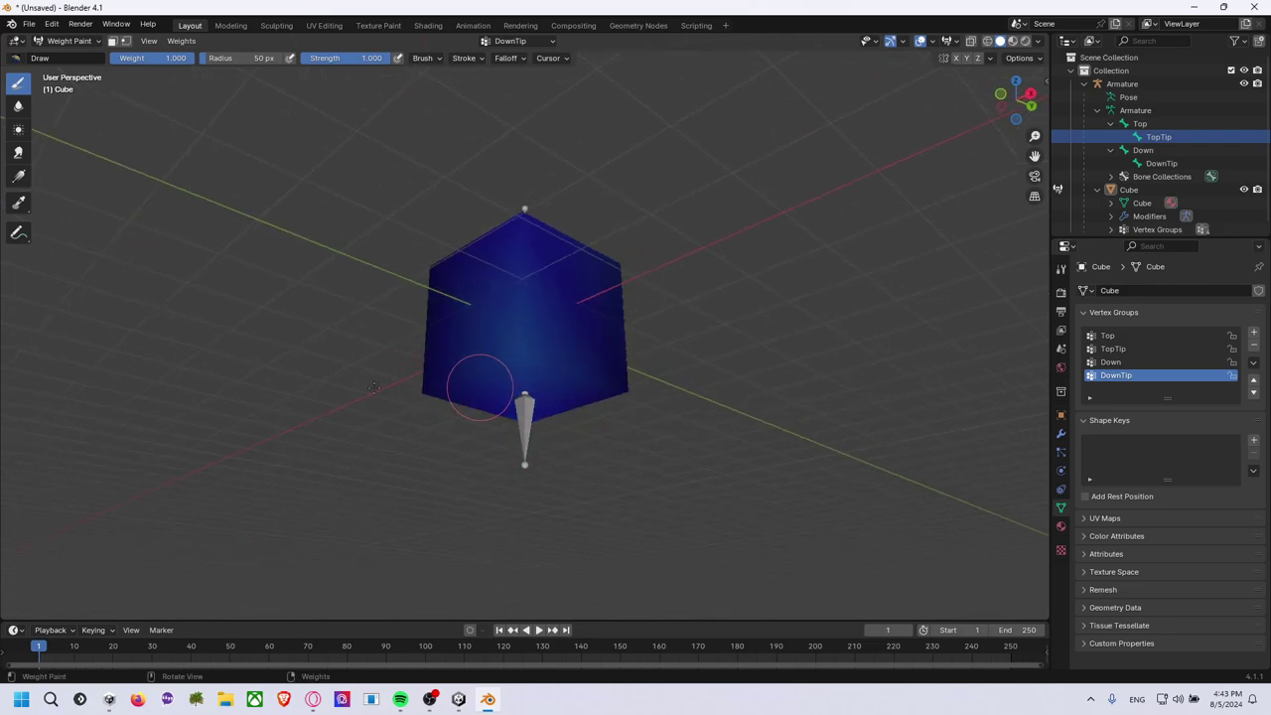
{"action": "middle_click_drag", "start_coordinate": [658, 383], "coordinate": [596, 417]}
Select the Down group and paint full weight over the cube's lower half with an Add brush.
{"action": "left_click", "coordinate": [1110, 361]}
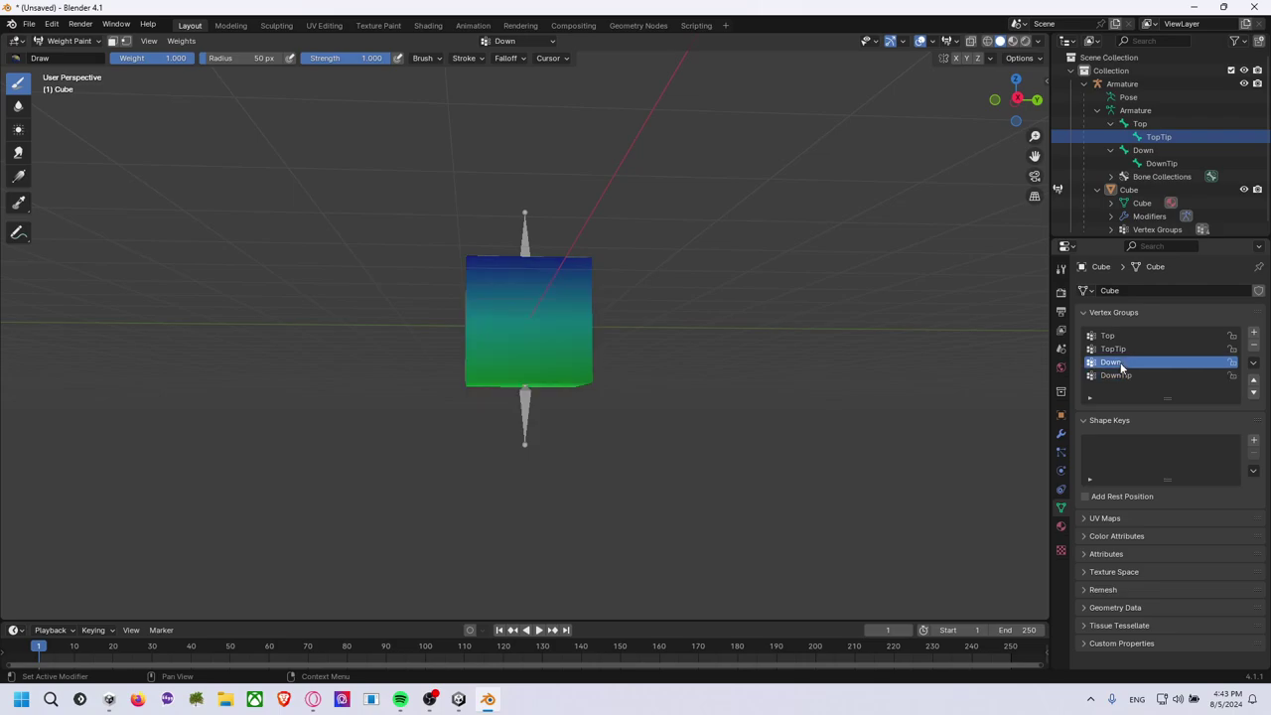
{"action": "middle_click_drag", "start_coordinate": [701, 376], "coordinate": [687, 380]}
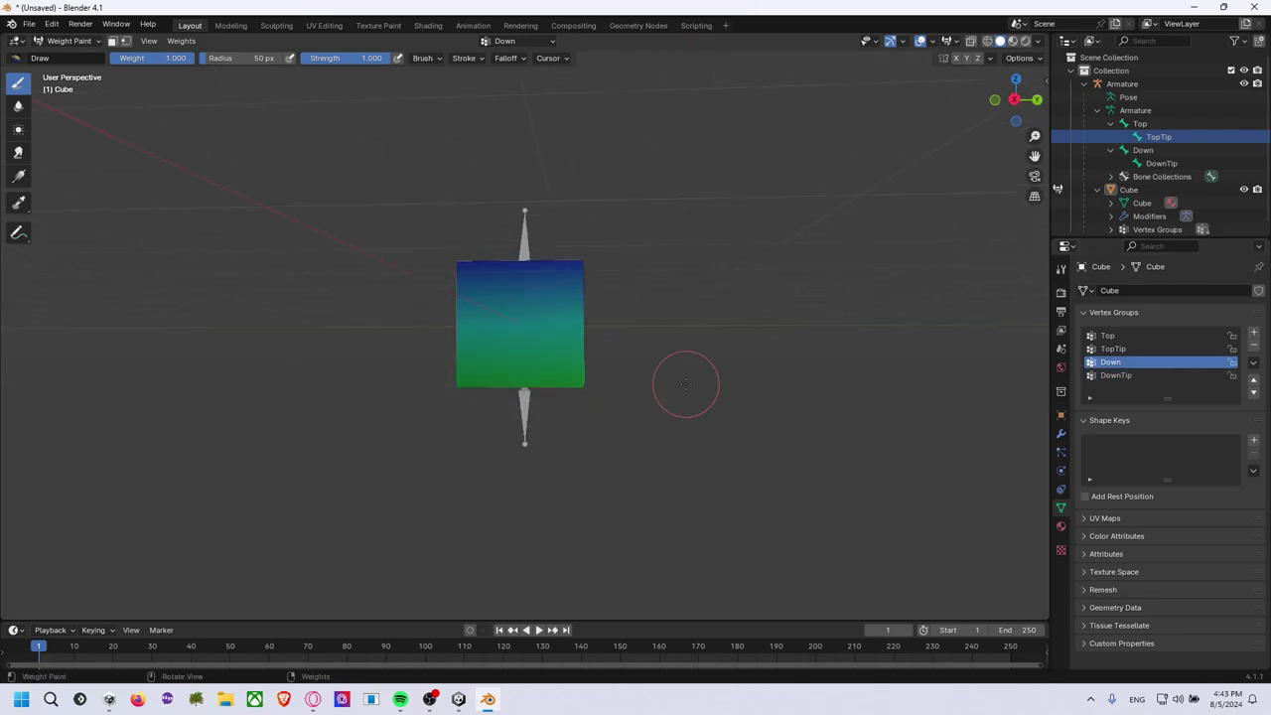
{"action": "left_click", "coordinate": [433, 58]}
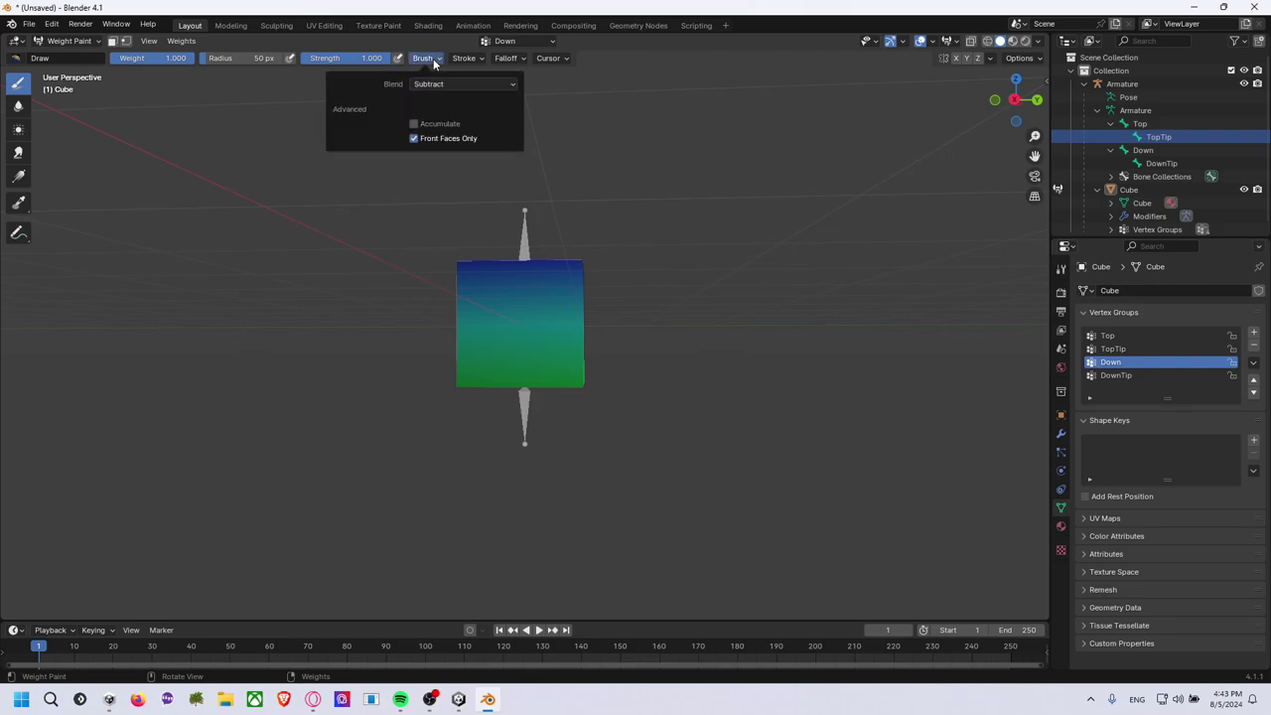
{"action": "left_click", "coordinate": [464, 85]}
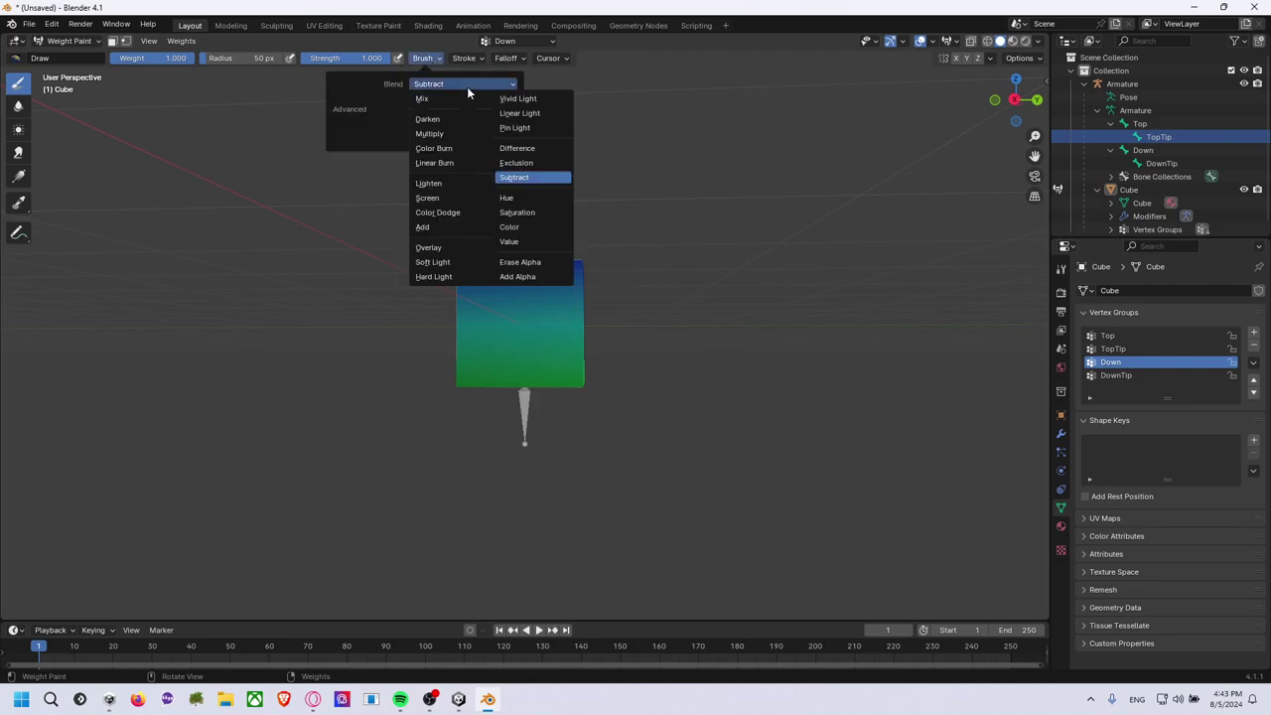
{"action": "left_click", "coordinate": [454, 226]}
{"action": "left_click_drag", "start_coordinate": [488, 397], "coordinate": [672, 413]}
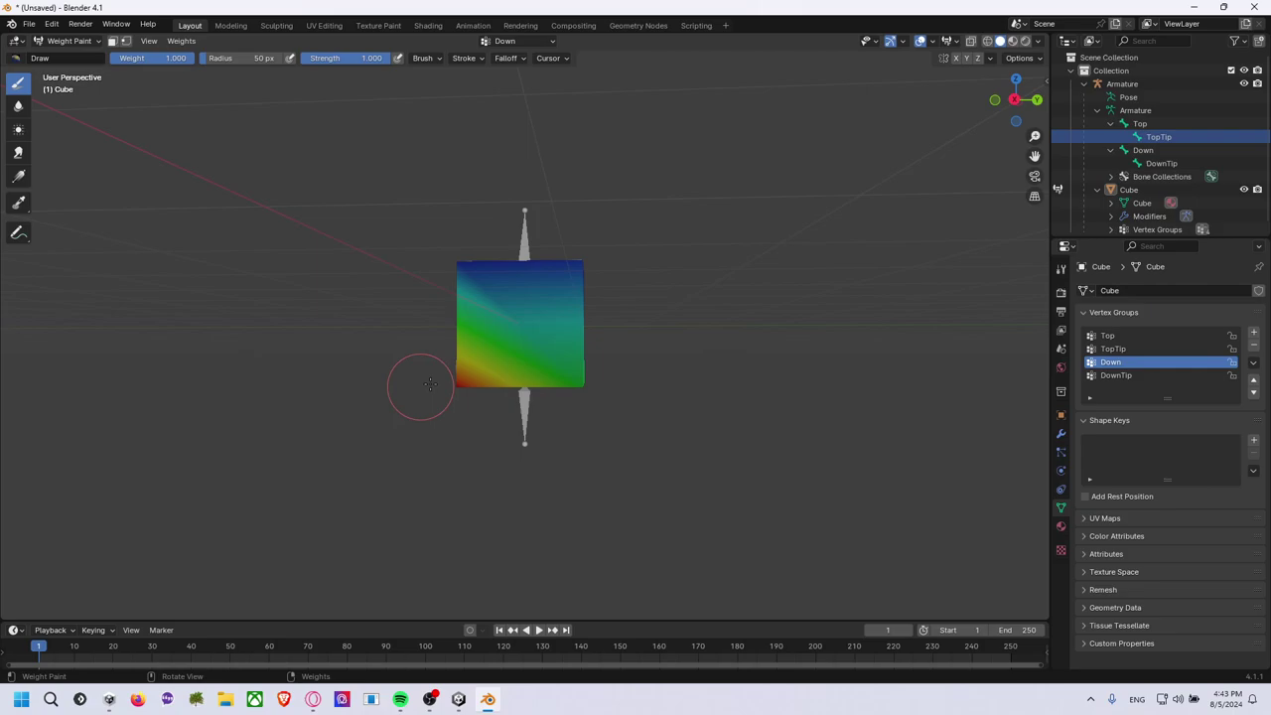
{"action": "left_click_drag", "start_coordinate": [421, 387], "coordinate": [387, 402]}
{"action": "middle_click_drag", "start_coordinate": [716, 403], "coordinate": [641, 380]}
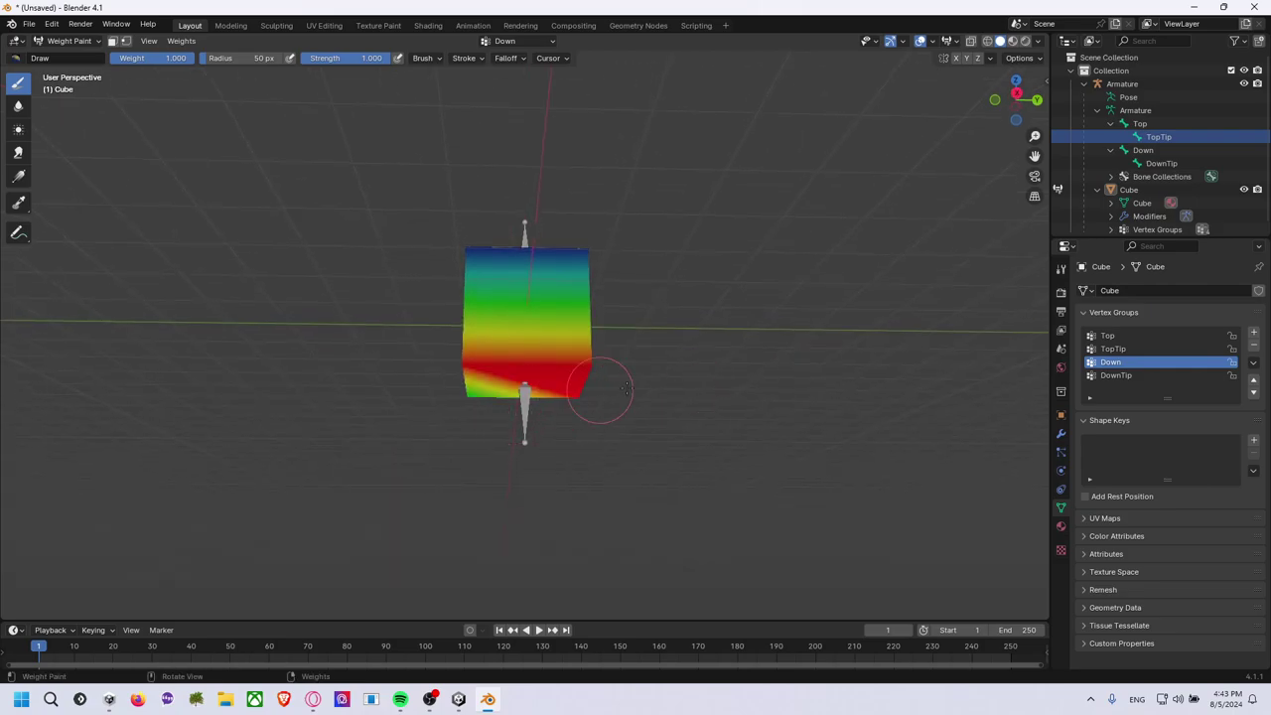
{"action": "left_click_drag", "start_coordinate": [402, 391], "coordinate": [467, 402]}
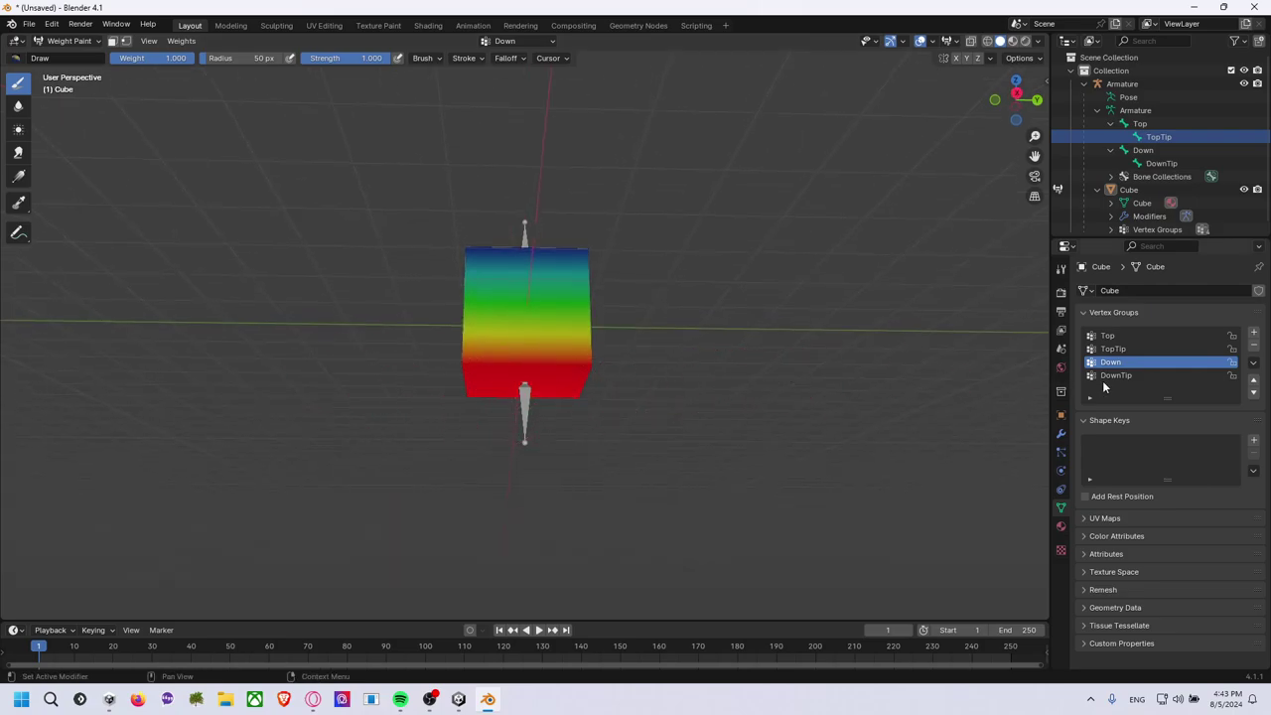
Select TopTip and paint away its weight across the cube's top with a Subtract brush.
{"action": "left_click", "coordinate": [1132, 350]}
{"action": "middle_click_drag", "start_coordinate": [766, 247], "coordinate": [759, 316]}
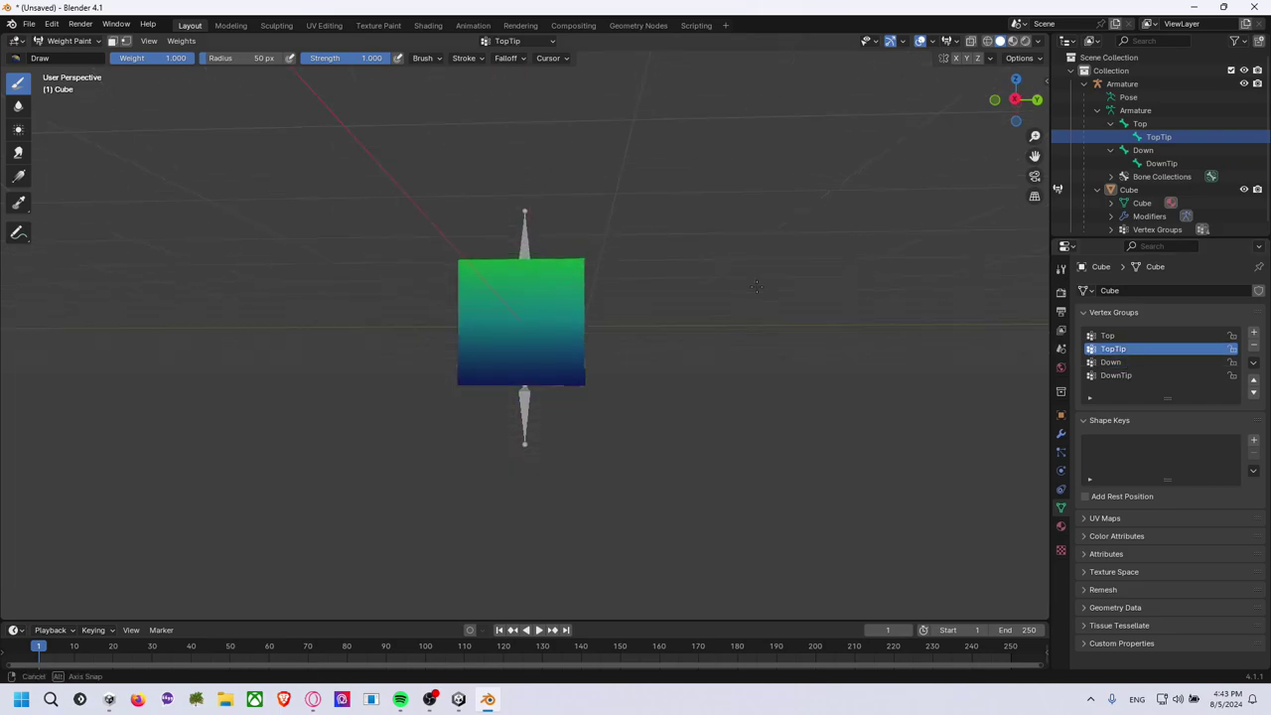
{"action": "left_click", "coordinate": [433, 60]}
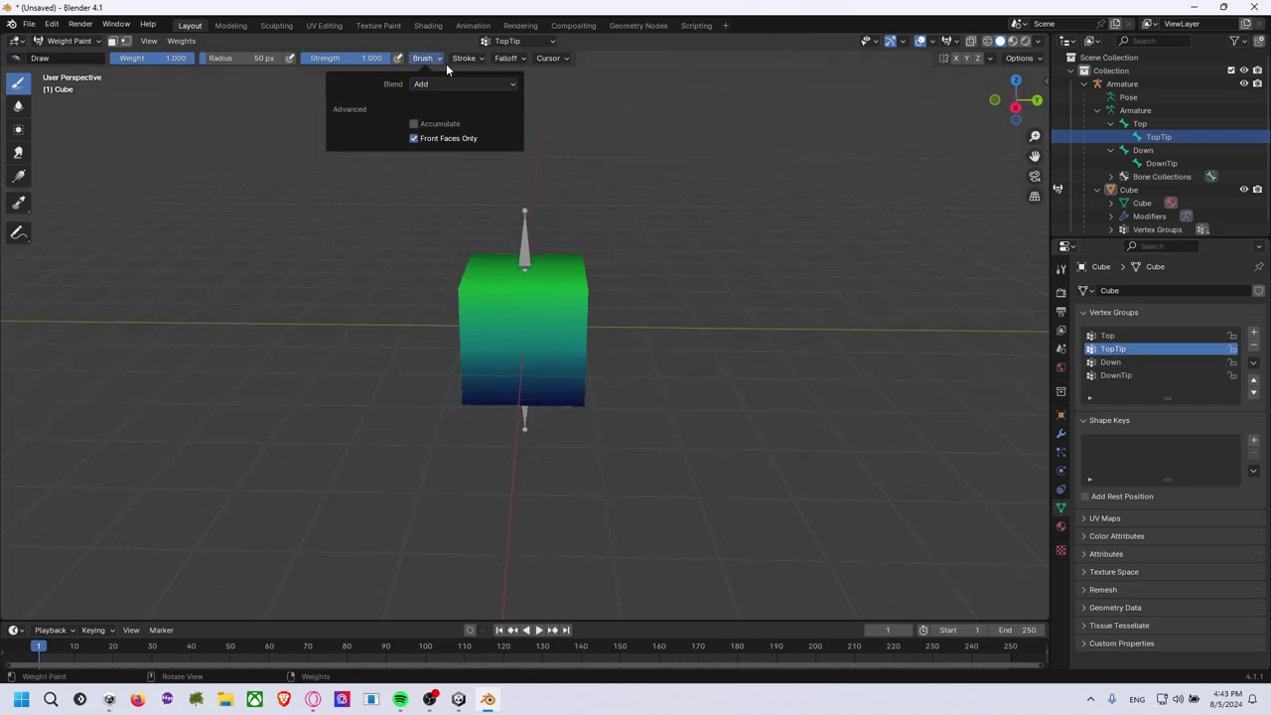
{"action": "left_click", "coordinate": [452, 83]}
{"action": "left_click", "coordinate": [534, 177]}
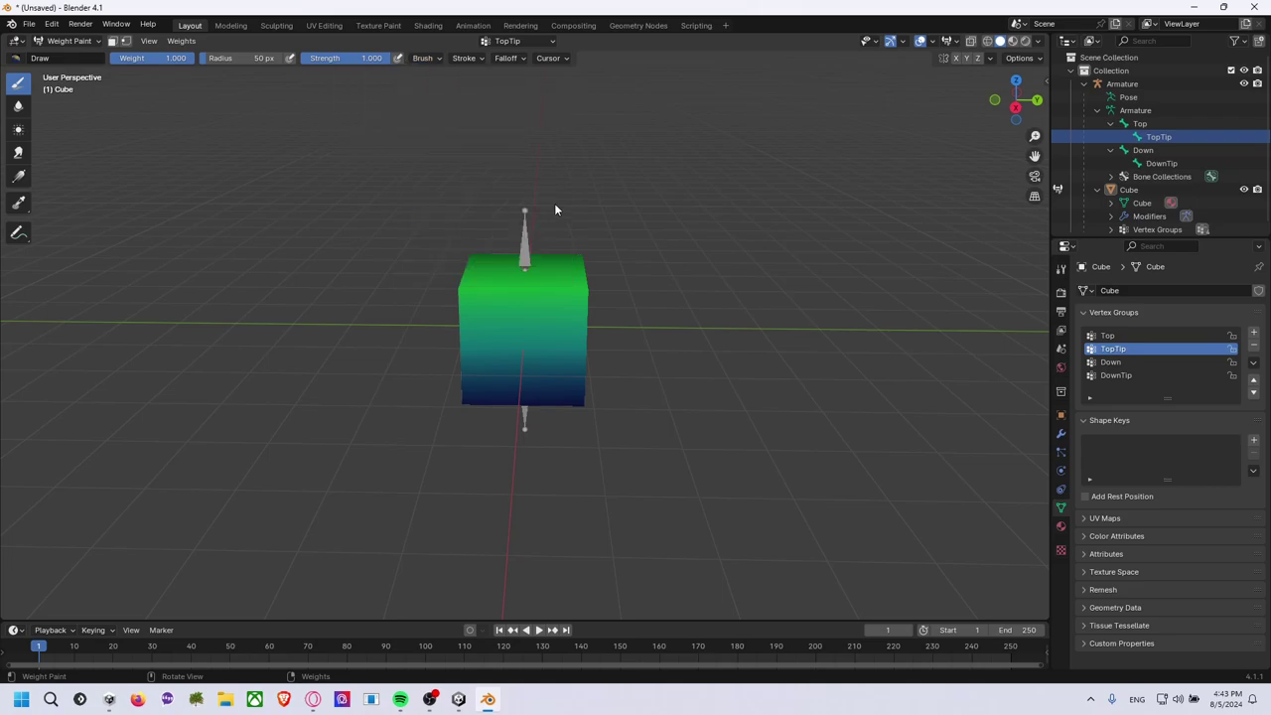
{"action": "mouse_move", "coordinate": [595, 298]}
{"action": "left_mouse_down"}
{"action": "mouse_move", "coordinate": [610, 255]}
{"action": "mouse_move", "coordinate": [312, 321]}
{"action": "left_mouse_up"}
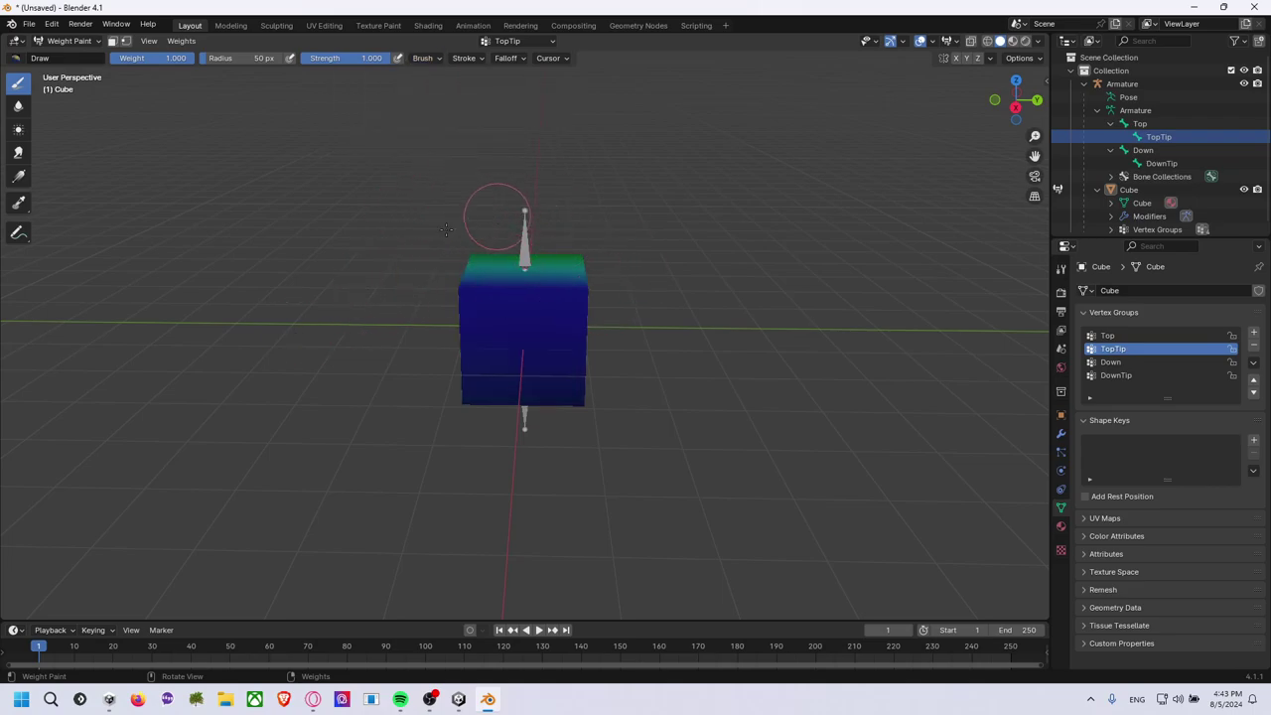
{"action": "mouse_move", "coordinate": [658, 241]}
{"action": "middle_mouse_down"}
{"action": "mouse_move", "coordinate": [599, 268]}
{"action": "mouse_move", "coordinate": [620, 260]}
{"action": "middle_mouse_up"}
{"action": "left_click_drag", "start_coordinate": [556, 278], "coordinate": [638, 250]}
{"action": "middle_click_drag", "start_coordinate": [638, 249], "coordinate": [752, 258]}
{"action": "middle_click_drag", "start_coordinate": [596, 279], "coordinate": [798, 308]}
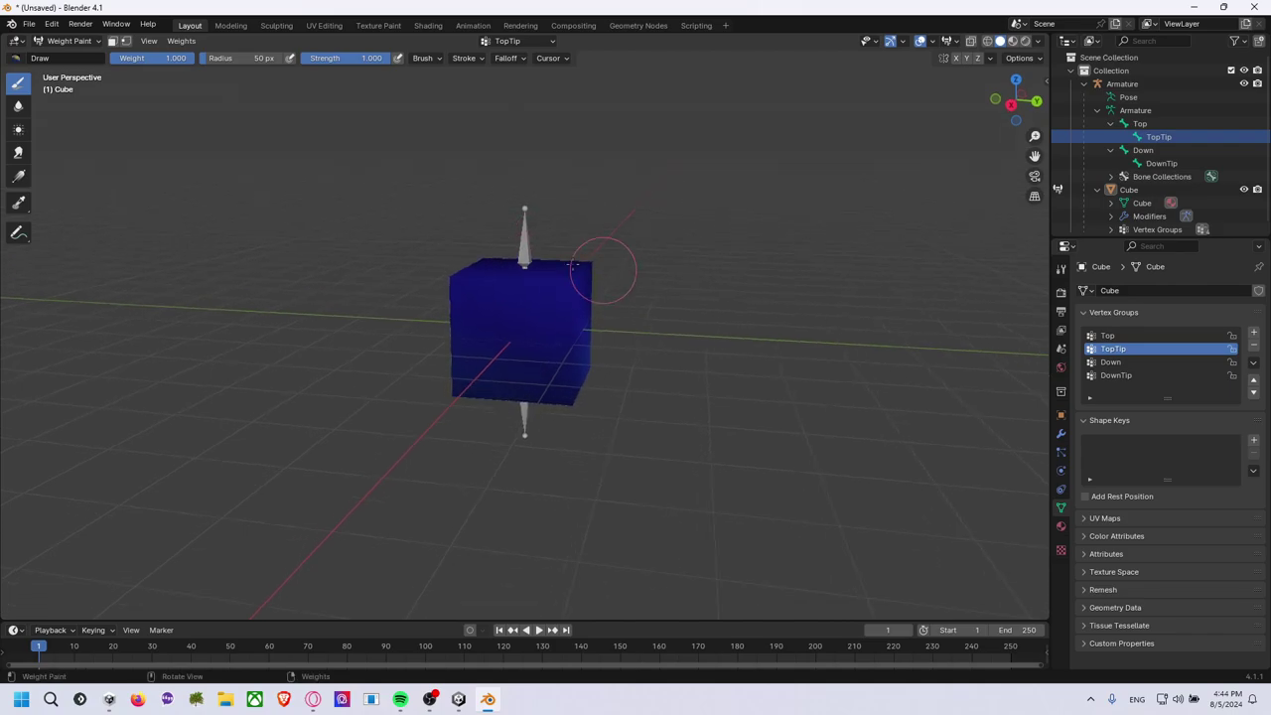
Make Top the active vertex group and set the brush blend back to Add.
{"action": "left_click", "coordinate": [1108, 336]}
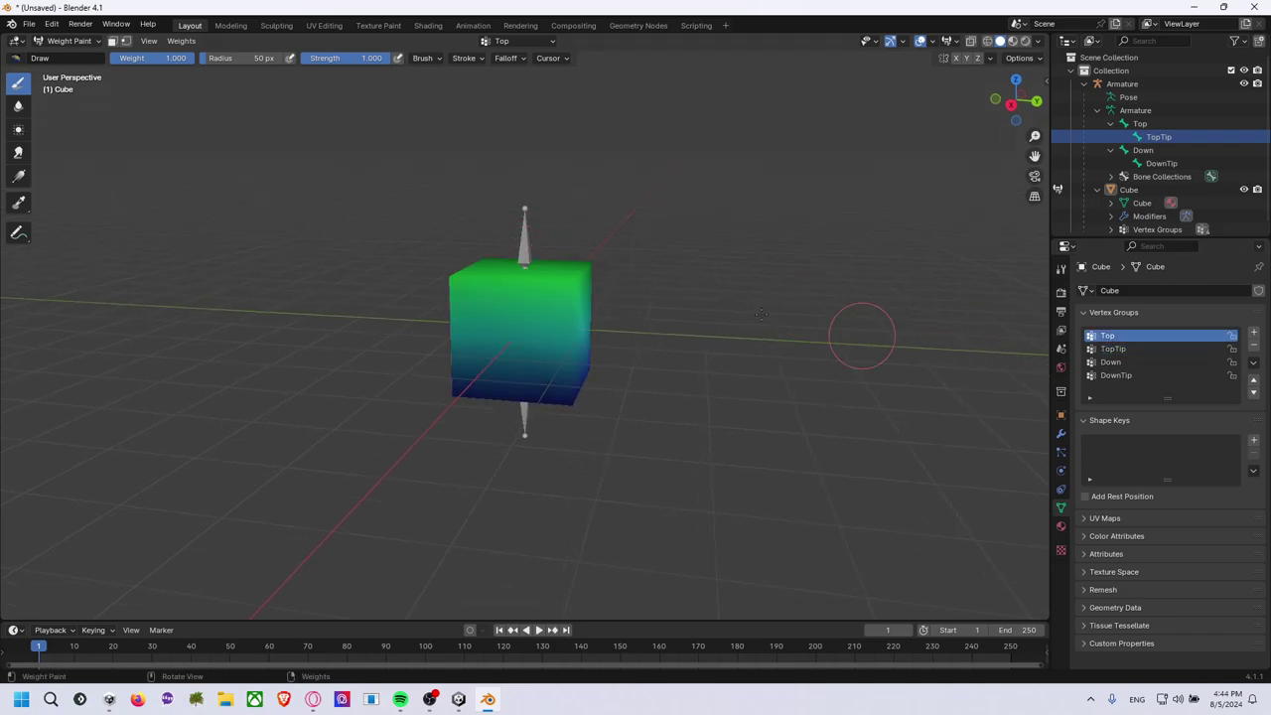
{"action": "left_click", "coordinate": [435, 59]}
{"action": "left_click", "coordinate": [443, 86]}
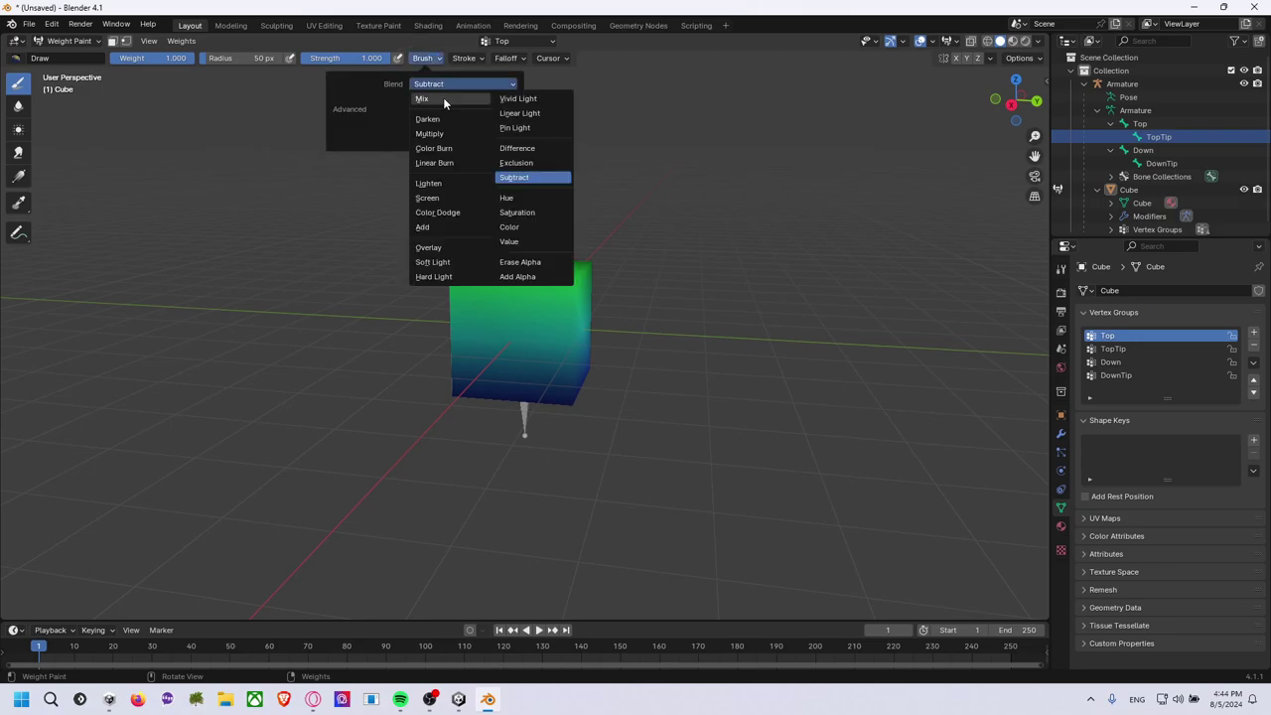
{"action": "left_click", "coordinate": [437, 228]}
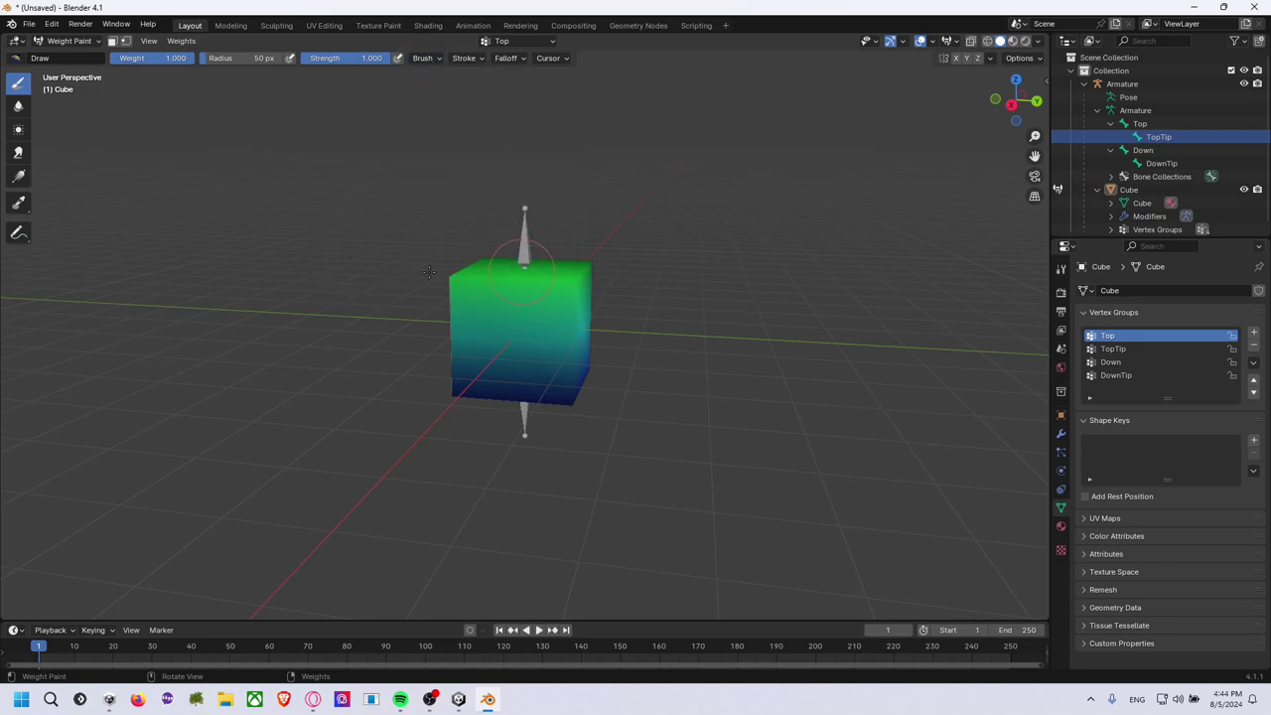
Paint a test stroke on the Top group, undo it with Ctrl+Z, and inspect the gradient.
{"action": "left_click_drag", "start_coordinate": [429, 272], "coordinate": [493, 295]}
{"action": "key", "text": "ctrl+z"}
{"action": "middle_click_drag", "start_coordinate": [588, 317], "coordinate": [496, 244]}
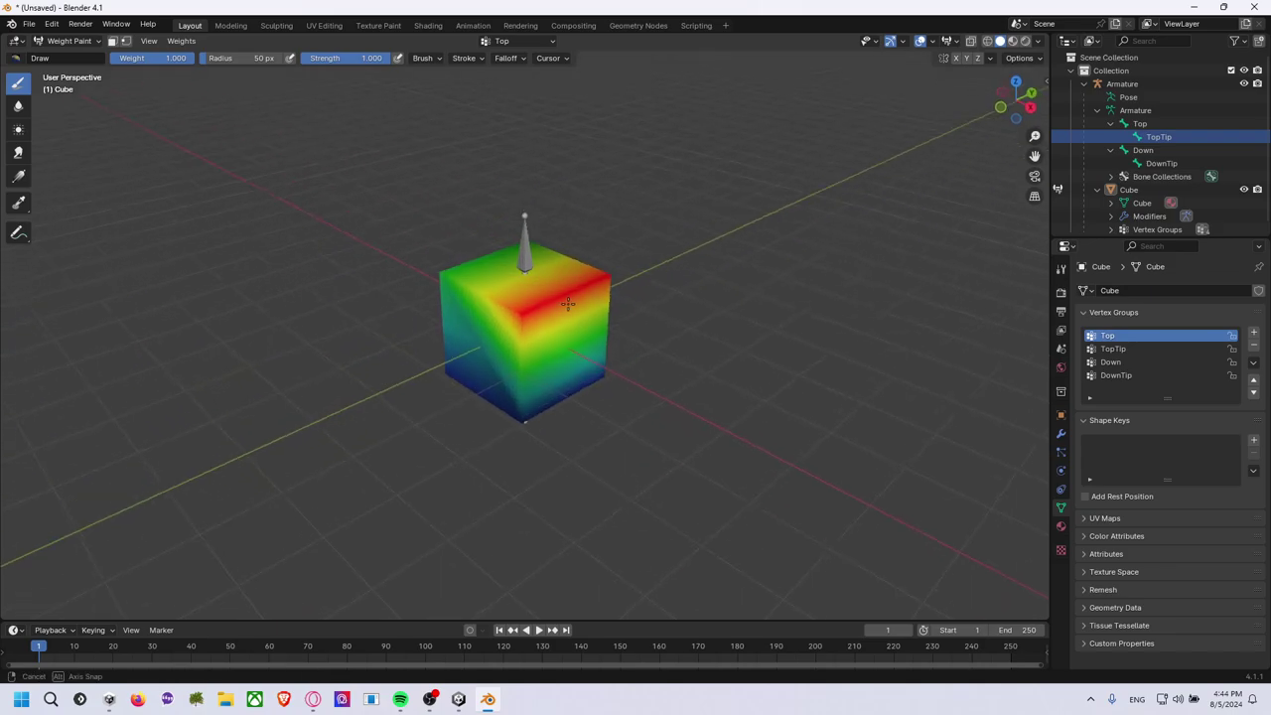
{"action": "mouse_move", "coordinate": [646, 275]}
{"action": "middle_mouse_down"}
{"action": "mouse_move", "coordinate": [749, 239]}
{"action": "mouse_move", "coordinate": [724, 243]}
{"action": "middle_mouse_up"}
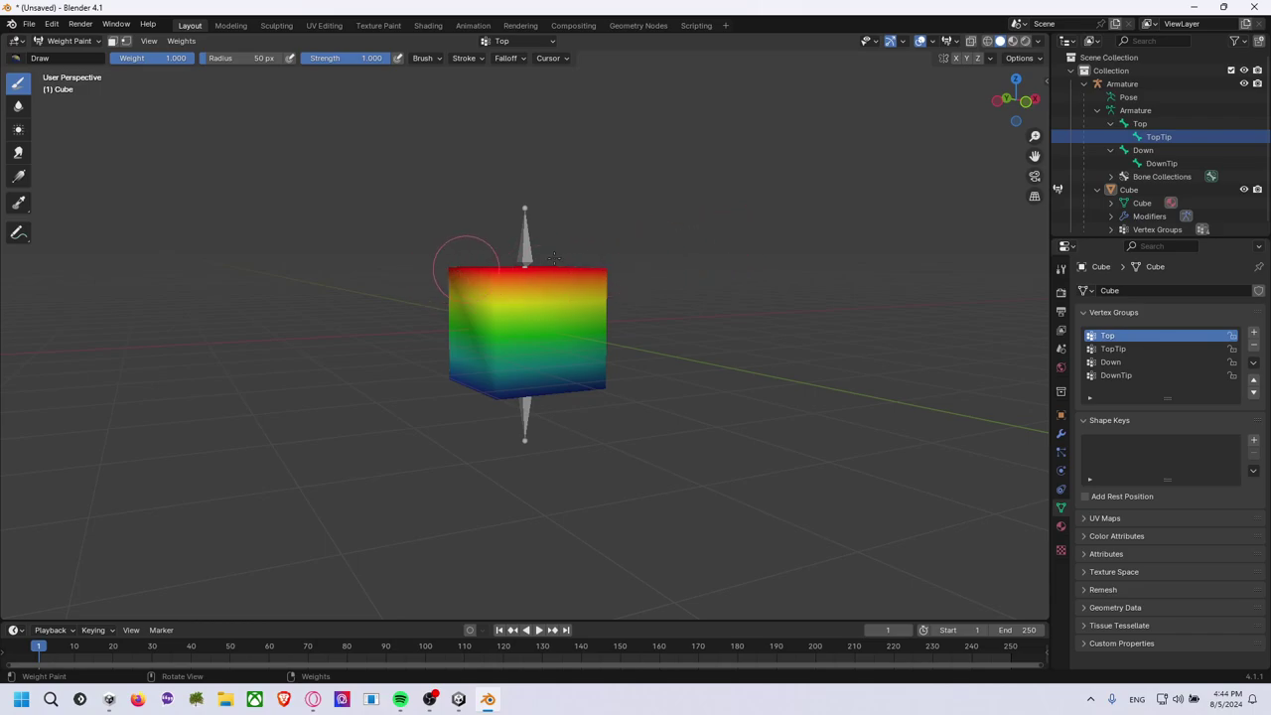
{"action": "middle_click_drag", "start_coordinate": [553, 258], "coordinate": [589, 246]}
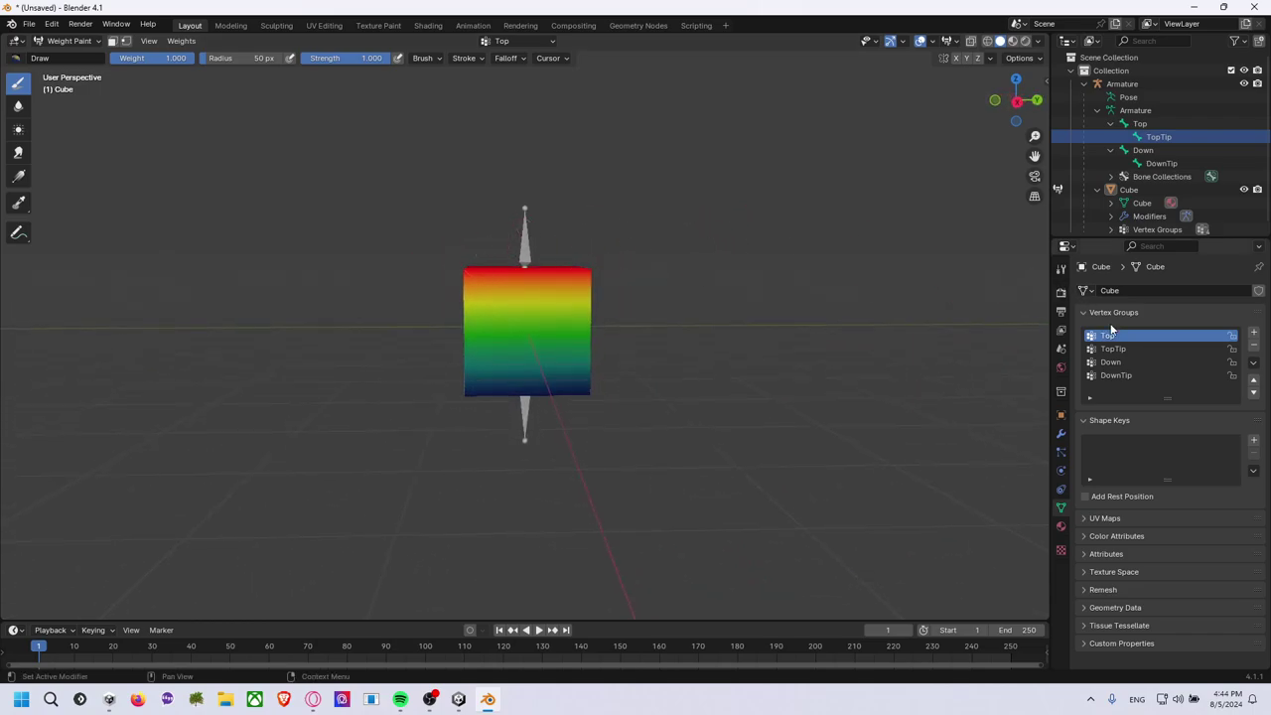
Check the Down, Top, TopTip and DownTip groups' weights, ending on DownTip.
{"action": "left_click", "coordinate": [1116, 363]}
{"action": "left_click", "coordinate": [1124, 337]}
{"action": "left_click", "coordinate": [1124, 349]}
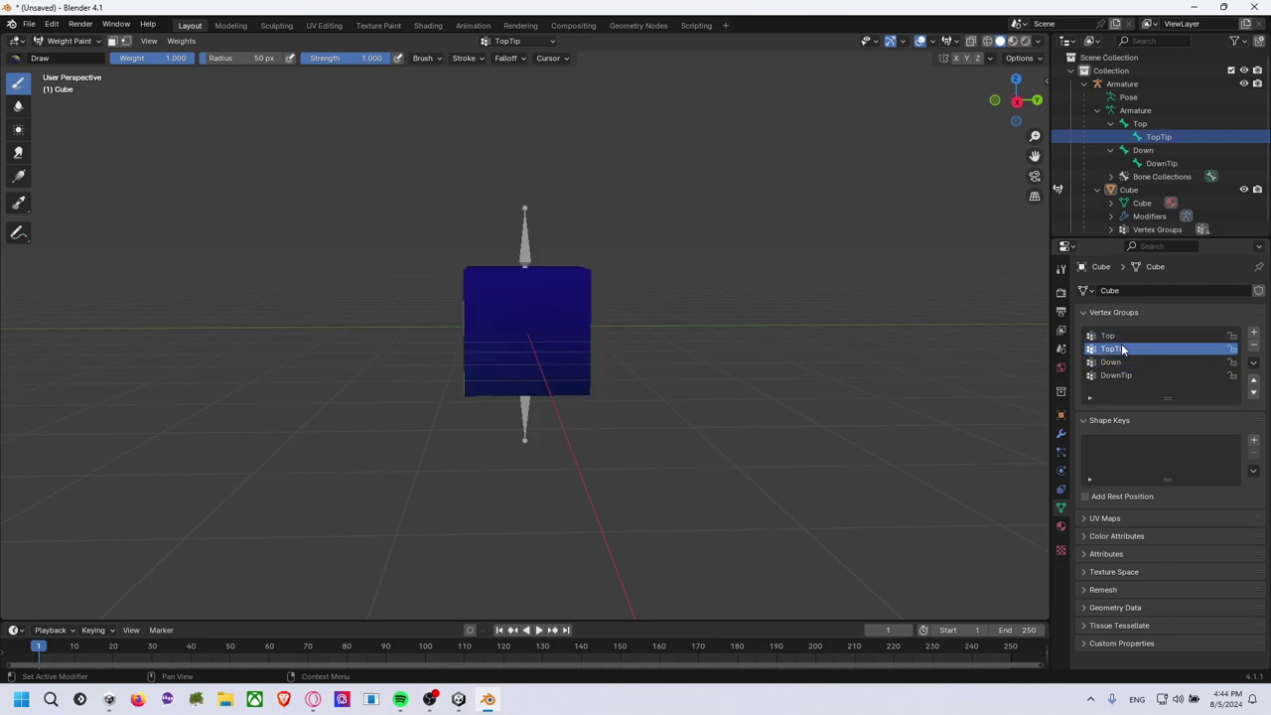
{"action": "left_click", "coordinate": [1126, 376]}
{"action": "middle_click_drag", "start_coordinate": [765, 227], "coordinate": [743, 249]}
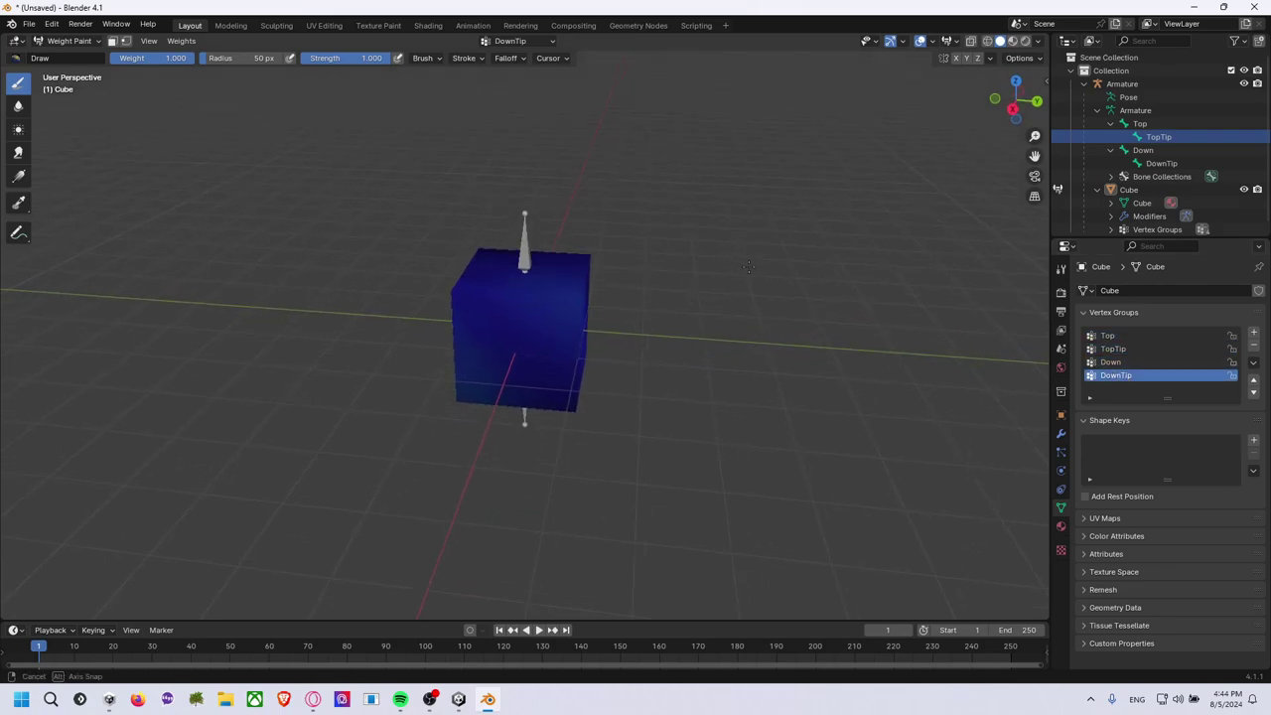
{"action": "left_click", "coordinate": [1128, 362]}
{"action": "left_click", "coordinate": [1125, 374]}
{"action": "middle_click_drag", "start_coordinate": [784, 281], "coordinate": [743, 279]}
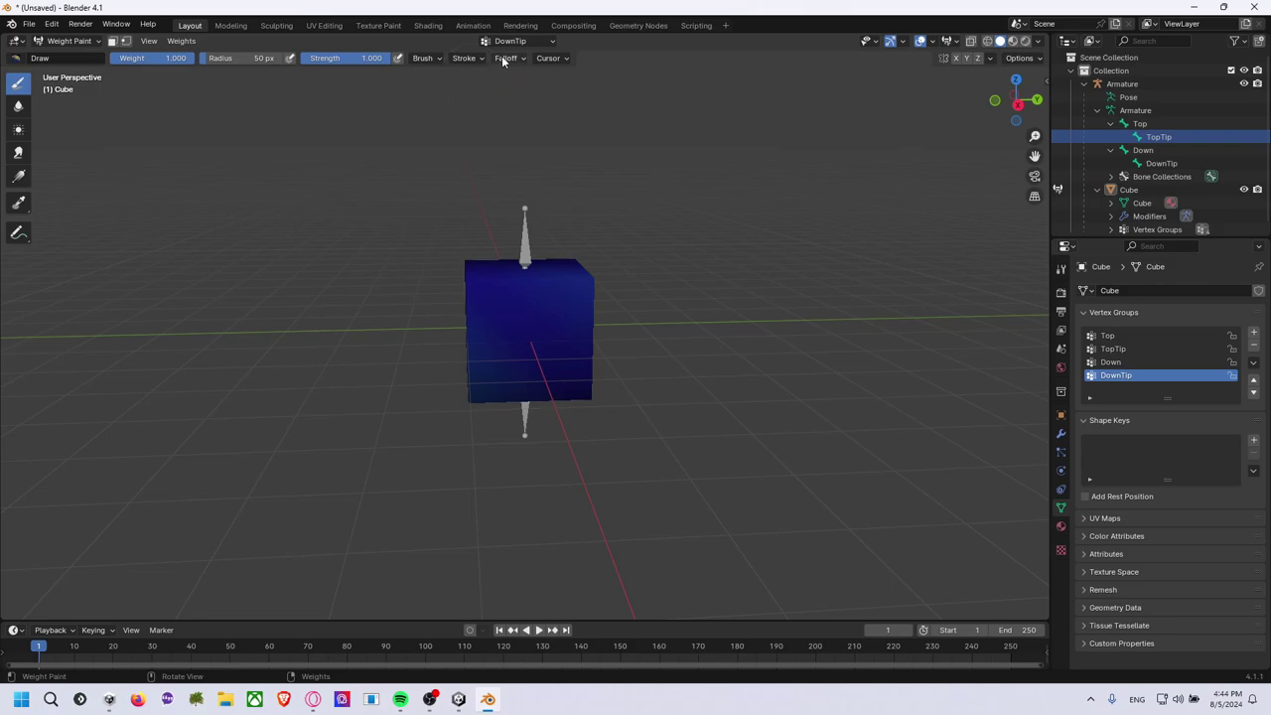
Set the brush blend to Subtract and inspect the TopTip group's empty weights from around the cube.
{"action": "left_click", "coordinate": [429, 59]}
{"action": "left_click", "coordinate": [442, 84]}
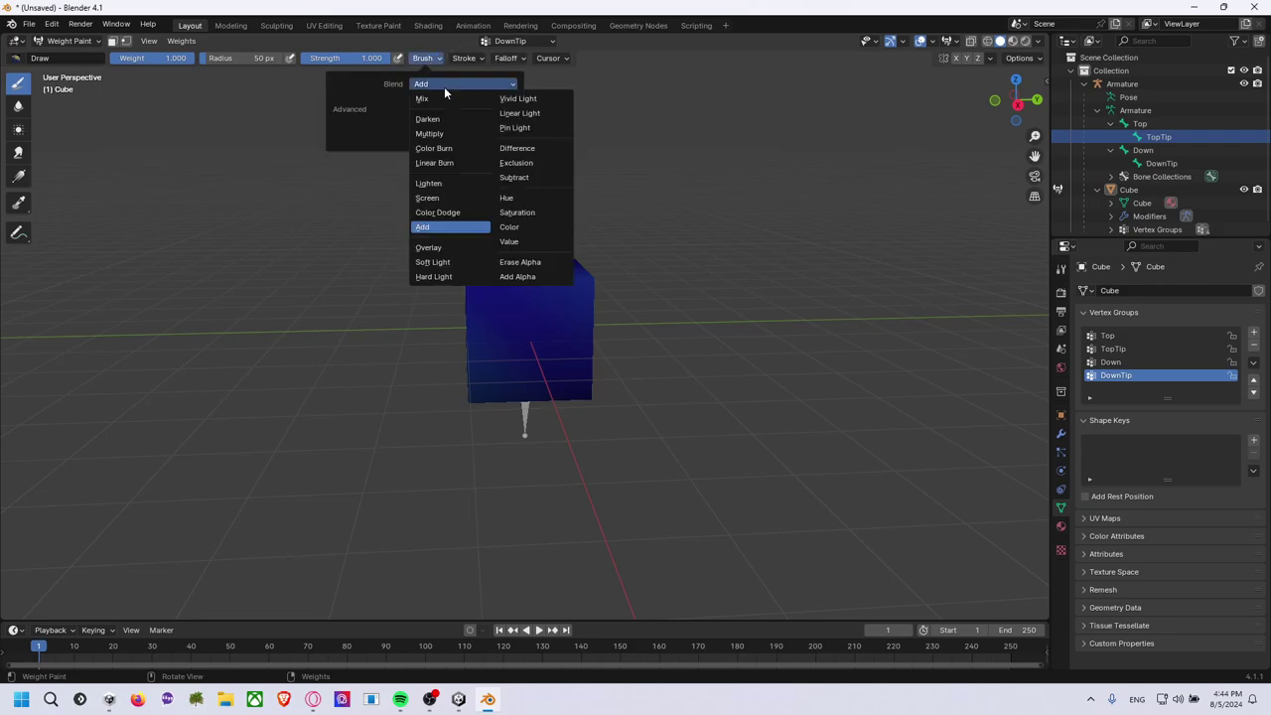
{"action": "left_click", "coordinate": [514, 178]}
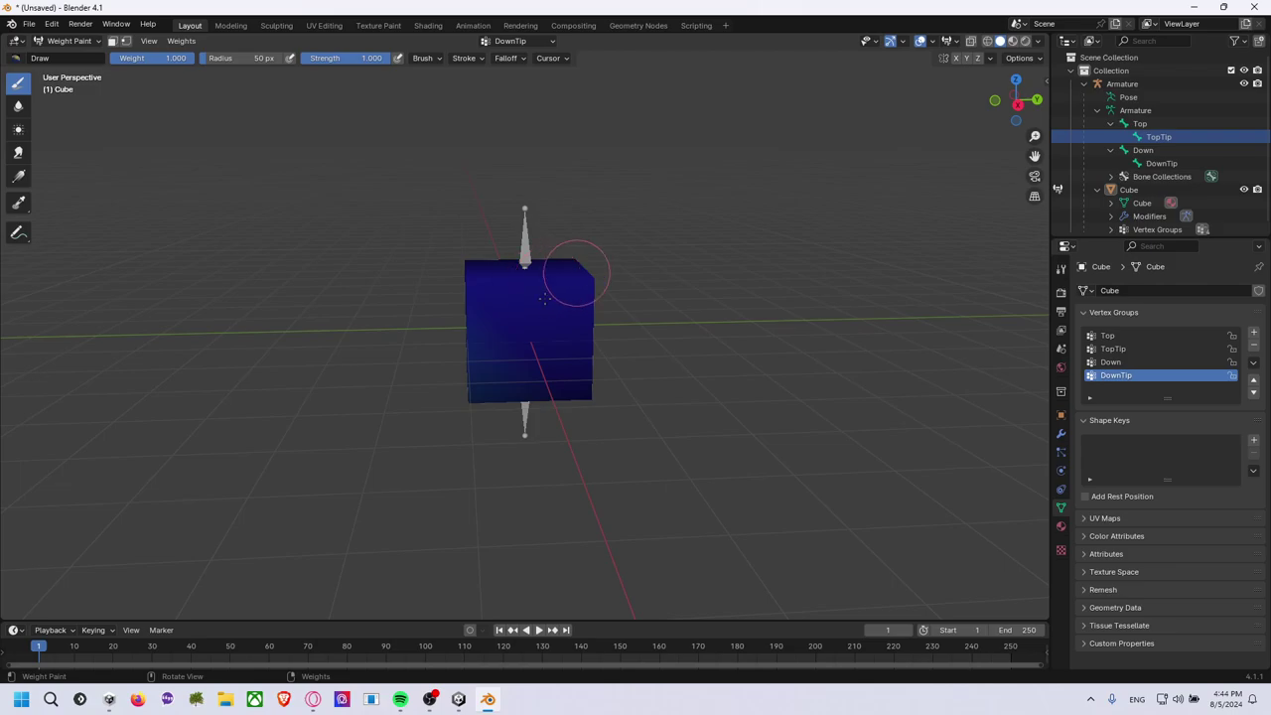
{"action": "middle_click_drag", "start_coordinate": [536, 275], "coordinate": [596, 220]}
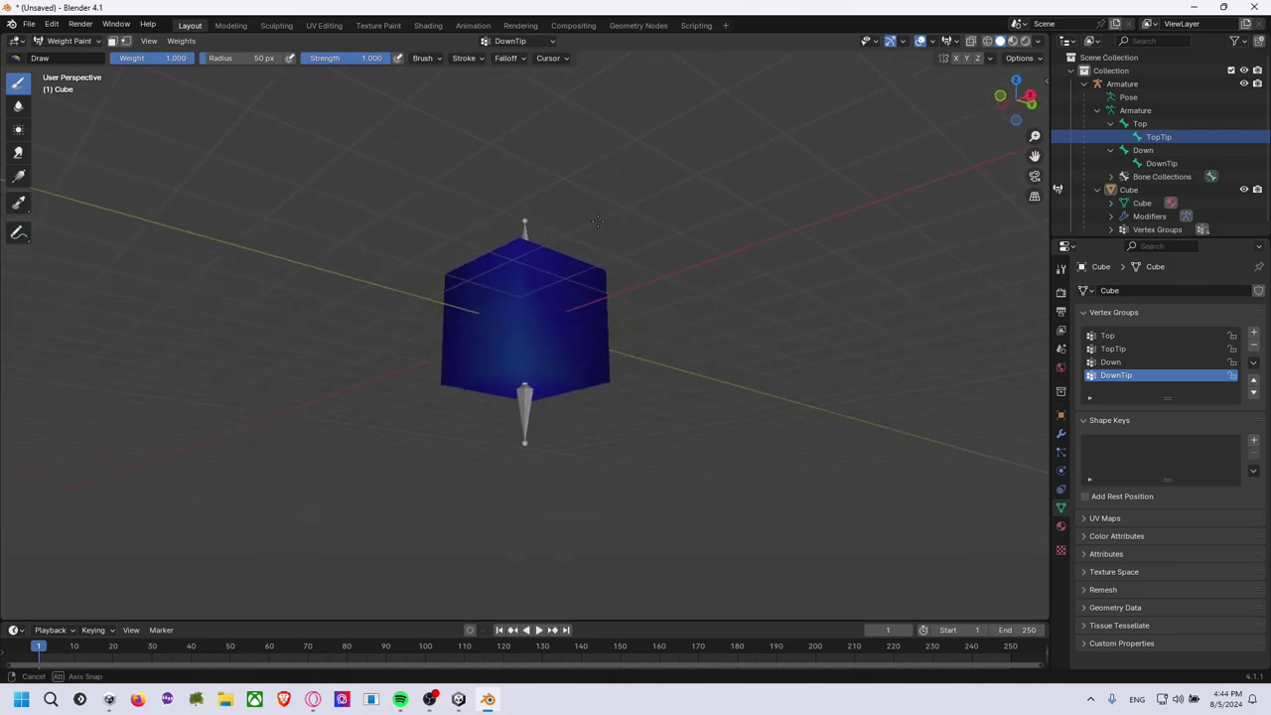
{"action": "mouse_move", "coordinate": [524, 357]}
{"action": "middle_mouse_down"}
{"action": "mouse_move", "coordinate": [605, 372]}
{"action": "mouse_move", "coordinate": [552, 253]}
{"action": "mouse_move", "coordinate": [516, 304]}
{"action": "middle_mouse_up"}
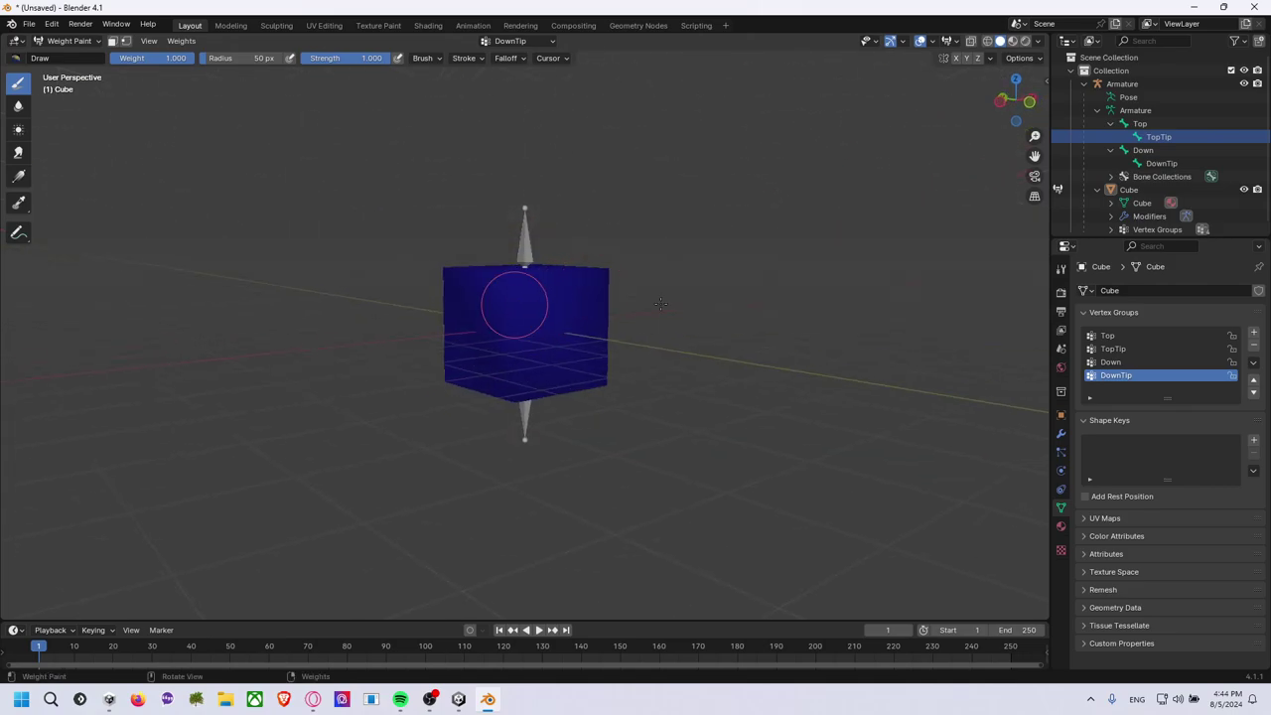
{"action": "left_click", "coordinate": [1114, 349]}
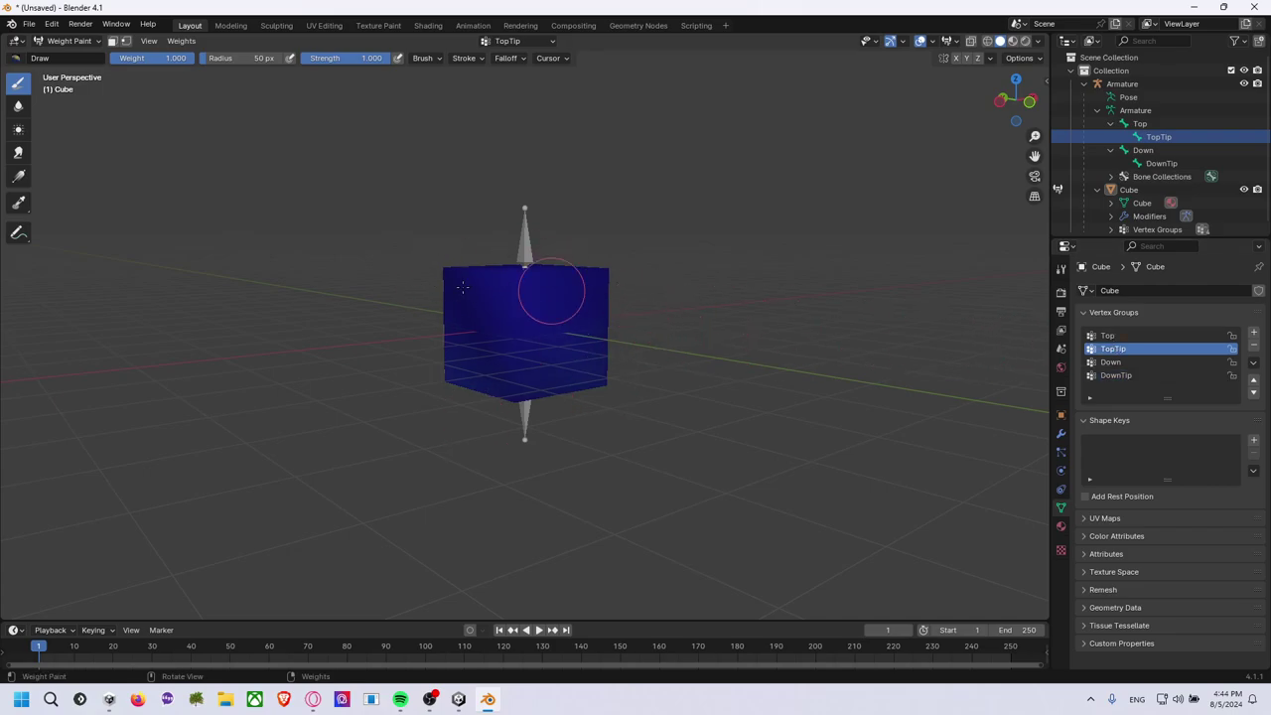
{"action": "middle_click_drag", "start_coordinate": [317, 347], "coordinate": [638, 316]}
{"action": "mouse_move", "coordinate": [497, 306]}
{"action": "middle_mouse_down"}
{"action": "mouse_move", "coordinate": [640, 338]}
{"action": "mouse_move", "coordinate": [425, 340]}
{"action": "middle_mouse_up"}
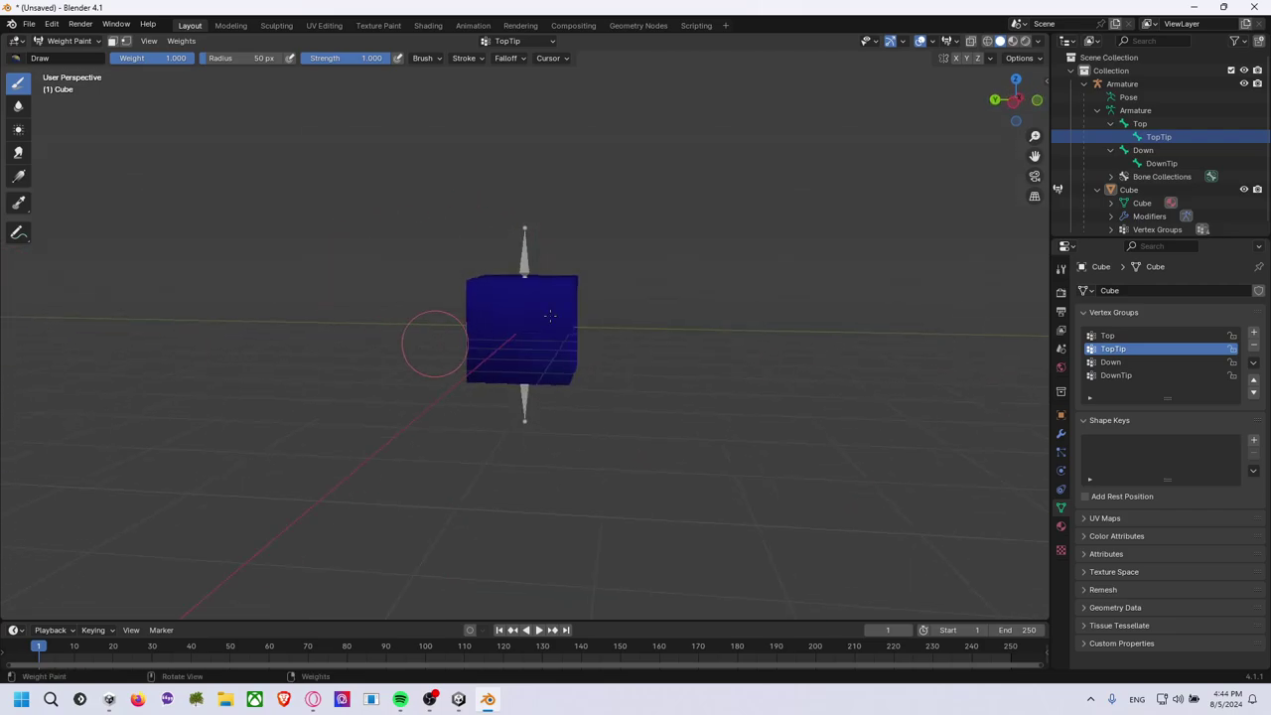
{"action": "middle_click_drag", "start_coordinate": [676, 264], "coordinate": [751, 242]}
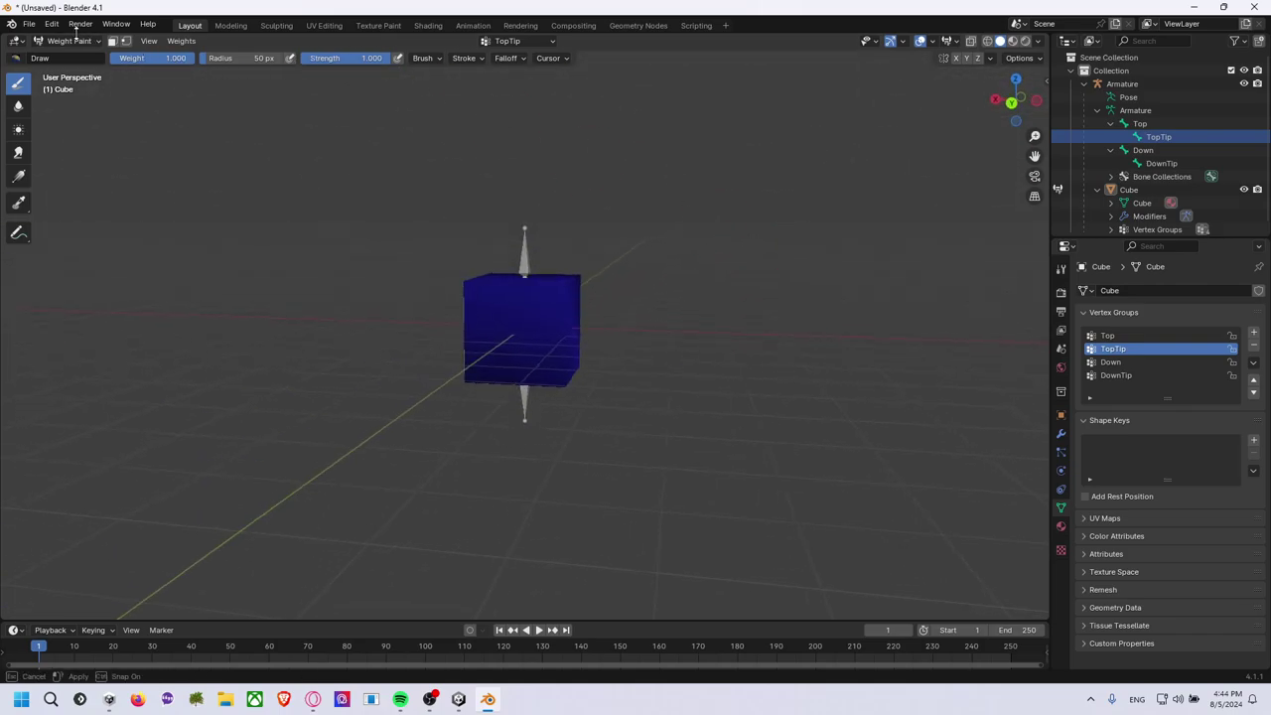
{"action": "left_click", "coordinate": [65, 41]}
Return to Object Mode, select the armature and put it into Pose Mode.
{"action": "left_click", "coordinate": [73, 57]}
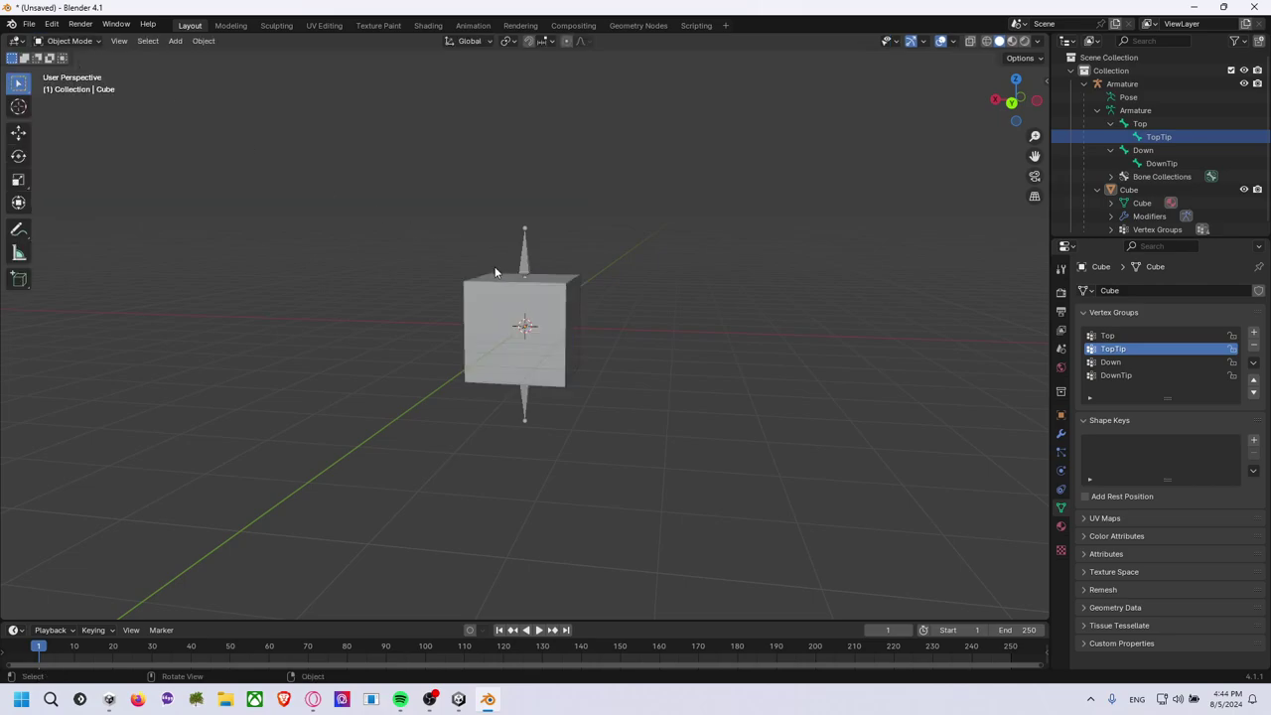
{"action": "left_click", "coordinate": [524, 270]}
{"action": "left_click", "coordinate": [89, 44]}
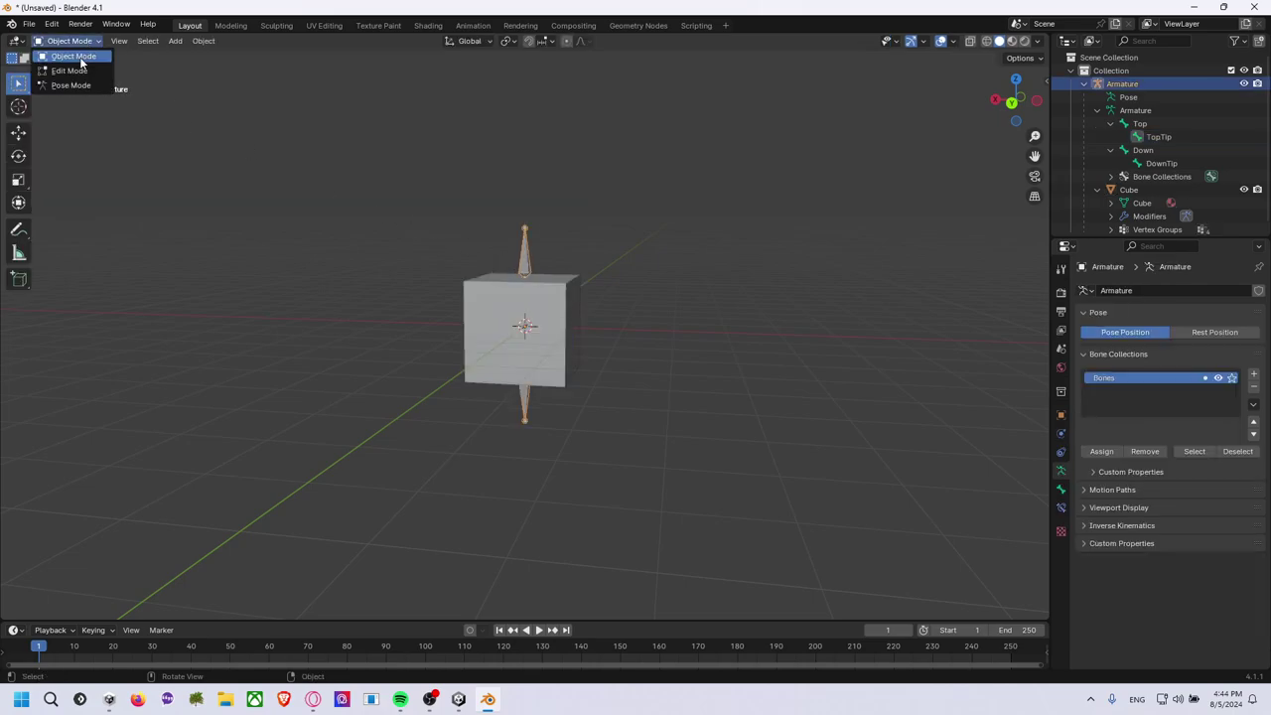
{"action": "left_click", "coordinate": [79, 87]}
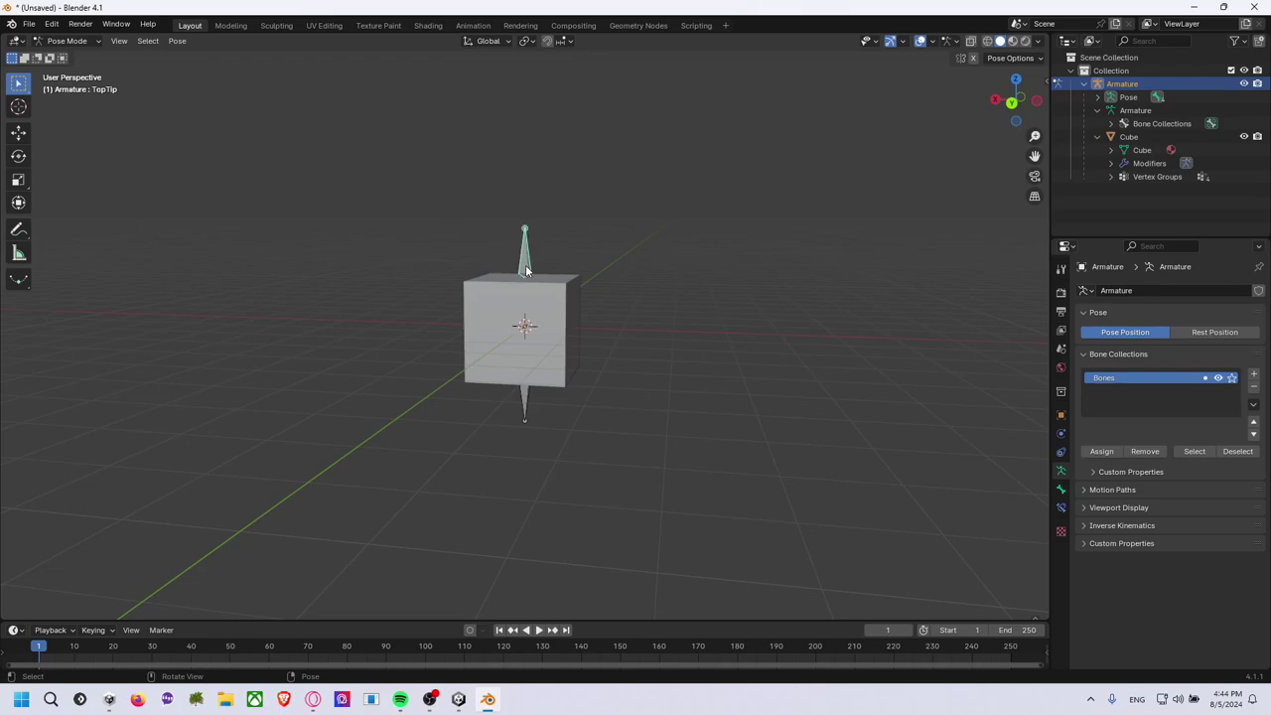
Test-rotate the TopTip bone, then undo the rotation and the bone selection.
{"action": "key", "text": "r"}
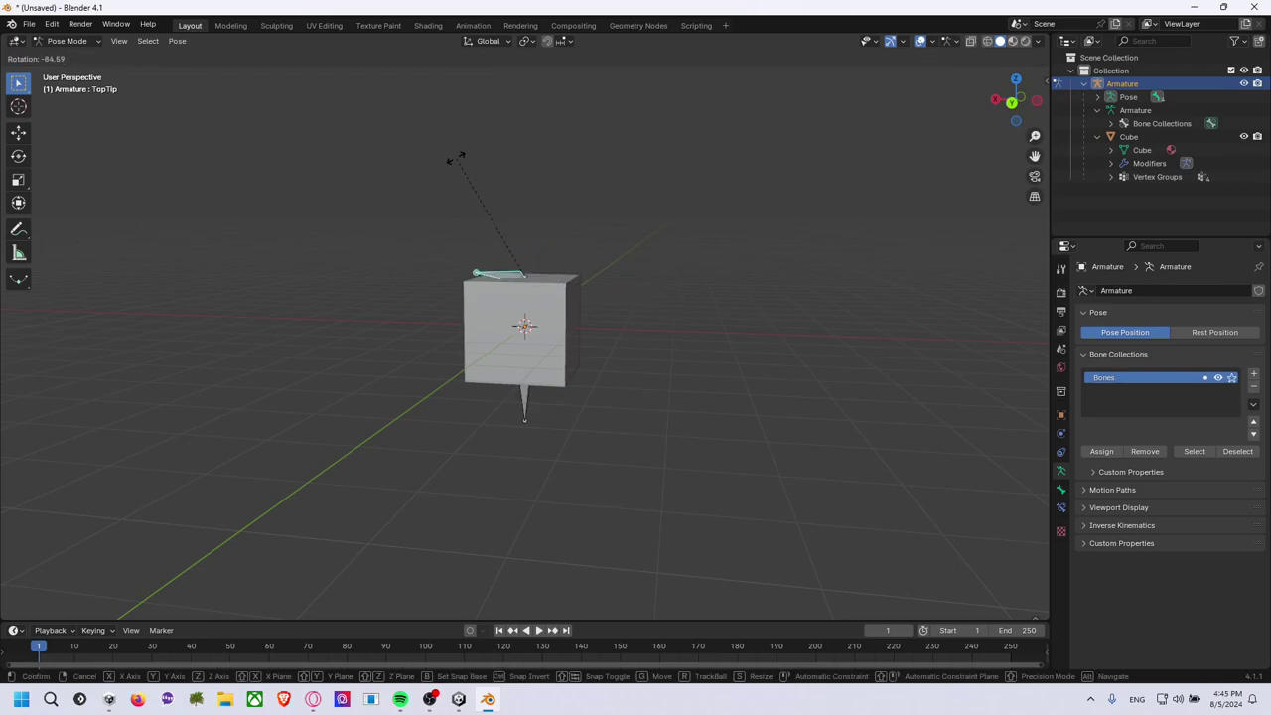
{"action": "left_click", "coordinate": [549, 257]}
{"action": "key", "text": "ctrl+z"}
{"action": "scroll", "coordinate": [528, 279], "scroll_direction": "up", "scroll_amount": 3}
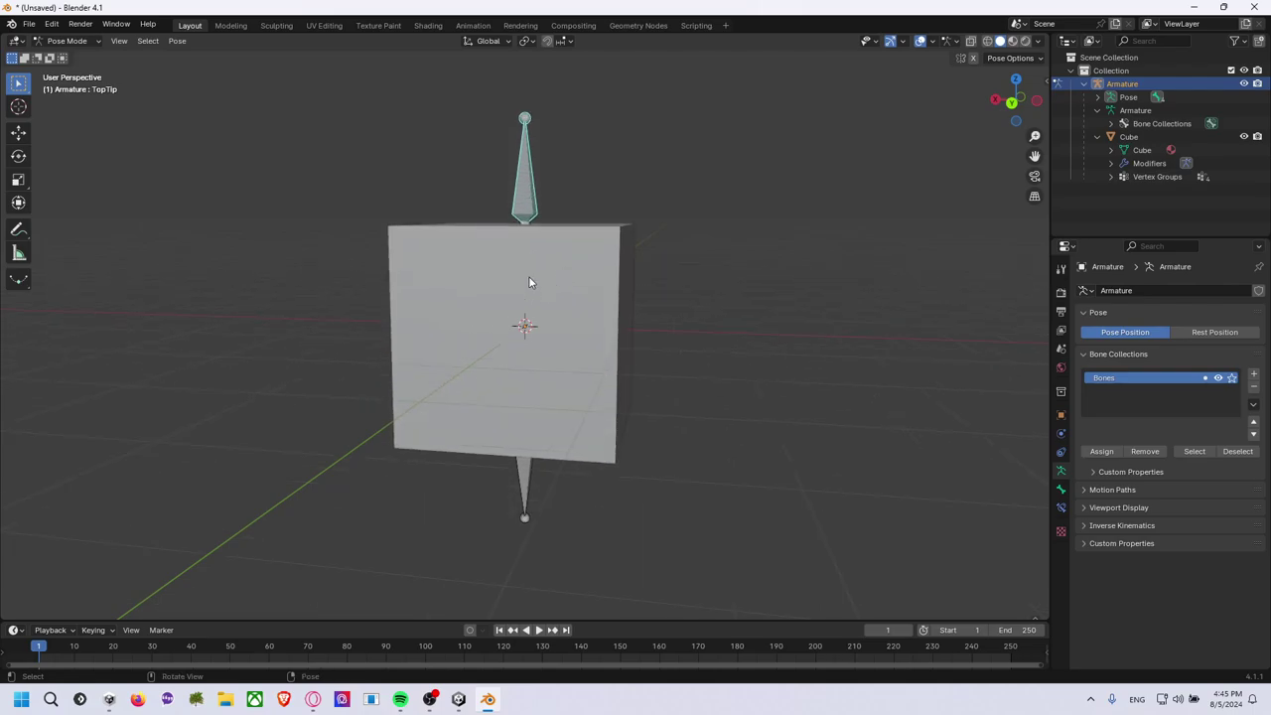
{"action": "key", "text": "ctrl+z"}
Rotate the Top bone several times to test how the cube bends, undoing the last rotation.
{"action": "key", "text": "r"}
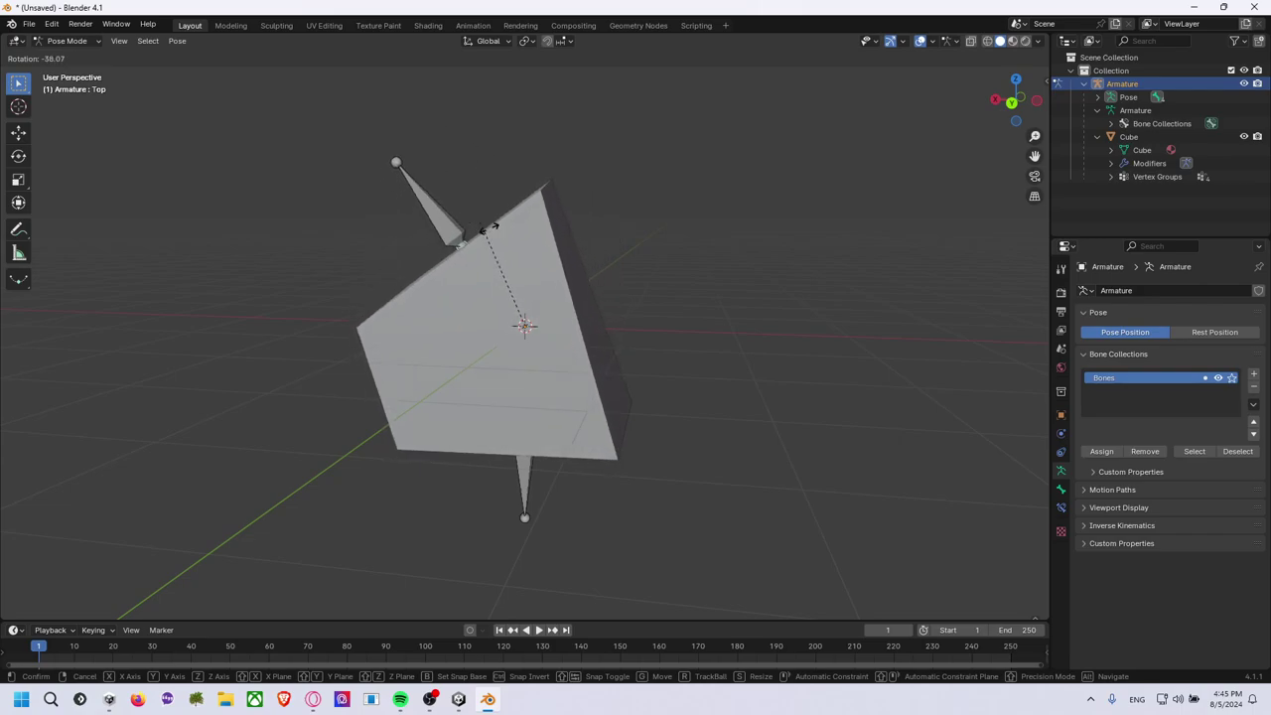
{"action": "left_click", "coordinate": [596, 291]}
{"action": "mouse_move", "coordinate": [702, 221]}
{"action": "middle_mouse_down"}
{"action": "mouse_move", "coordinate": [555, 258]}
{"action": "mouse_move", "coordinate": [575, 253]}
{"action": "middle_mouse_up"}
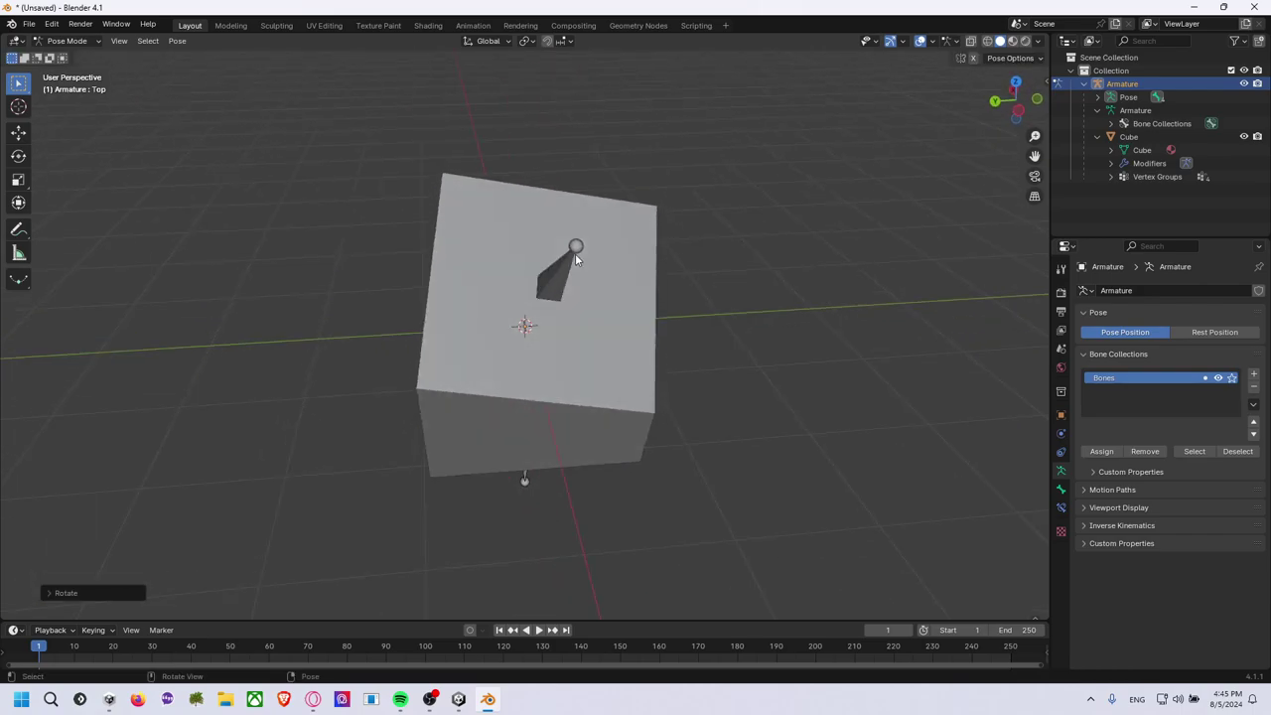
{"action": "key", "text": "r"}
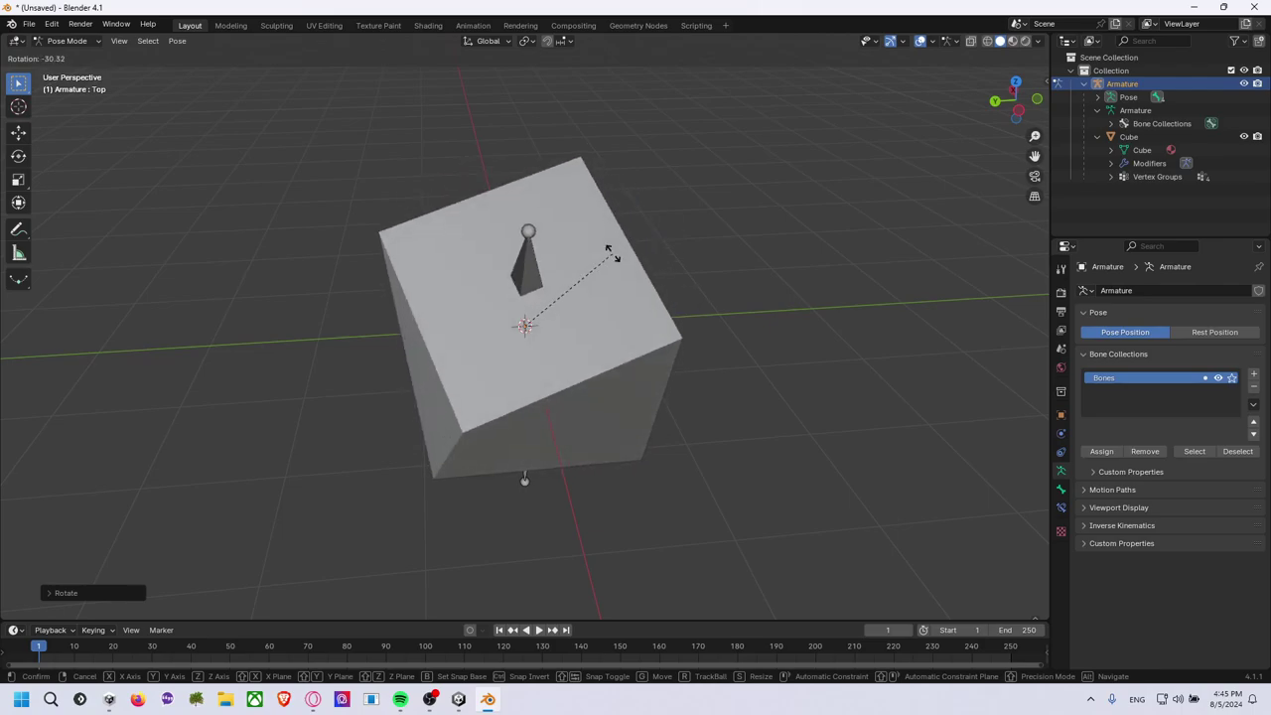
{"action": "left_click", "coordinate": [619, 242]}
{"action": "mouse_move", "coordinate": [640, 418]}
{"action": "middle_mouse_down"}
{"action": "mouse_move", "coordinate": [702, 318]}
{"action": "mouse_move", "coordinate": [771, 318]}
{"action": "middle_mouse_up"}
{"action": "key", "text": "r"}
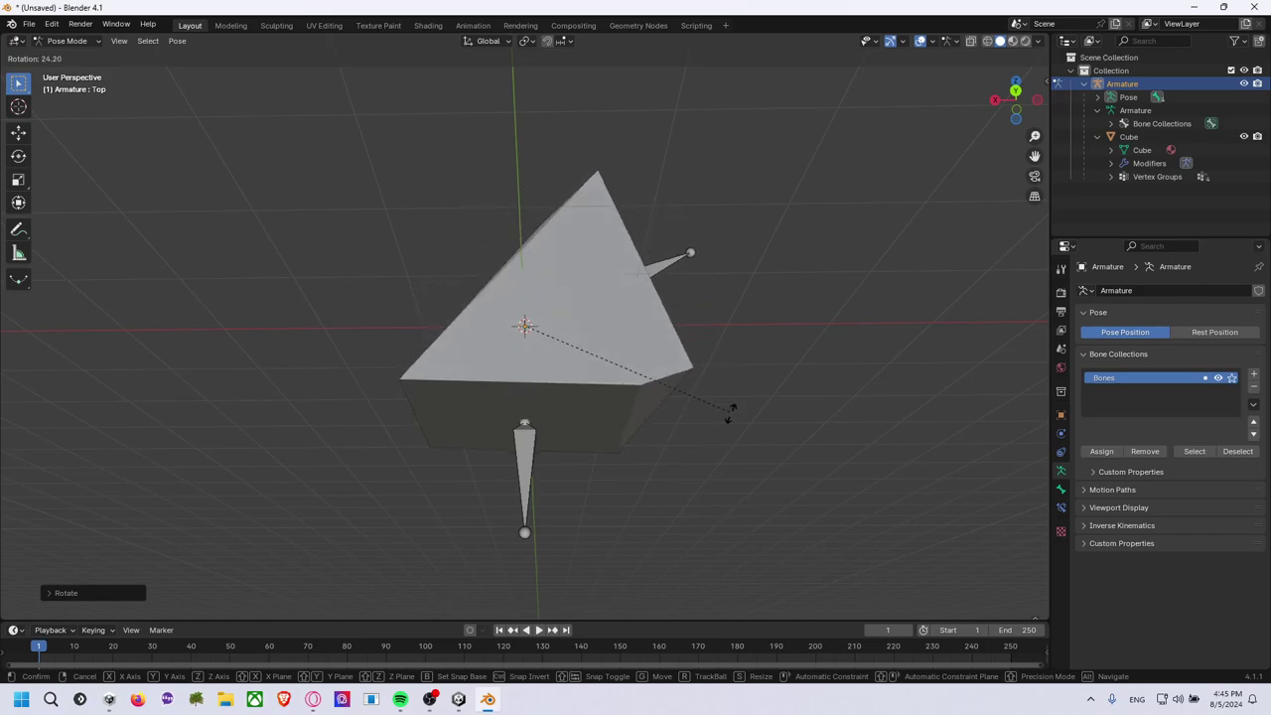
{"action": "left_click", "coordinate": [718, 312]}
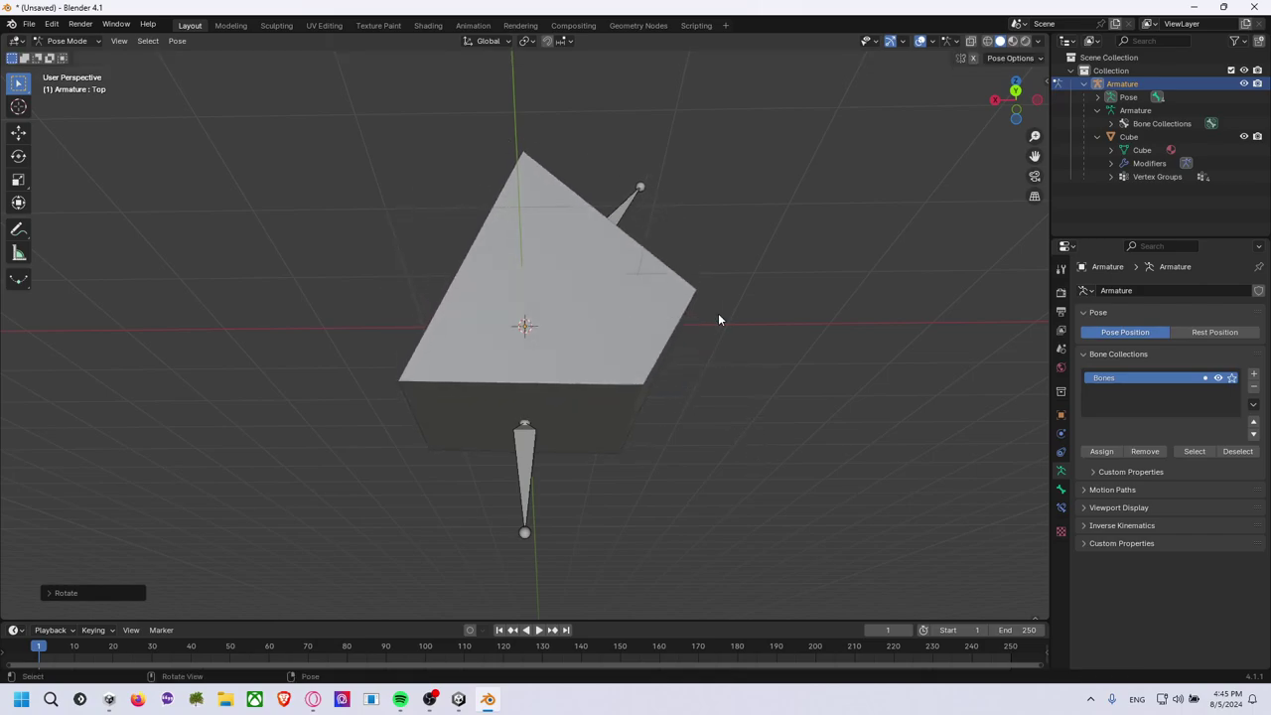
{"action": "key", "text": "ctrl+z"}
{"action": "key", "text": "ctrl+z"}
Switch the armature back to Object Mode and select the cube to list its vertex groups.
{"action": "middle_click_drag", "start_coordinate": [675, 159], "coordinate": [666, 231]}
{"action": "scroll", "coordinate": [705, 222], "scroll_direction": "down", "scroll_amount": 2}
{"action": "scroll", "coordinate": [747, 214], "scroll_direction": "down", "scroll_amount": 1}
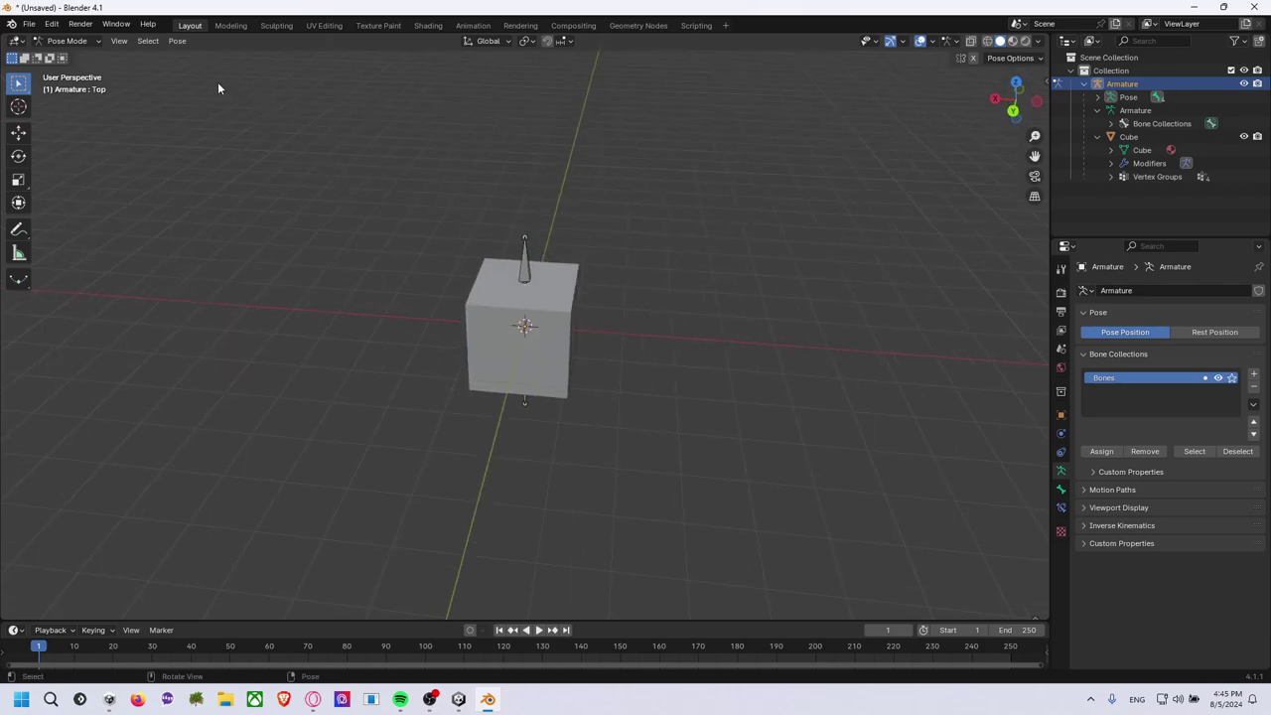
{"action": "left_click", "coordinate": [80, 42]}
{"action": "left_click", "coordinate": [85, 50]}
{"action": "left_click", "coordinate": [474, 286]}
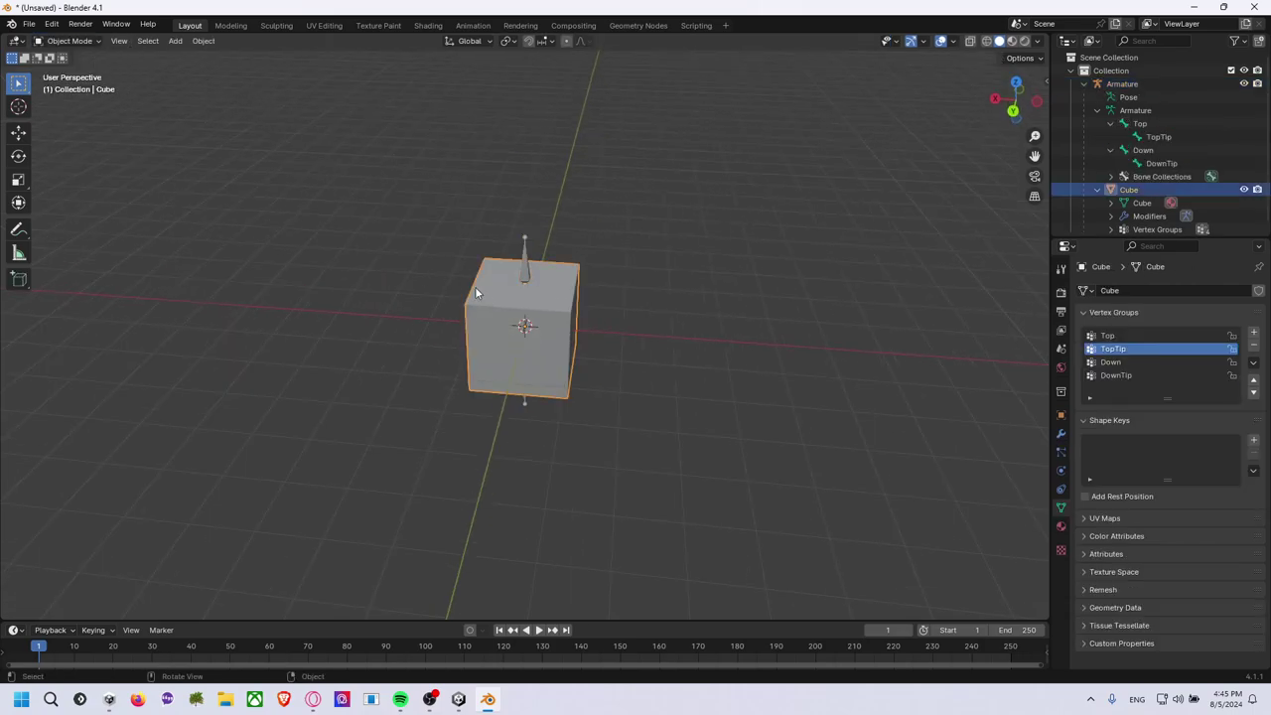
Enter Weight Paint on the cube, select the Top group, and paint away weight on the bottom.
{"action": "left_click", "coordinate": [98, 43]}
{"action": "left_click", "coordinate": [70, 115]}
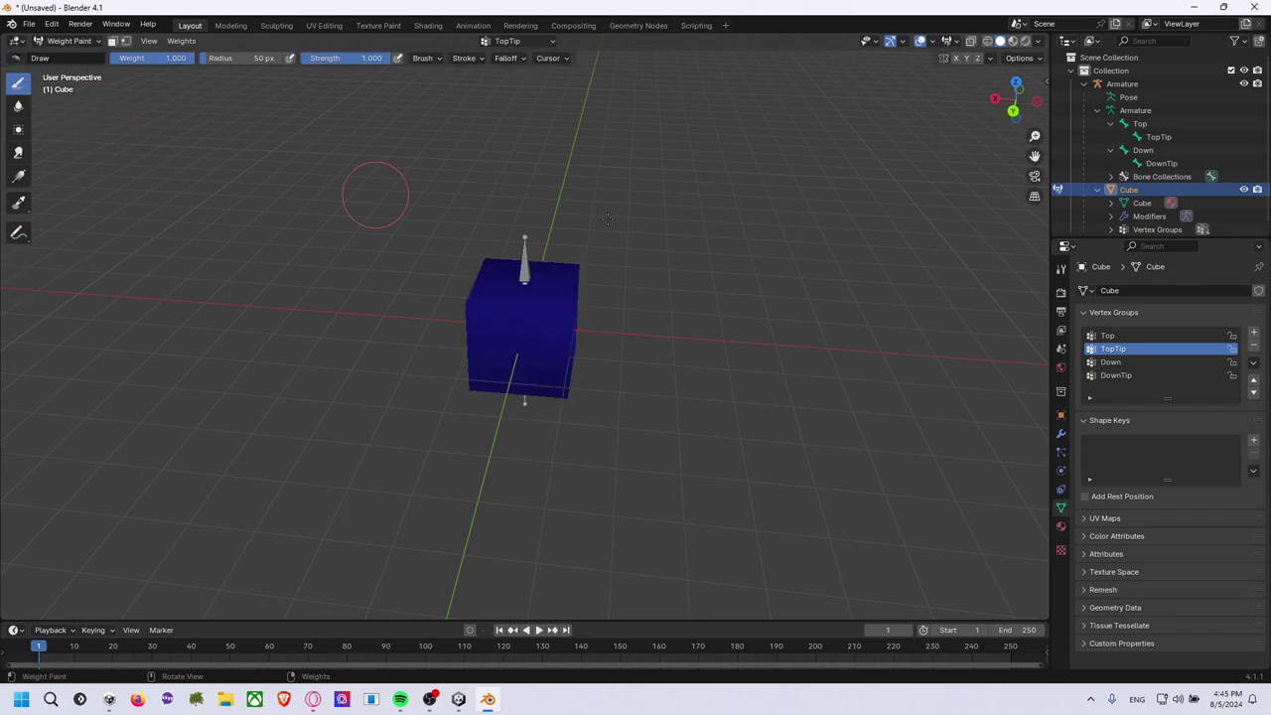
{"action": "left_click", "coordinate": [1145, 338]}
{"action": "mouse_move", "coordinate": [771, 284]}
{"action": "middle_mouse_down"}
{"action": "mouse_move", "coordinate": [778, 261]}
{"action": "mouse_move", "coordinate": [727, 255]}
{"action": "middle_mouse_up"}
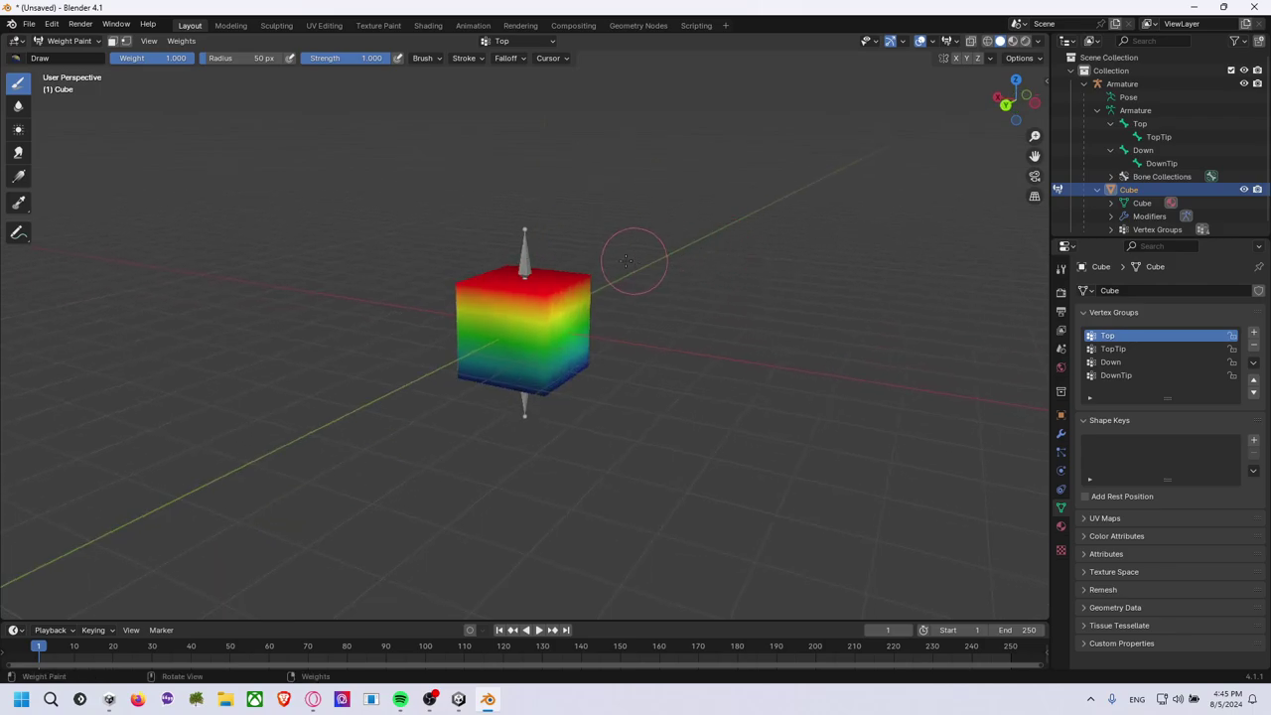
{"action": "left_click", "coordinate": [429, 59]}
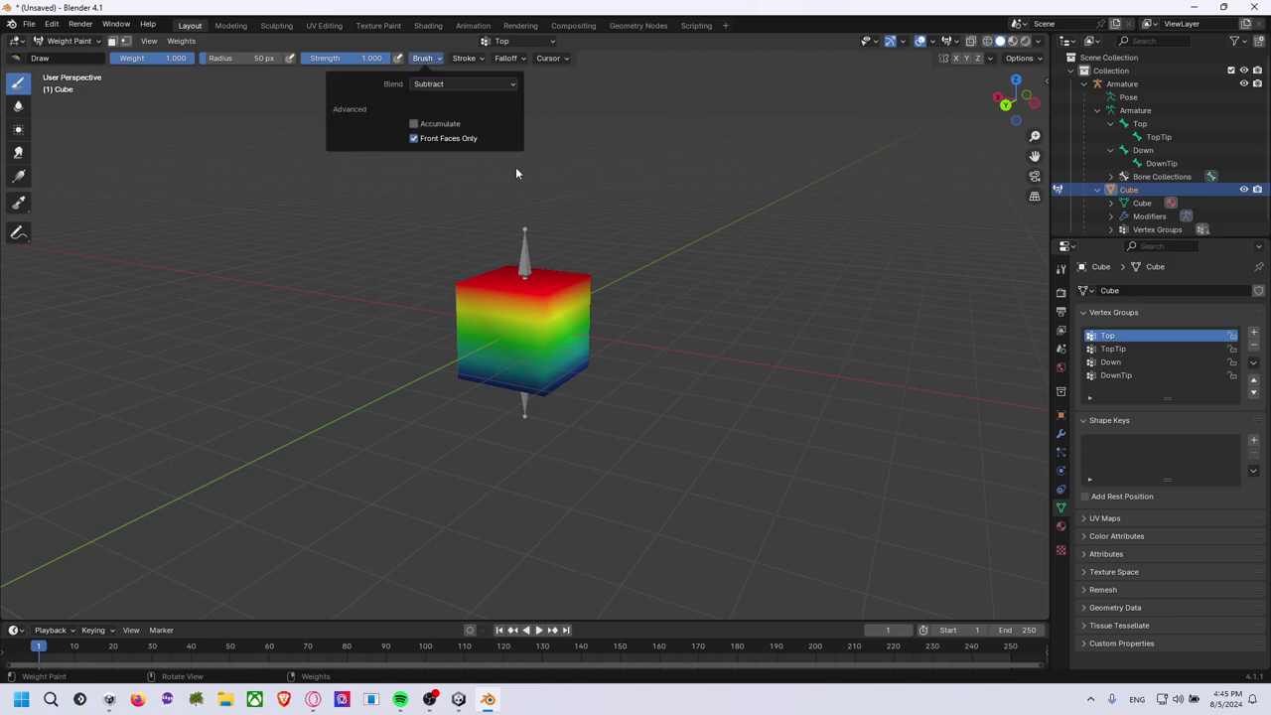
{"action": "middle_click_drag", "start_coordinate": [663, 378], "coordinate": [576, 385]}
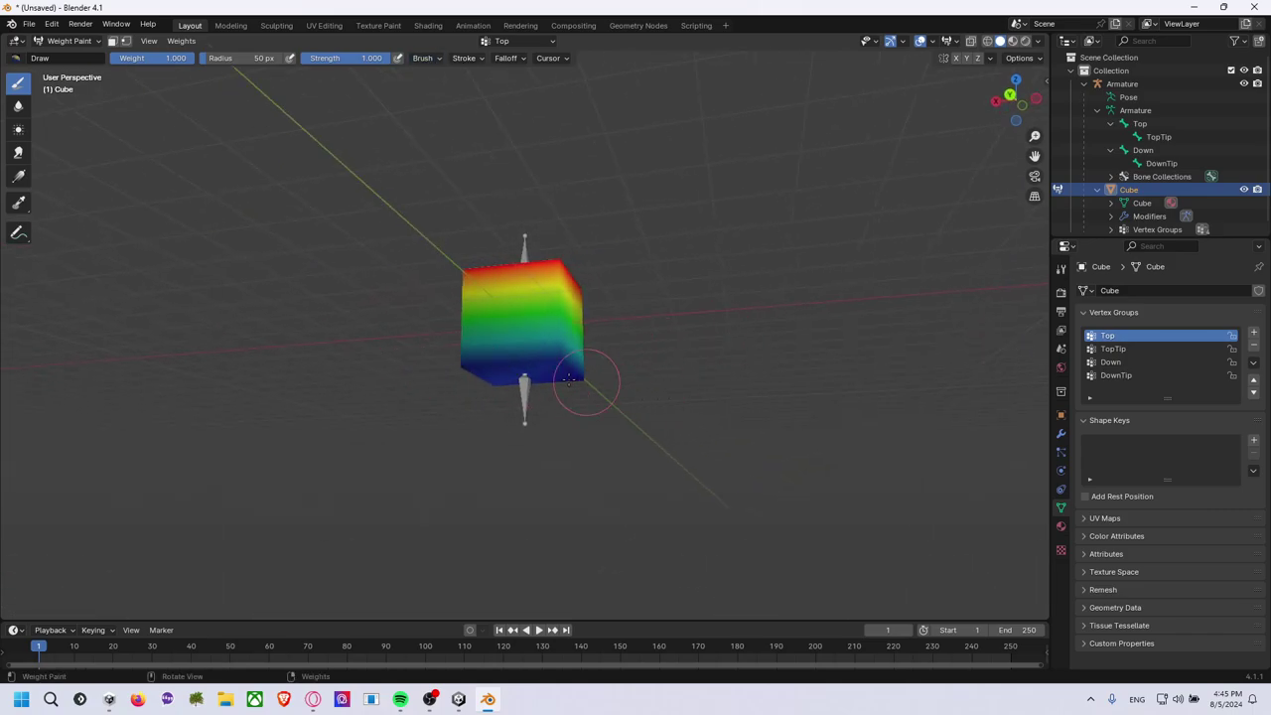
{"action": "left_click_drag", "start_coordinate": [497, 373], "coordinate": [556, 367]}
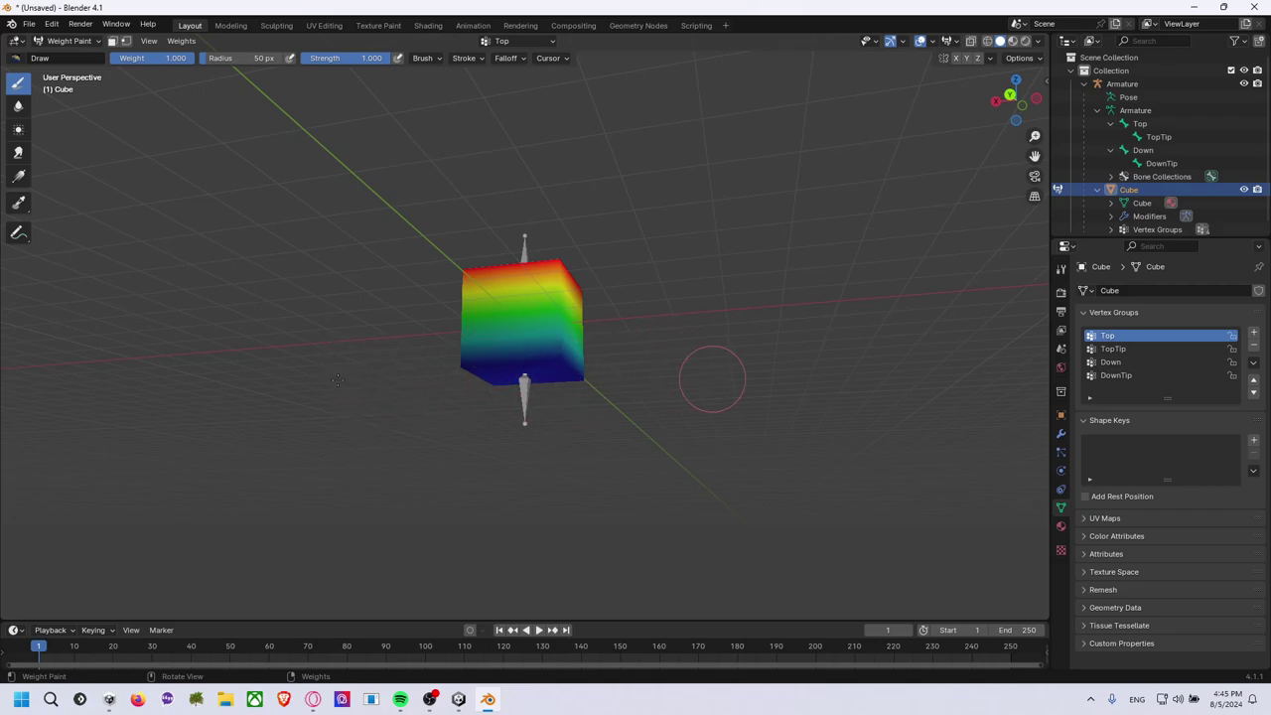
{"action": "middle_click_drag", "start_coordinate": [554, 385], "coordinate": [729, 360]}
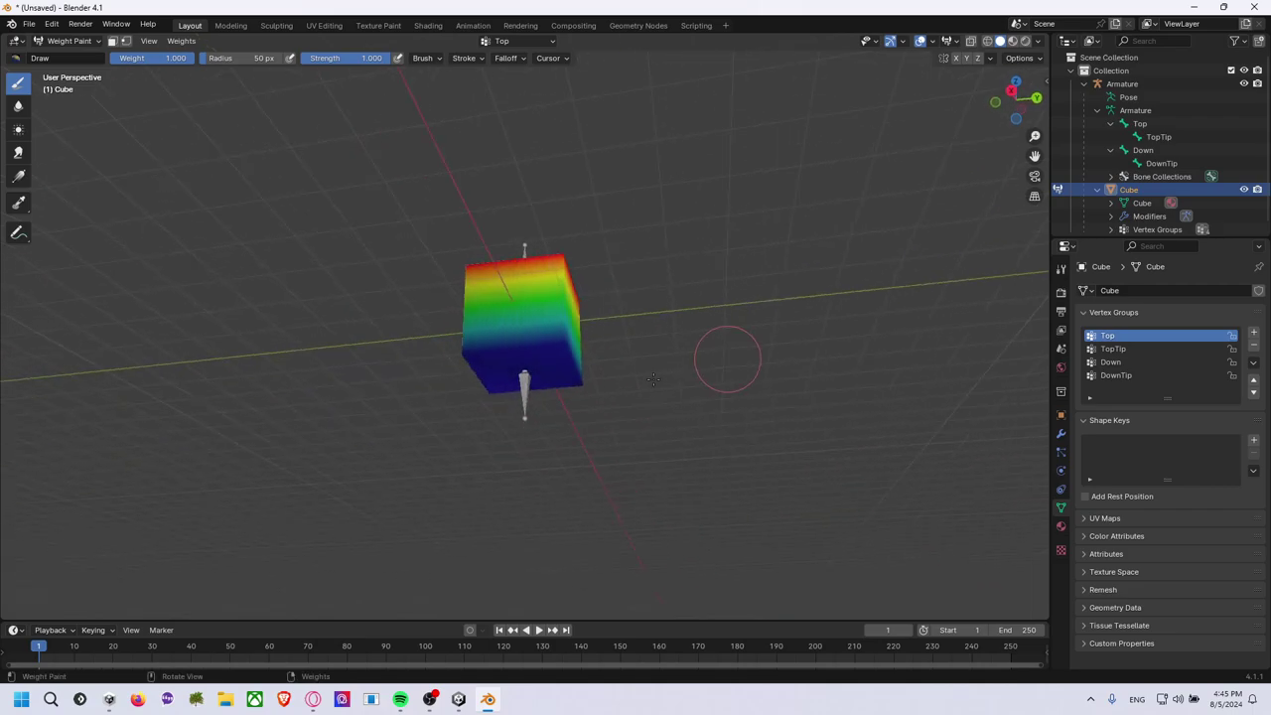
{"action": "middle_click_drag", "start_coordinate": [649, 412], "coordinate": [490, 365]}
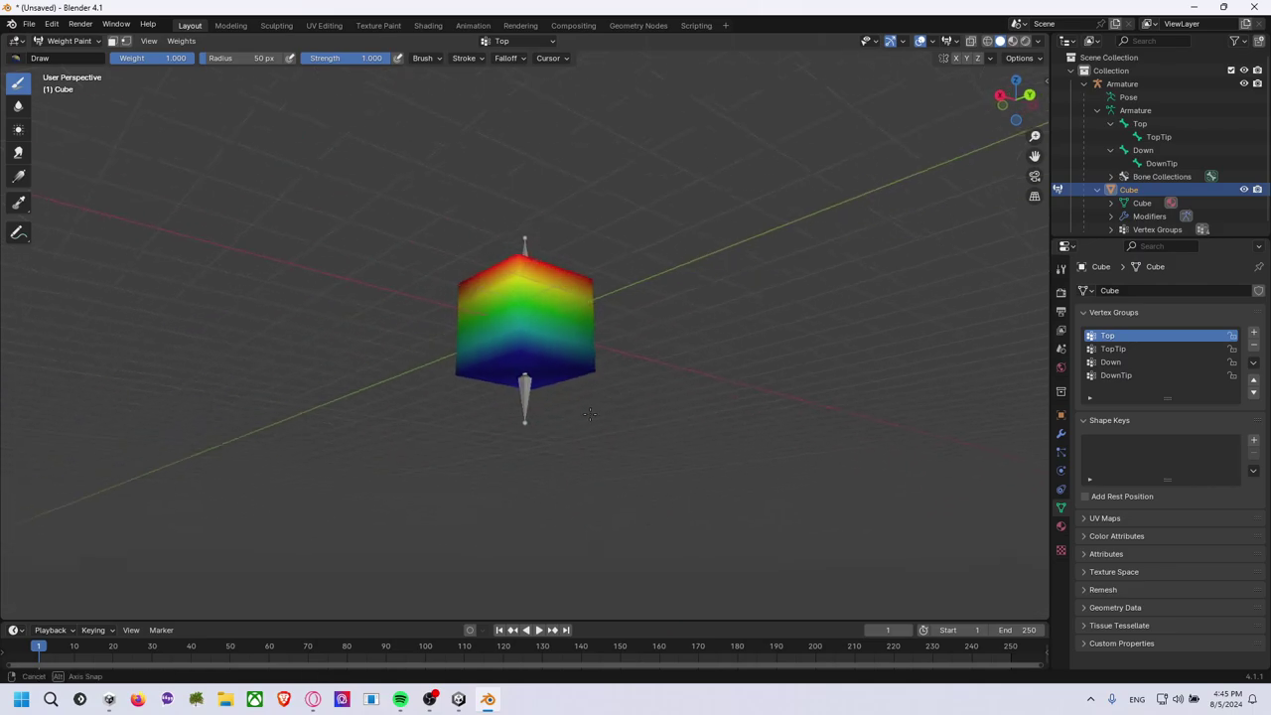
Inspect the Down group's weights, snapping to a level straight-on view with Ctrl+Numpad 1.
{"action": "left_click", "coordinate": [1117, 361]}
{"action": "middle_click_drag", "start_coordinate": [707, 288], "coordinate": [587, 286]}
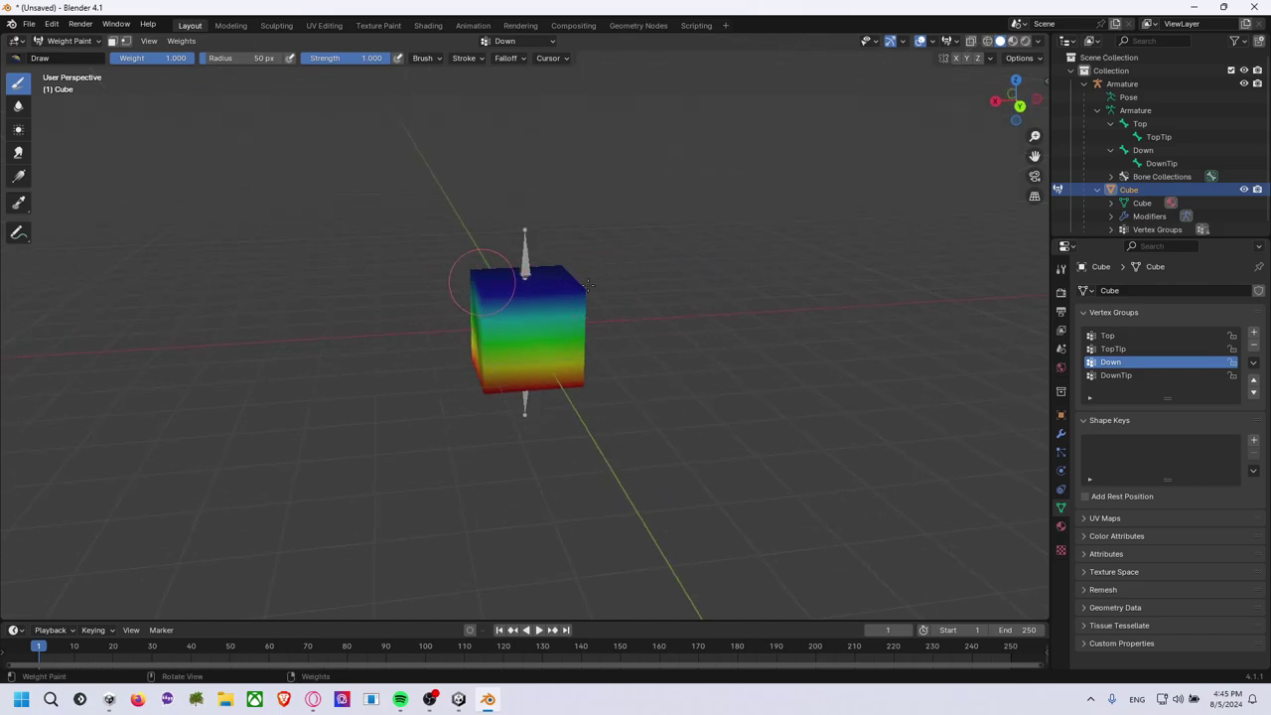
{"action": "scroll", "coordinate": [447, 258], "scroll_direction": "up", "scroll_amount": 3}
{"action": "middle_click_drag", "start_coordinate": [447, 258], "coordinate": [393, 233]}
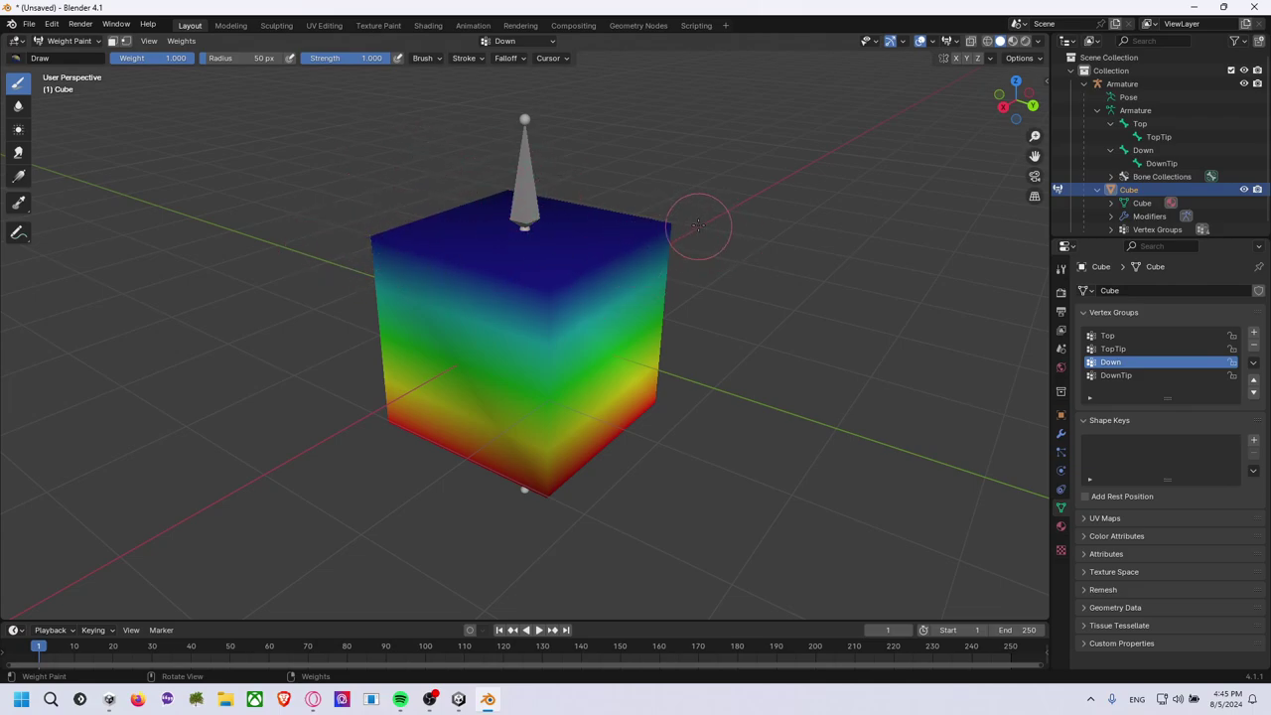
{"action": "key", "text": "ctrl+KP_1"}
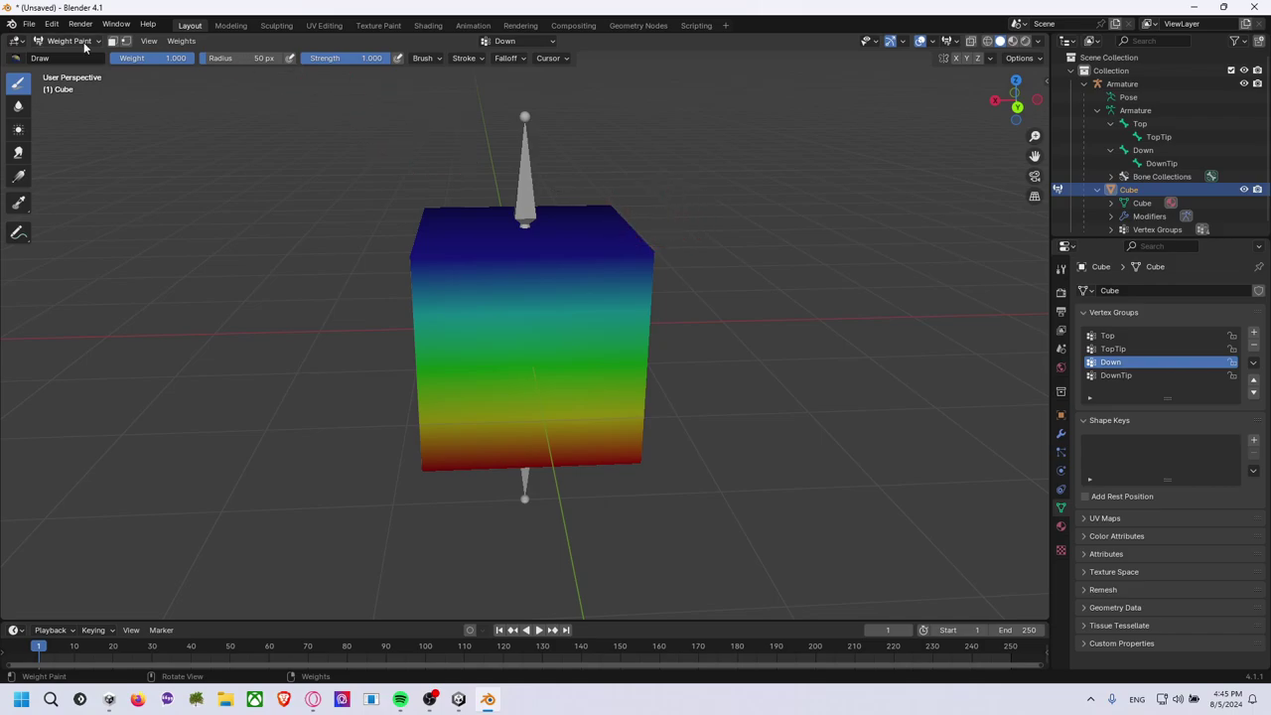
{"action": "left_click", "coordinate": [84, 44]}
{"action": "scroll", "coordinate": [763, 214], "scroll_direction": "up", "scroll_amount": 1}
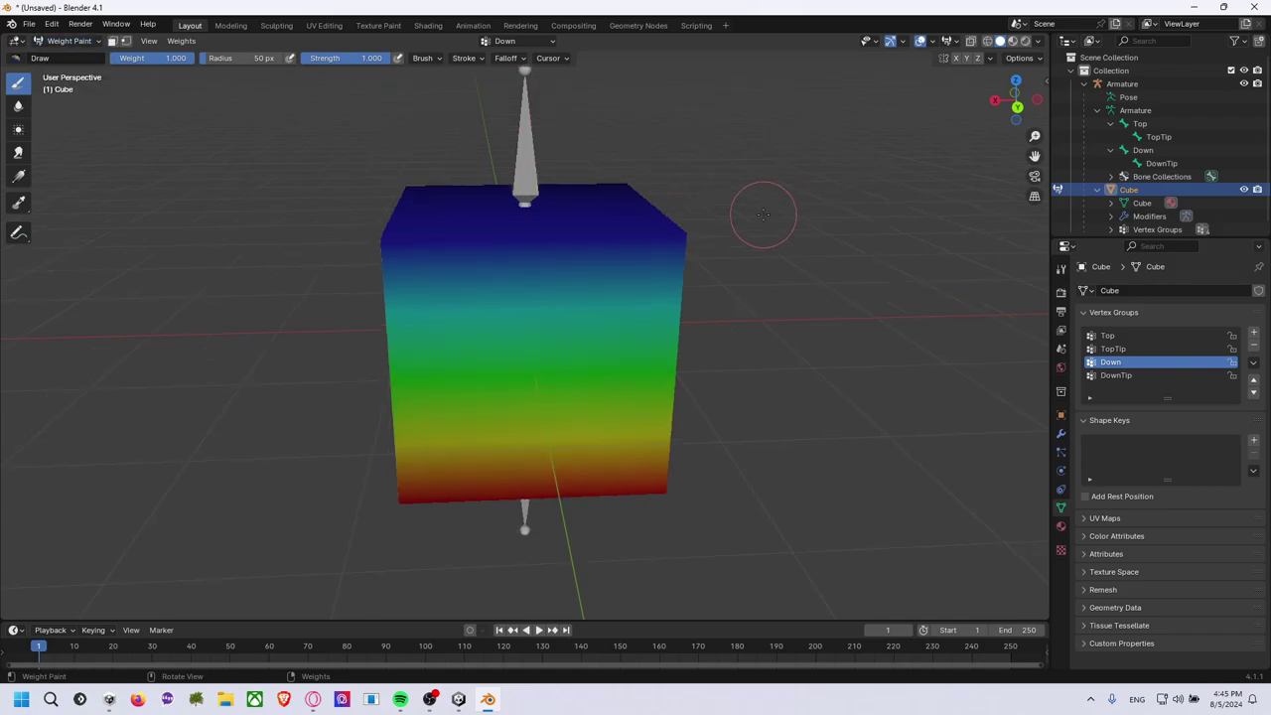
{"action": "scroll", "coordinate": [762, 214], "scroll_direction": "up", "scroll_amount": 1}
{"action": "scroll", "coordinate": [763, 214], "scroll_direction": "down", "scroll_amount": 1}
{"action": "middle_click_drag", "start_coordinate": [763, 215], "coordinate": [225, 99]}
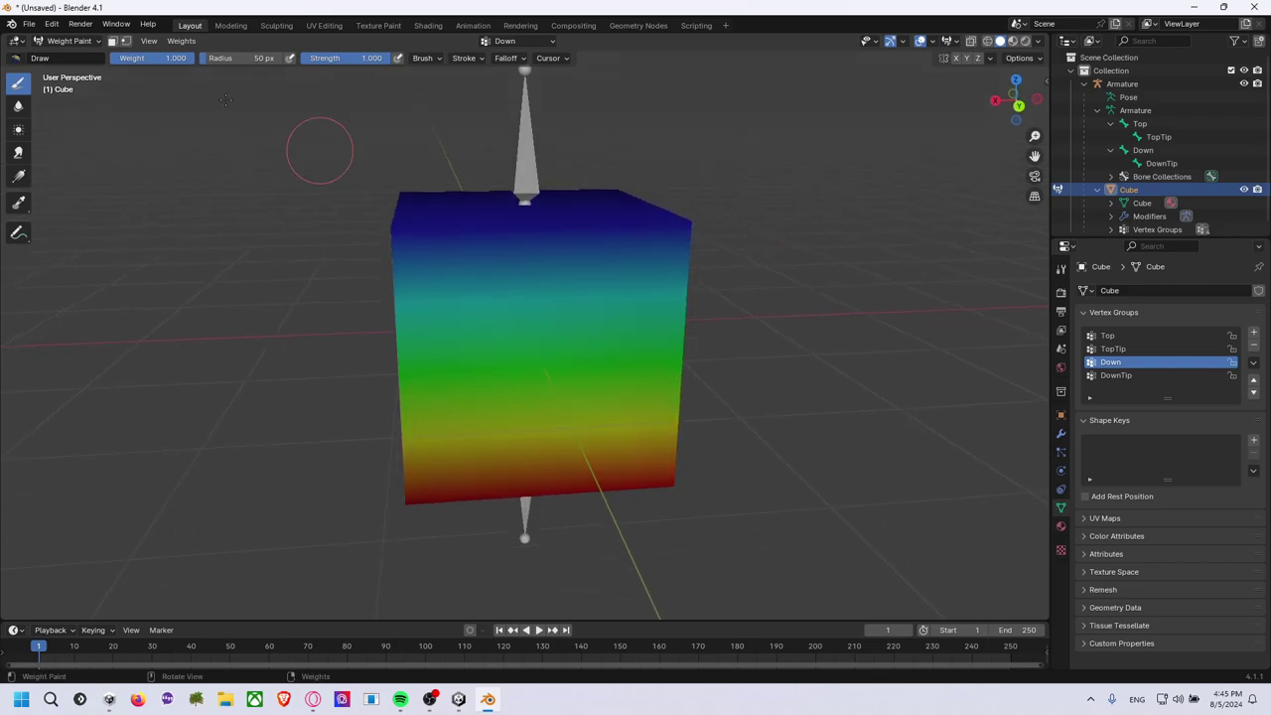
Return to Object Mode, select the armature, and switch it through Edit Mode into Pose Mode.
{"action": "left_click", "coordinate": [77, 41]}
{"action": "left_click", "coordinate": [77, 47]}
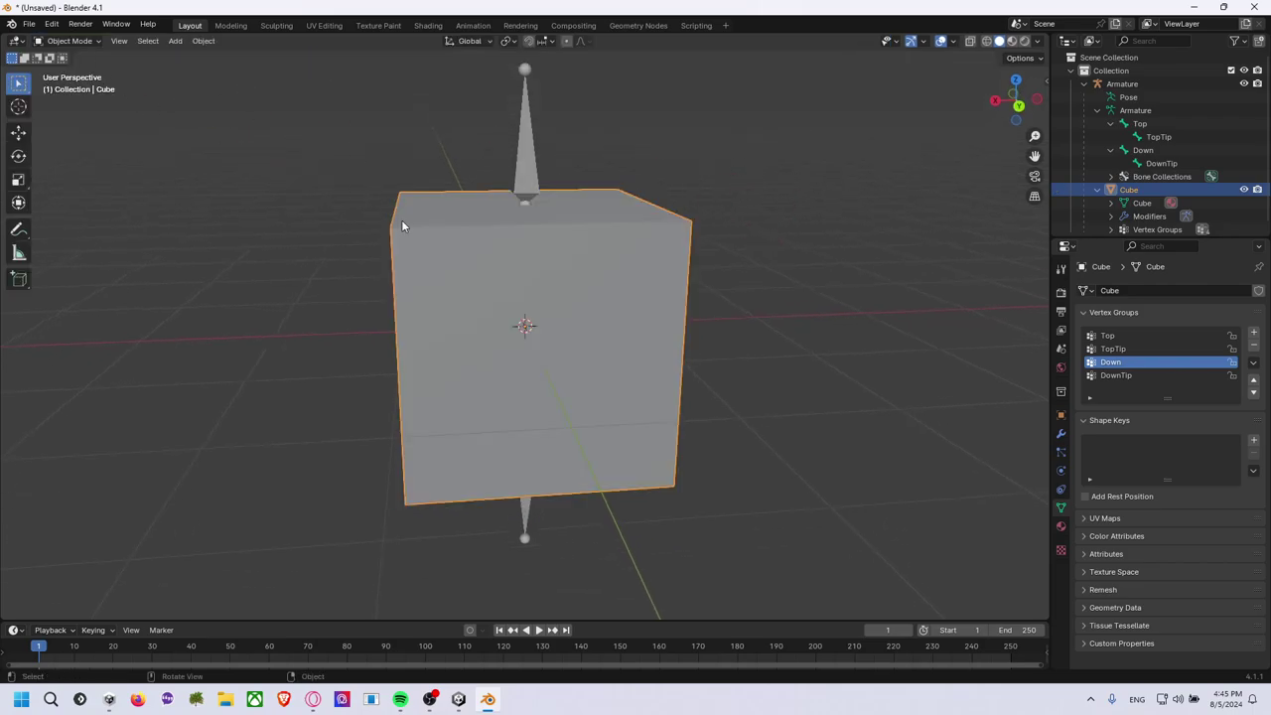
{"action": "left_click", "coordinate": [521, 193]}
{"action": "left_click", "coordinate": [65, 41]}
{"action": "left_click", "coordinate": [85, 56]}
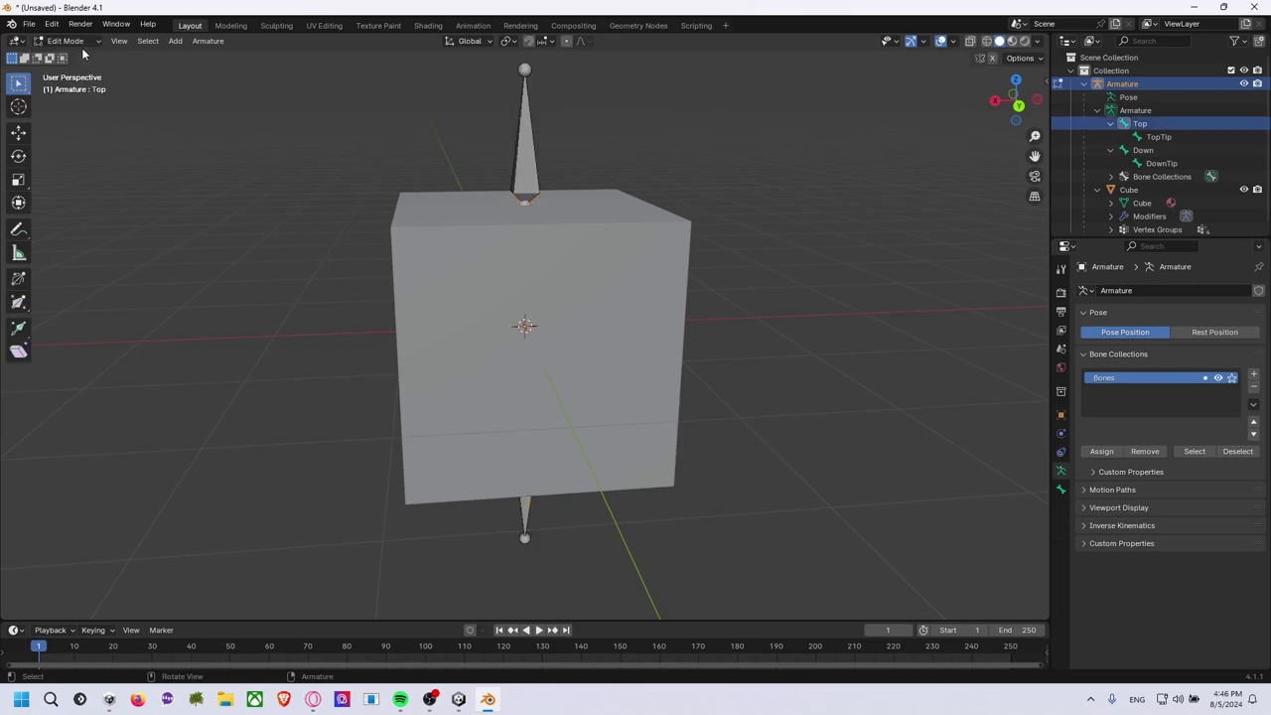
{"action": "left_click", "coordinate": [83, 44]}
{"action": "left_click", "coordinate": [70, 89]}
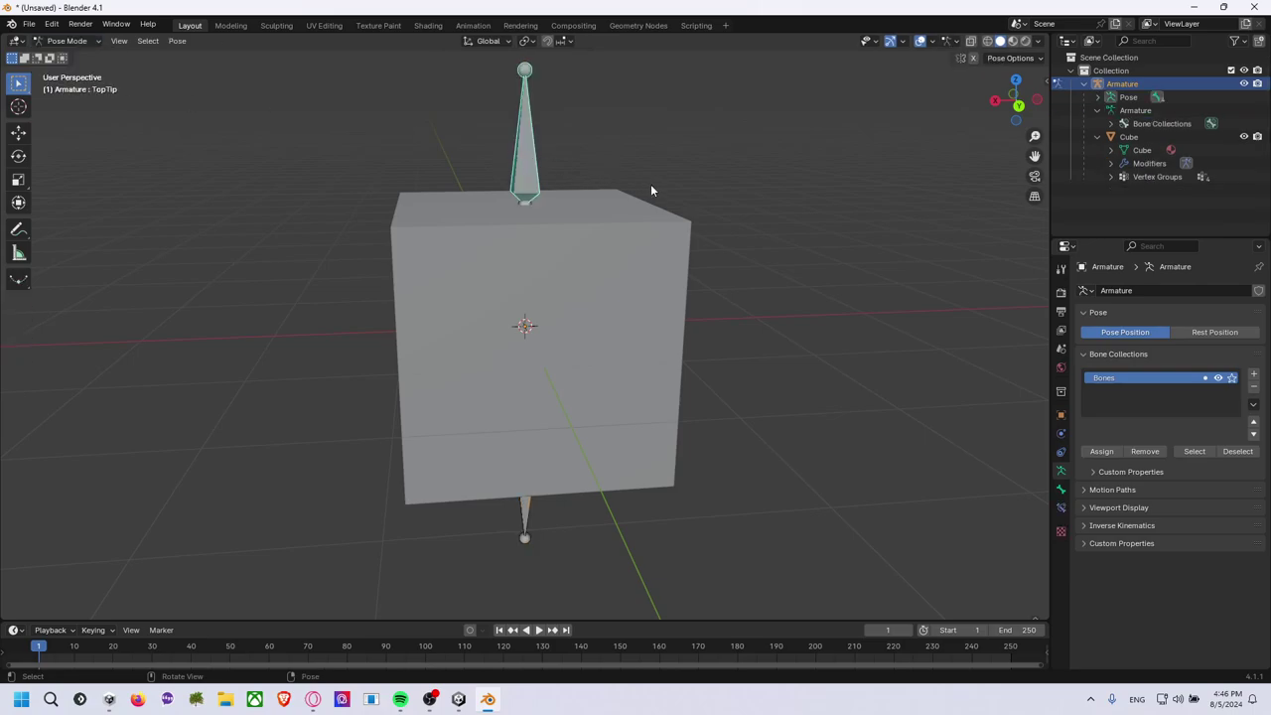
Test-rotate the Top bone to tilt the cube, then cancel and undo the rotation.
{"action": "key", "text": "r"}
{"action": "key", "text": "Escape"}
{"action": "key", "text": "r"}
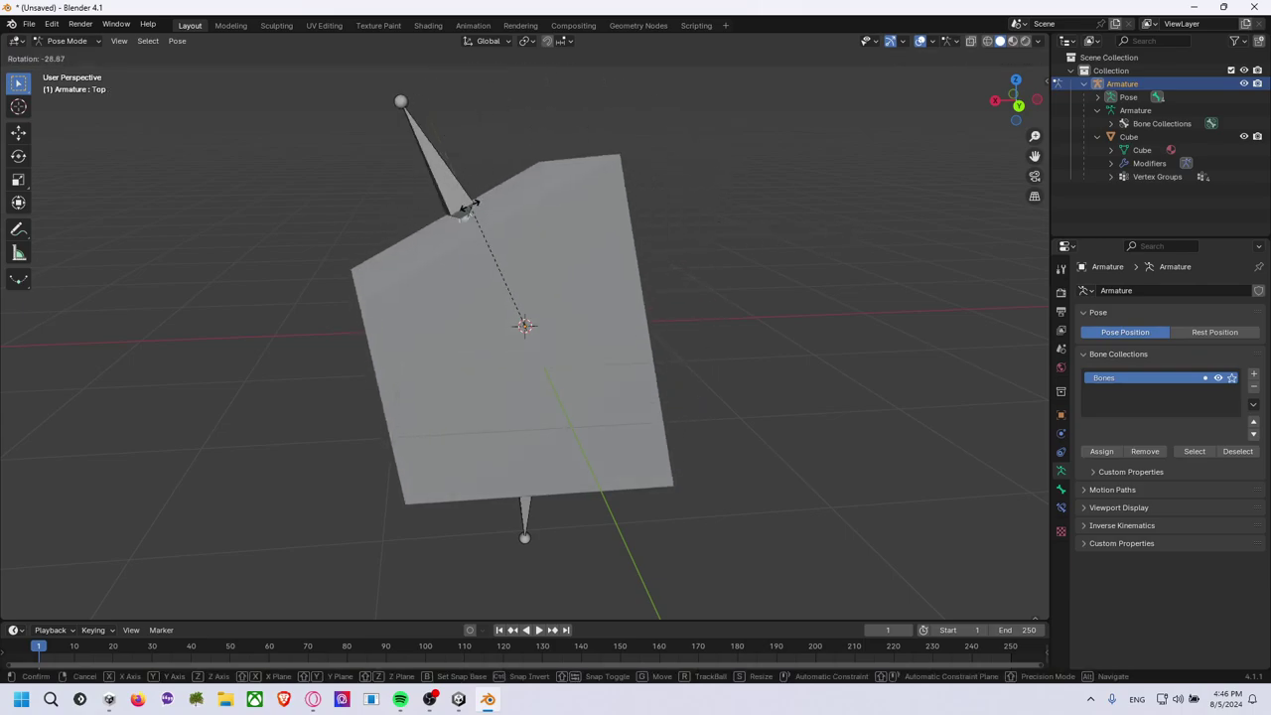
{"action": "left_click", "coordinate": [701, 293]}
{"action": "middle_click_drag", "start_coordinate": [701, 293], "coordinate": [681, 208]}
{"action": "key", "text": "r"}
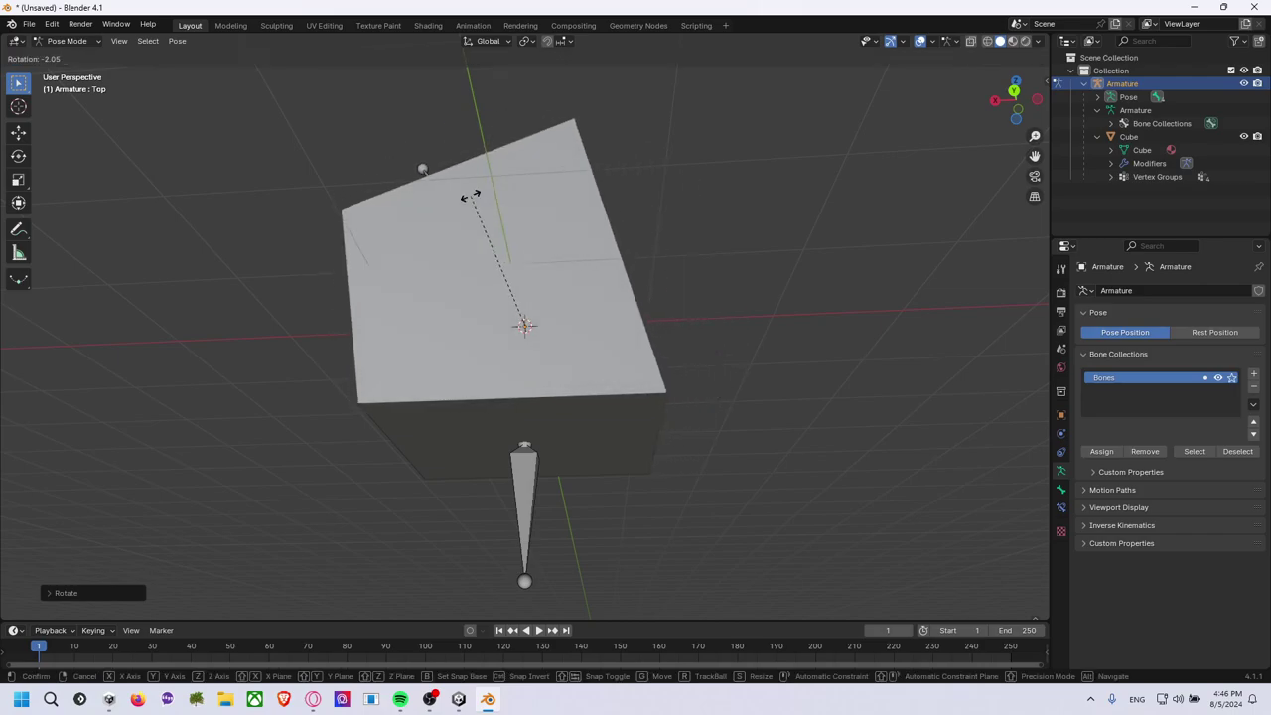
{"action": "key", "text": "Escape"}
{"action": "key", "text": "ctrl+z"}
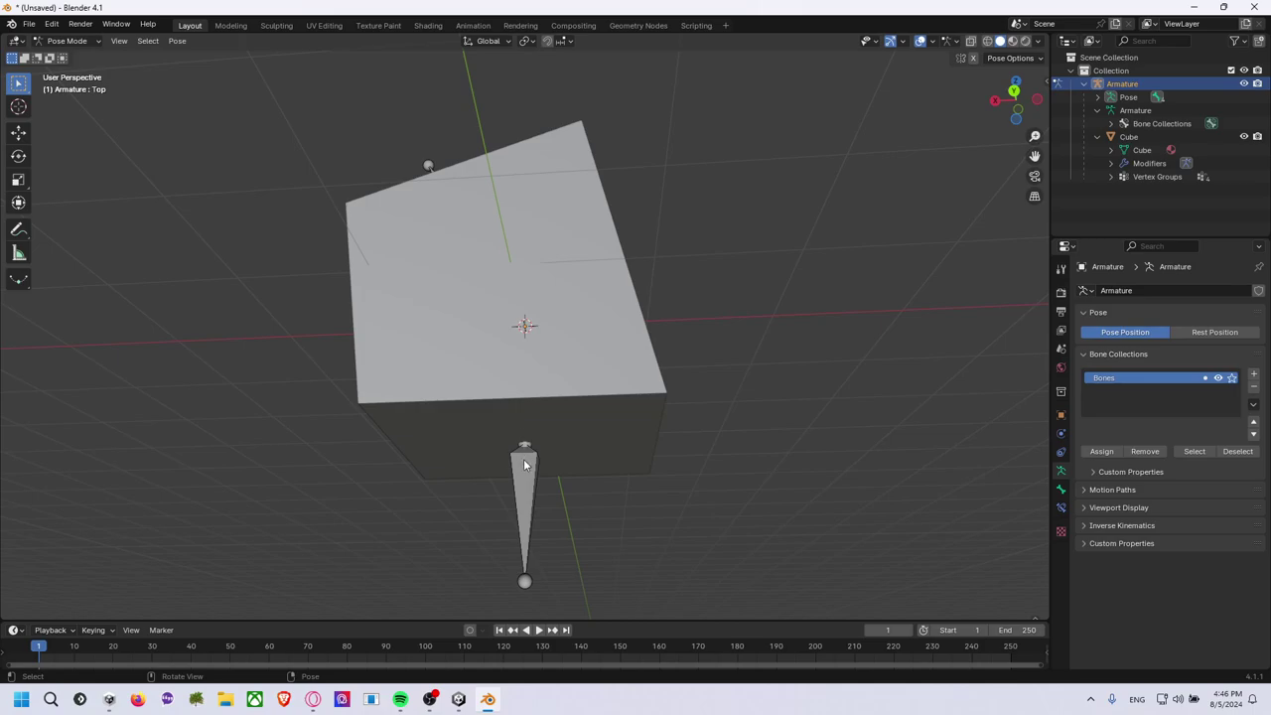
Rotate the DownTip and Down bones to bend the cube, then undo the rotations.
{"action": "left_click", "coordinate": [524, 464]}
{"action": "key", "text": "r"}
{"action": "left_click", "coordinate": [523, 433]}
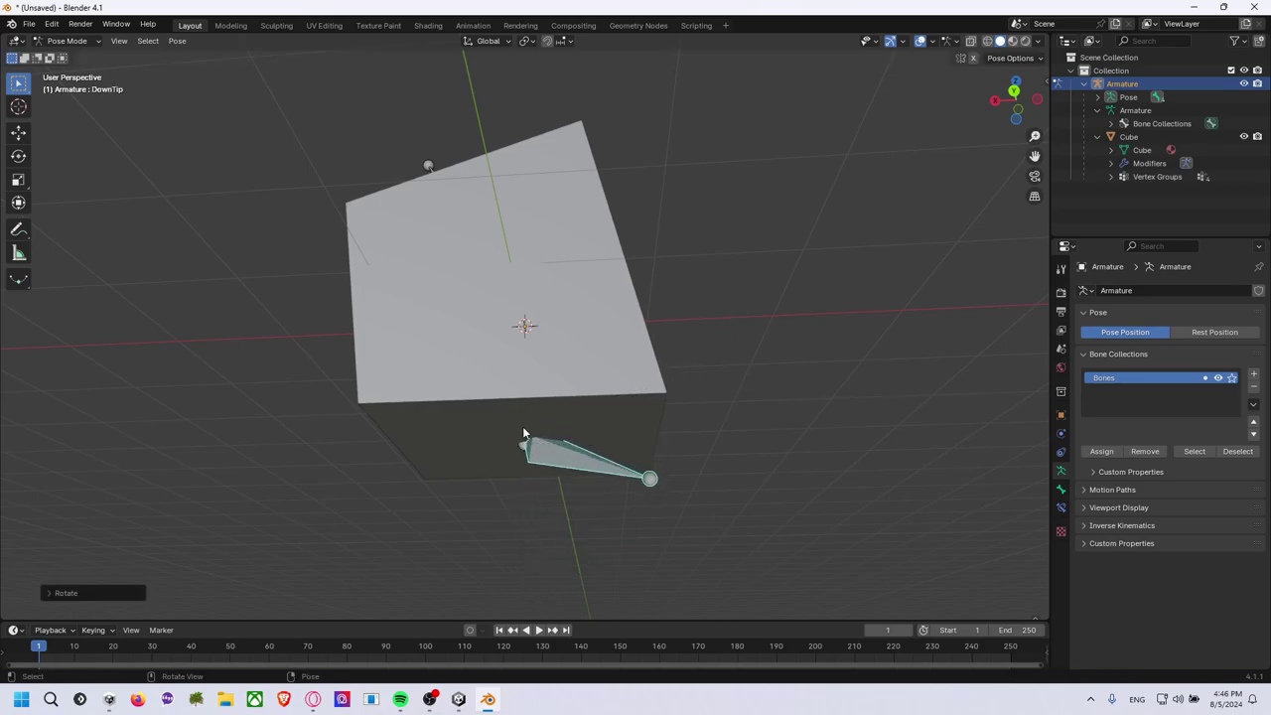
{"action": "left_click", "coordinate": [517, 415]}
{"action": "key", "text": "r"}
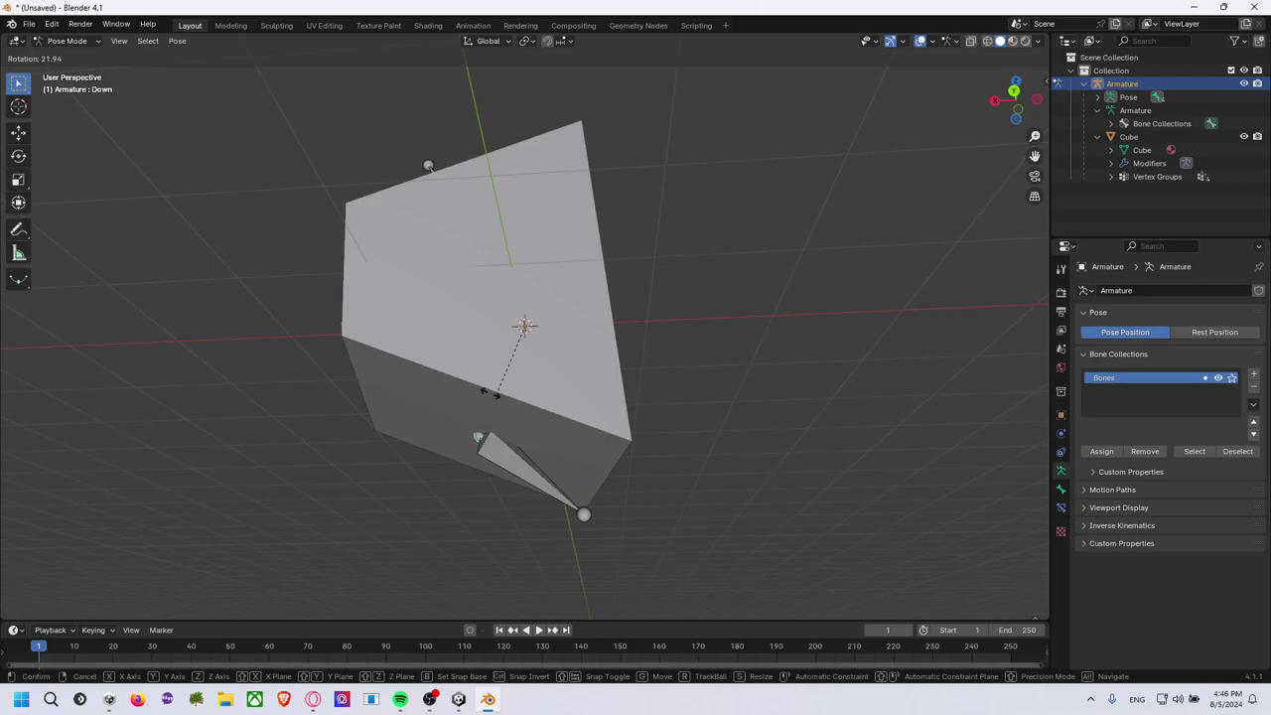
{"action": "left_click", "coordinate": [475, 258]}
{"action": "middle_click_drag", "start_coordinate": [476, 257], "coordinate": [596, 334]}
{"action": "key", "text": "r"}
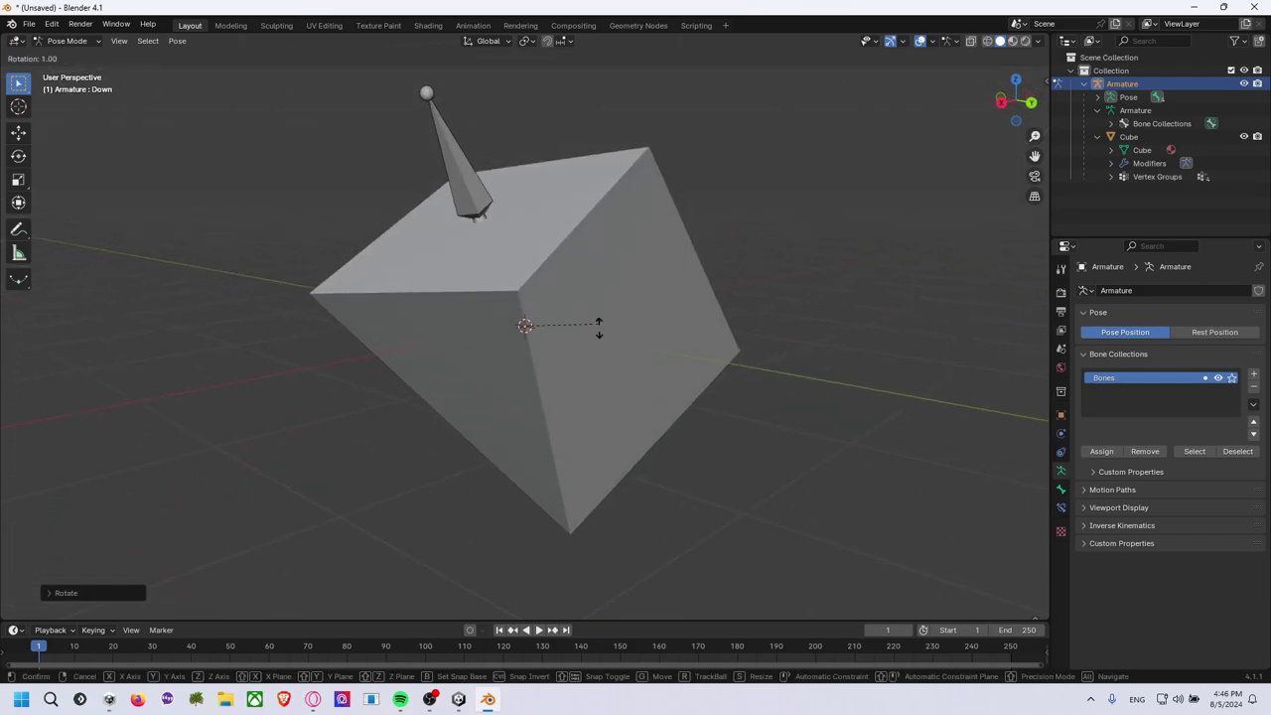
{"action": "left_click", "coordinate": [674, 364]}
{"action": "middle_click_drag", "start_coordinate": [674, 363], "coordinate": [597, 316]}
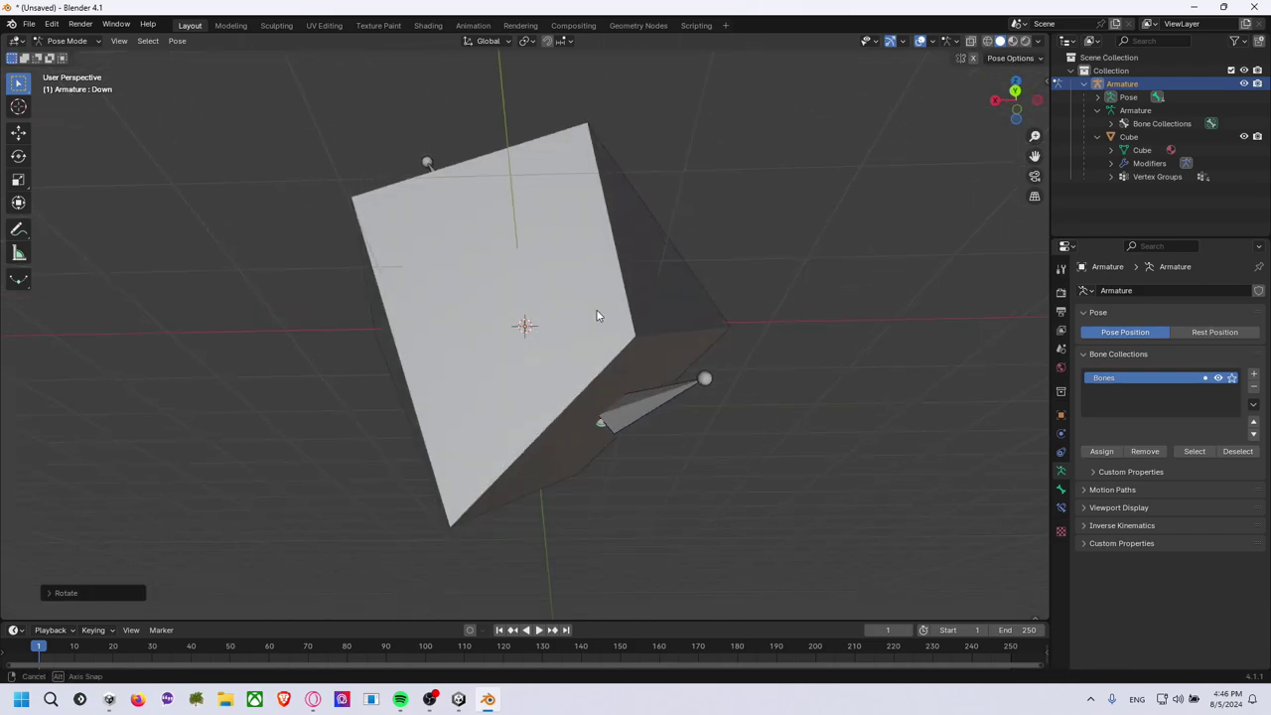
{"action": "left_click", "coordinate": [675, 389]}
{"action": "key", "text": "r"}
{"action": "left_click", "coordinate": [678, 455]}
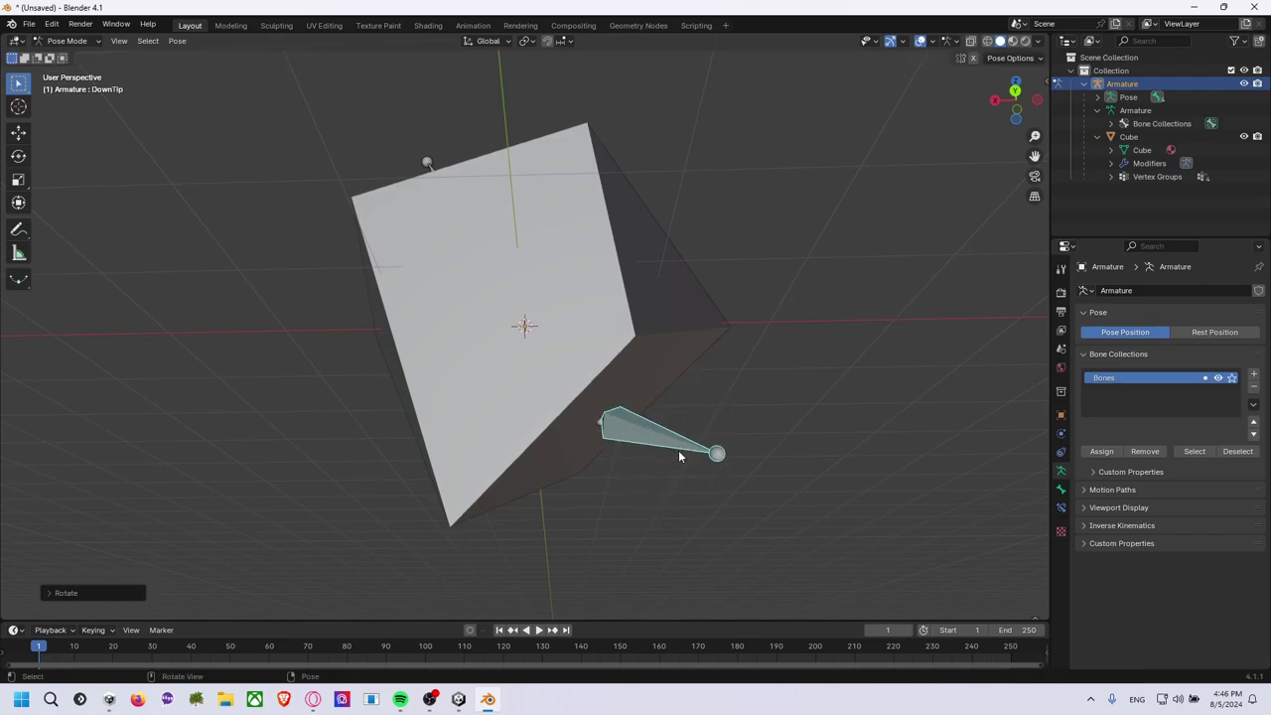
{"action": "key", "text": "ctrl+z"}
{"action": "key", "text": "ctrl+z"}
{"action": "key", "text": "ctrl+z"}
{"action": "key", "text": "ctrl+z"}
{"action": "key", "text": "ctrl+z"}
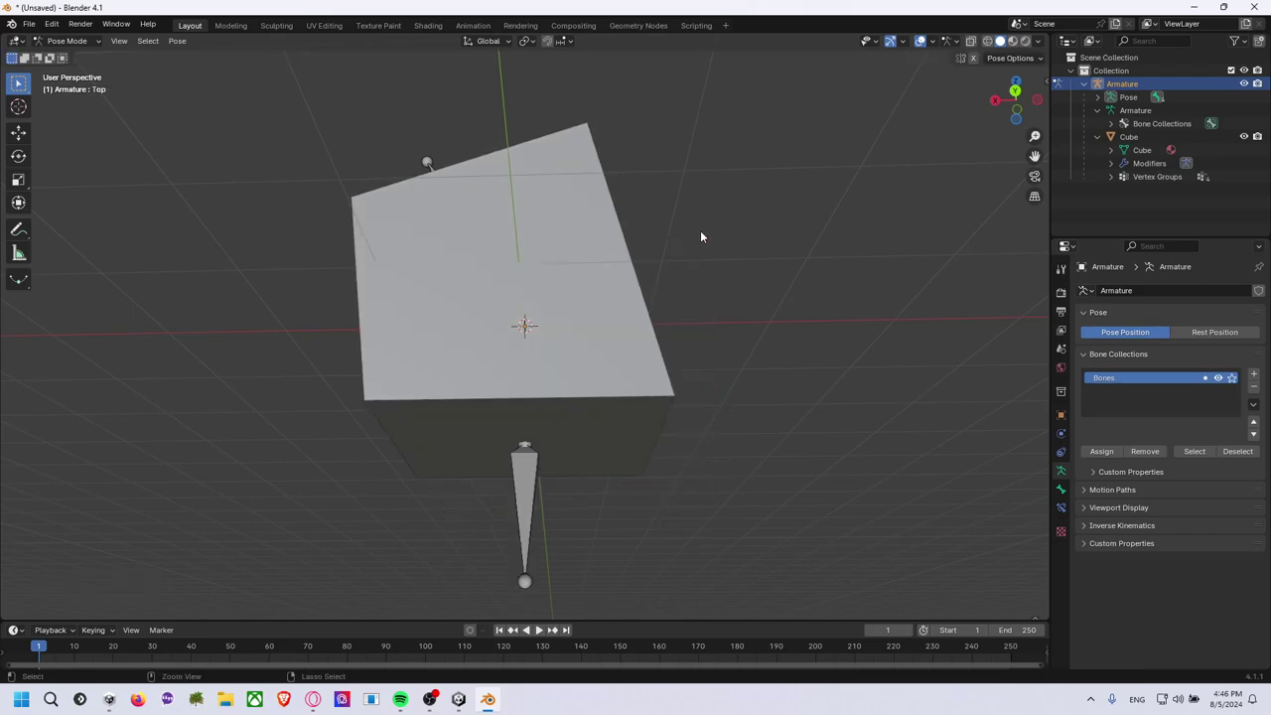
{"action": "key", "text": "ctrl+z"}
{"action": "key", "text": "ctrl+z"}
{"action": "mouse_move", "coordinate": [705, 177]}
{"action": "middle_mouse_down"}
{"action": "mouse_move", "coordinate": [695, 264]}
{"action": "mouse_move", "coordinate": [698, 236]}
{"action": "middle_mouse_up"}
{"action": "scroll", "coordinate": [698, 236], "scroll_direction": "down", "scroll_amount": 2}
{"action": "scroll", "coordinate": [698, 236], "scroll_direction": "down", "scroll_amount": 3}
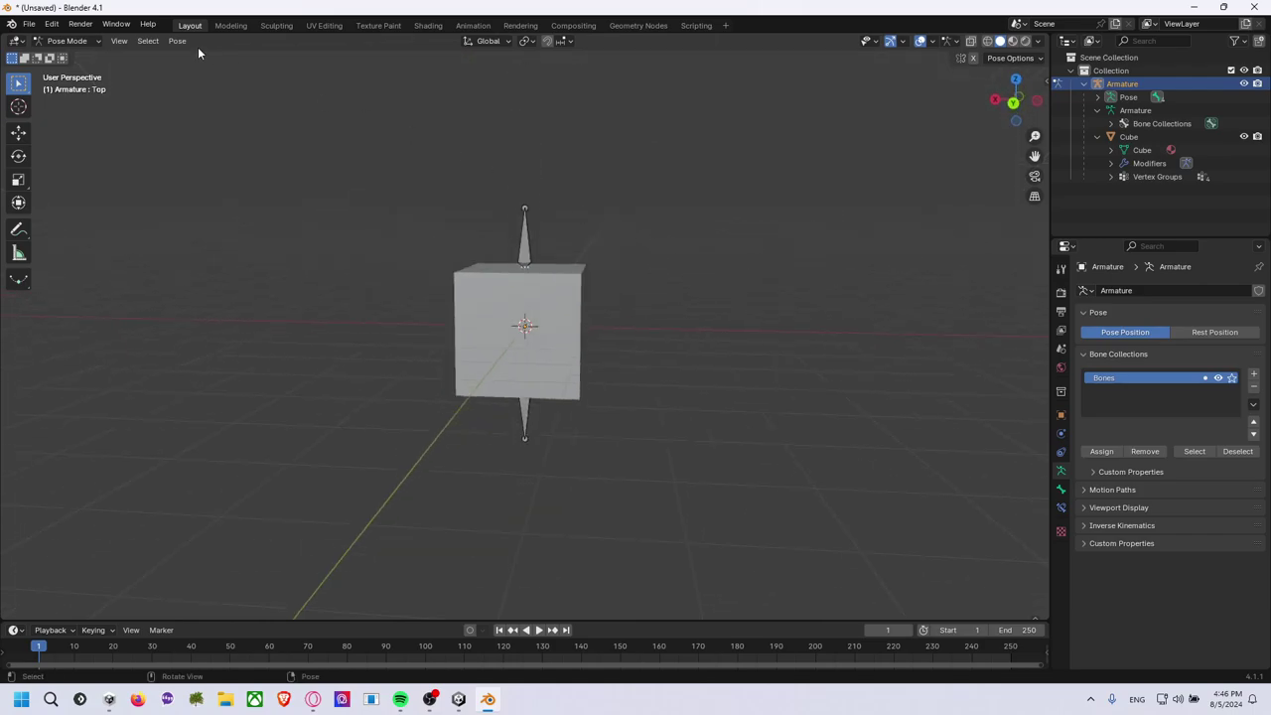
Open the 2024_08_05_Ex_AnimMeshToCollider folder in Explorer from Unity and copy its path.
{"action": "left_click", "coordinate": [33, 25]}
{"action": "key", "text": "alt+Tab"}
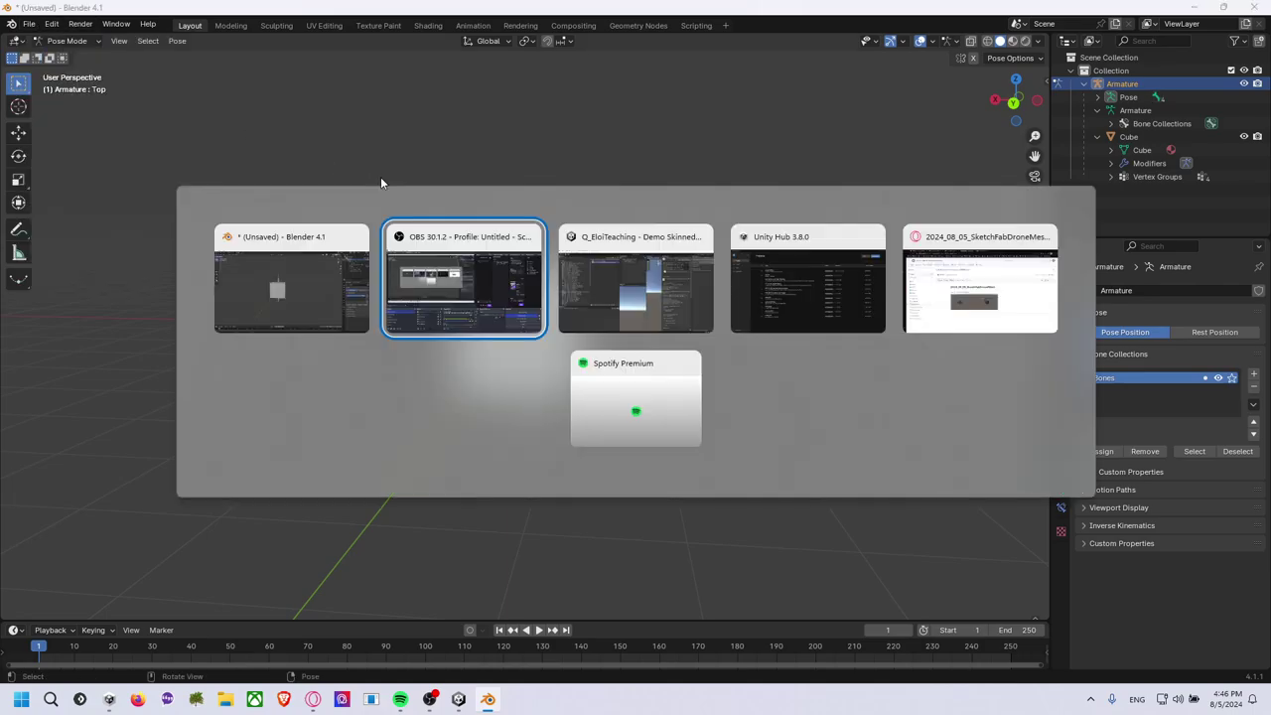
{"action": "key", "text": "alt+Tab"}
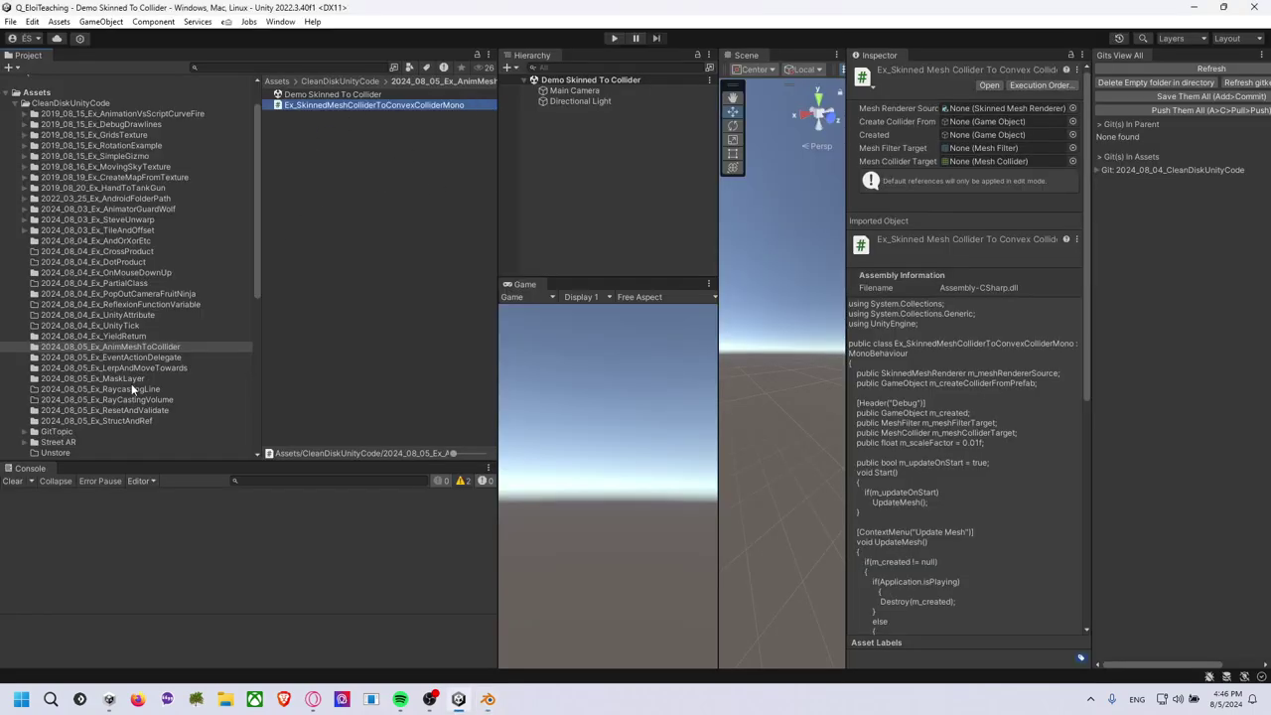
{"action": "right_click", "coordinate": [328, 225]}
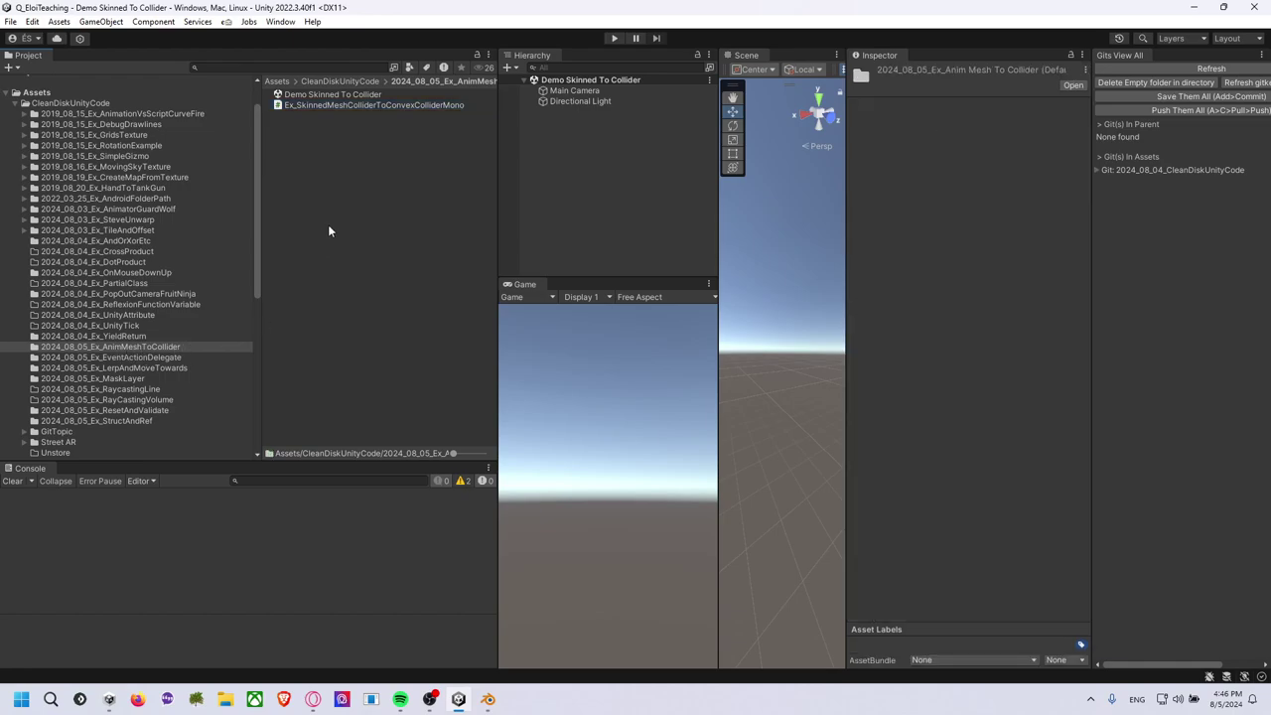
{"action": "left_click", "coordinate": [357, 247]}
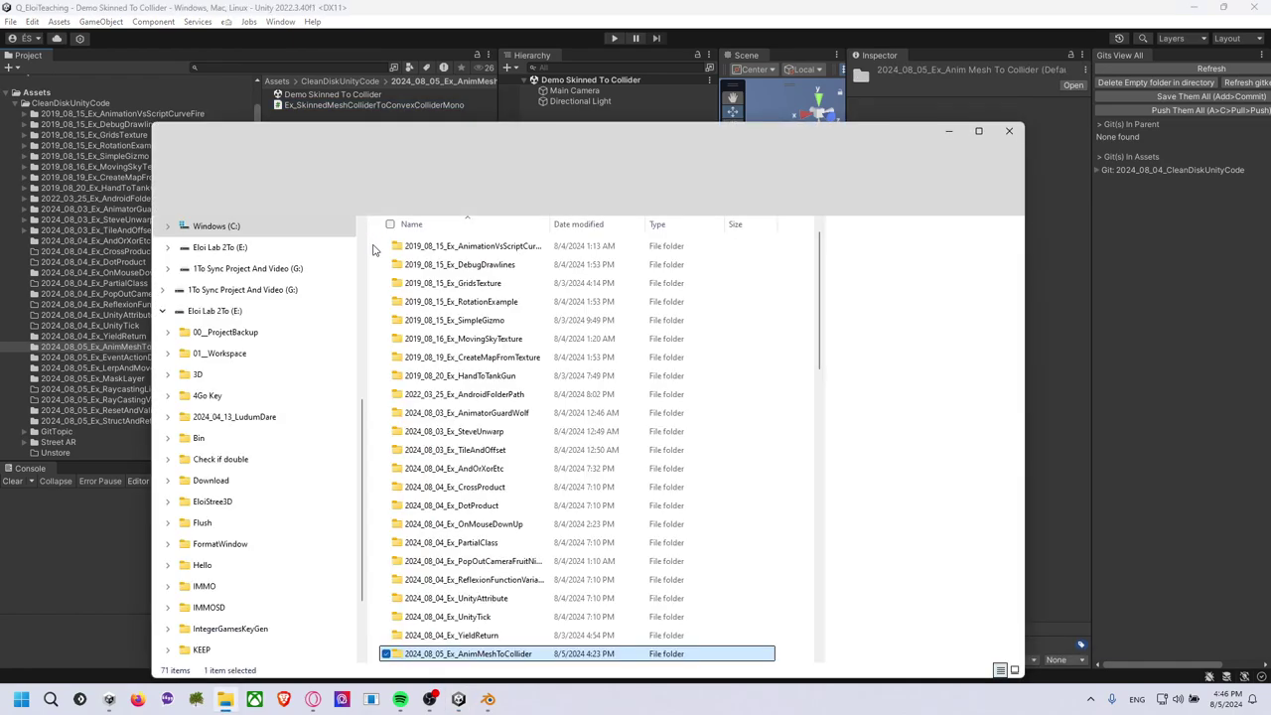
{"action": "double_click", "coordinate": [499, 544]}
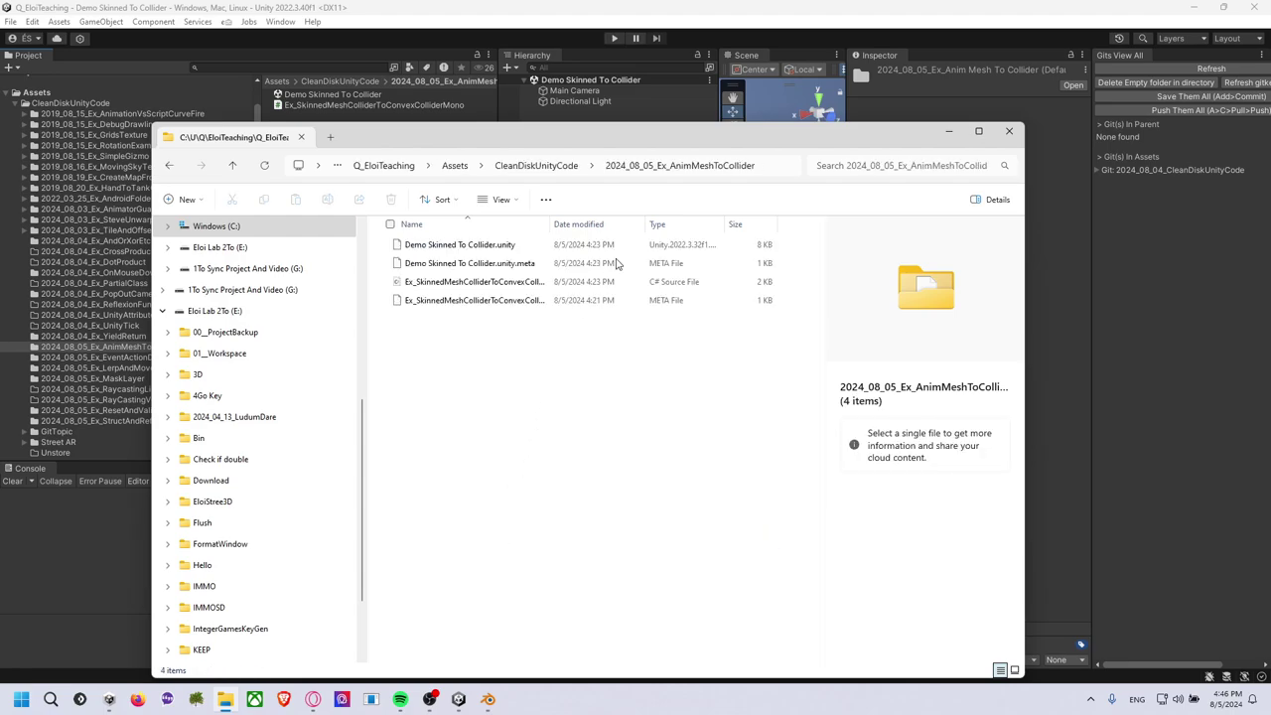
{"action": "left_click", "coordinate": [779, 174]}
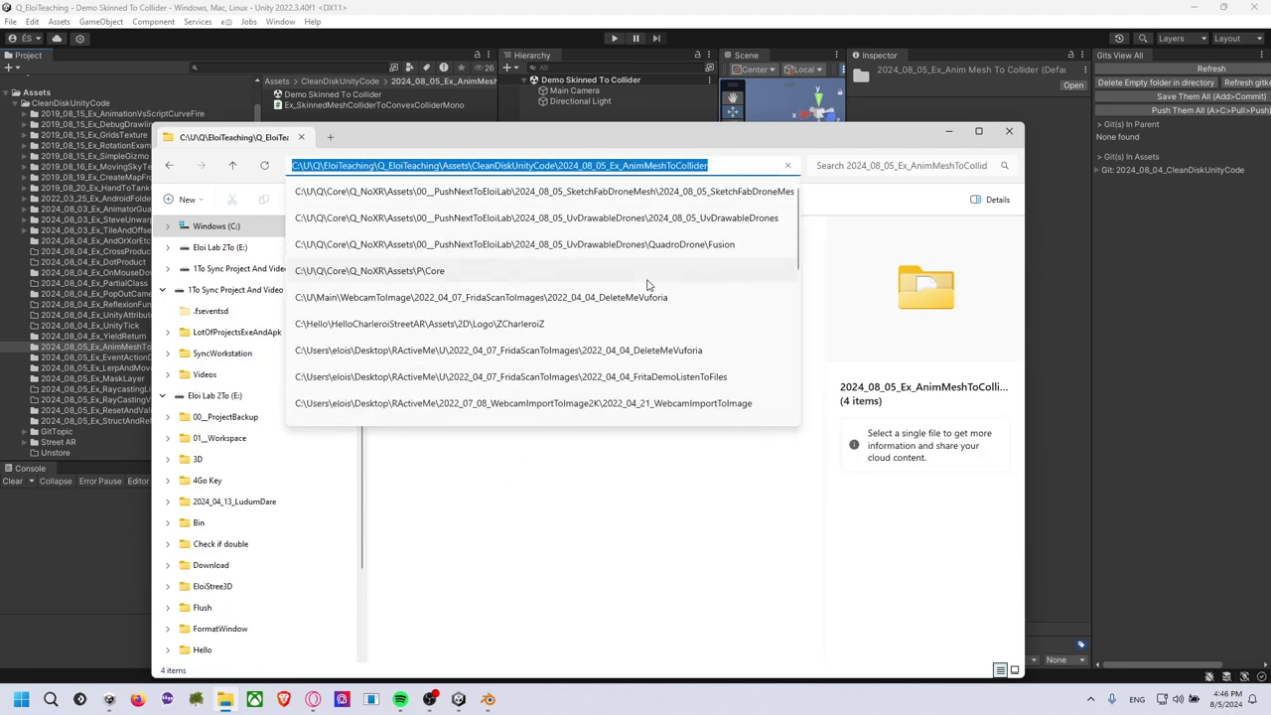
{"action": "key", "text": "alt+F4"}
{"action": "key", "text": "alt+Tab"}
{"action": "key", "text": "Tab"}
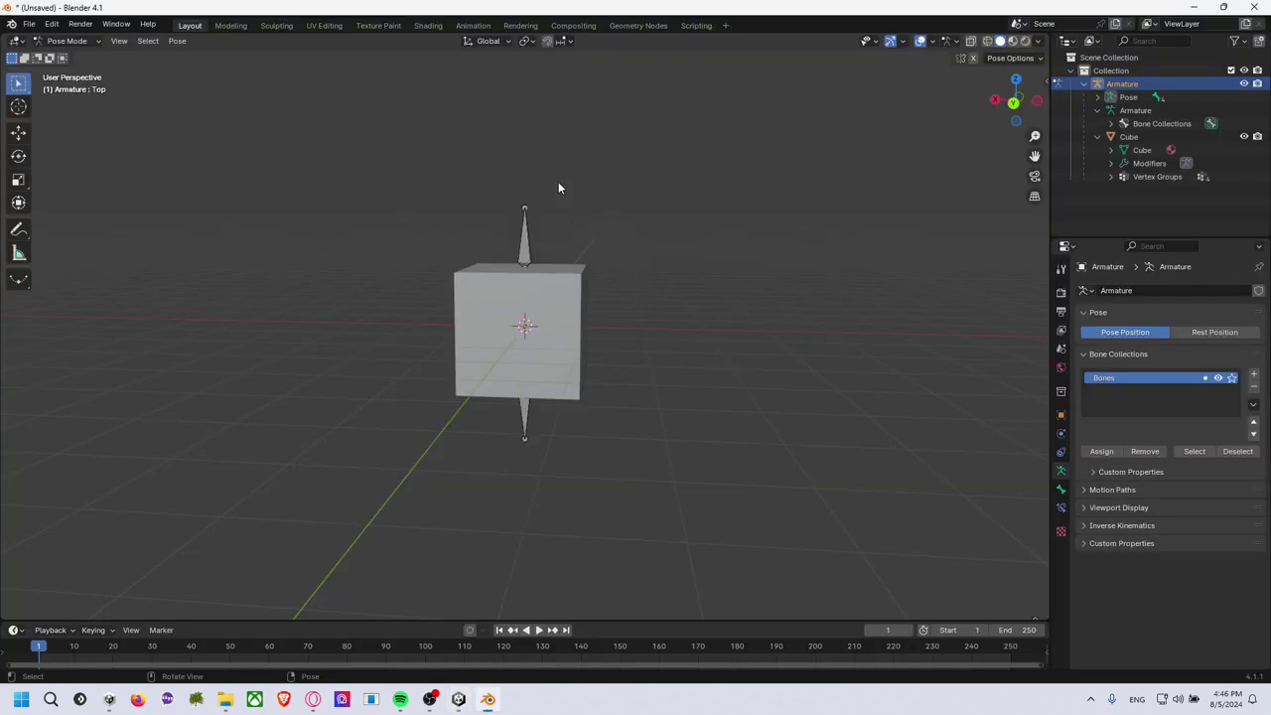
Start Save As and navigate to the pasted Unity project folder path.
{"action": "left_click", "coordinate": [28, 25]}
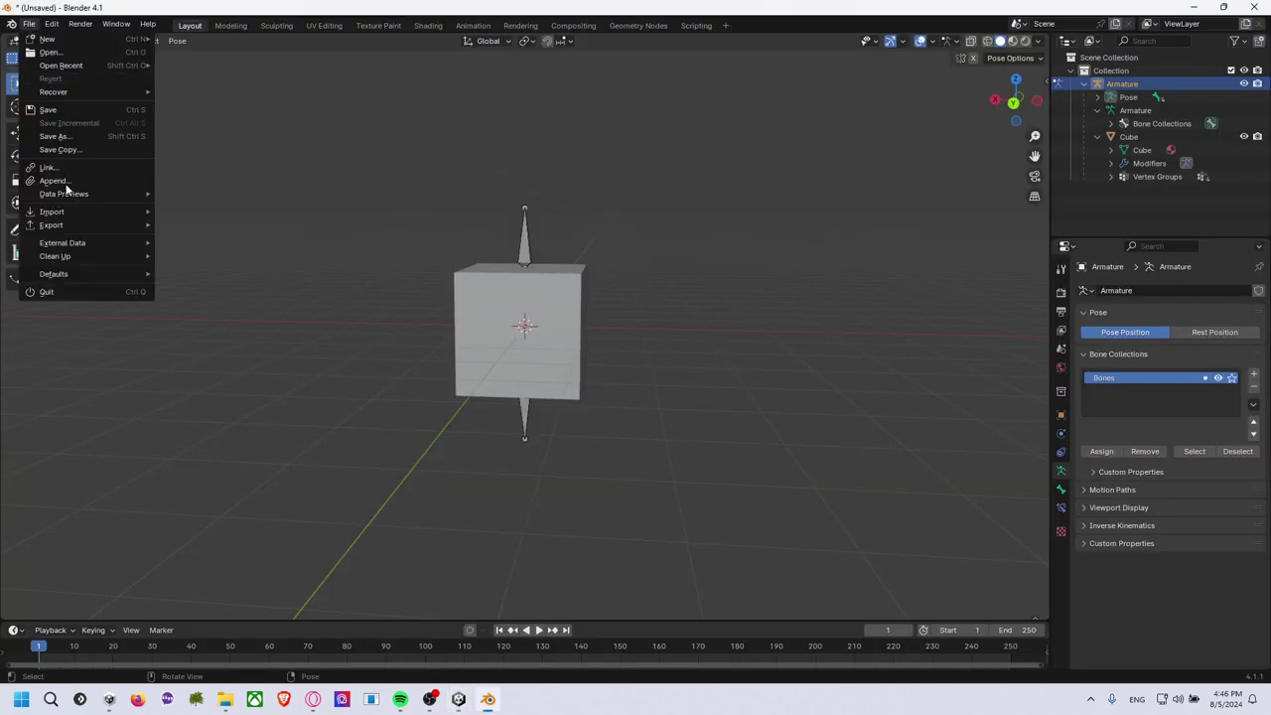
{"action": "left_click", "coordinate": [88, 137]}
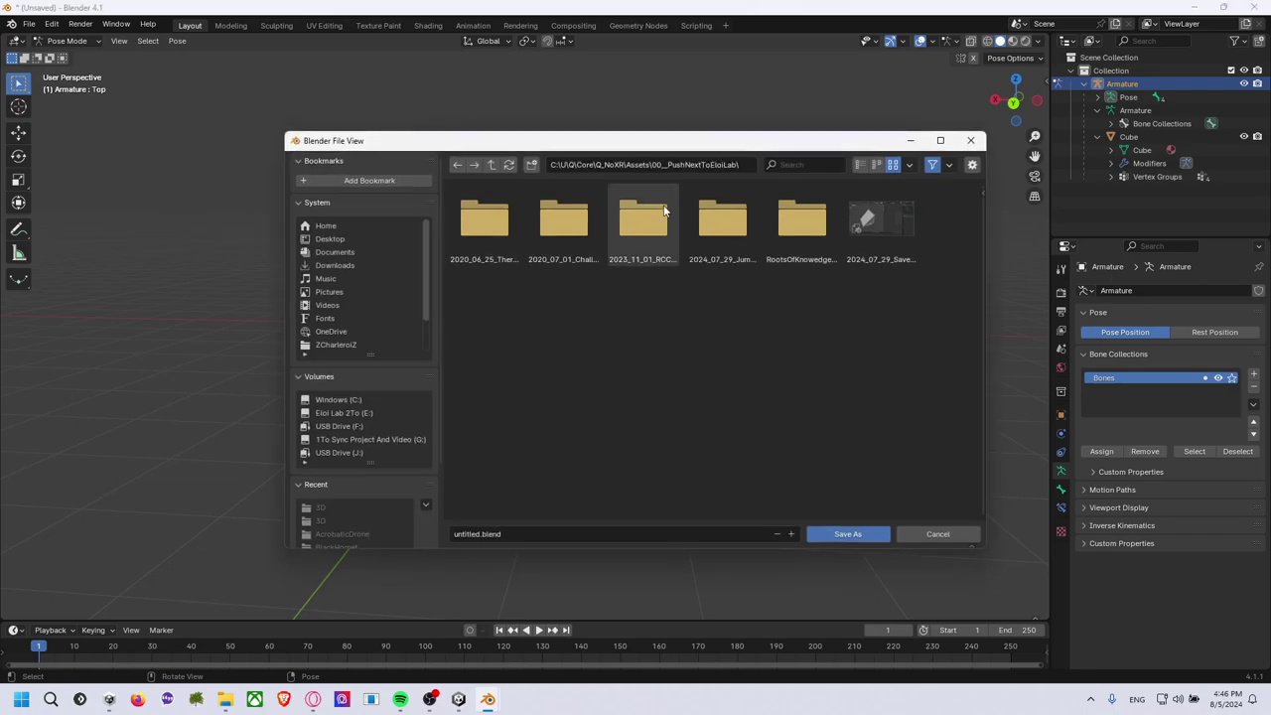
{"action": "left_click", "coordinate": [738, 167]}
{"action": "key", "text": "ctrl+v"}
{"action": "key", "text": "Return"}
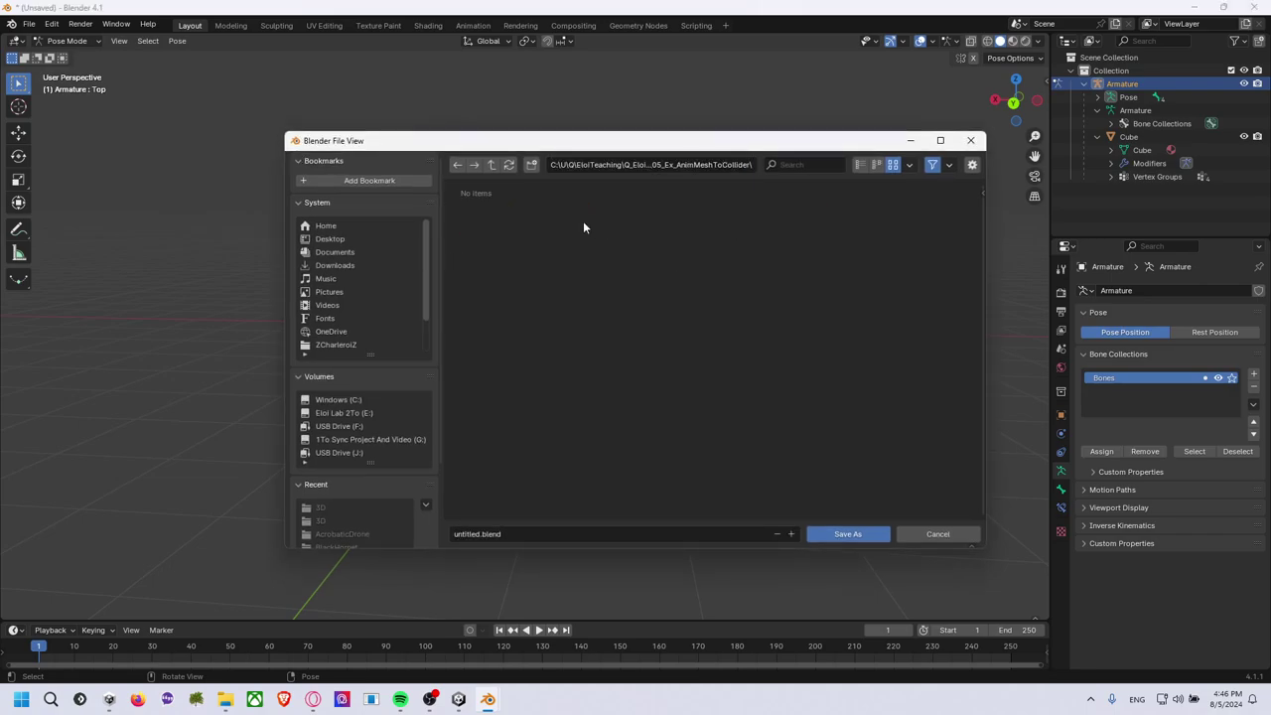
Create a new 3D folder there and save the scene as RigCube.blend.
{"action": "left_click", "coordinate": [532, 164]}
{"action": "type", "text": "3D"}
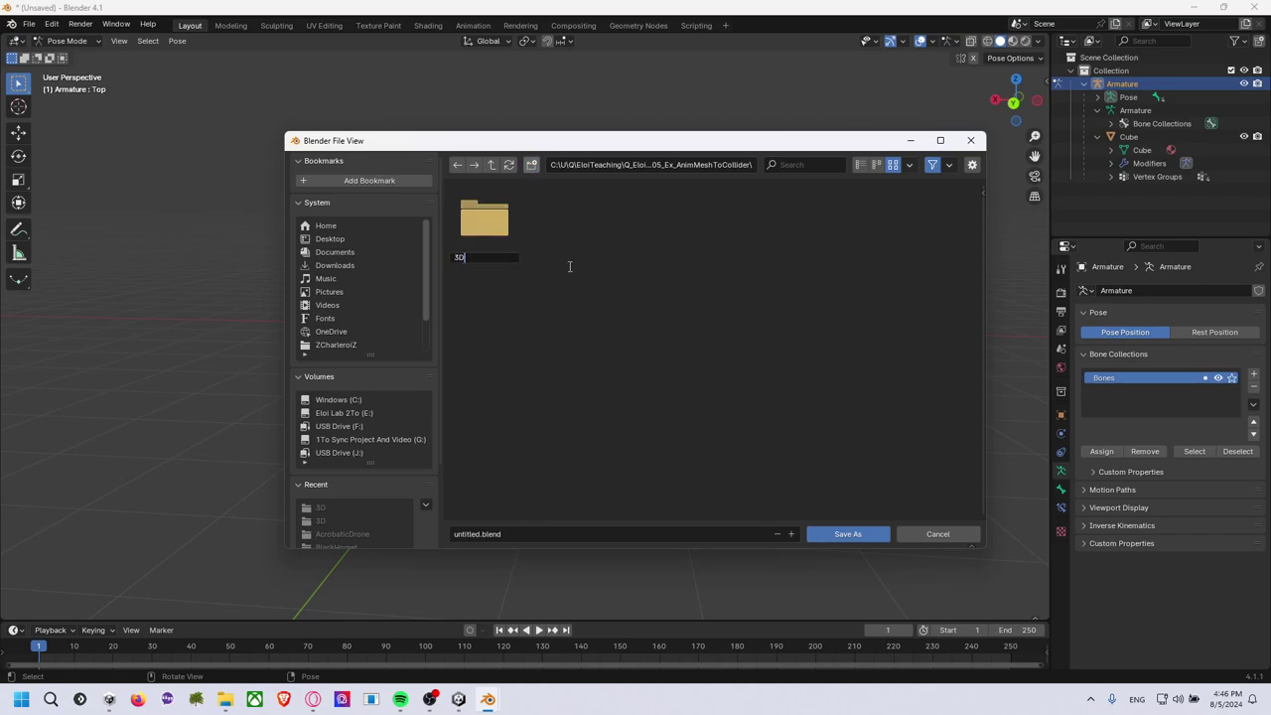
{"action": "key", "text": "Return"}
{"action": "double_click", "coordinate": [501, 237]}
{"action": "left_click", "coordinate": [611, 534]}
{"action": "type", "text": "RigCube"}
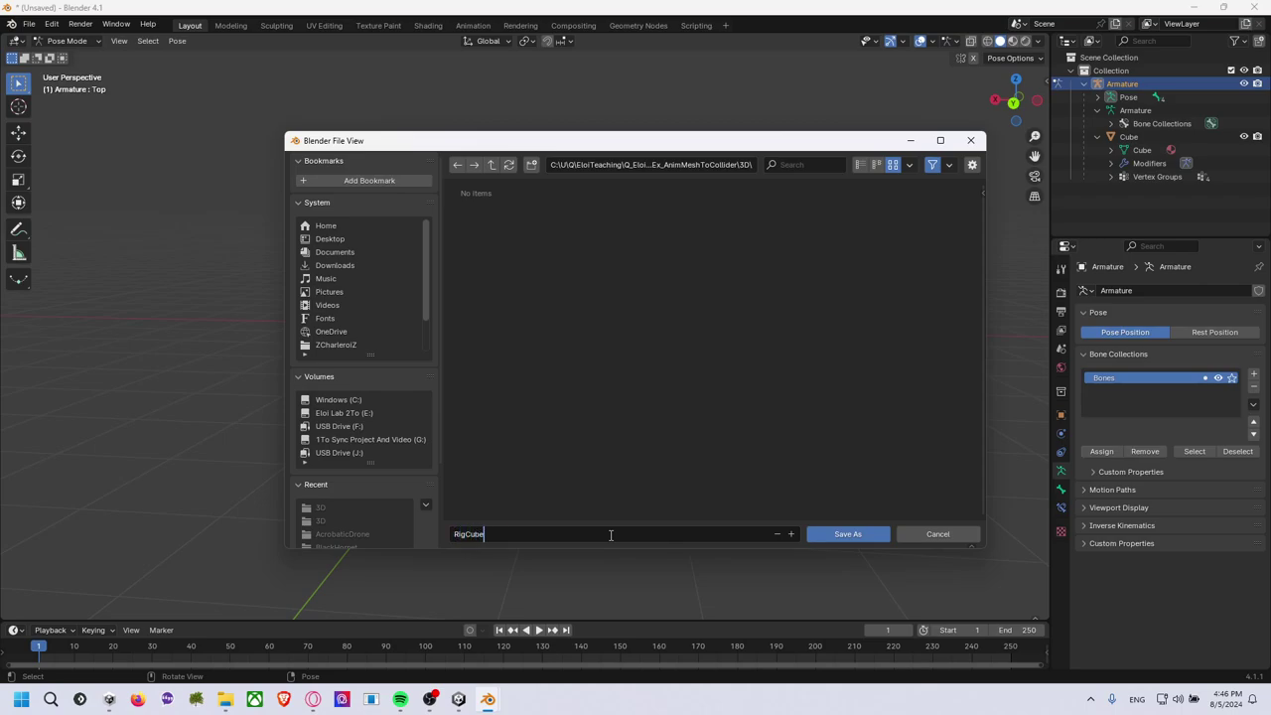
{"action": "key", "text": "Return"}
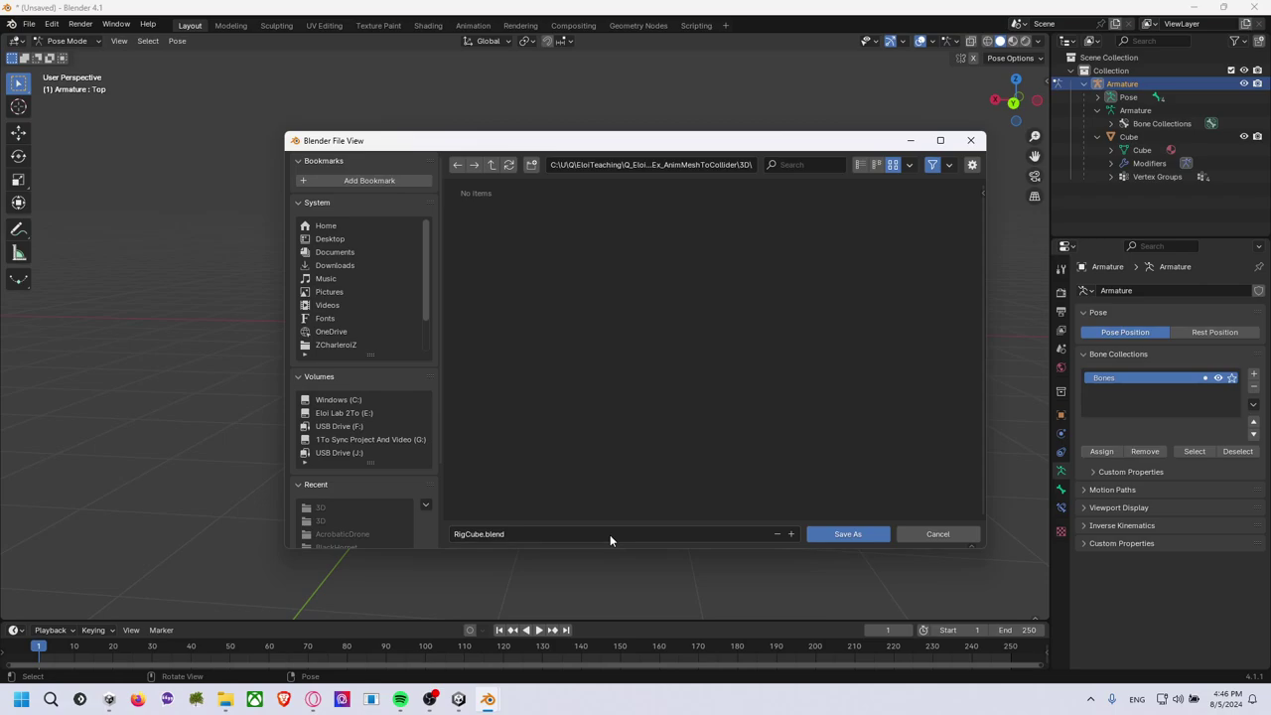
{"action": "left_click", "coordinate": [846, 534]}
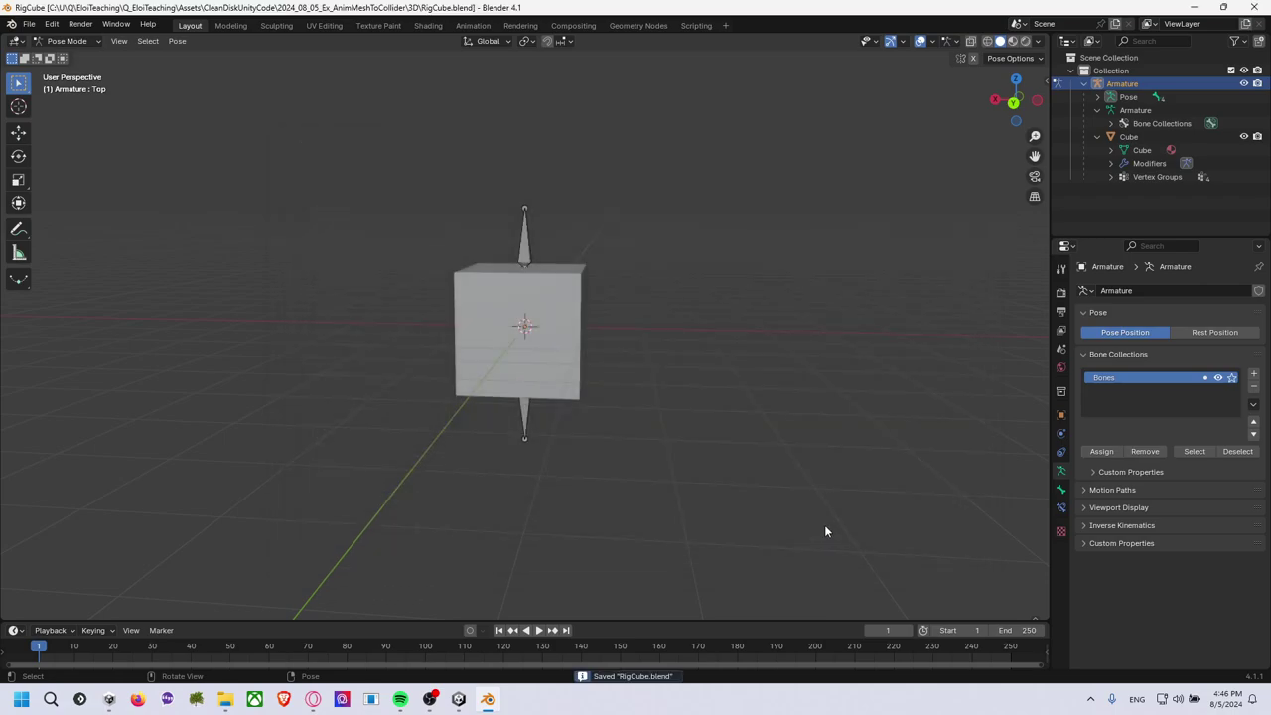
{"action": "left_click", "coordinate": [28, 23]}
{"action": "mouse_move", "coordinate": [50, 224]}
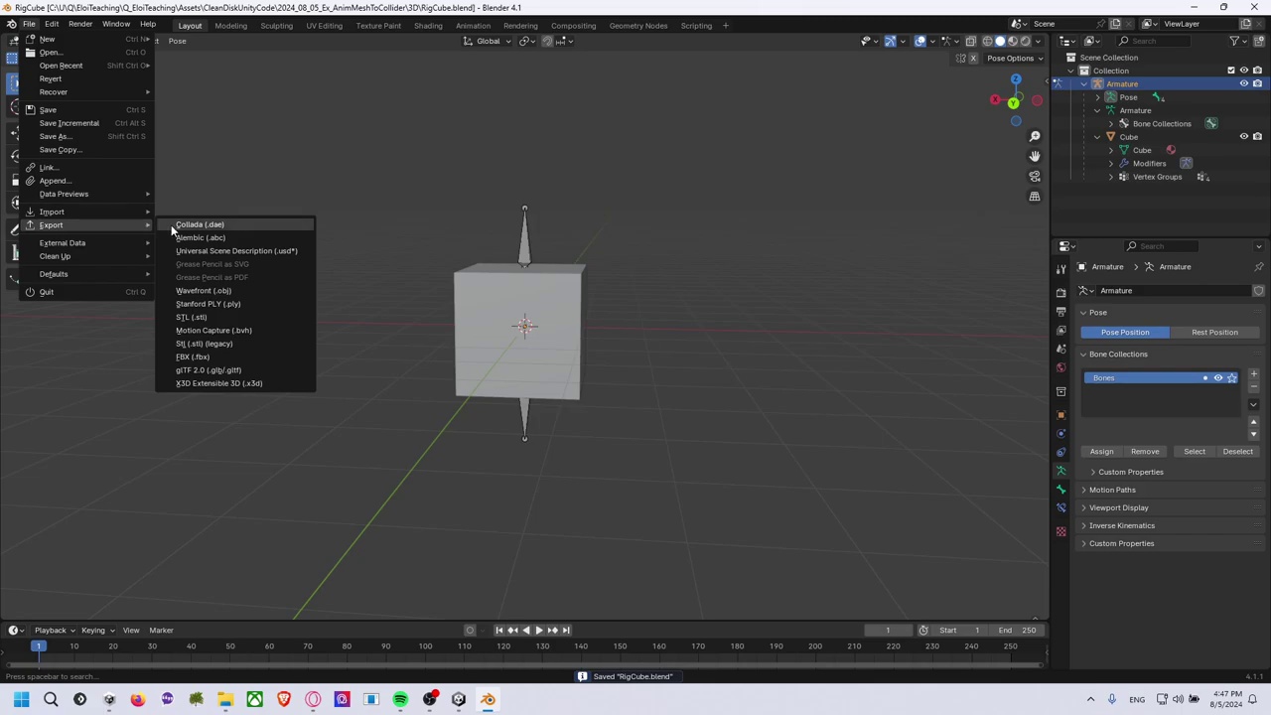
Export the rig as RigCube.fbx into the 3D folder, checking the Cube and bone hierarchy.
{"action": "left_click", "coordinate": [221, 354]}
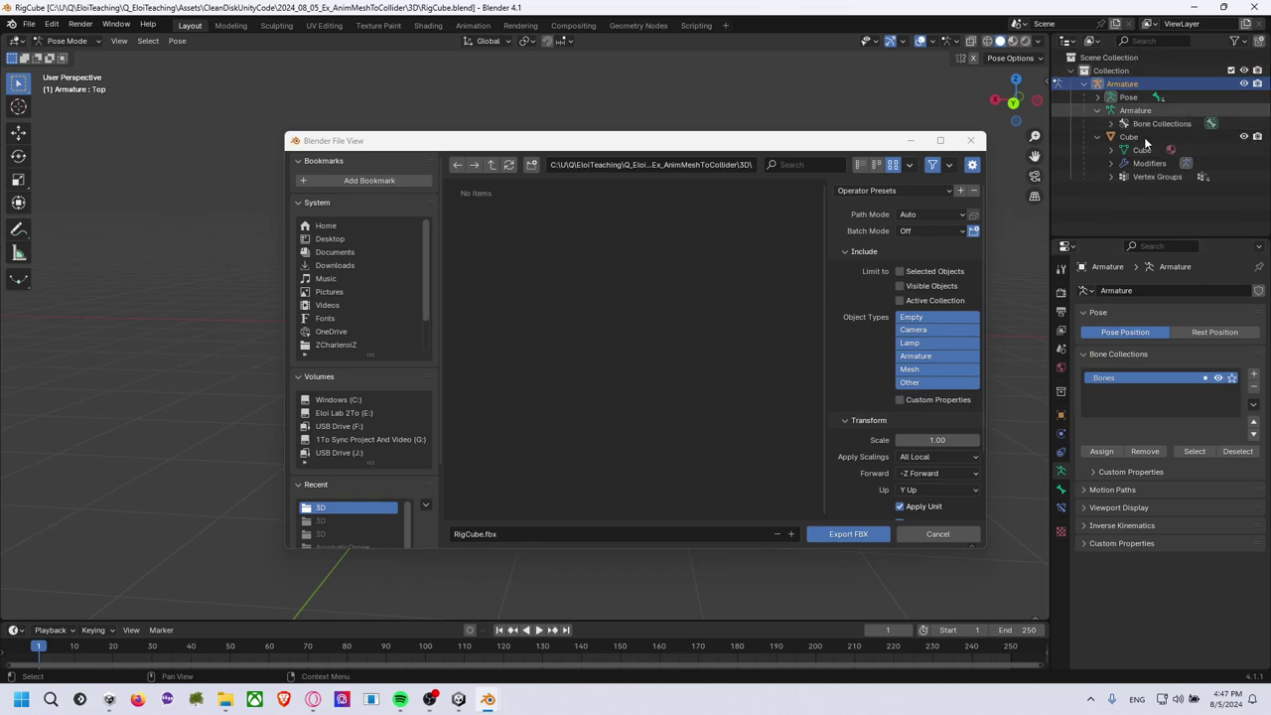
{"action": "left_click", "coordinate": [1110, 150]}
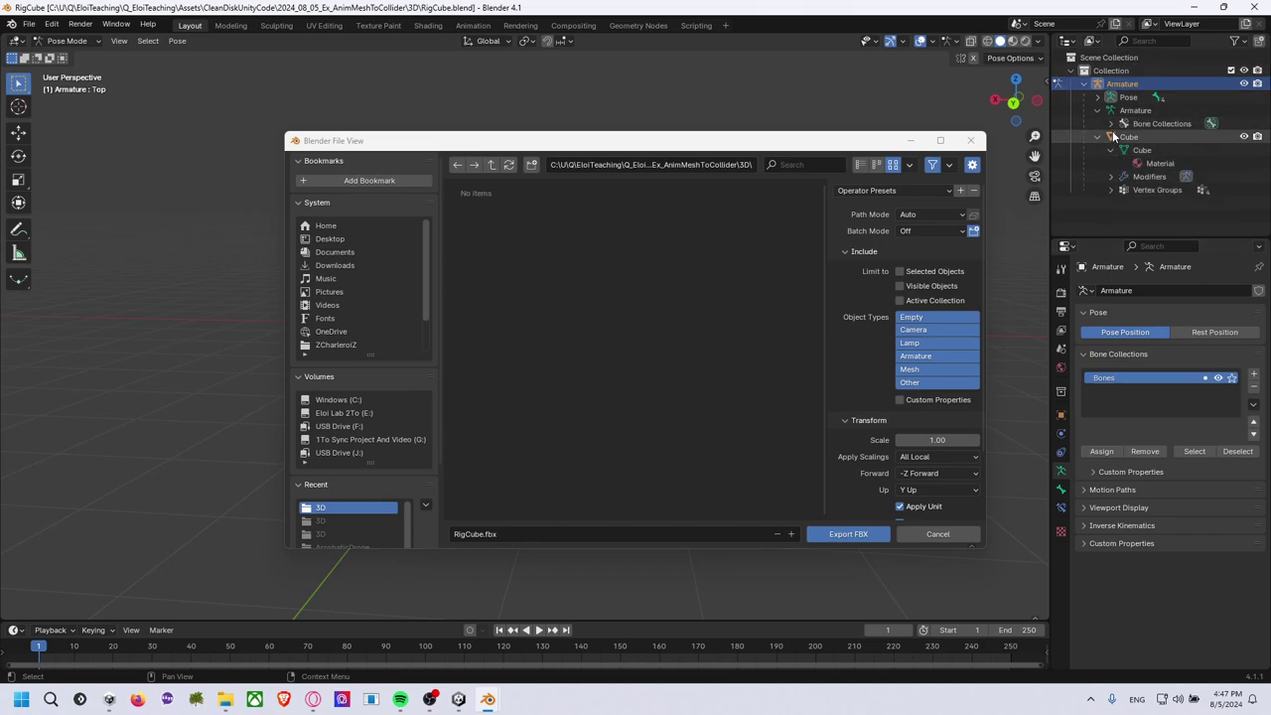
{"action": "left_click", "coordinate": [1097, 110]}
{"action": "left_click", "coordinate": [1099, 97]}
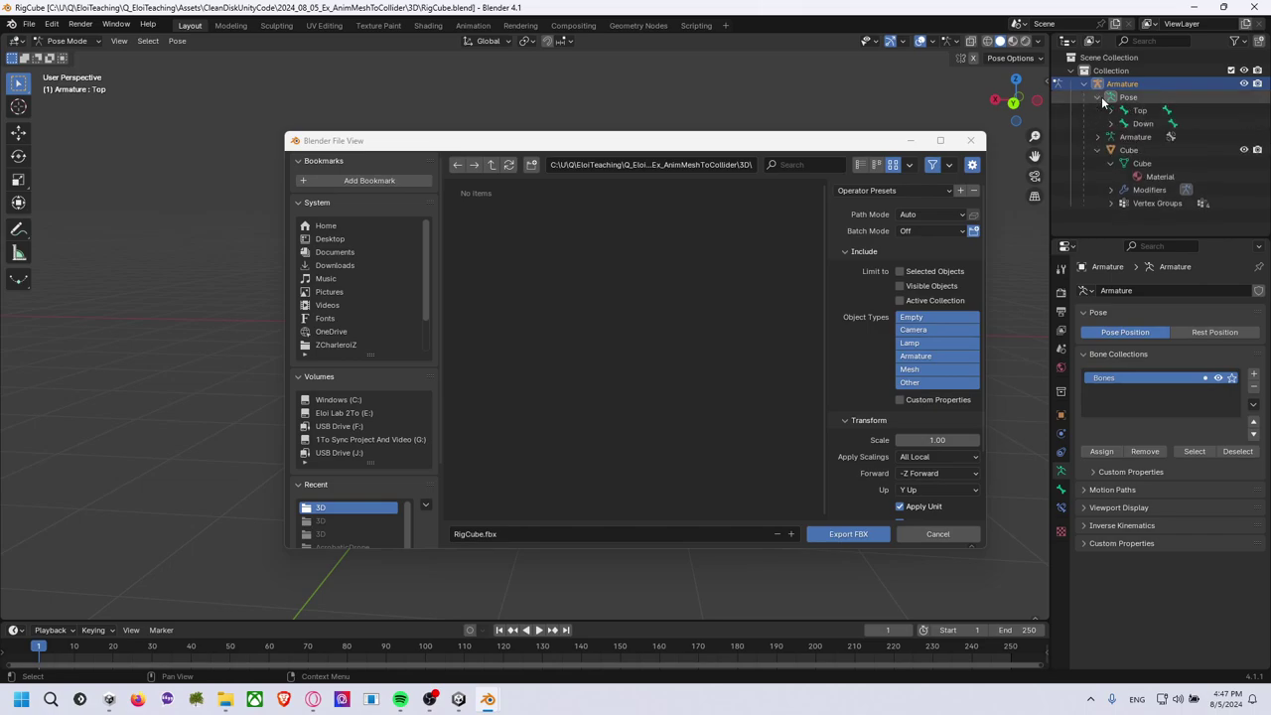
{"action": "left_click", "coordinate": [1110, 110]}
{"action": "left_click", "coordinate": [1109, 136]}
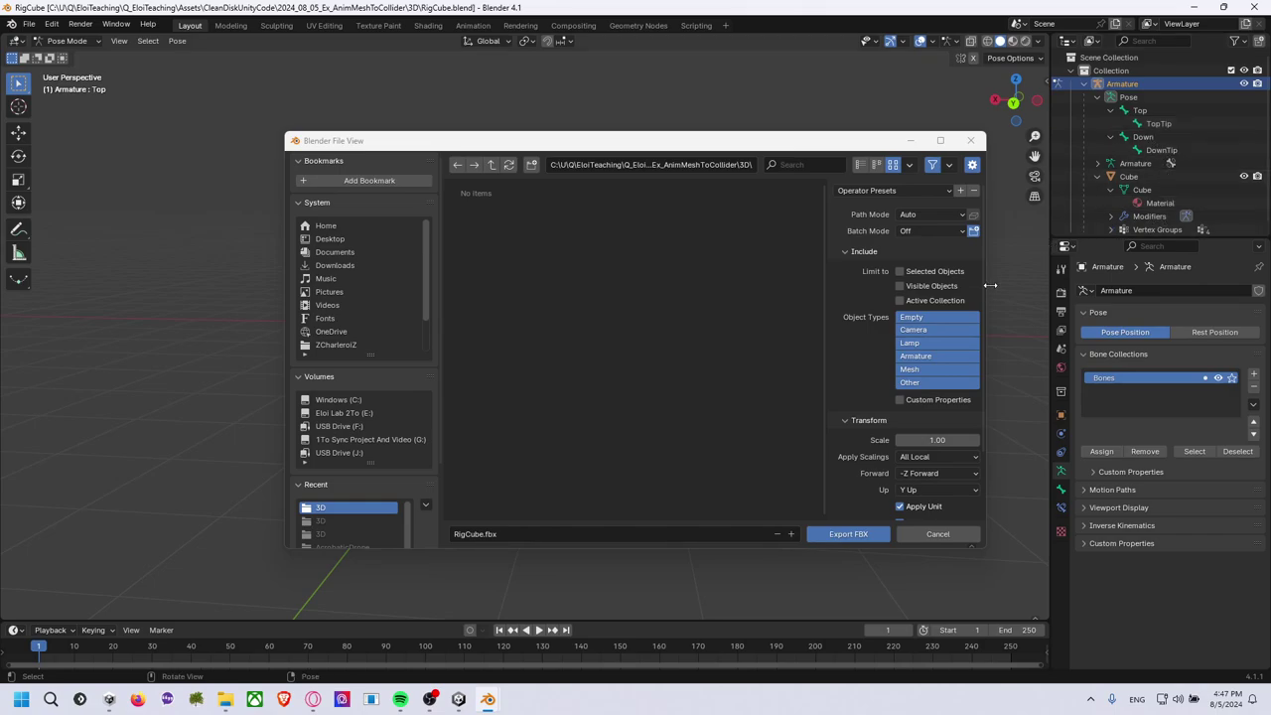
{"action": "left_click", "coordinate": [861, 534]}
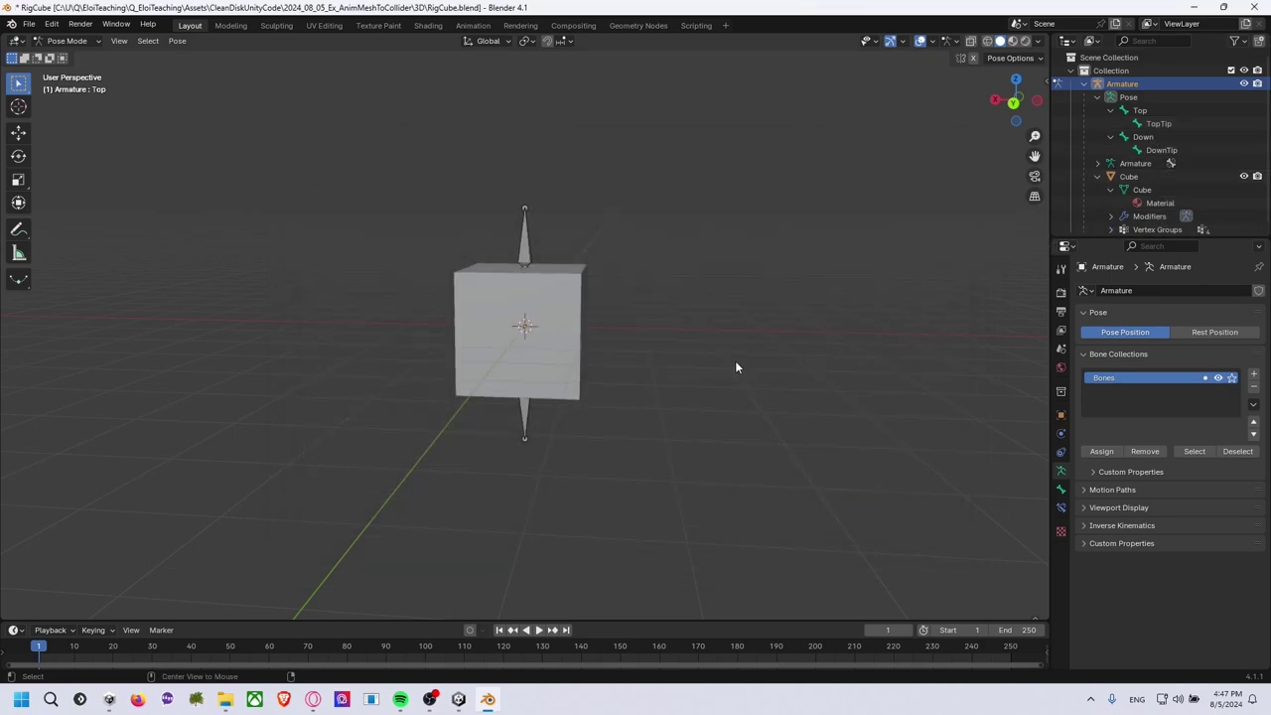
{"action": "key", "text": "alt+Tab"}
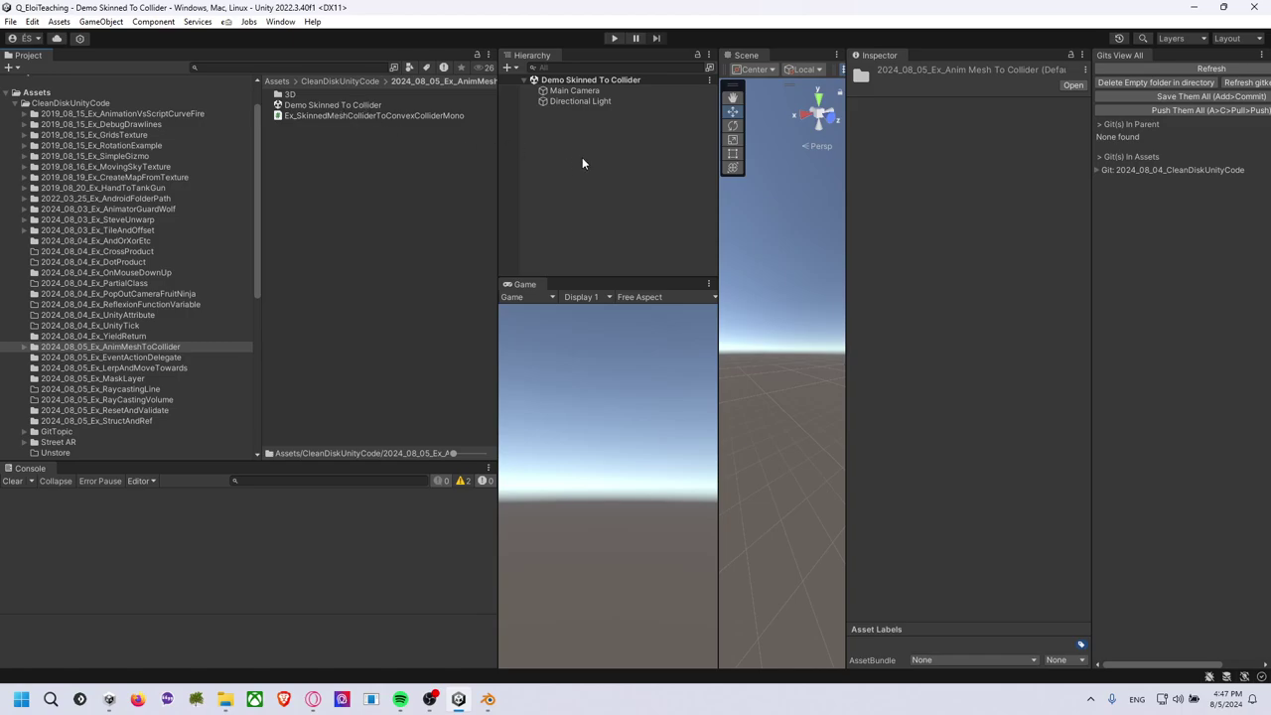
Open the 3D asset folder and drag the RigCube model into the Hierarchy.
{"action": "double_click", "coordinate": [289, 93]}
{"action": "left_click", "coordinate": [315, 104]}
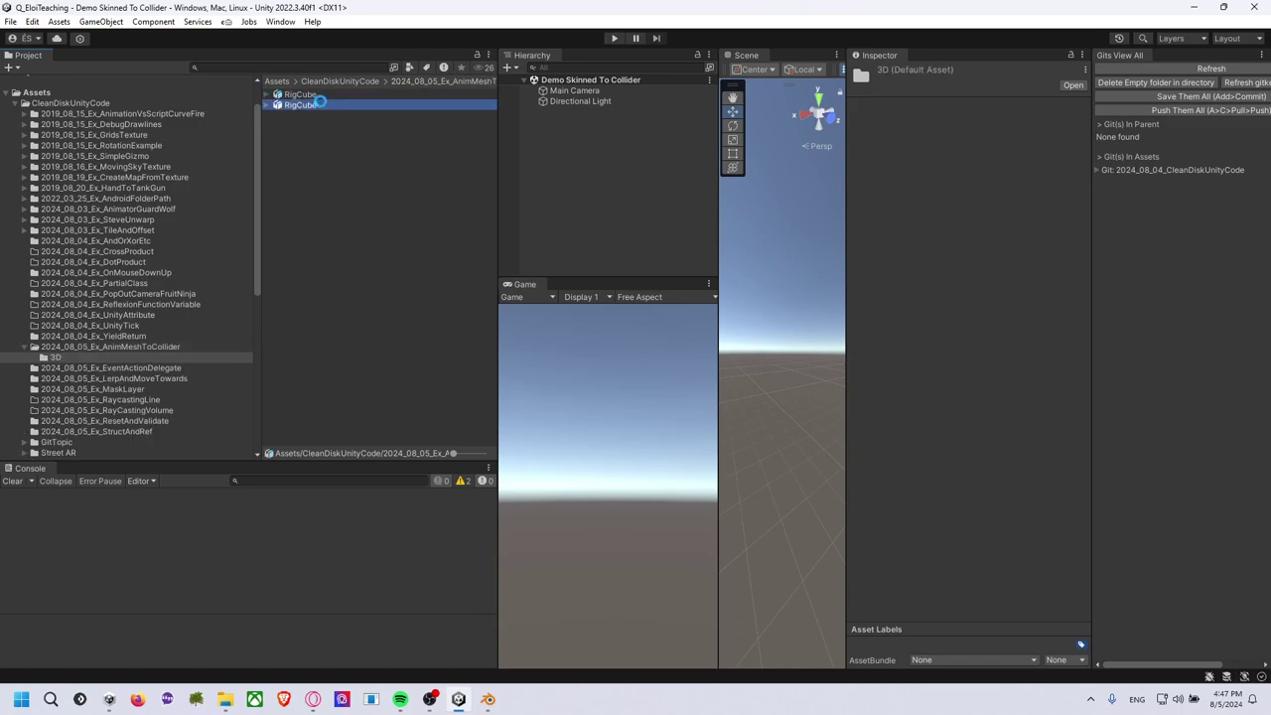
{"action": "left_click_drag", "start_coordinate": [497, 296], "coordinate": [673, 297]}
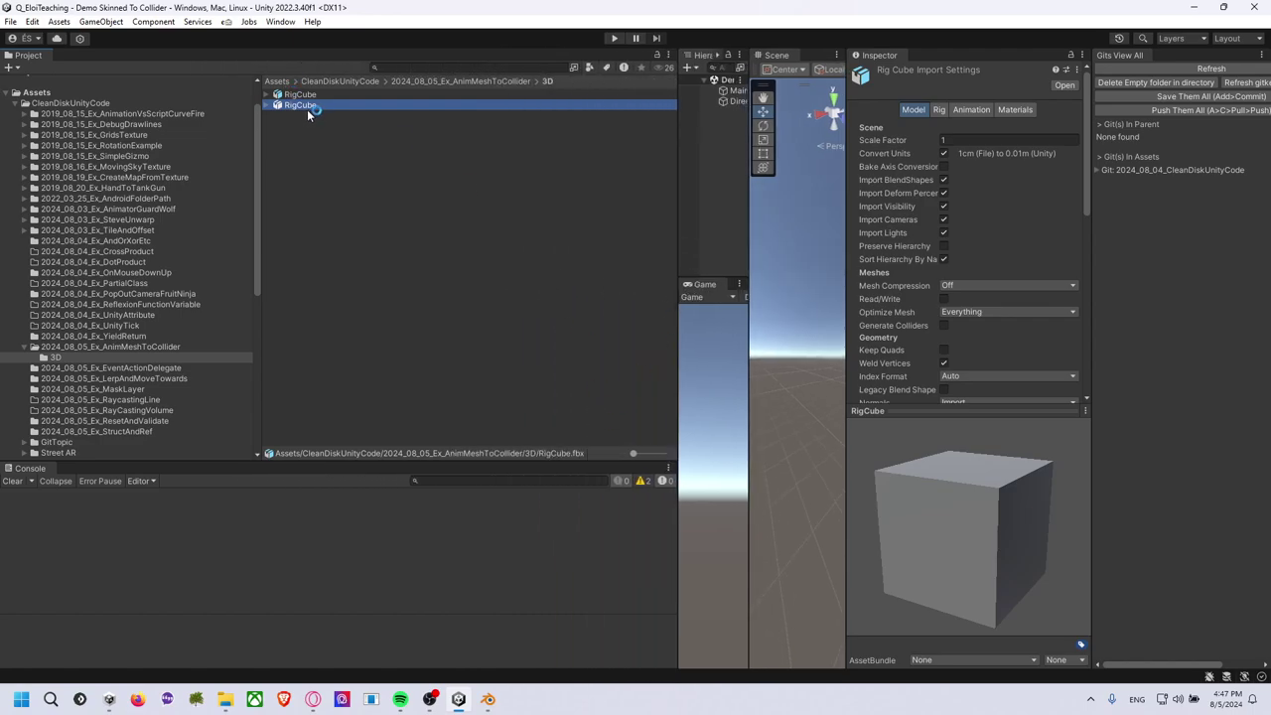
{"action": "mouse_move", "coordinate": [308, 105]}
{"action": "left_mouse_down"}
{"action": "mouse_move", "coordinate": [718, 171]}
{"action": "mouse_move", "coordinate": [425, 183]}
{"action": "left_mouse_up"}
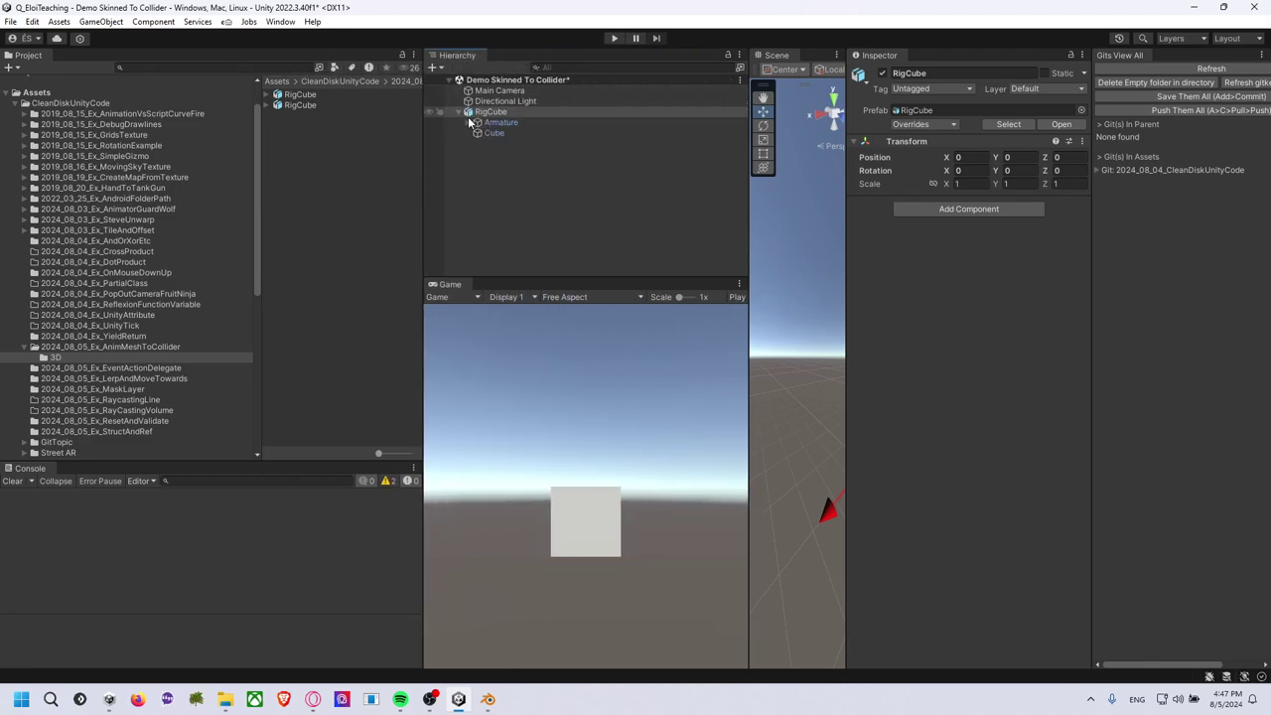
Expand RigCube's Armature bone chains, frame TopTip_end and move it up along Y.
{"action": "left_click", "coordinate": [493, 132]}
{"action": "left_click", "coordinate": [502, 121]}
{"action": "left_click", "coordinate": [477, 121]}
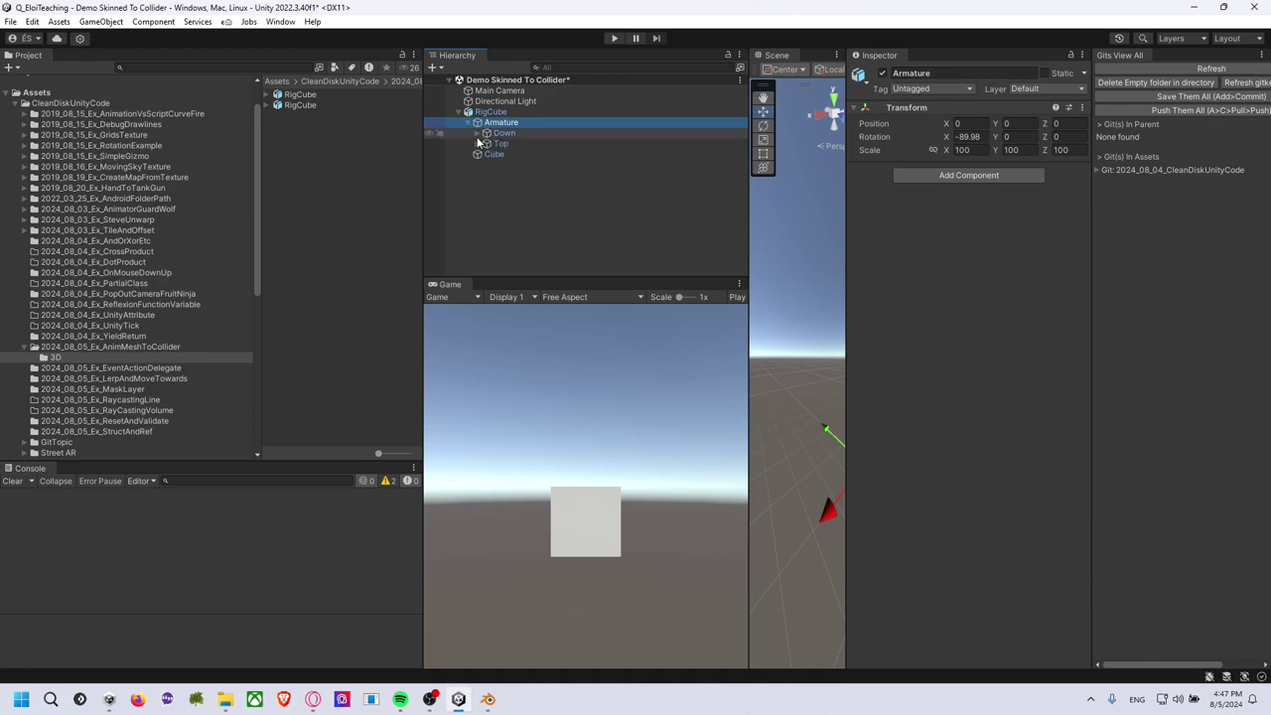
{"action": "left_click", "coordinate": [476, 132]}
{"action": "left_click", "coordinate": [486, 143]}
{"action": "left_click", "coordinate": [476, 164]}
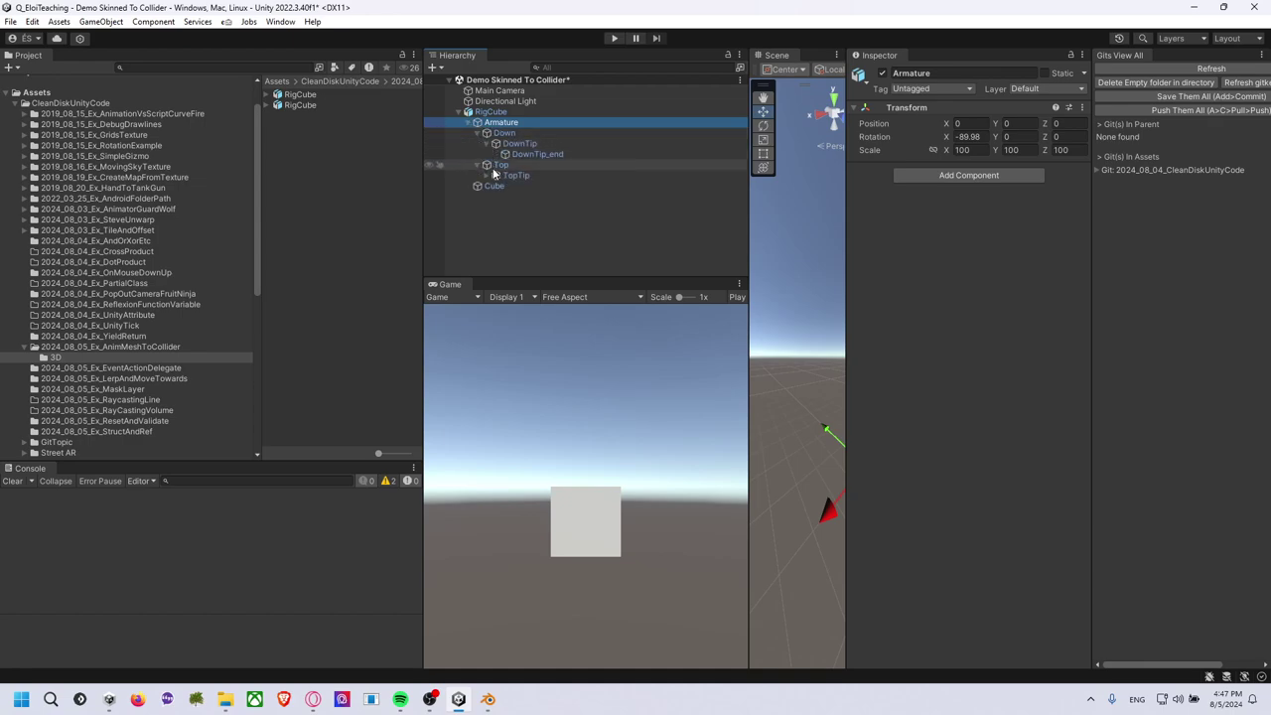
{"action": "left_click", "coordinate": [493, 175]}
{"action": "left_click", "coordinate": [536, 187]}
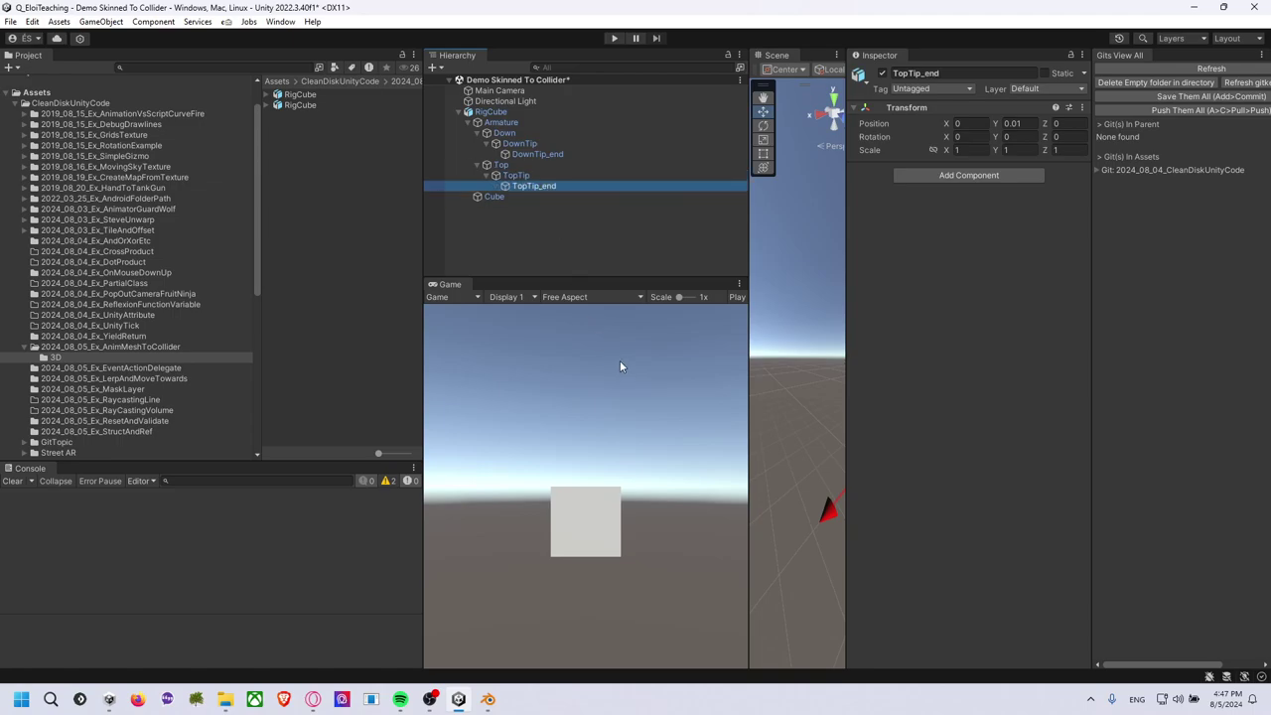
{"action": "key", "text": "f"}
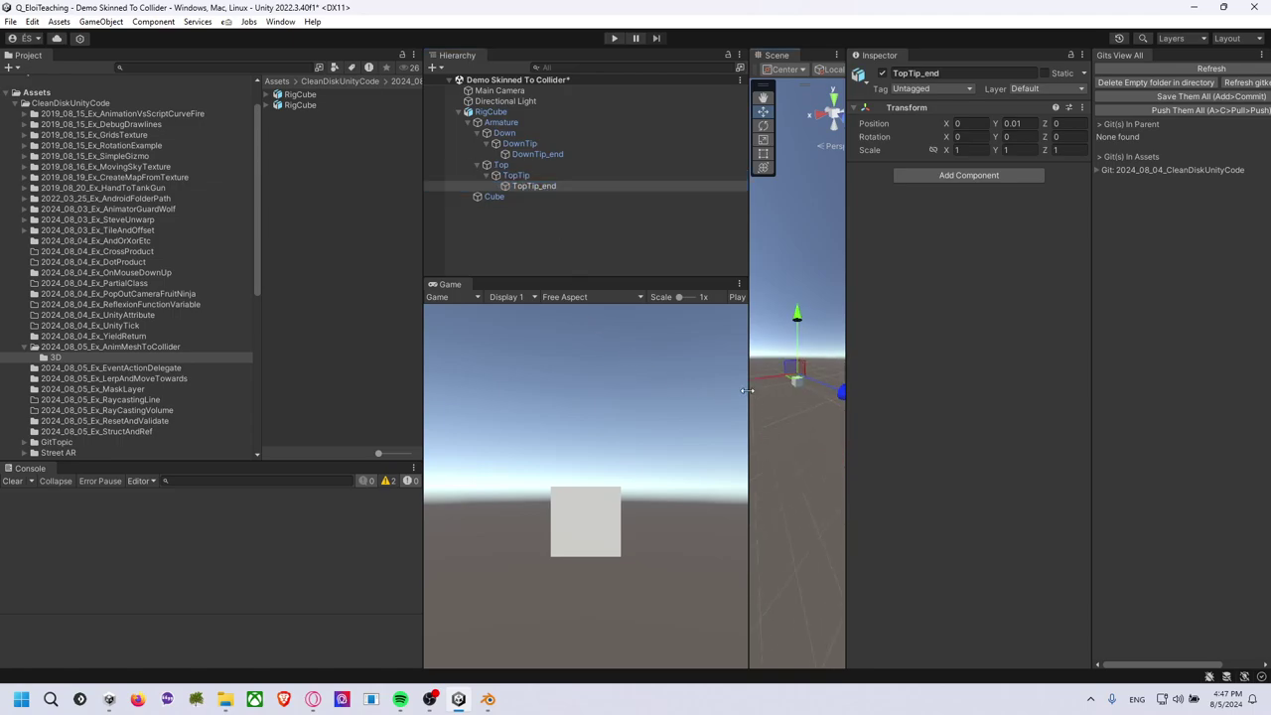
{"action": "left_click_drag", "start_coordinate": [750, 397], "coordinate": [669, 400]}
{"action": "scroll", "coordinate": [759, 397], "scroll_direction": "up", "scroll_amount": 5}
{"action": "scroll", "coordinate": [760, 377], "scroll_direction": "down", "scroll_amount": 2}
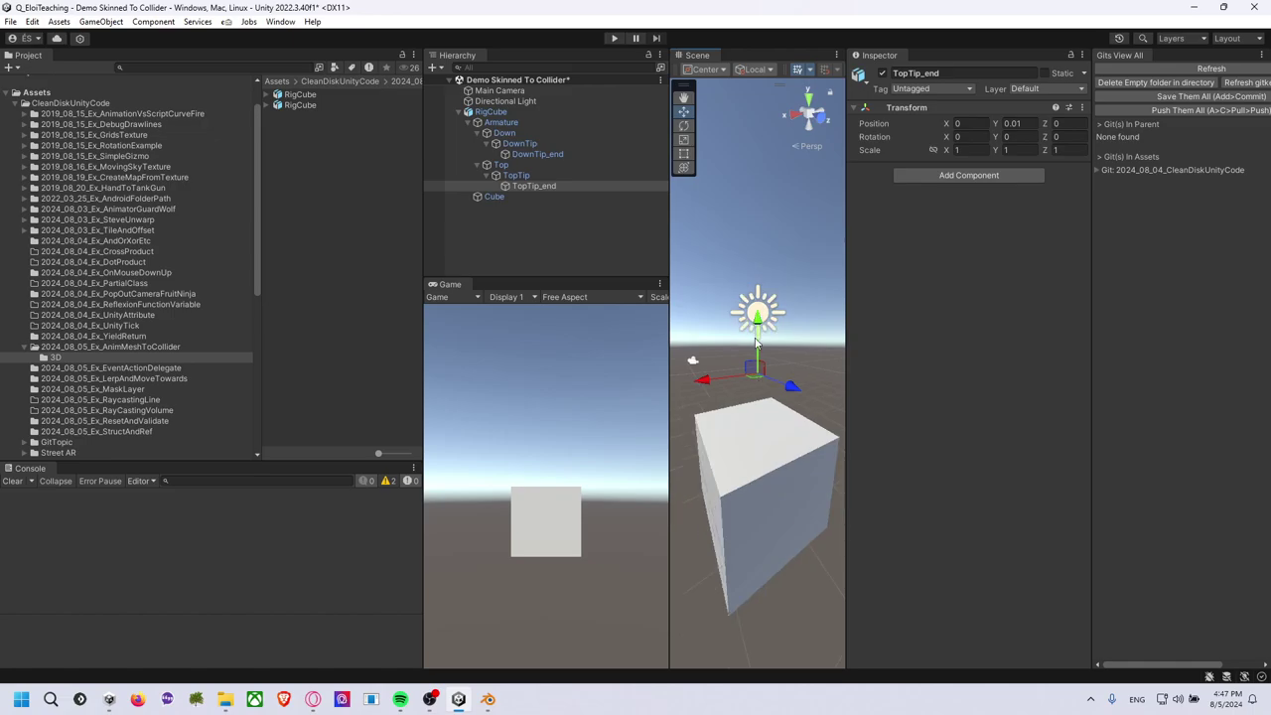
{"action": "left_click_drag", "start_coordinate": [770, 365], "coordinate": [773, 290]}
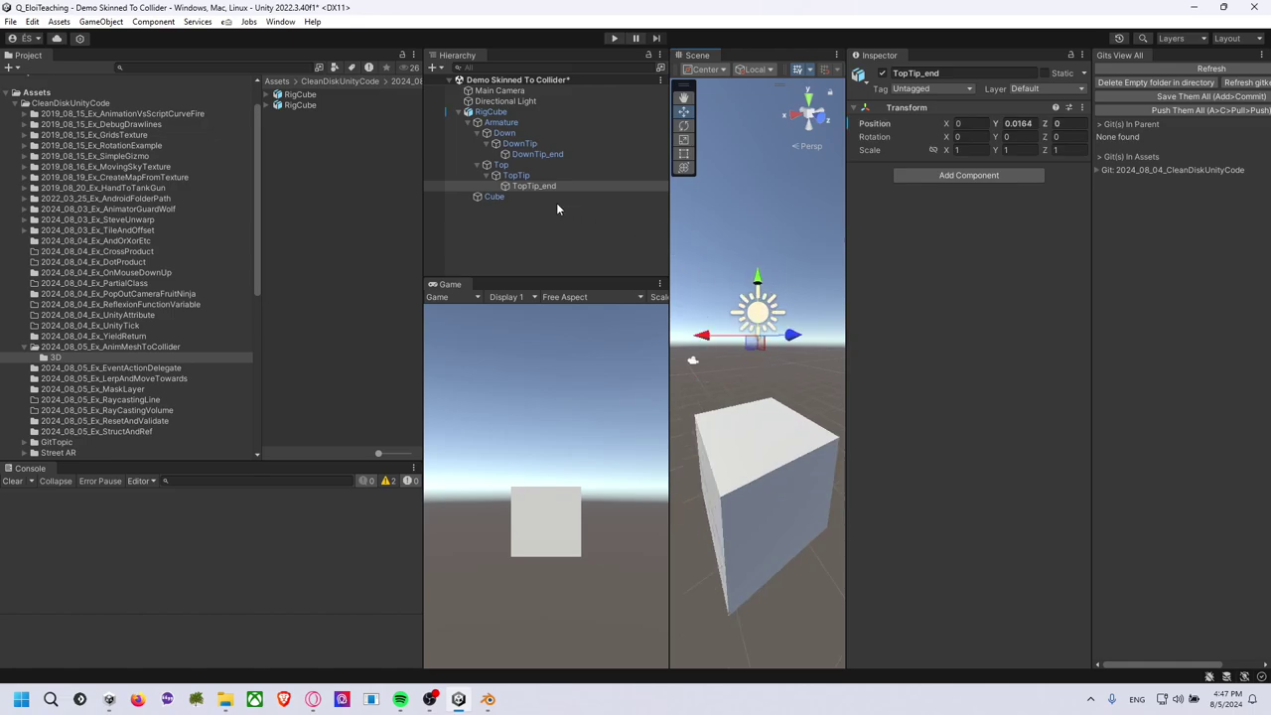
Drag the Top bone to stretch the cube, undo it, and switch to the front view.
{"action": "left_click", "coordinate": [515, 175]}
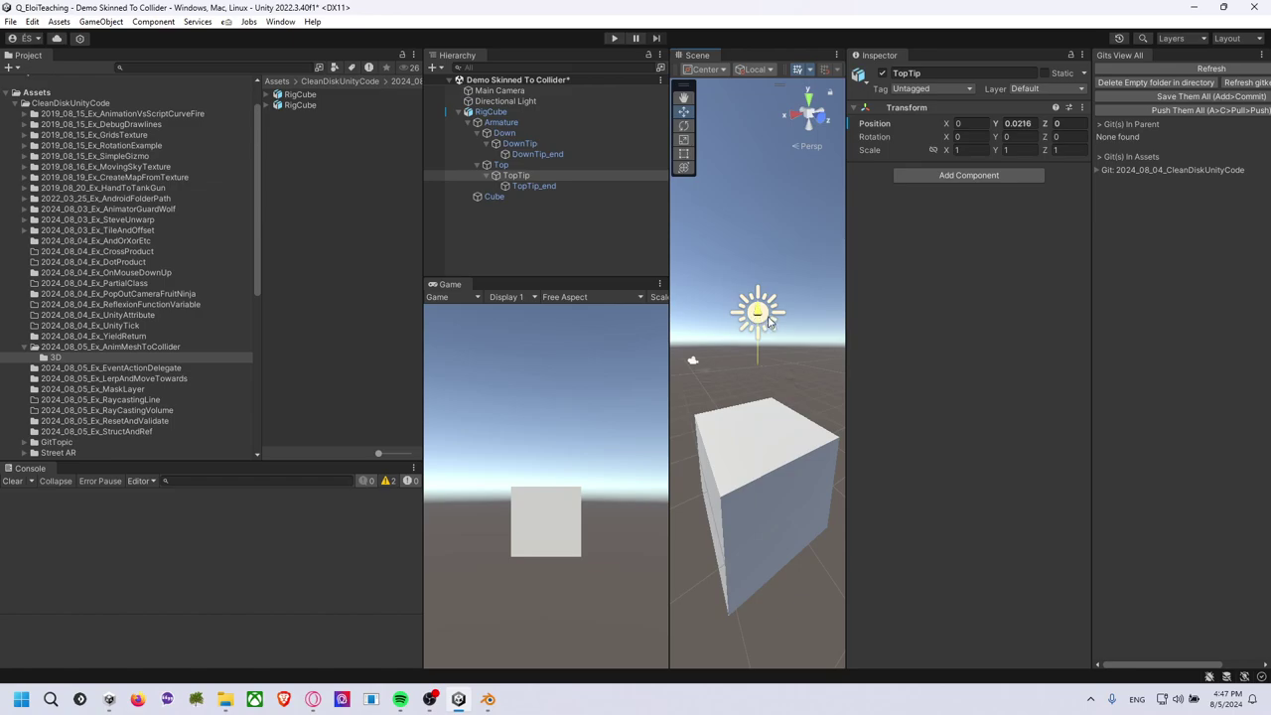
{"action": "left_click", "coordinate": [571, 164]}
{"action": "left_click_drag", "start_coordinate": [760, 427], "coordinate": [757, 363]}
{"action": "key", "text": "ctrl+z"}
{"action": "middle_click_drag", "start_coordinate": [793, 407], "coordinate": [744, 283]}
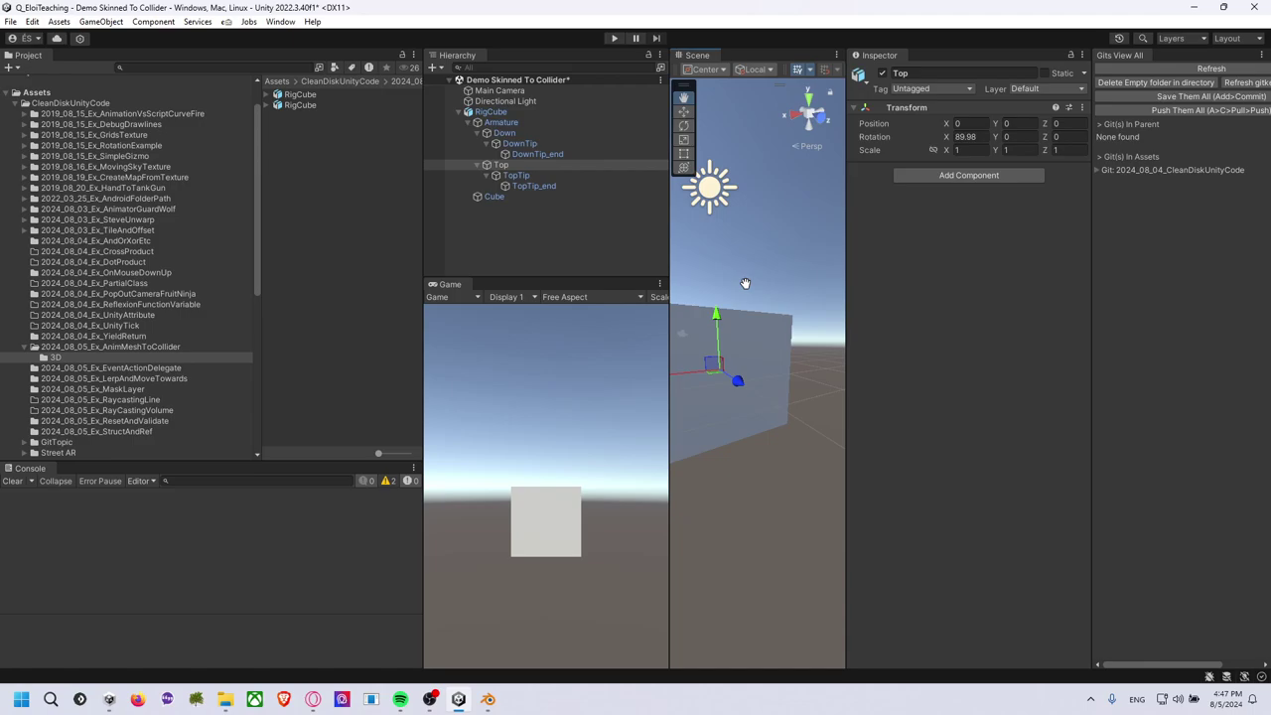
{"action": "left_click", "coordinate": [816, 123]}
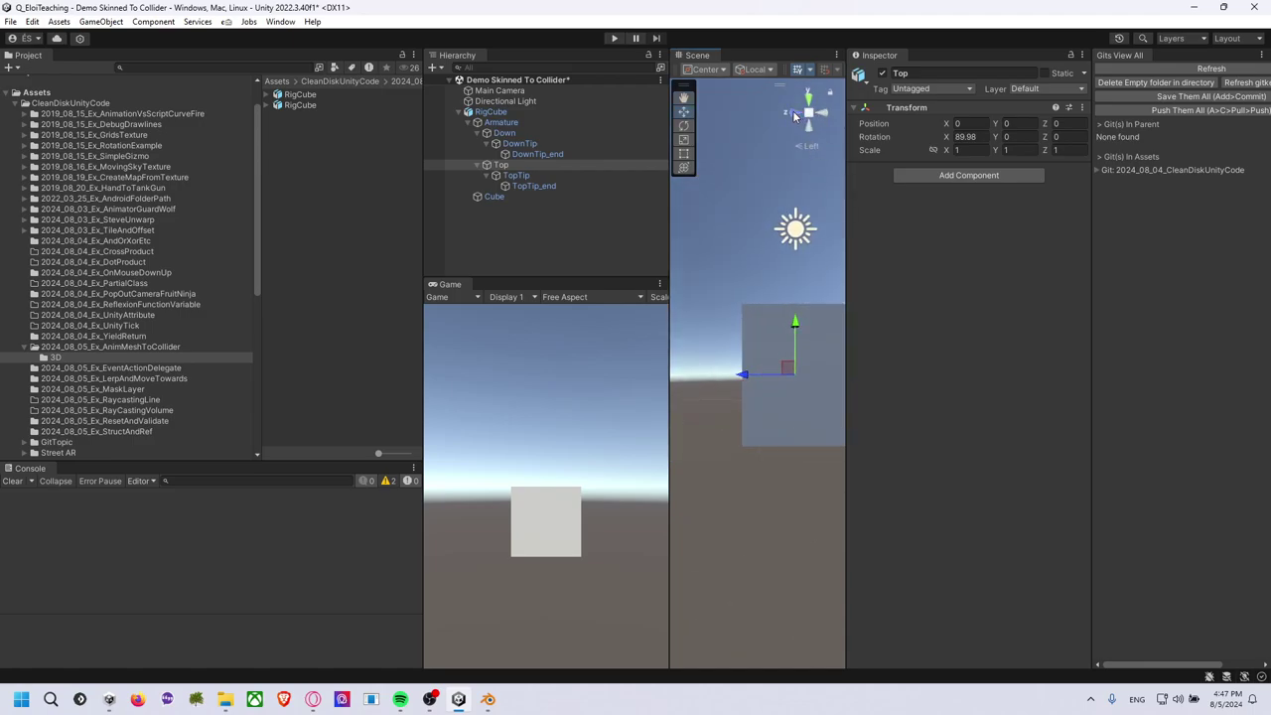
{"action": "left_click", "coordinate": [792, 110]}
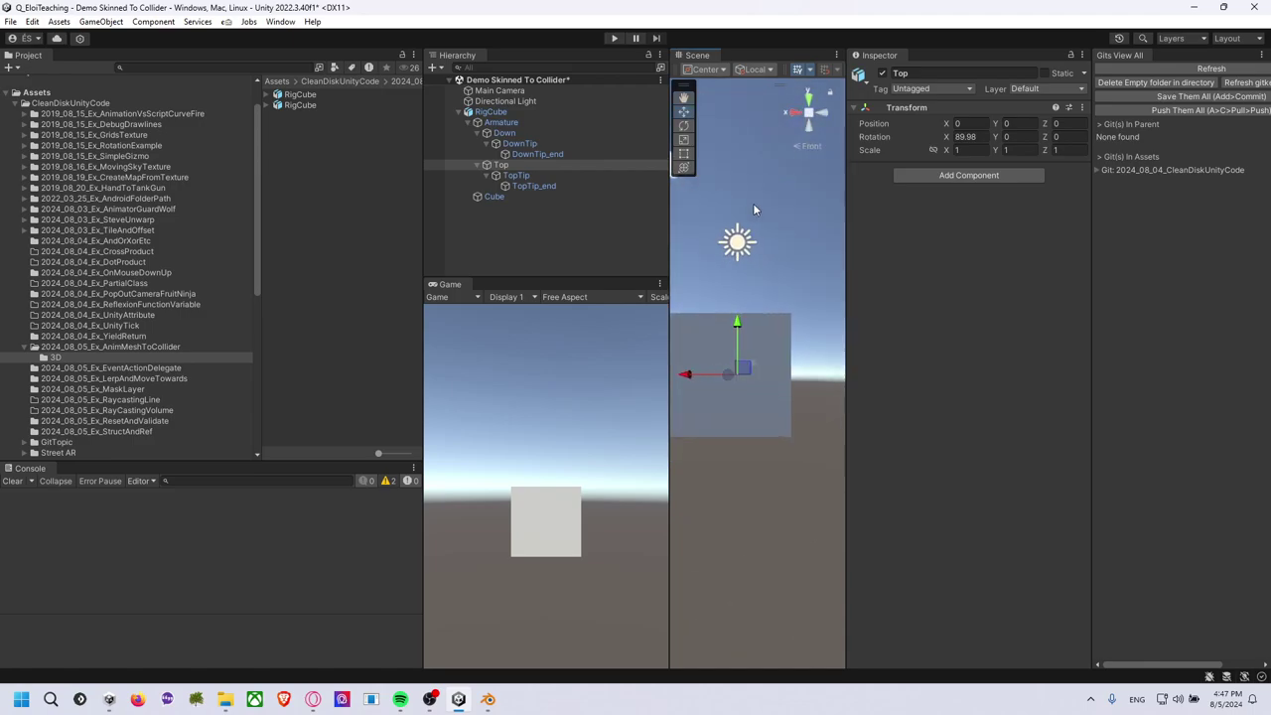
Nudge the TopTip bone down, undo and redo, then select the skinned Cube and return to Blender.
{"action": "left_click", "coordinate": [781, 354]}
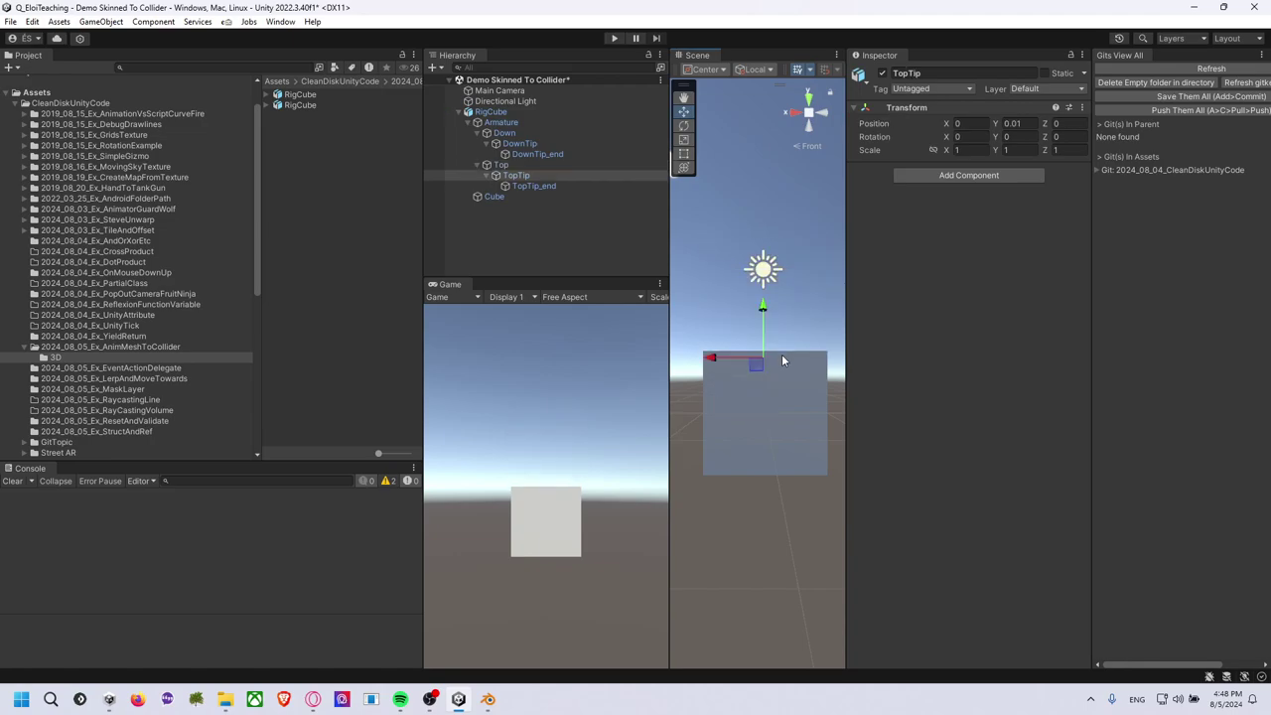
{"action": "left_click", "coordinate": [543, 186]}
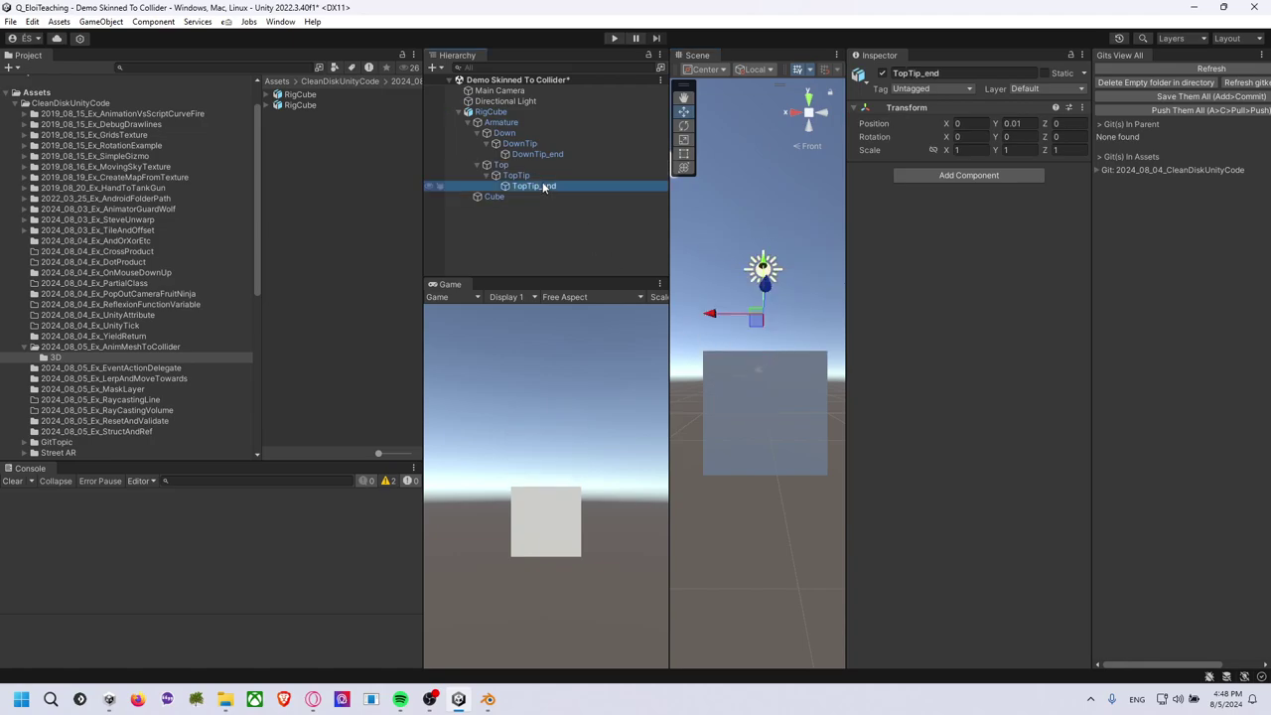
{"action": "left_click", "coordinate": [545, 177]}
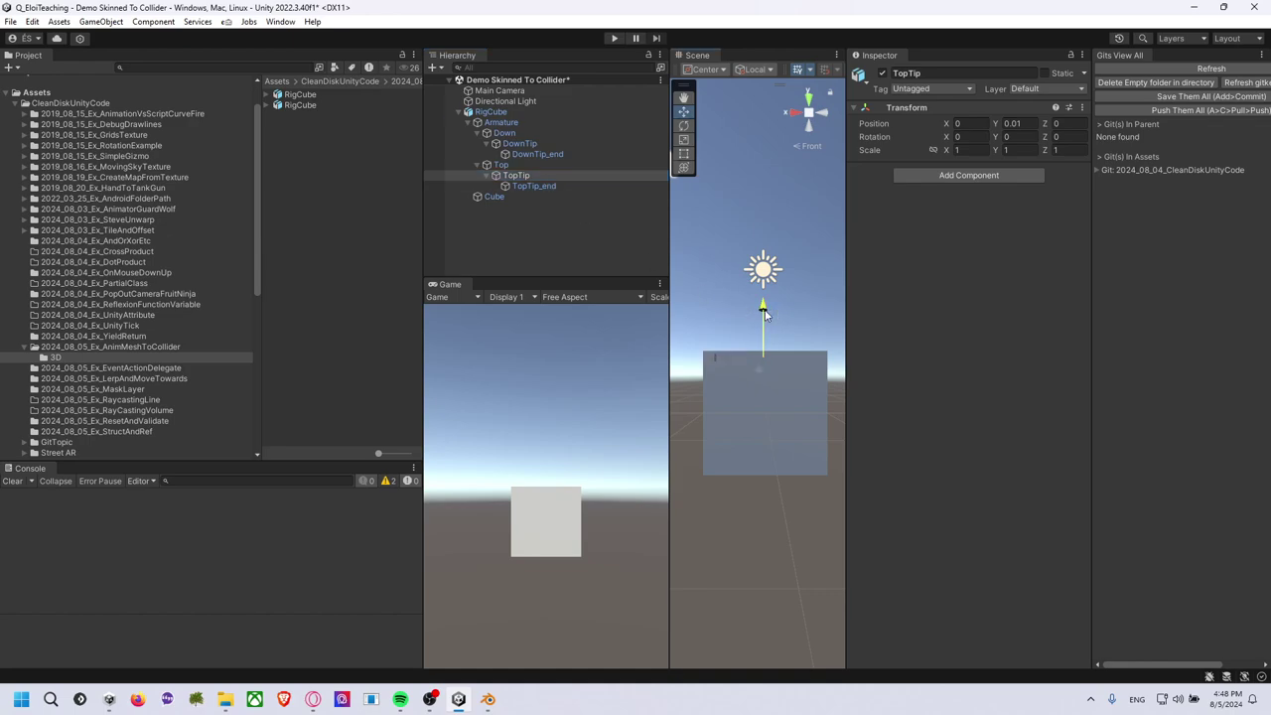
{"action": "left_click_drag", "start_coordinate": [760, 344], "coordinate": [760, 355]}
{"action": "key", "text": "ctrl+z"}
{"action": "key", "text": "ctrl+z"}
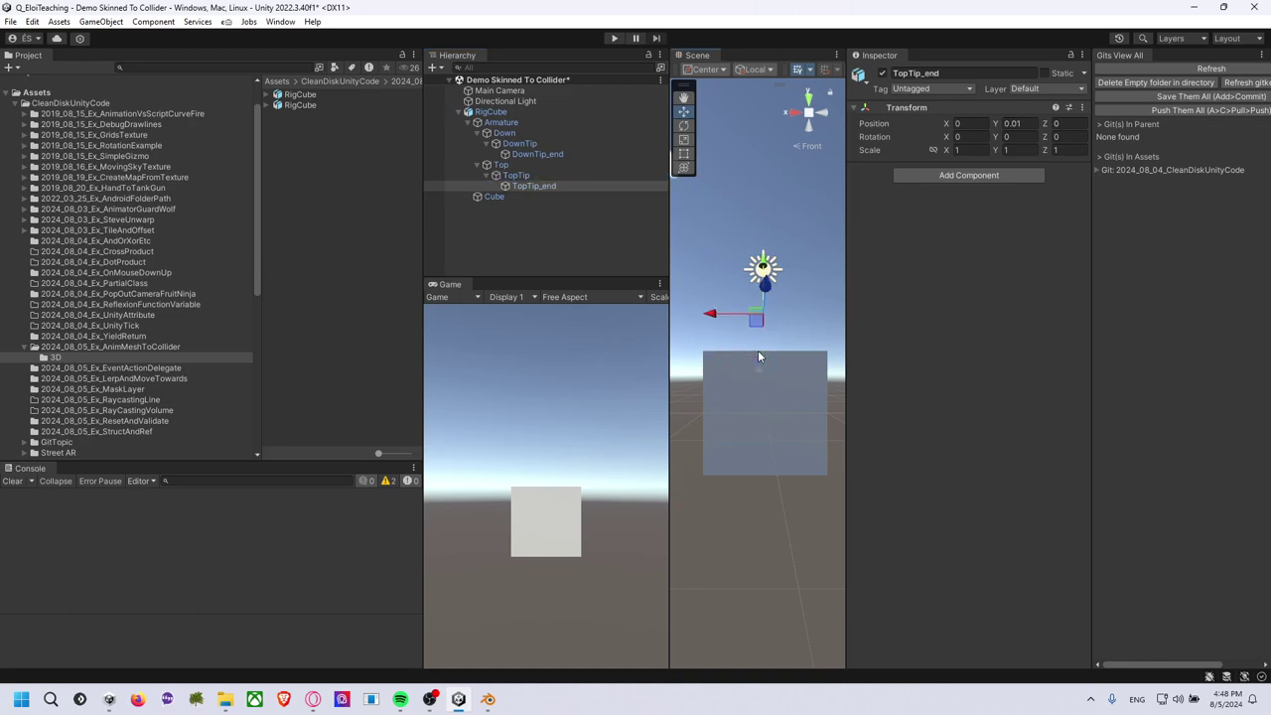
{"action": "key", "text": "ctrl+y"}
{"action": "key", "text": "ctrl+z"}
{"action": "key", "text": "ctrl+y"}
{"action": "left_click", "coordinate": [757, 349]}
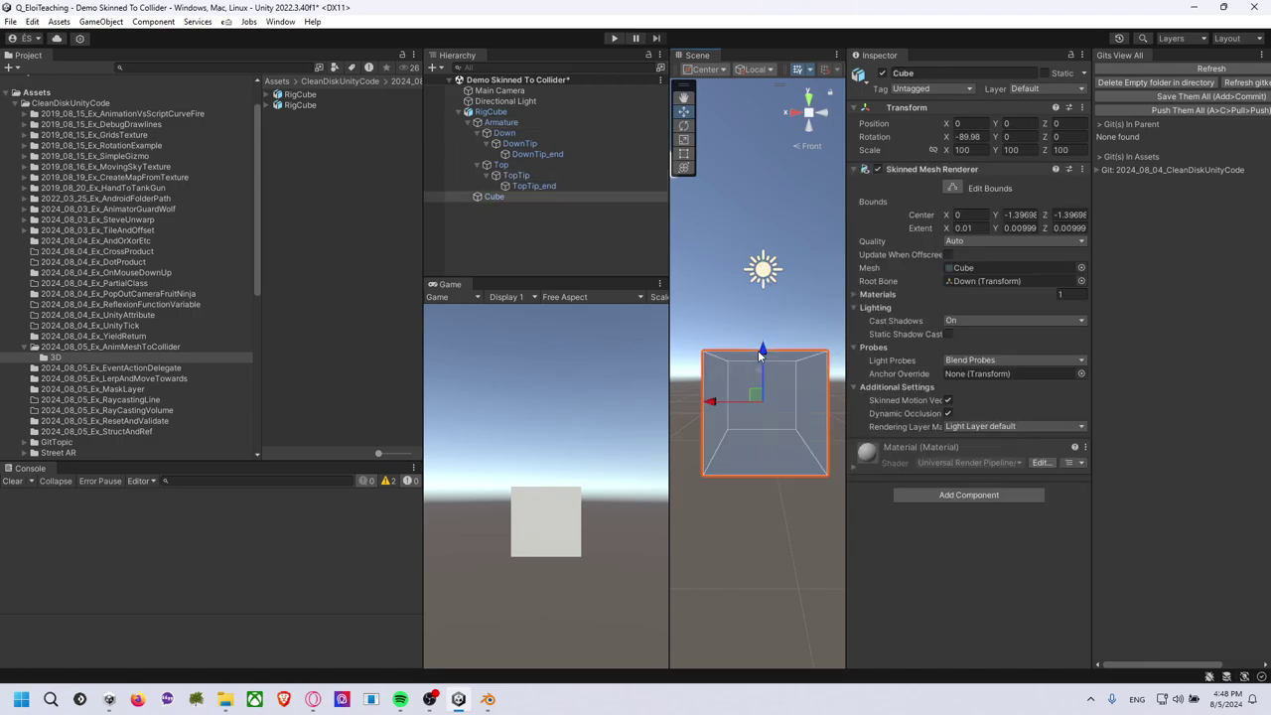
{"action": "key", "text": "alt+Tab"}
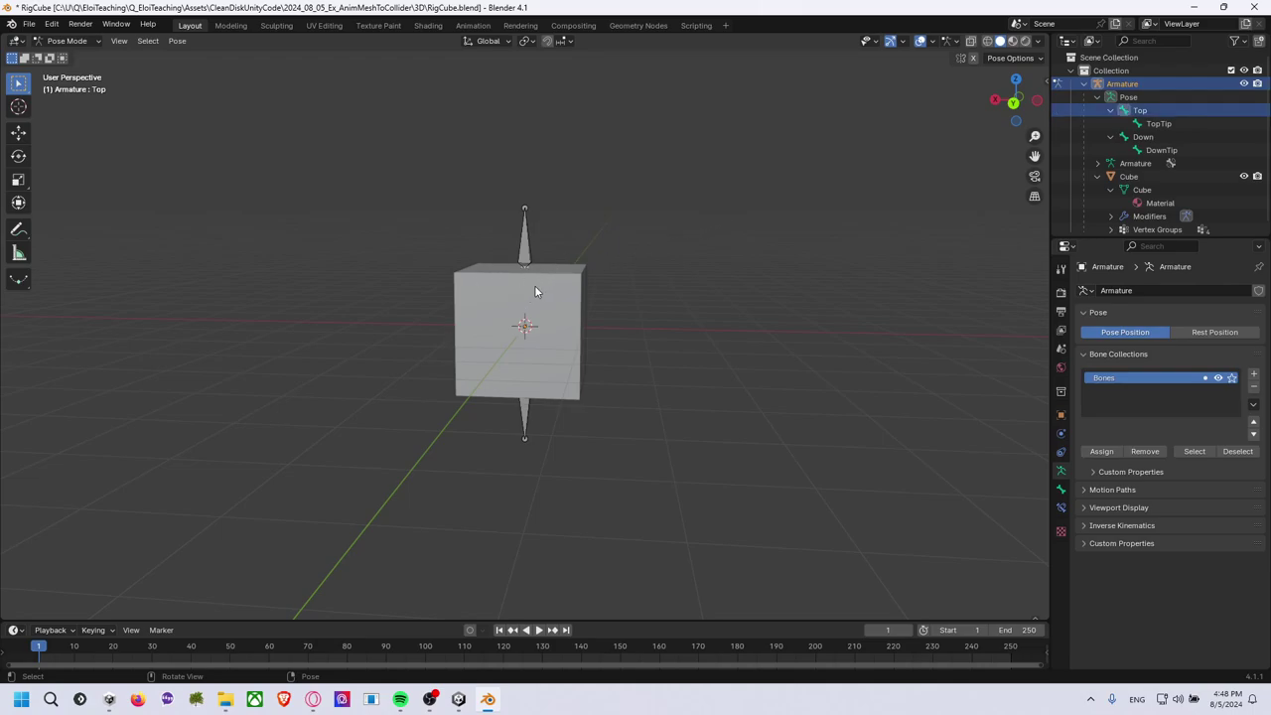
Inspect the armature's bones and transform properties, then leave Pose Mode for Object Mode.
{"action": "left_click", "coordinate": [525, 224]}
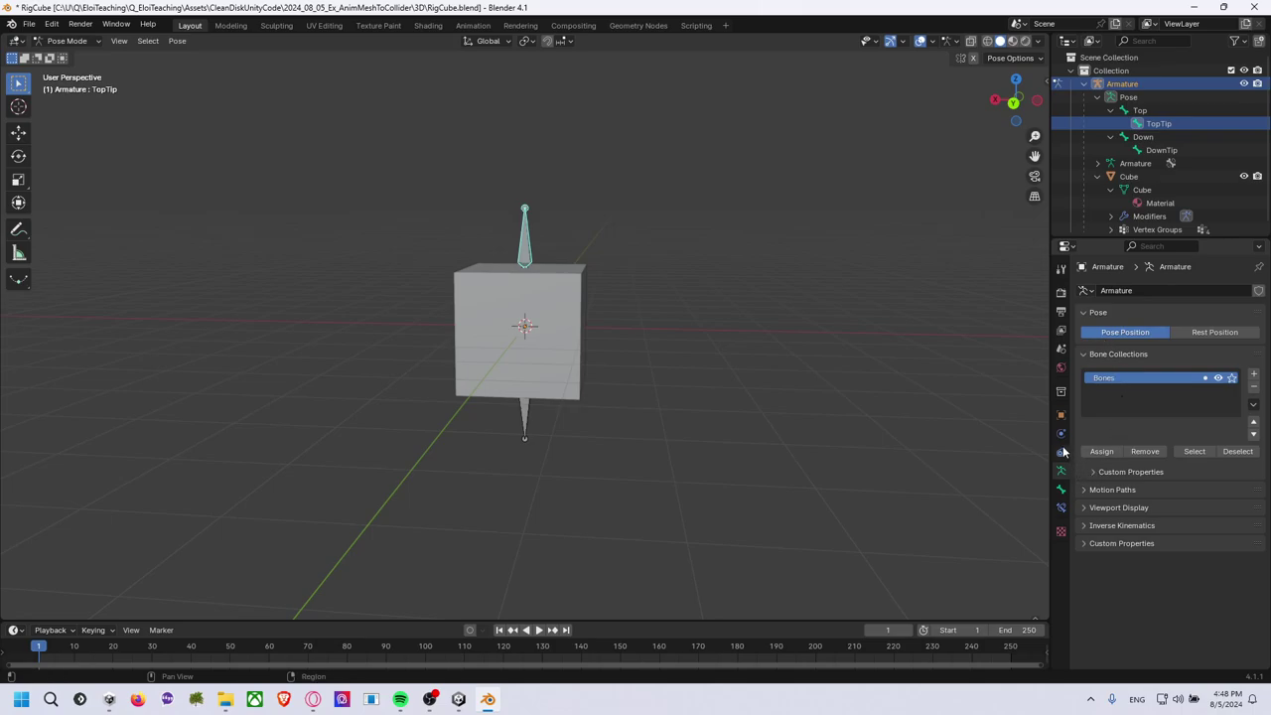
{"action": "left_click", "coordinate": [1061, 415]}
{"action": "left_click", "coordinate": [535, 293]}
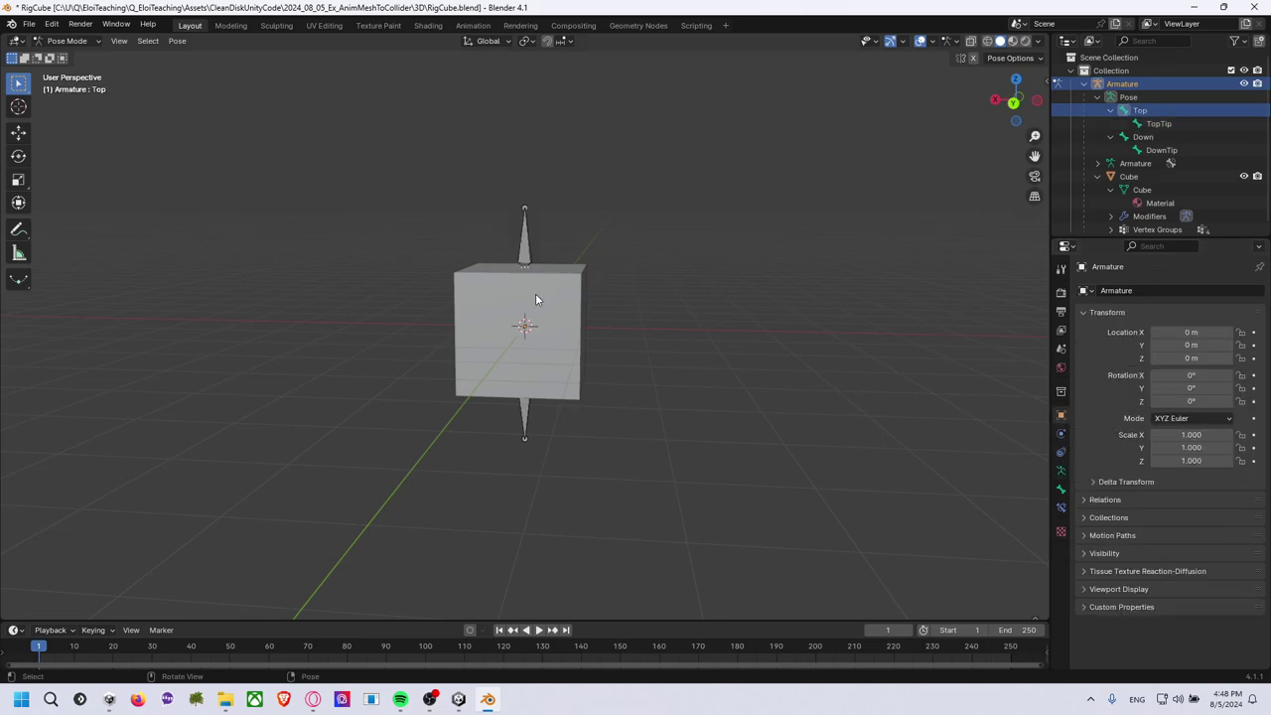
{"action": "left_click", "coordinate": [472, 268]}
{"action": "left_click", "coordinate": [67, 41]}
{"action": "left_click", "coordinate": [62, 52]}
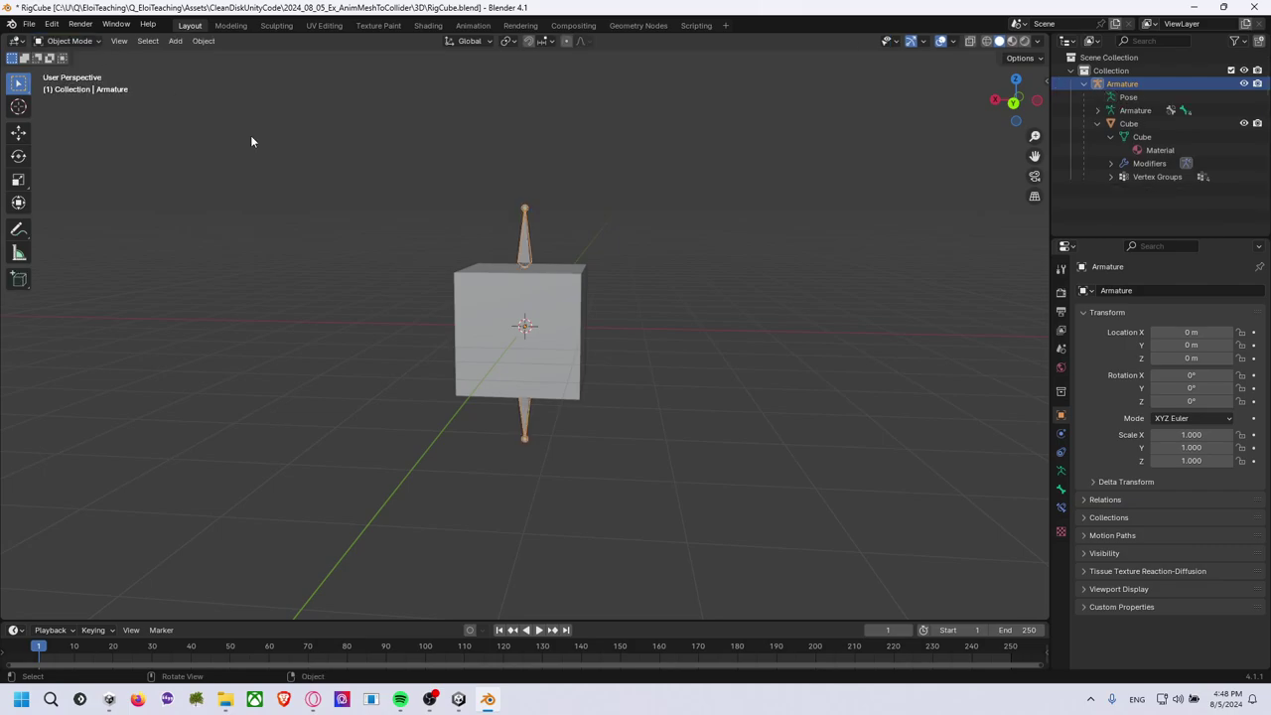
Select the Cube, make DownTip the active vertex group, and enter Weight Paint mode.
{"action": "left_click", "coordinate": [484, 290]}
{"action": "left_click", "coordinate": [1061, 505]}
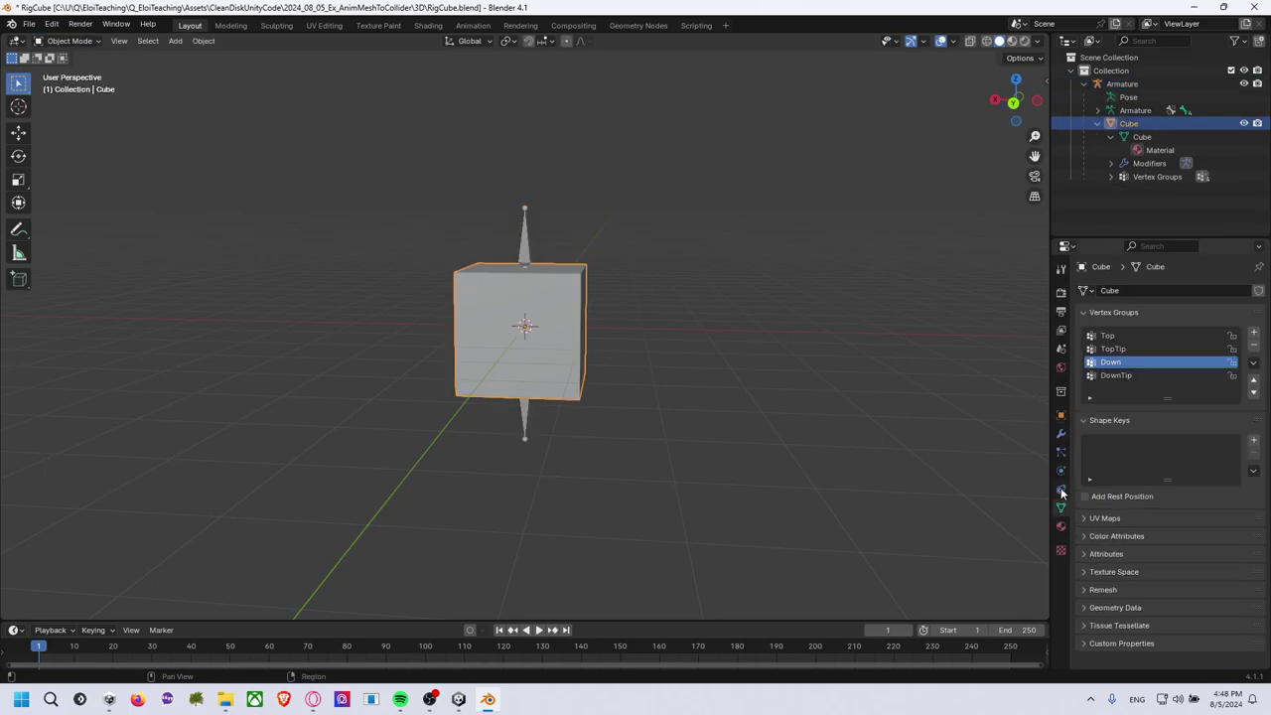
{"action": "left_click", "coordinate": [1127, 375]}
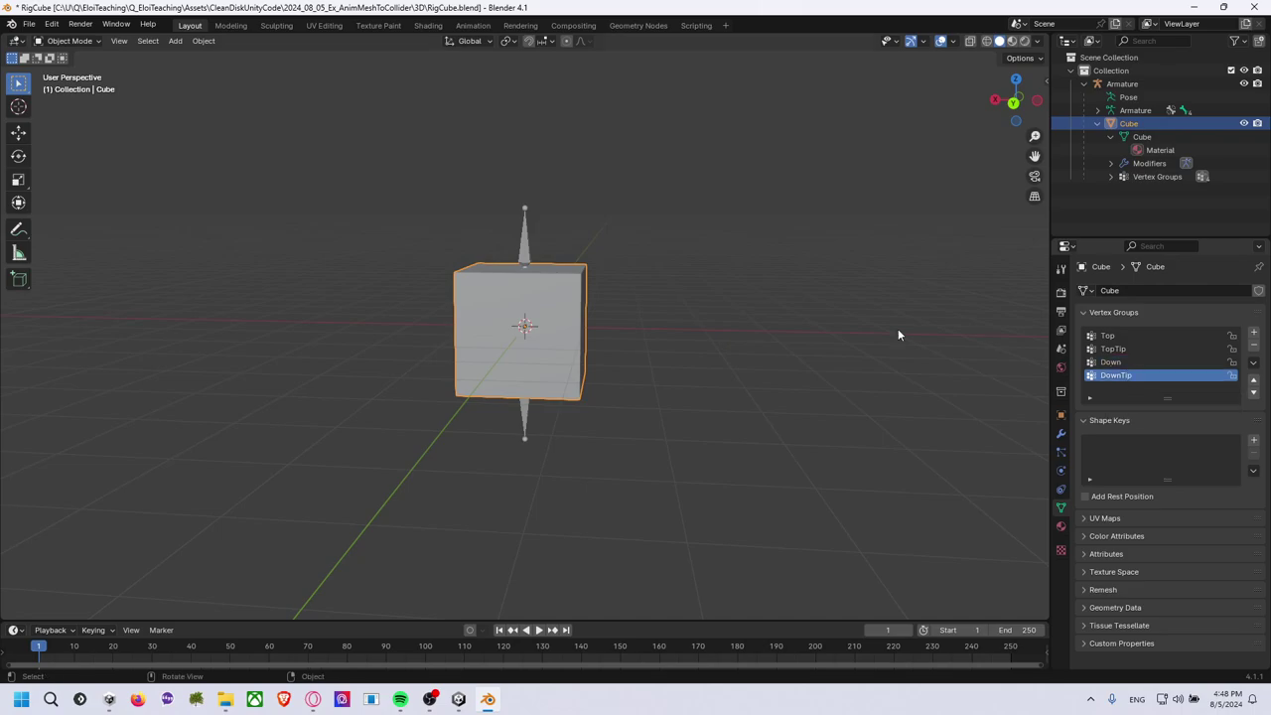
{"action": "left_click", "coordinate": [67, 40]}
{"action": "left_click", "coordinate": [61, 113]}
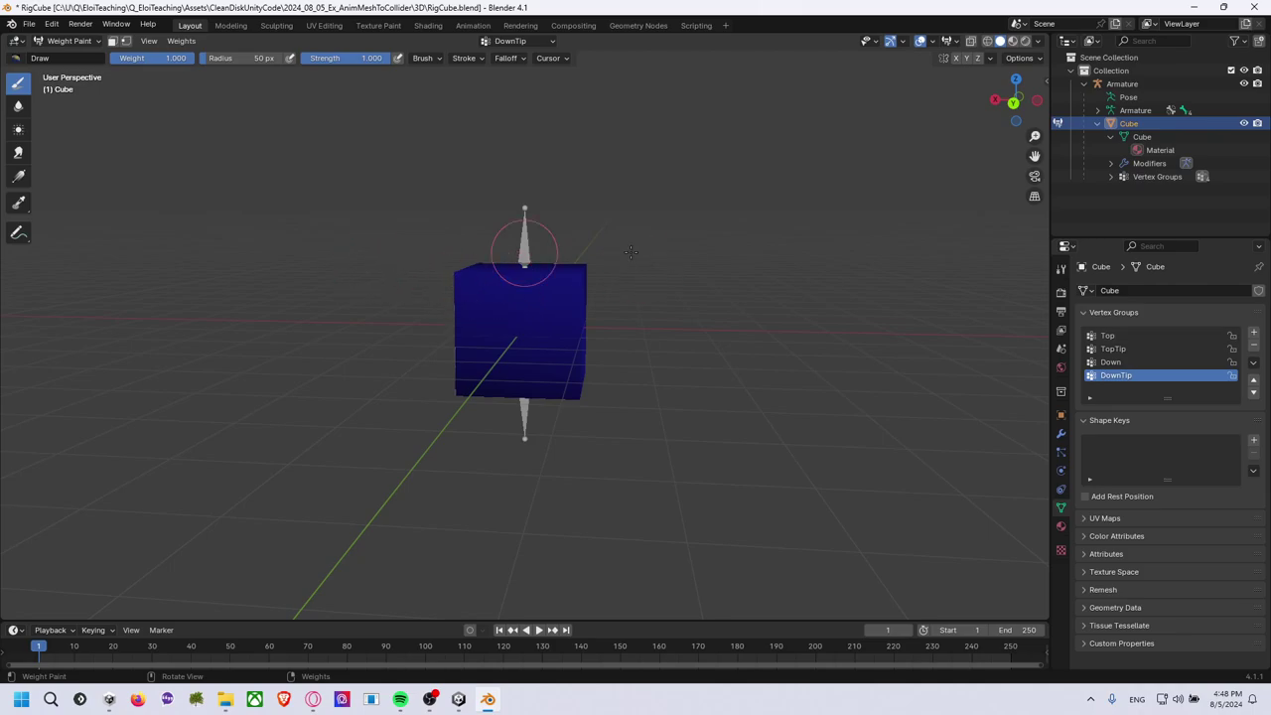
Change the brush blend mode and paint DownTip weight over the cube's upper area.
{"action": "left_click", "coordinate": [422, 57]}
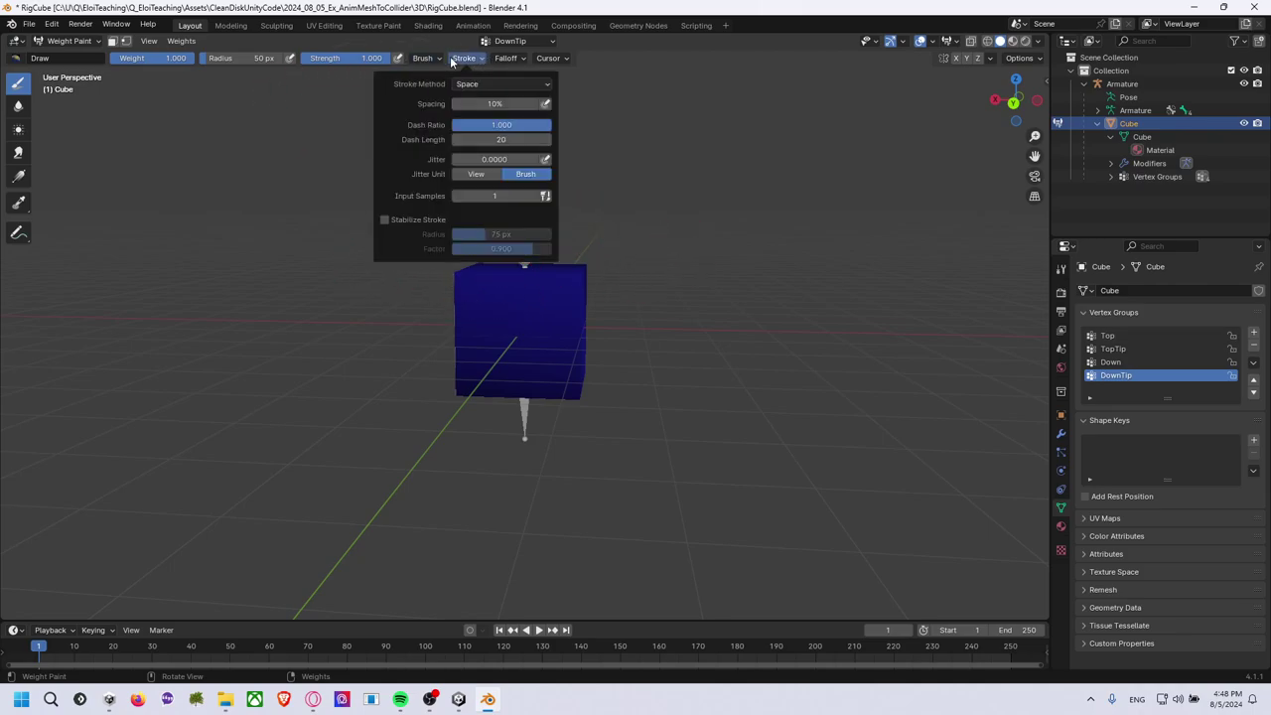
{"action": "left_click", "coordinate": [435, 61]}
{"action": "left_click", "coordinate": [437, 83]}
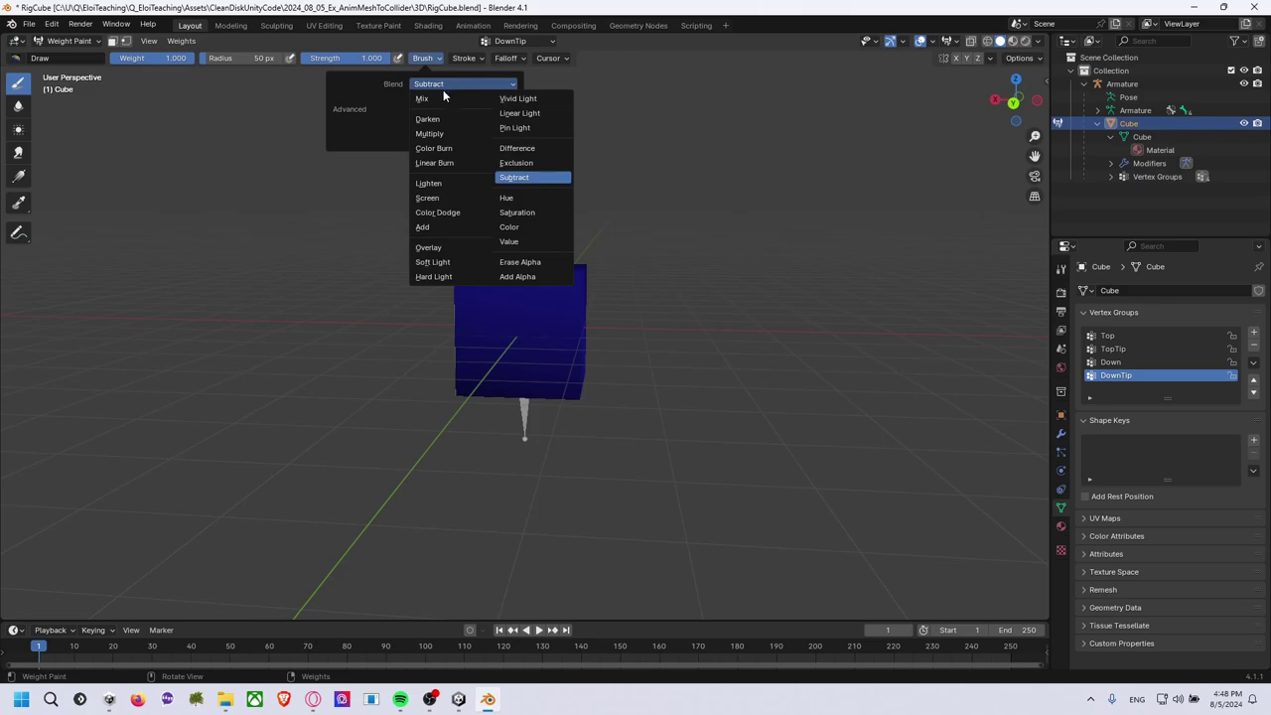
{"action": "left_click", "coordinate": [443, 213]}
{"action": "left_click_drag", "start_coordinate": [464, 272], "coordinate": [338, 260]}
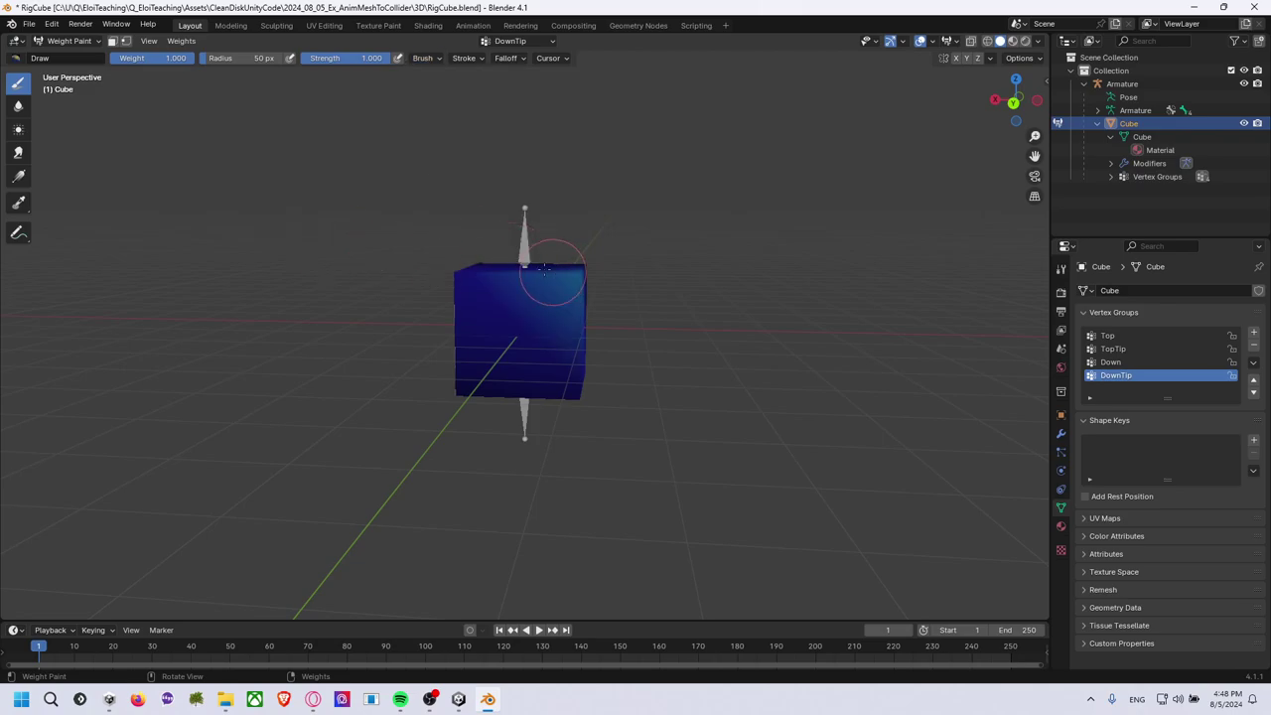
{"action": "middle_click_drag", "start_coordinate": [605, 246], "coordinate": [603, 265]}
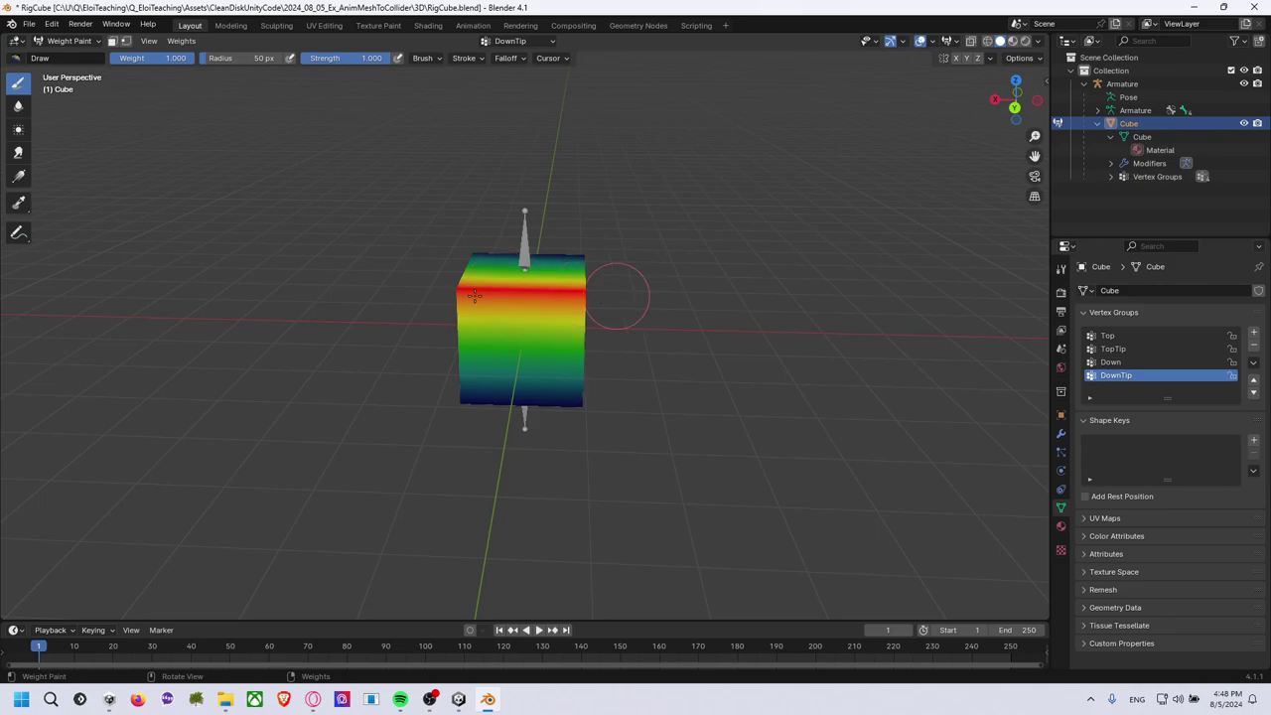
{"action": "left_click_drag", "start_coordinate": [468, 269], "coordinate": [454, 232]}
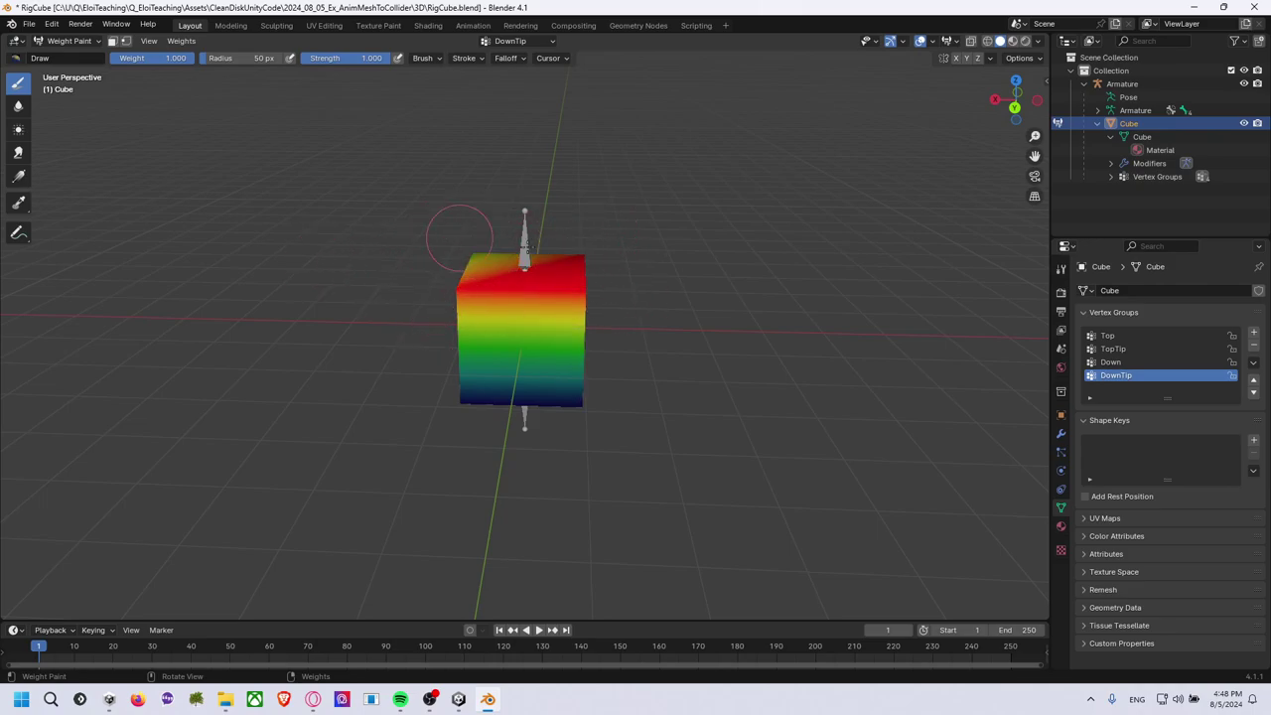
{"action": "middle_click_drag", "start_coordinate": [608, 293], "coordinate": [385, 279]}
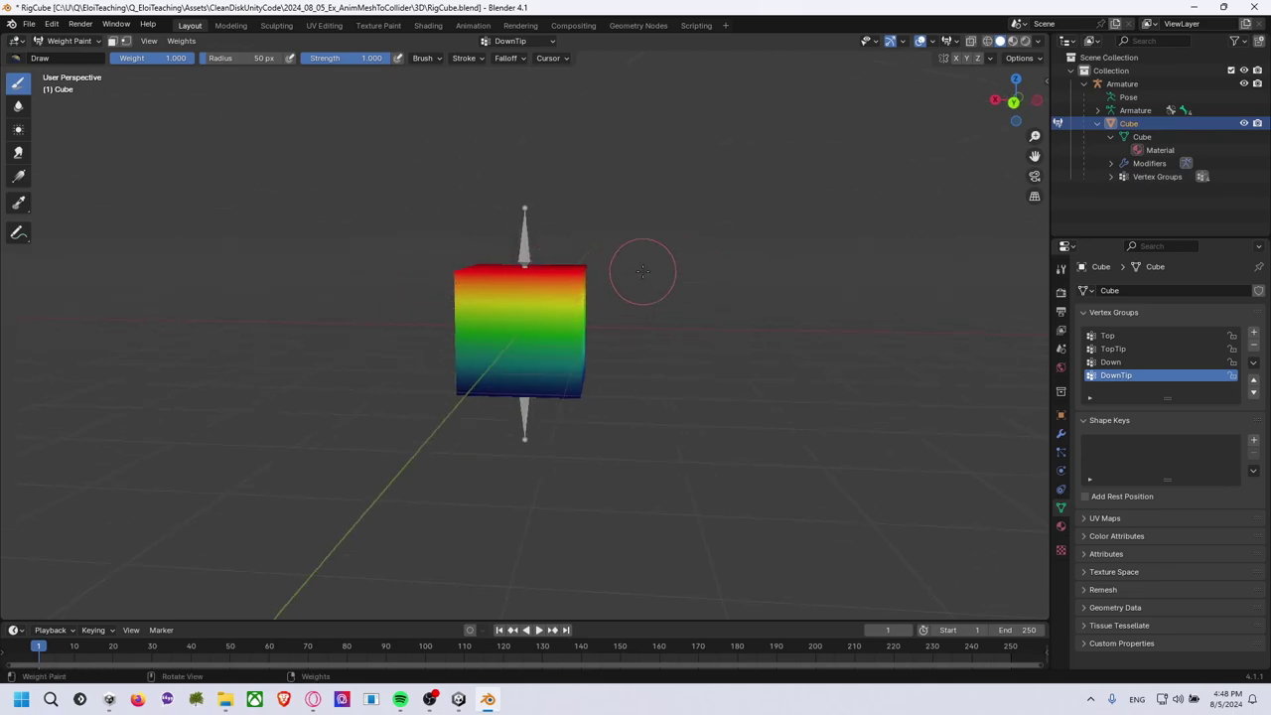
{"action": "mouse_move", "coordinate": [869, 321]}
{"action": "middle_mouse_down"}
{"action": "mouse_move", "coordinate": [867, 285]}
{"action": "mouse_move", "coordinate": [936, 298]}
{"action": "mouse_move", "coordinate": [797, 320]}
{"action": "middle_mouse_up"}
Paint the cube's bottom edge with TopTip active, then return to DownTip and undo the misplaced stroke.
{"action": "left_click", "coordinate": [1134, 347]}
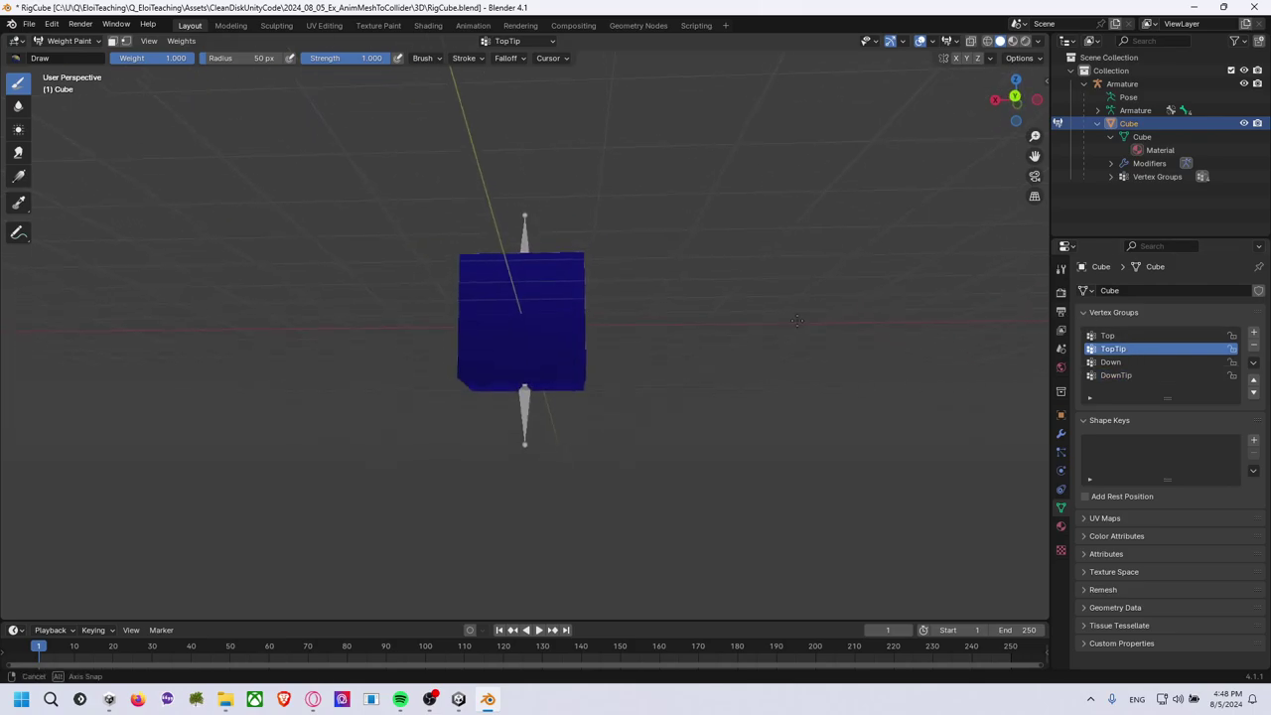
{"action": "left_click_drag", "start_coordinate": [487, 385], "coordinate": [586, 387]}
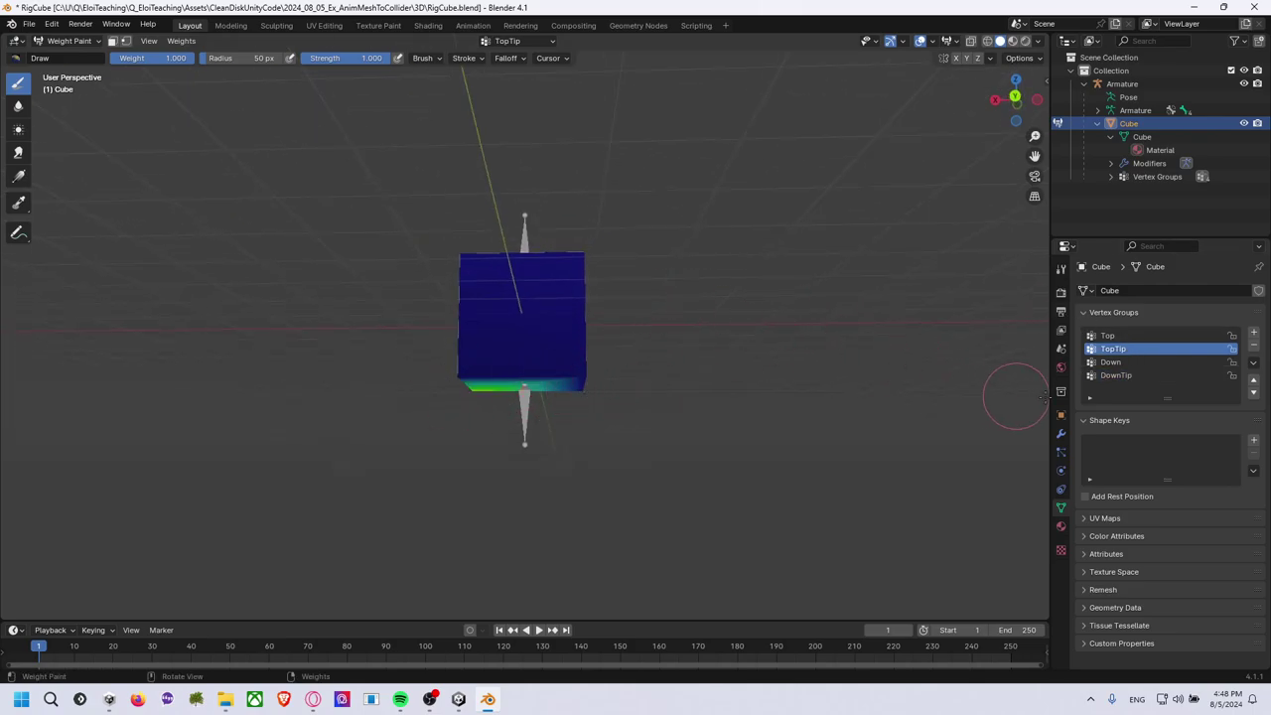
{"action": "mouse_move", "coordinate": [802, 304]}
{"action": "middle_mouse_down"}
{"action": "mouse_move", "coordinate": [736, 327]}
{"action": "mouse_move", "coordinate": [762, 300]}
{"action": "middle_mouse_up"}
{"action": "left_click", "coordinate": [1115, 375]}
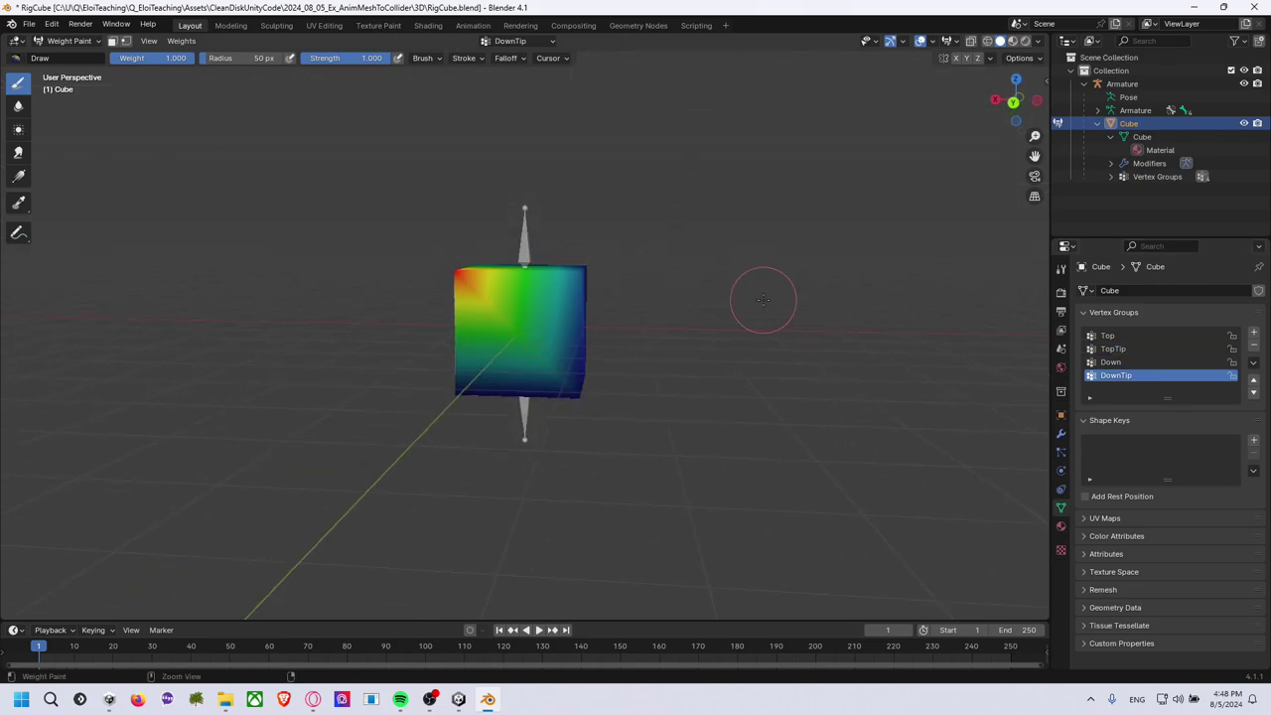
{"action": "key", "text": "ctrl+z"}
{"action": "mouse_move", "coordinate": [703, 346]}
{"action": "middle_mouse_down"}
{"action": "mouse_move", "coordinate": [703, 368]}
{"action": "mouse_move", "coordinate": [710, 333]}
{"action": "middle_mouse_up"}
Paint full DownTip weight across the cube's lower band.
{"action": "left_click_drag", "start_coordinate": [526, 387], "coordinate": [595, 392]}
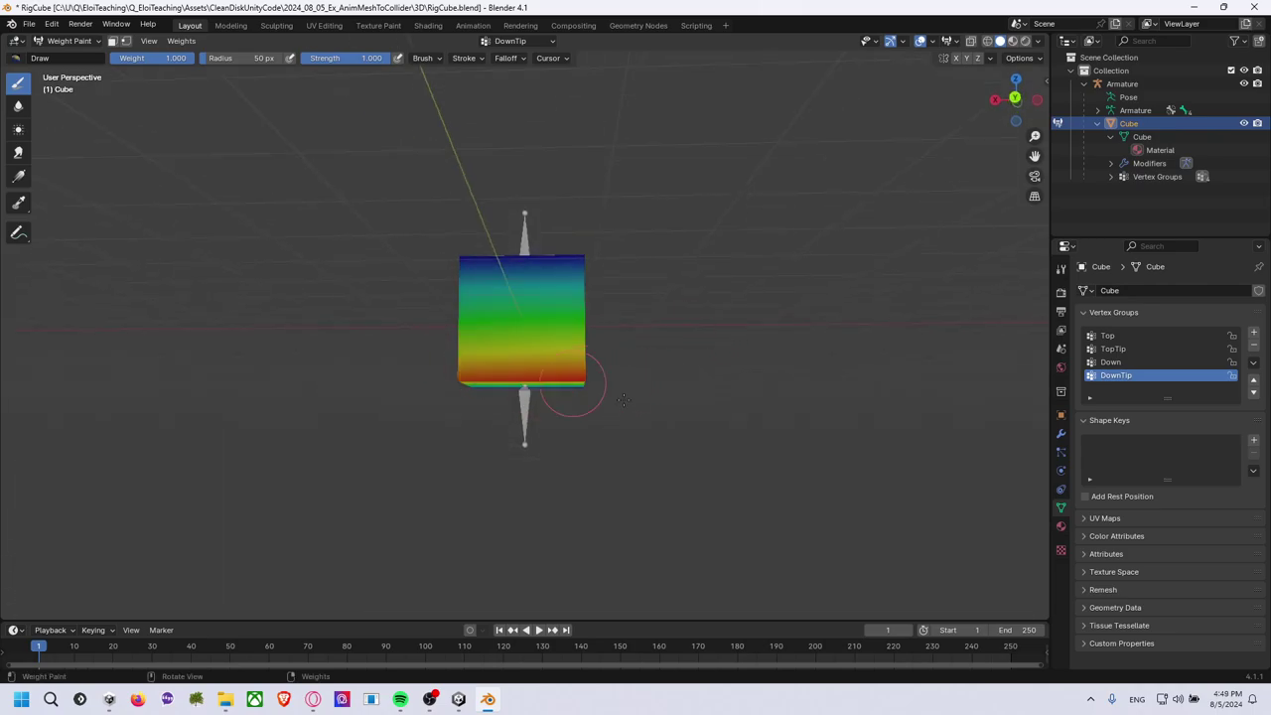
{"action": "middle_click_drag", "start_coordinate": [649, 400], "coordinate": [569, 385]}
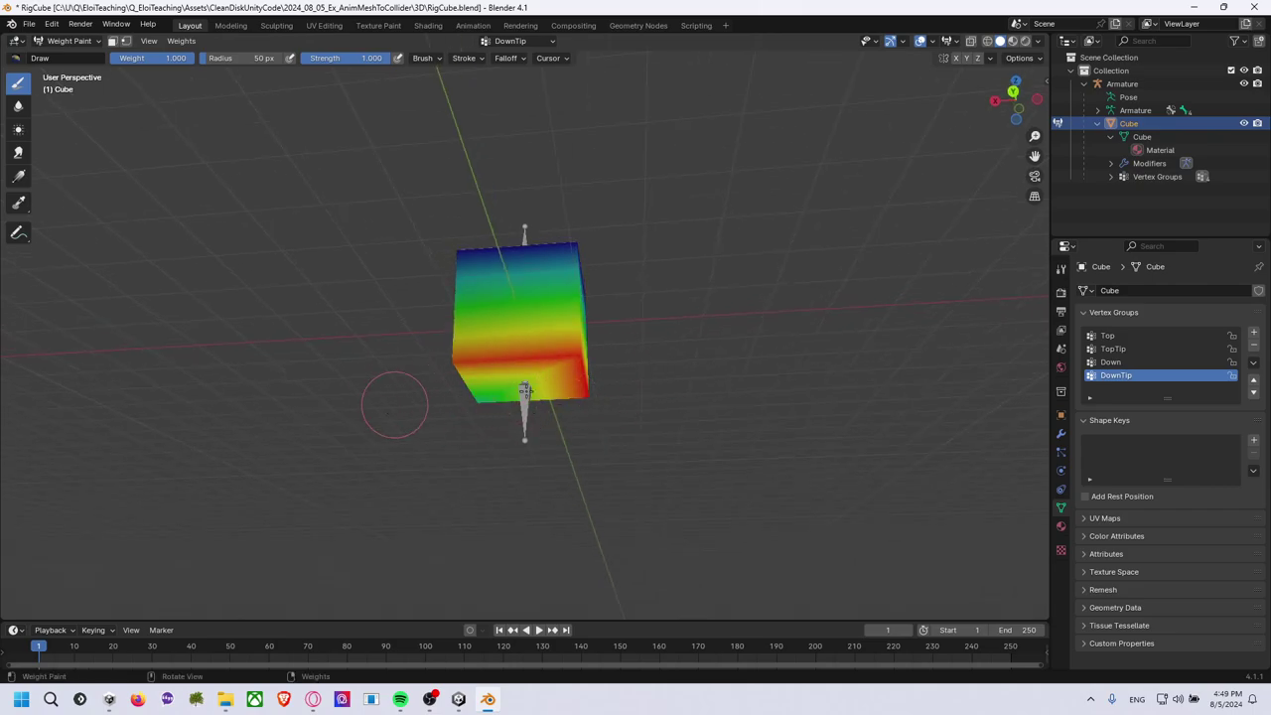
{"action": "left_click_drag", "start_coordinate": [394, 404], "coordinate": [591, 362]}
{"action": "left_click_drag", "start_coordinate": [459, 375], "coordinate": [528, 419]}
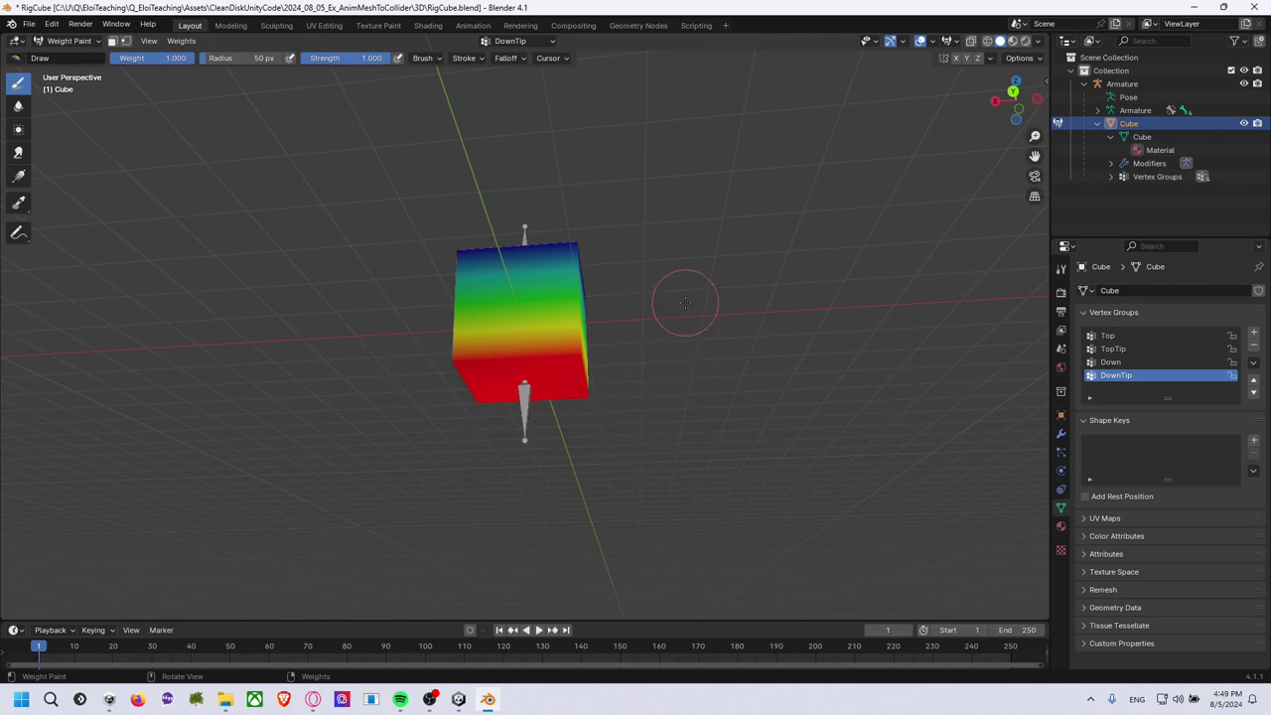
{"action": "middle_click_drag", "start_coordinate": [681, 298], "coordinate": [636, 327]}
{"action": "left_click", "coordinate": [1151, 349]}
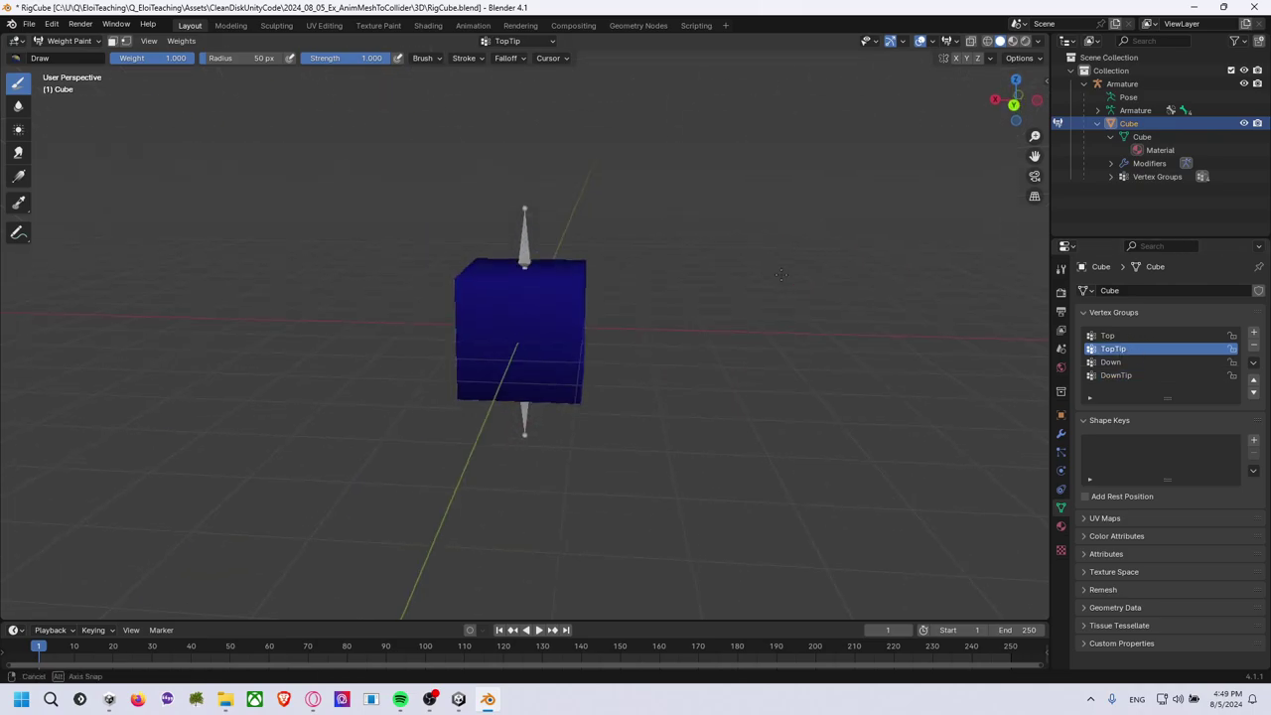
Paint full TopTip weight across the cube's top face, then select the Top vertex group.
{"action": "middle_click_drag", "start_coordinate": [548, 276], "coordinate": [586, 279]}
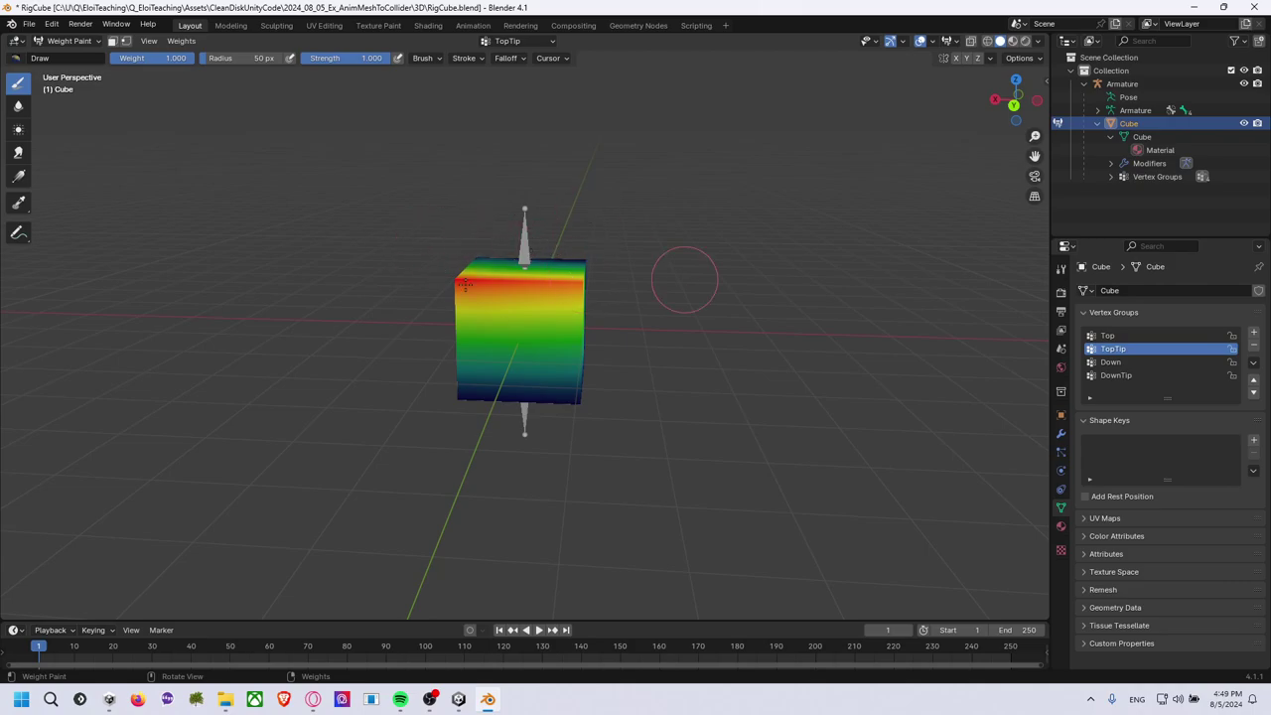
{"action": "middle_click_drag", "start_coordinate": [556, 238], "coordinate": [591, 266]}
{"action": "left_click_drag", "start_coordinate": [567, 274], "coordinate": [447, 248]}
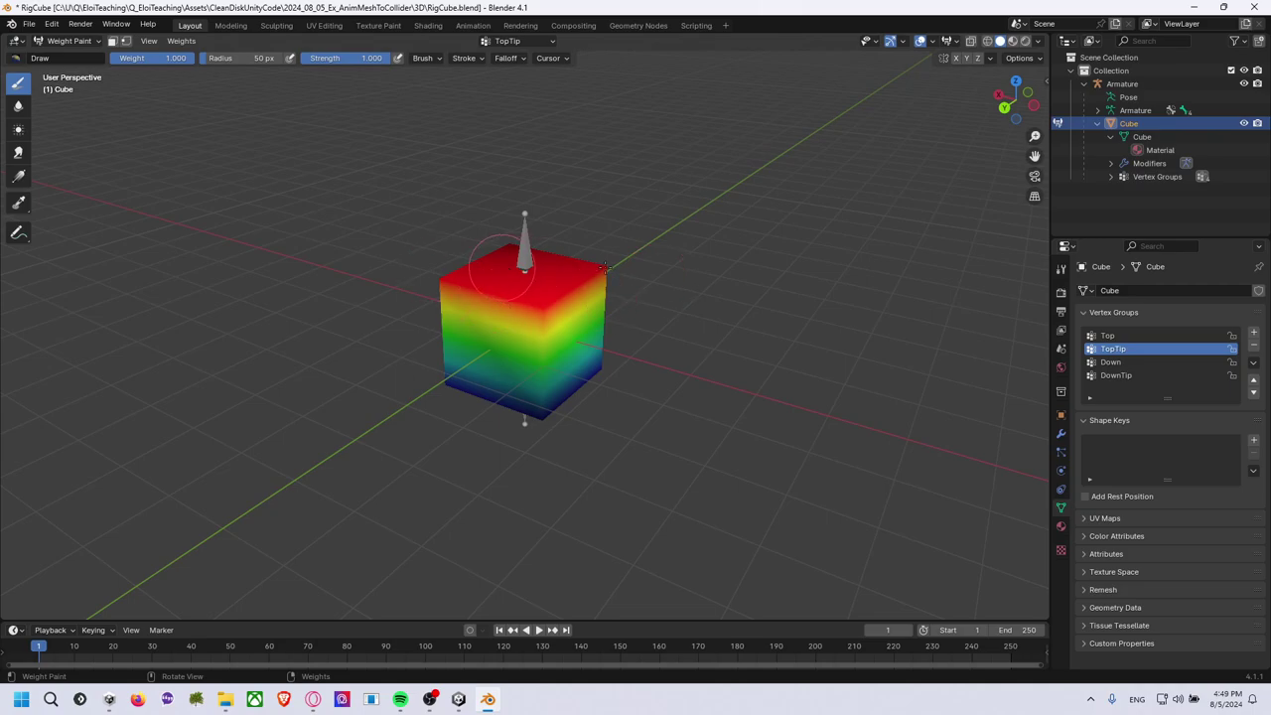
{"action": "middle_click_drag", "start_coordinate": [604, 266], "coordinate": [625, 219]}
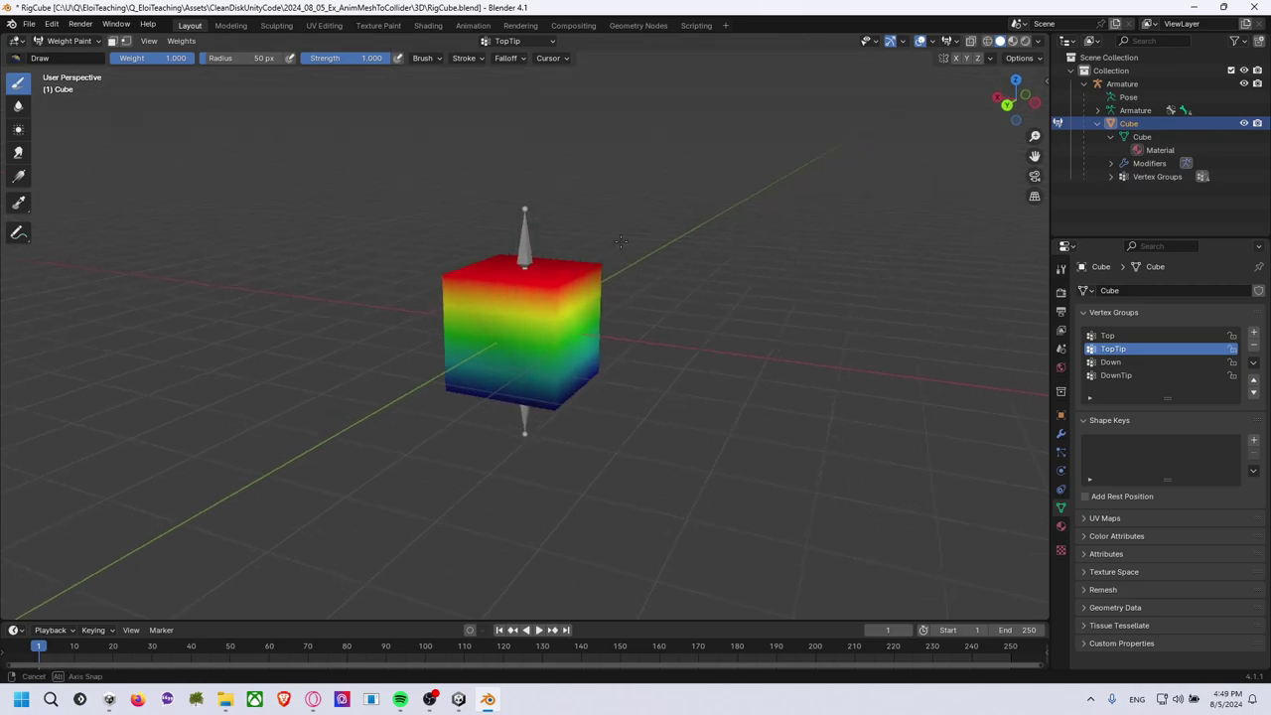
{"action": "left_click", "coordinate": [1110, 335]}
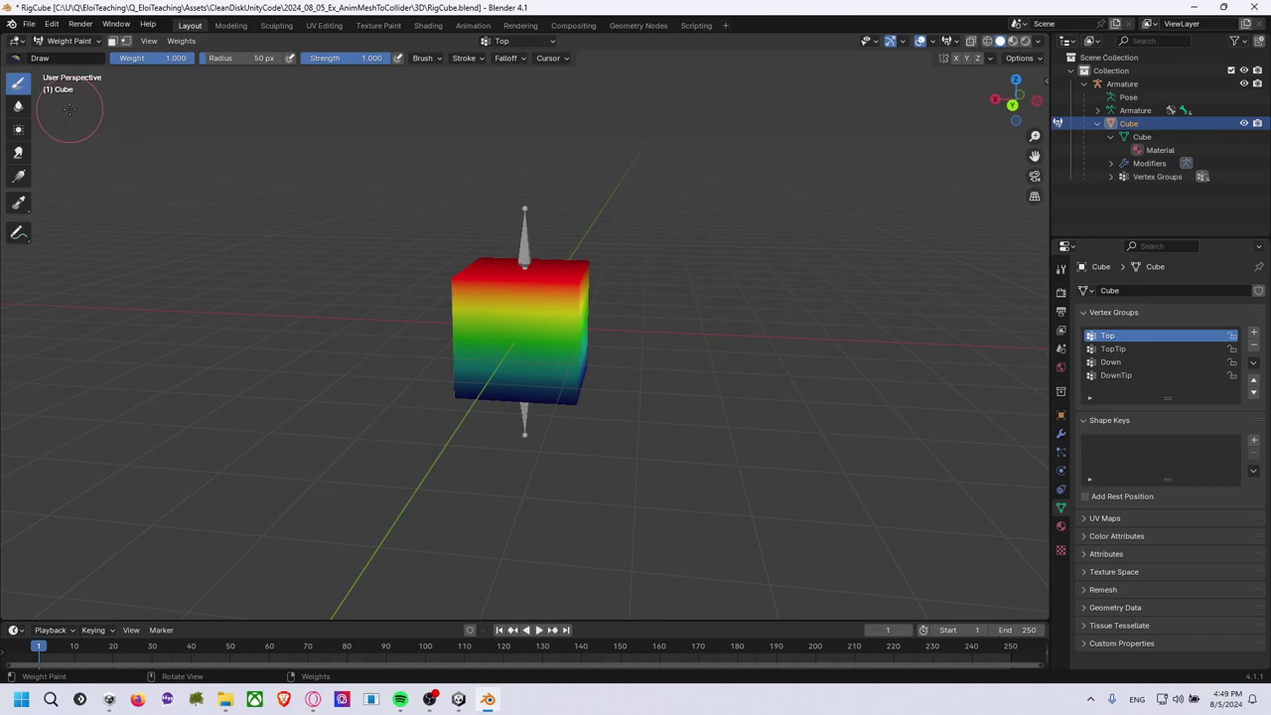
Set the weight-paint brush Blend mode to Subtract.
{"action": "left_click", "coordinate": [431, 57]}
{"action": "left_click", "coordinate": [442, 83]}
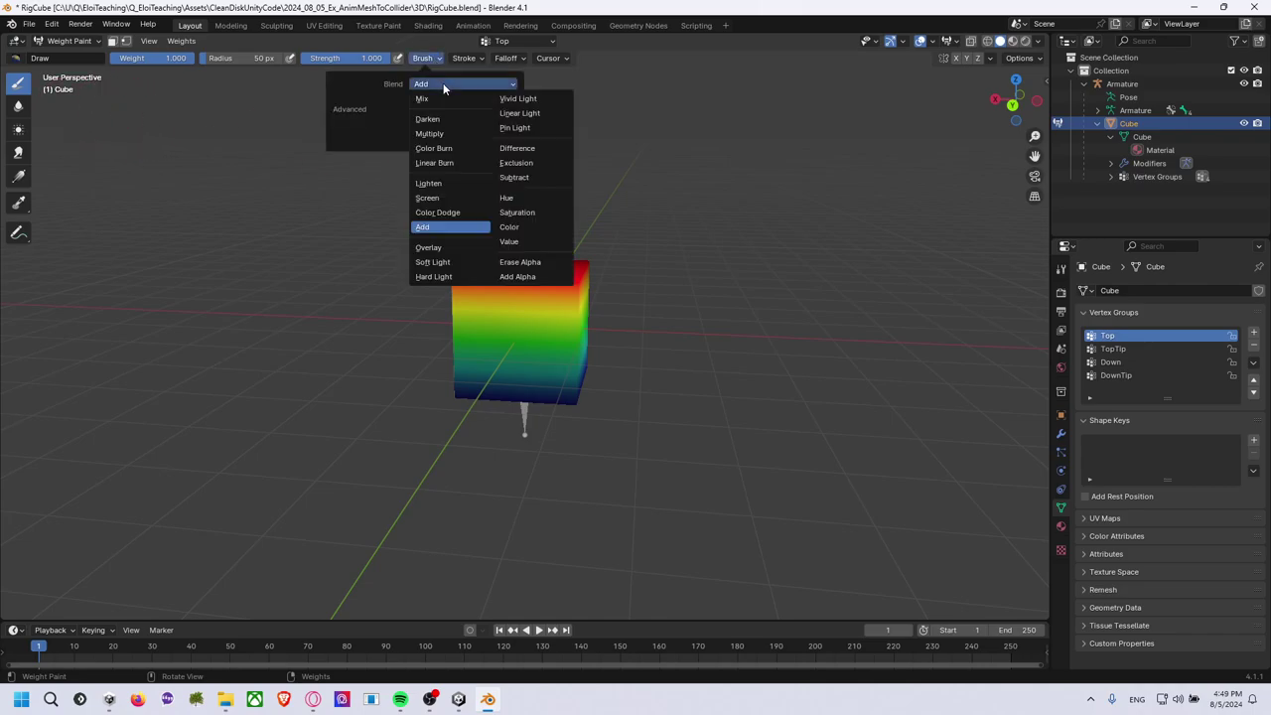
{"action": "left_click", "coordinate": [513, 177]}
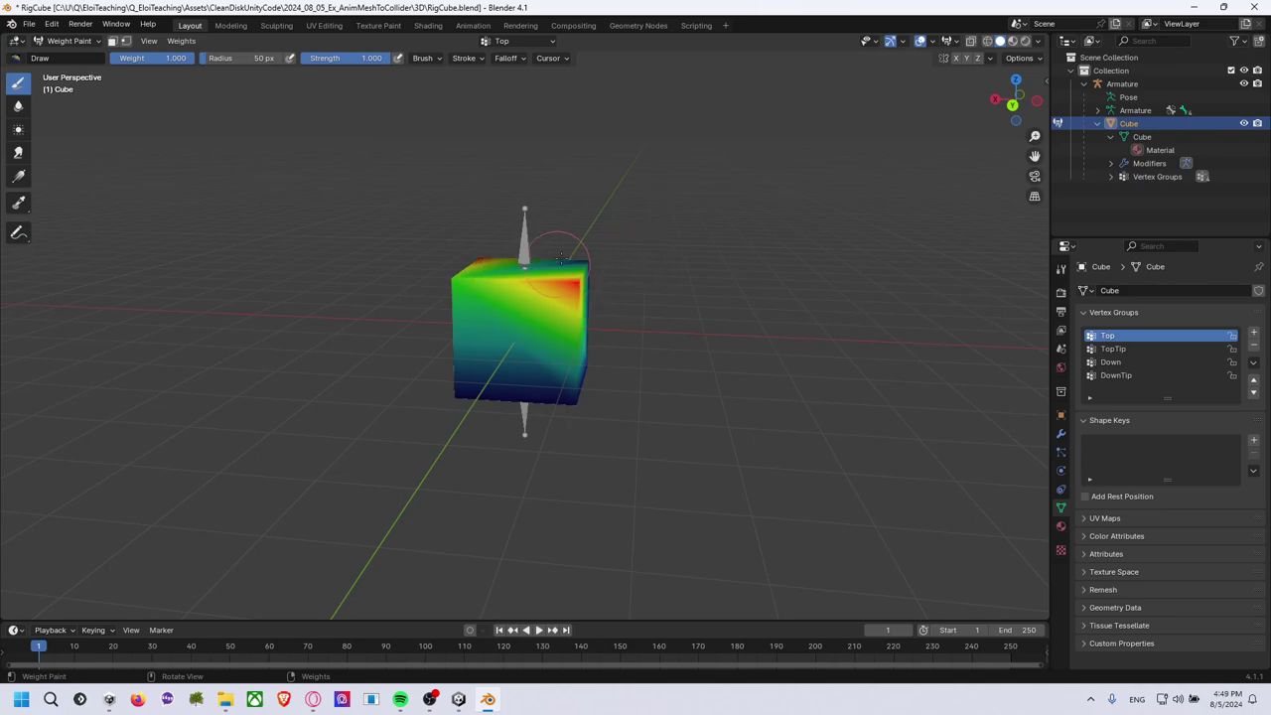
Paint out the Top group's stray weights on the cube's upper, left and front faces.
{"action": "left_click_drag", "start_coordinate": [556, 258], "coordinate": [497, 328]}
{"action": "left_click_drag", "start_coordinate": [496, 278], "coordinate": [516, 377]}
{"action": "middle_click_drag", "start_coordinate": [536, 289], "coordinate": [417, 312]}
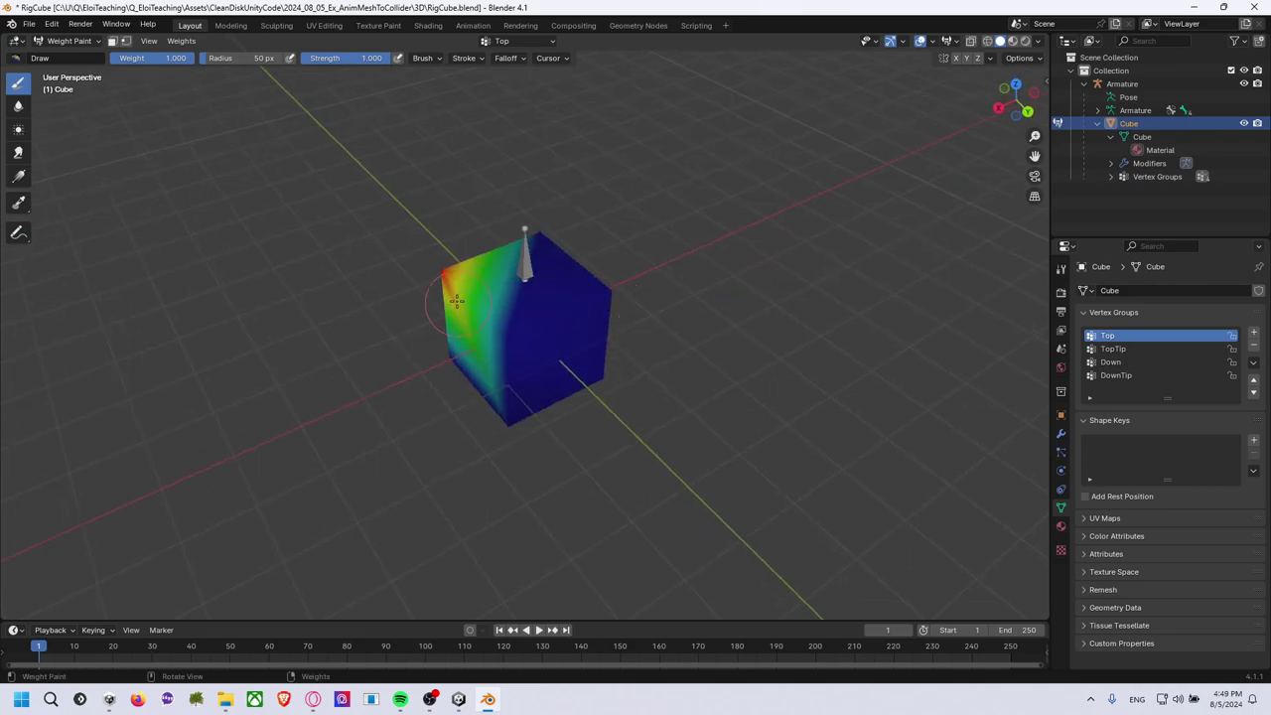
{"action": "left_click_drag", "start_coordinate": [457, 278], "coordinate": [417, 318]}
{"action": "left_click_drag", "start_coordinate": [476, 259], "coordinate": [374, 346]}
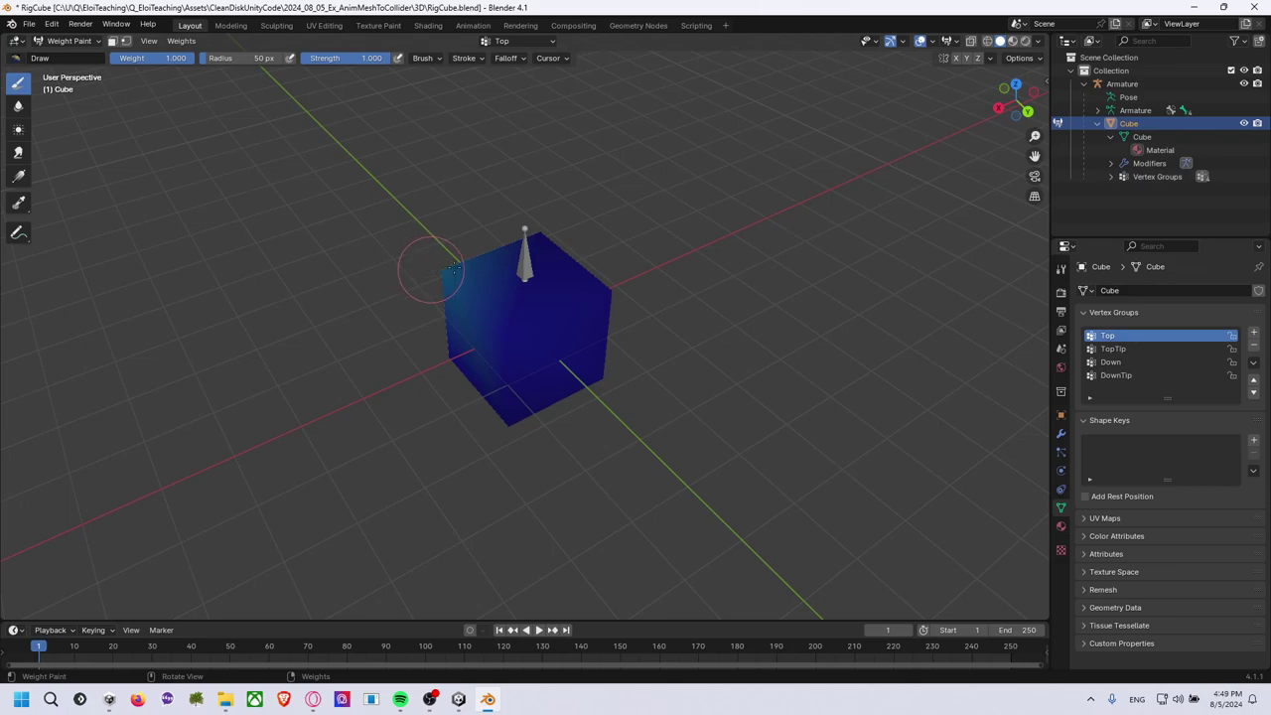
{"action": "middle_click_drag", "start_coordinate": [451, 268], "coordinate": [467, 284]}
{"action": "left_click_drag", "start_coordinate": [468, 284], "coordinate": [477, 269]}
{"action": "mouse_move", "coordinate": [595, 326]}
{"action": "middle_mouse_down"}
{"action": "mouse_move", "coordinate": [521, 289]}
{"action": "mouse_move", "coordinate": [541, 266]}
{"action": "middle_mouse_up"}
Show the Down vertex group's weights and clear its stray weights.
{"action": "middle_click_drag", "start_coordinate": [317, 369], "coordinate": [519, 391]}
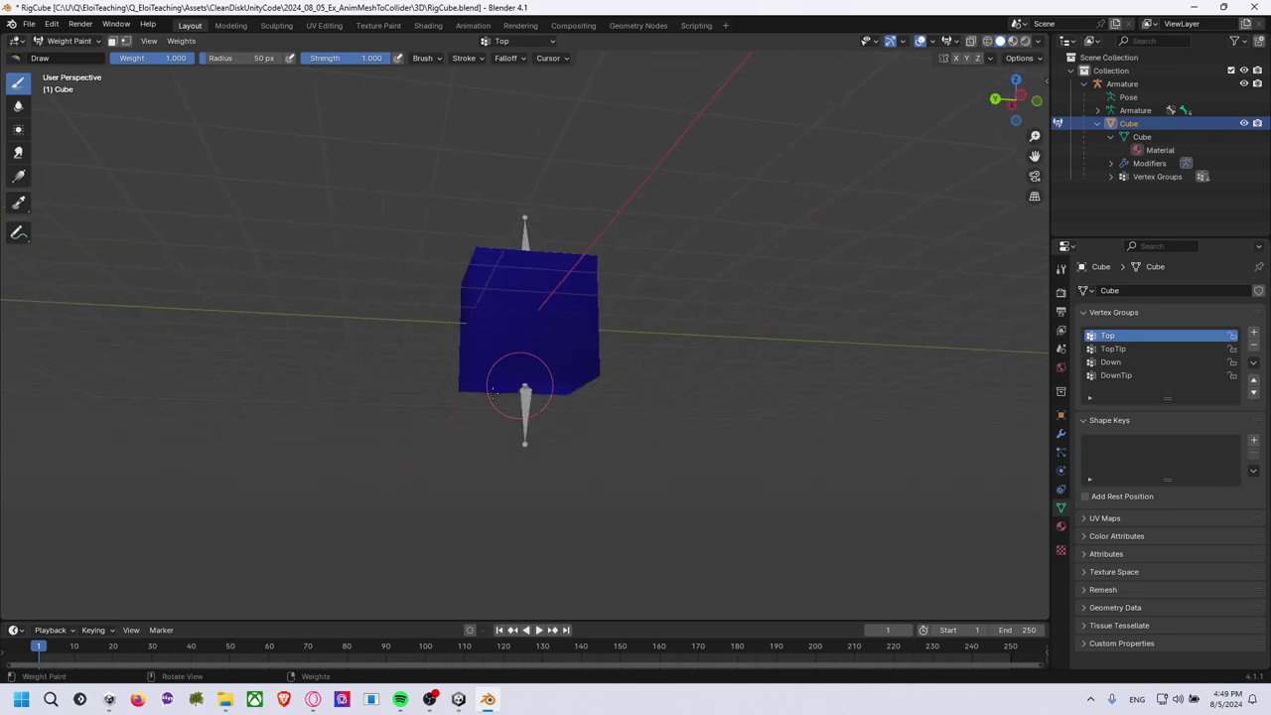
{"action": "left_click", "coordinate": [1110, 362]}
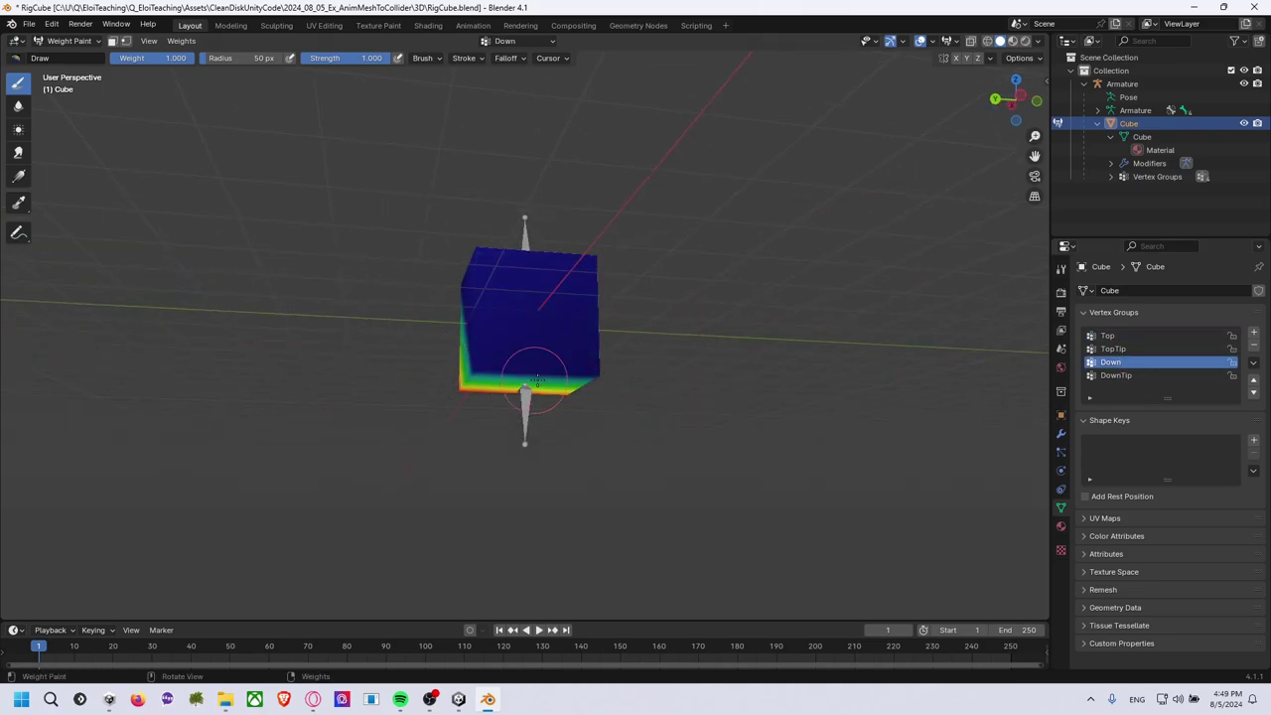
{"action": "mouse_move", "coordinate": [534, 375]}
{"action": "middle_mouse_down"}
{"action": "mouse_move", "coordinate": [515, 356]}
{"action": "mouse_move", "coordinate": [552, 341]}
{"action": "middle_mouse_up"}
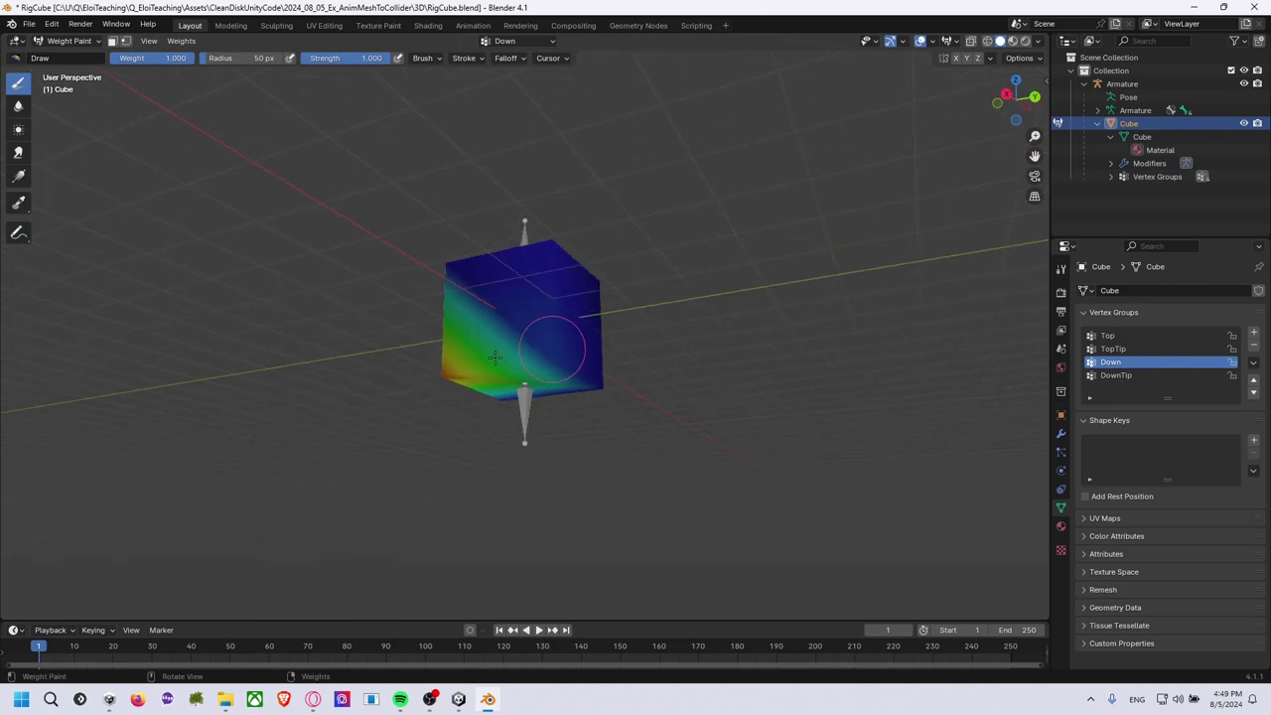
{"action": "key", "text": "ctrl+z"}
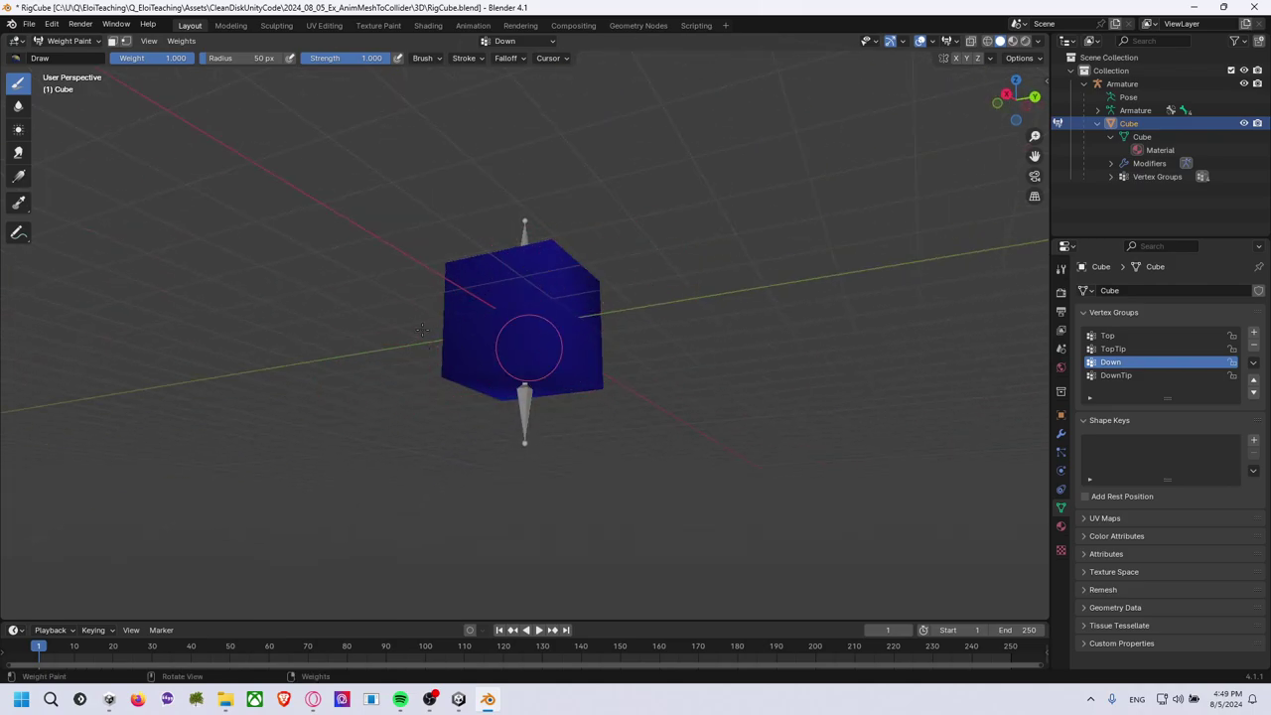
Display the TopTip group's gradient weights and save RigCube.blend.
{"action": "middle_click_drag", "start_coordinate": [516, 338], "coordinate": [567, 327]}
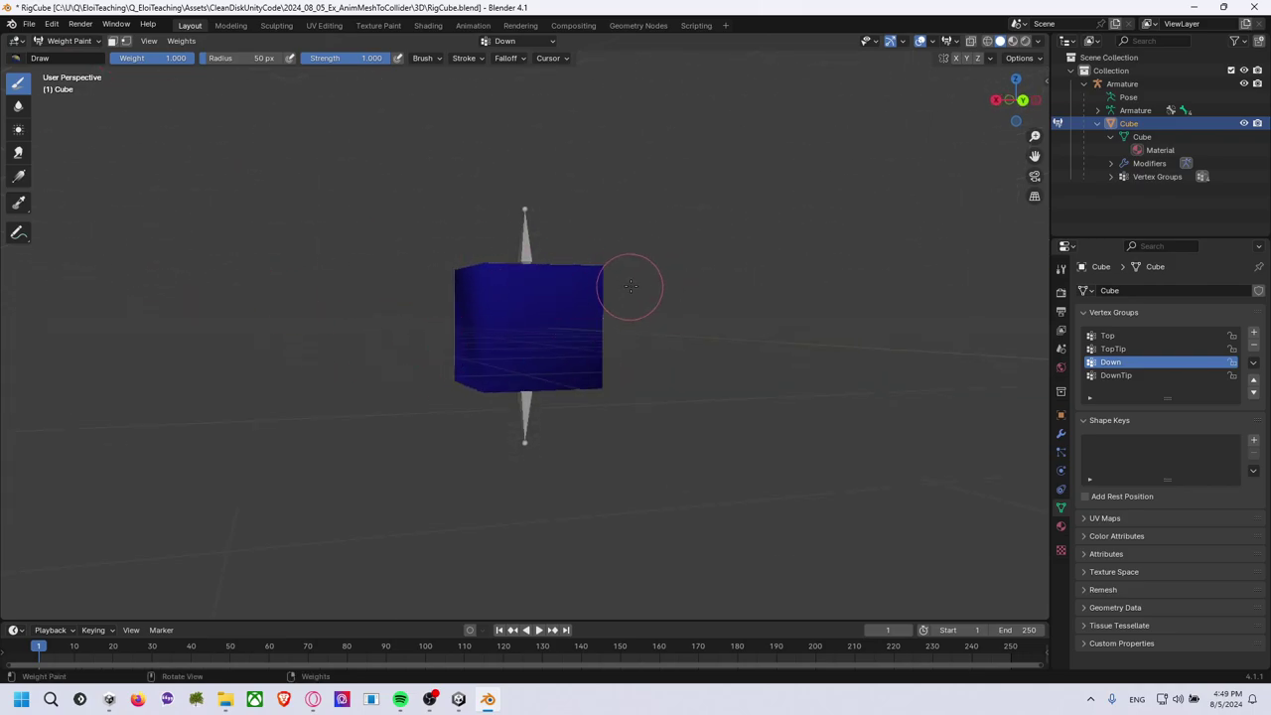
{"action": "mouse_move", "coordinate": [625, 286]}
{"action": "middle_mouse_down"}
{"action": "mouse_move", "coordinate": [568, 313]}
{"action": "mouse_move", "coordinate": [567, 298]}
{"action": "middle_mouse_up"}
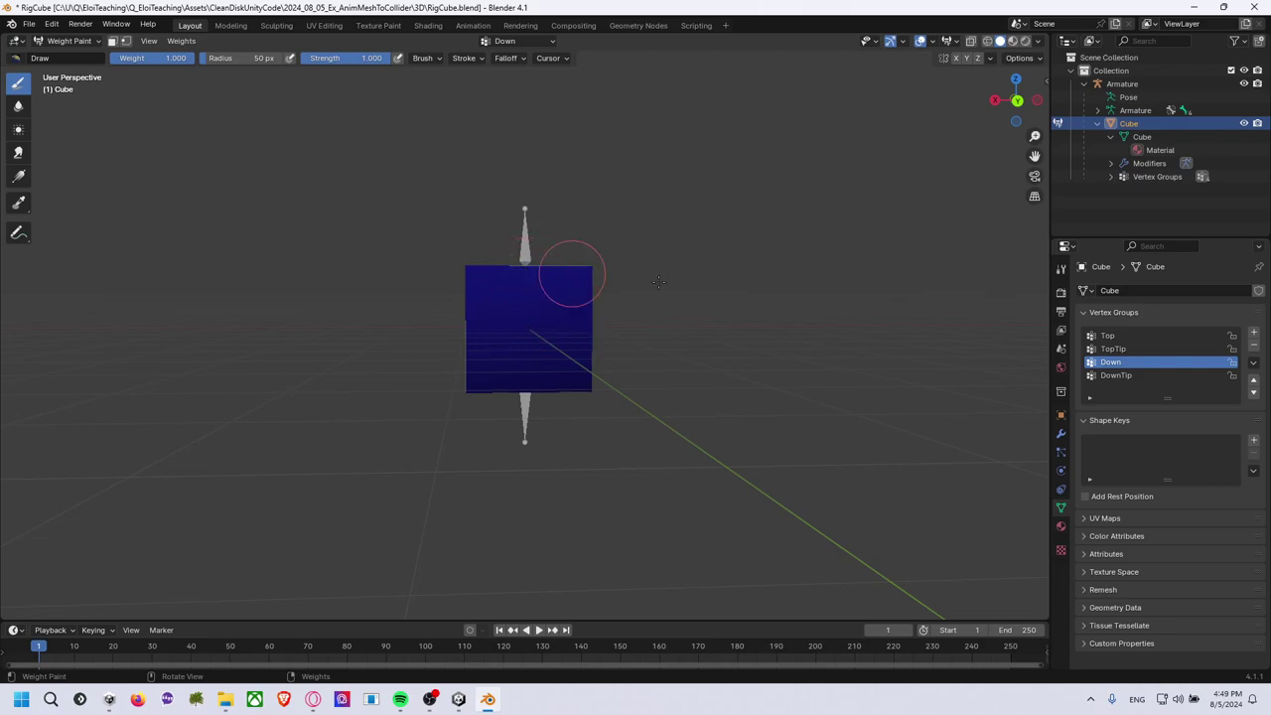
{"action": "left_click", "coordinate": [1114, 349]}
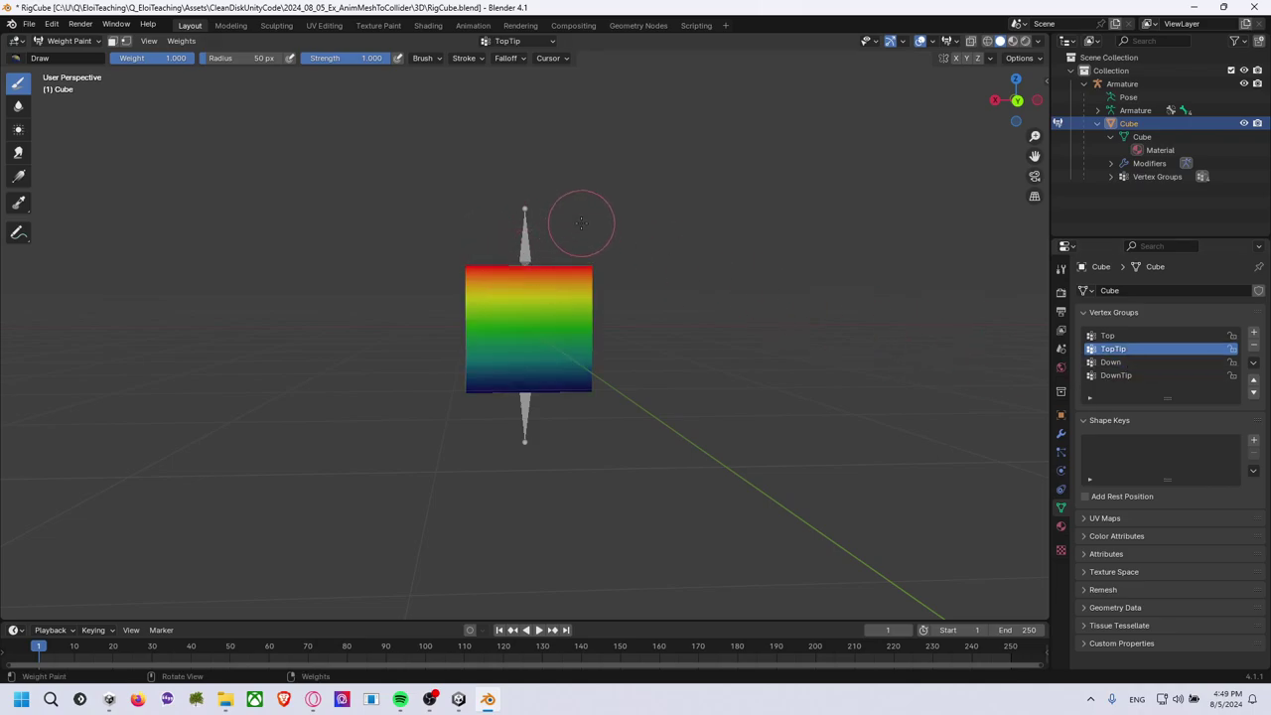
{"action": "key", "text": "ctrl+s"}
Re-export the rig as FBX to RigCube.fbx in the 3D folder, then return to Unity.
{"action": "middle_click_drag", "start_coordinate": [589, 220], "coordinate": [603, 248]}
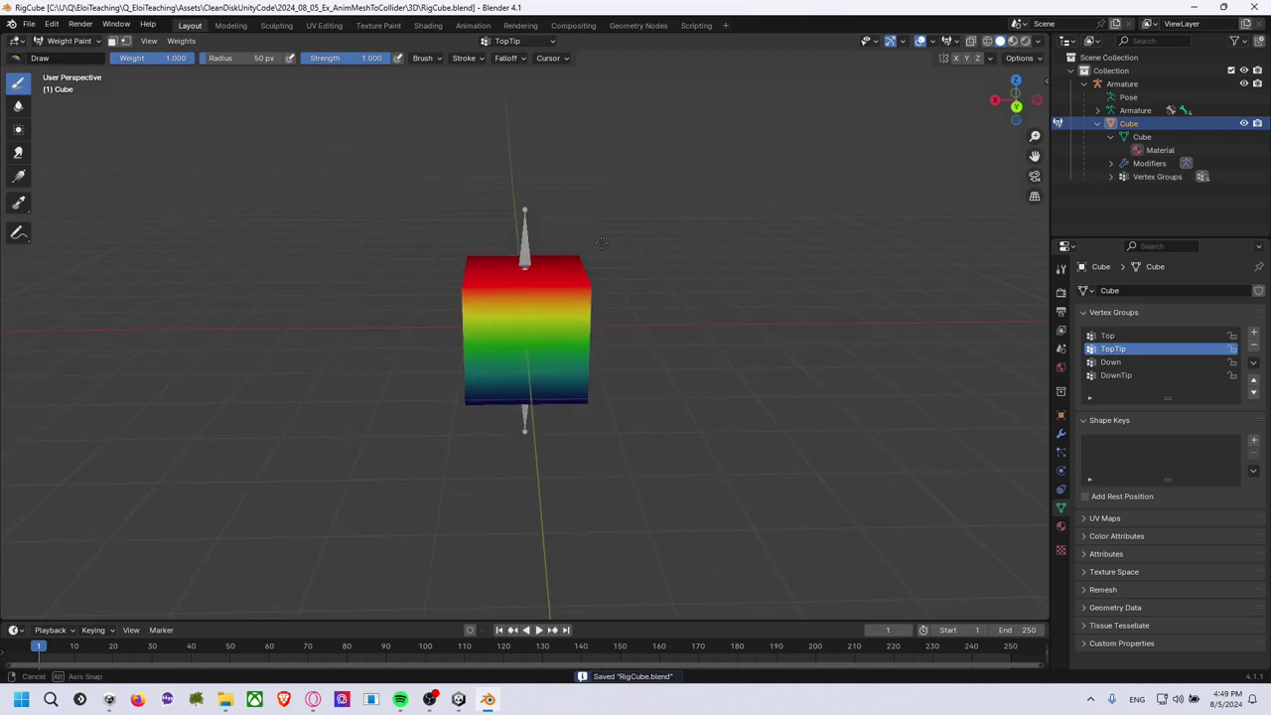
{"action": "key", "text": "alt+Tab"}
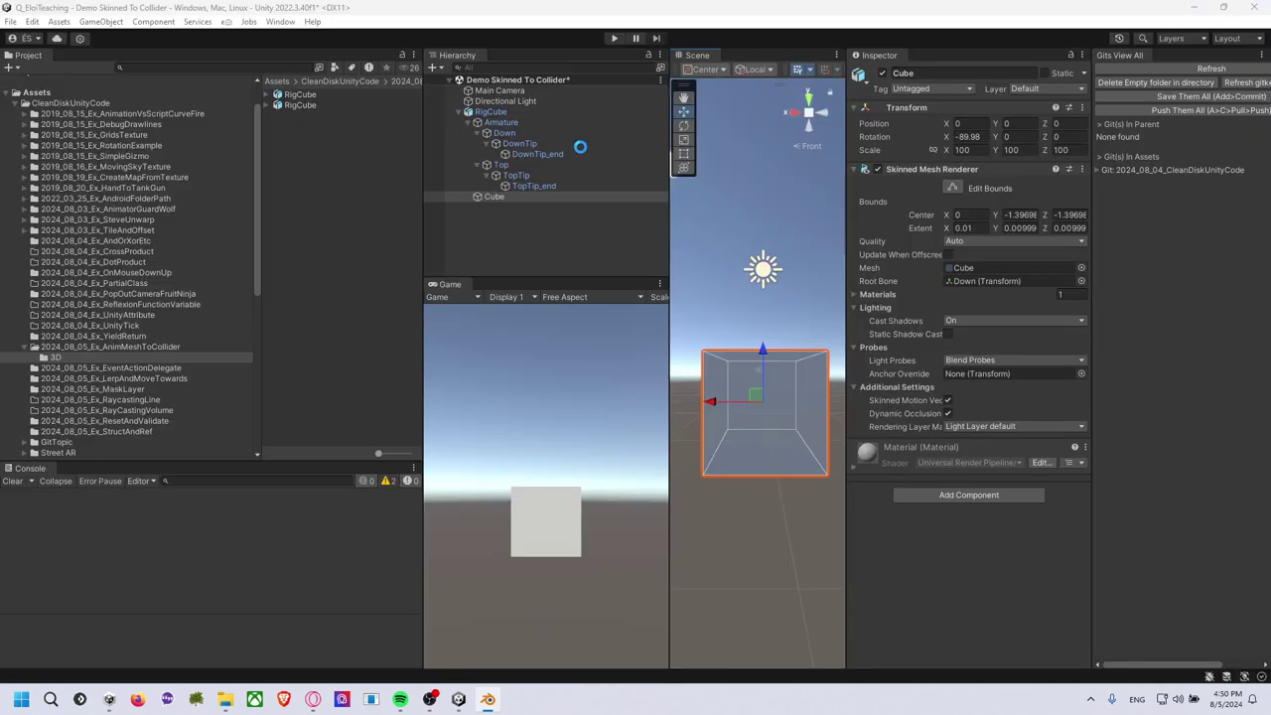
{"action": "key", "text": "alt+Tab"}
{"action": "left_click", "coordinate": [35, 25]}
{"action": "mouse_move", "coordinate": [51, 224]}
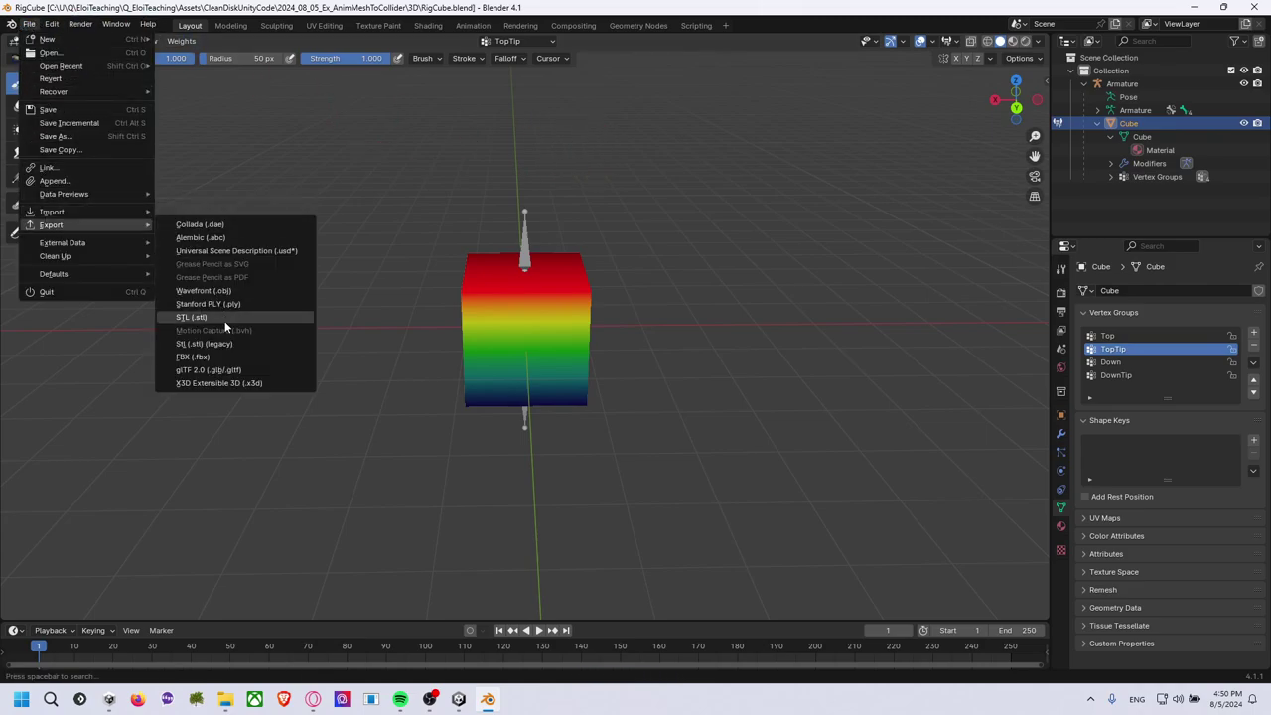
{"action": "left_click", "coordinate": [228, 356]}
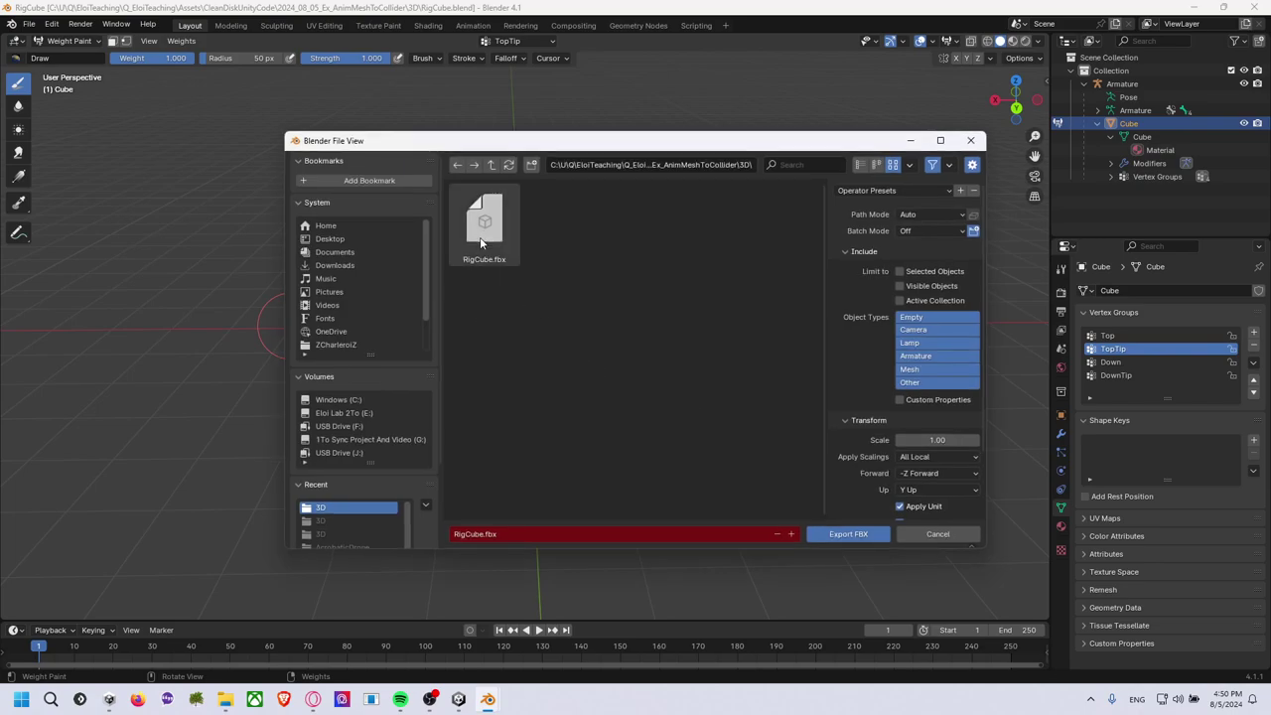
{"action": "left_click", "coordinate": [848, 533]}
{"action": "key", "text": "alt+Tab"}
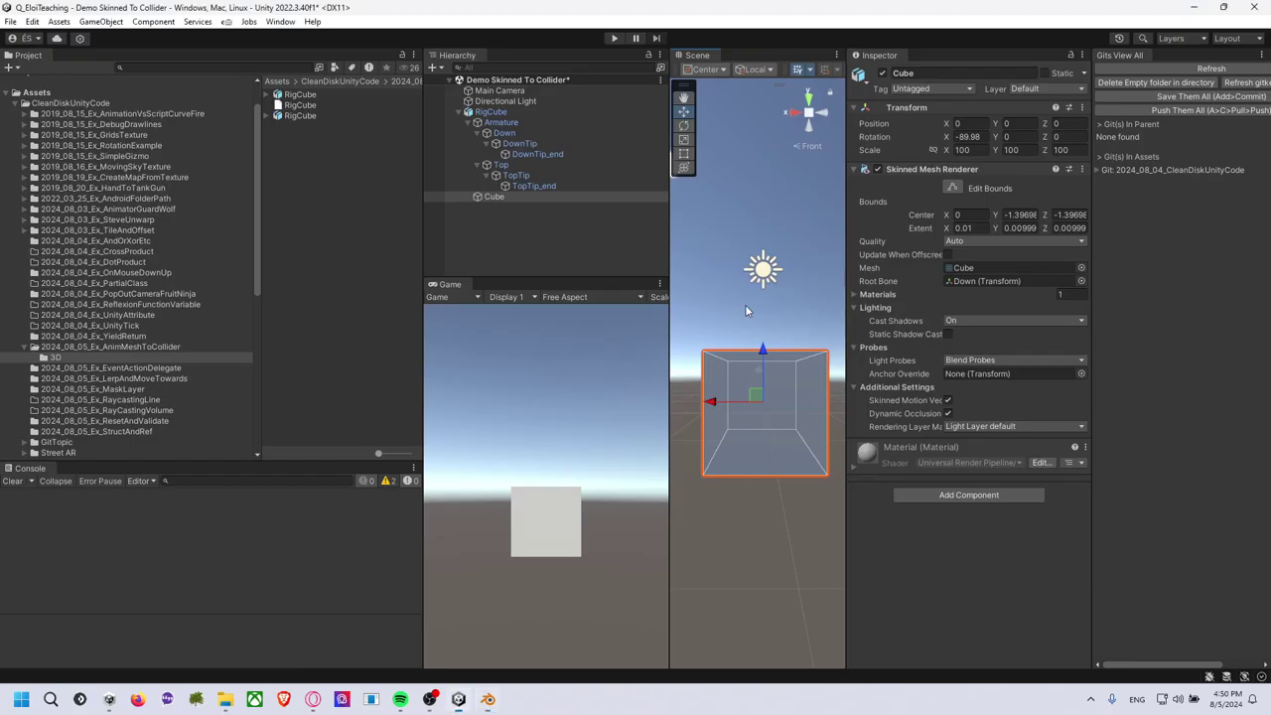
Move the TopTip bone to bend the mesh top, then set an isometric front scene view.
{"action": "left_click", "coordinate": [554, 188]}
{"action": "left_click", "coordinate": [535, 178]}
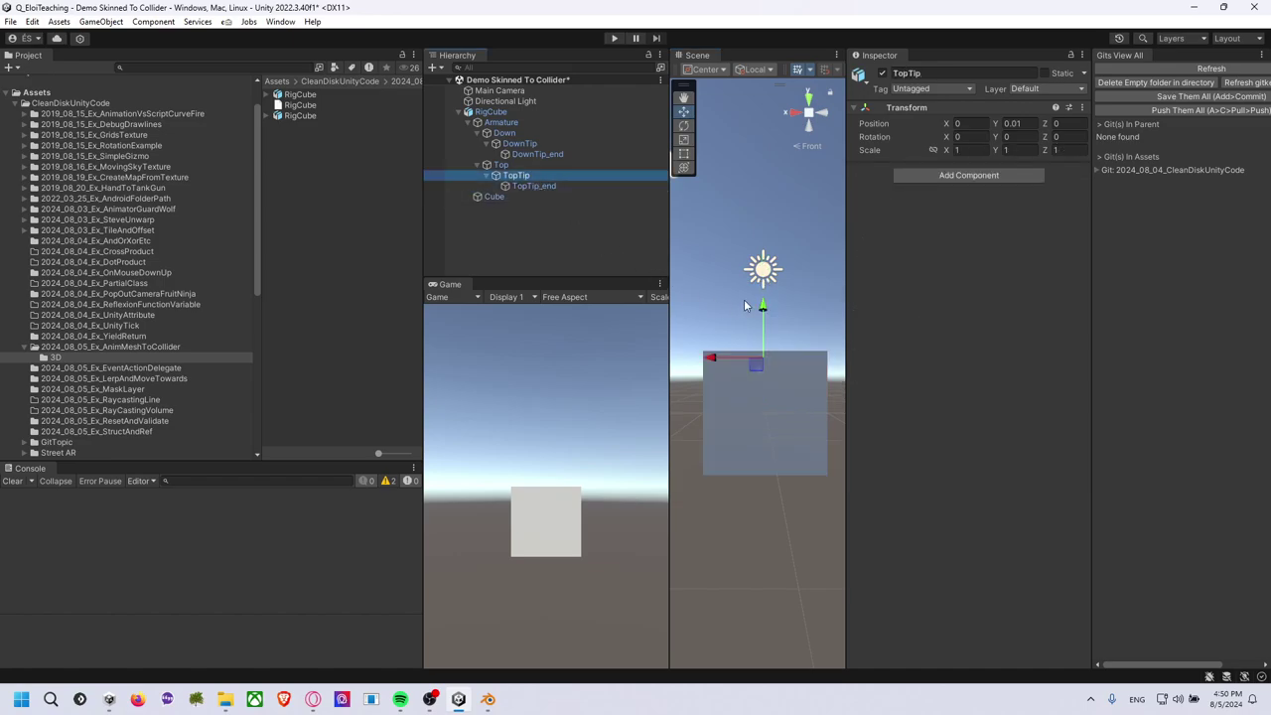
{"action": "mouse_move", "coordinate": [761, 308]}
{"action": "left_mouse_down"}
{"action": "mouse_move", "coordinate": [779, 350]}
{"action": "mouse_move", "coordinate": [765, 362]}
{"action": "mouse_move", "coordinate": [771, 204]}
{"action": "mouse_move", "coordinate": [776, 397]}
{"action": "mouse_move", "coordinate": [784, 404]}
{"action": "mouse_move", "coordinate": [811, 370]}
{"action": "left_mouse_up"}
{"action": "left_click", "coordinate": [808, 114]}
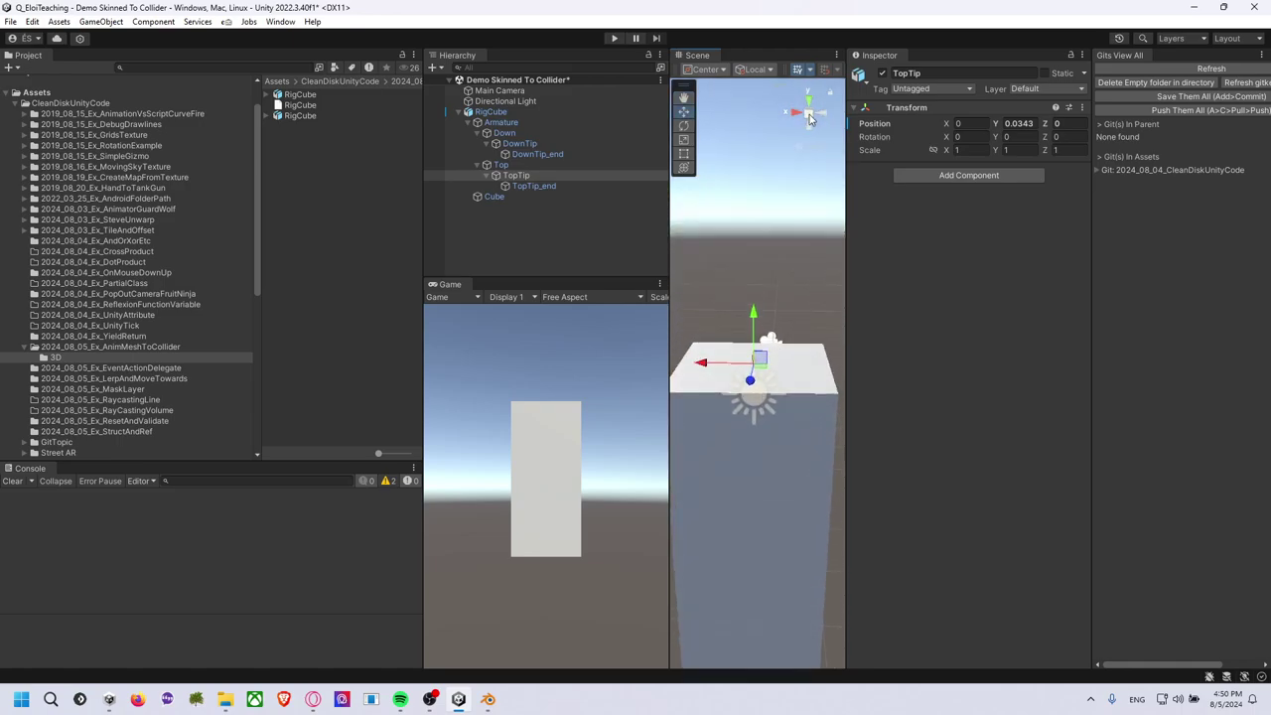
{"action": "left_click", "coordinate": [821, 117]}
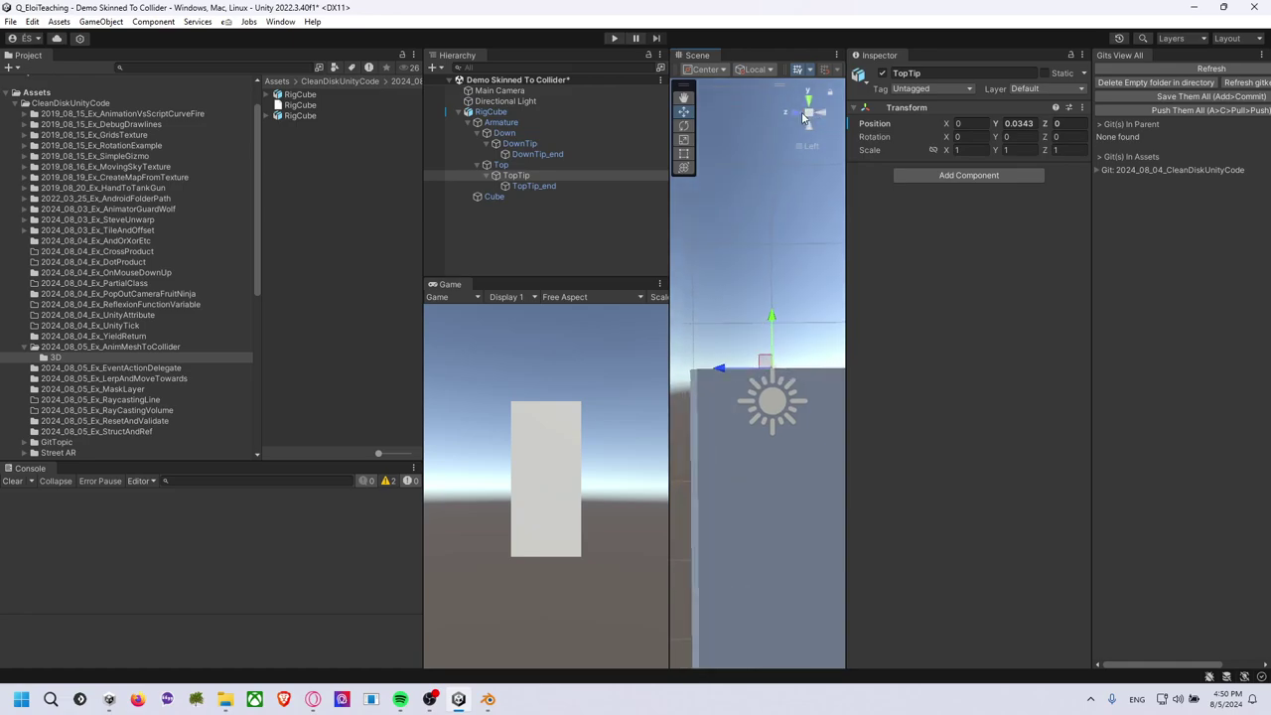
{"action": "left_click_drag", "start_coordinate": [770, 268], "coordinate": [767, 121]}
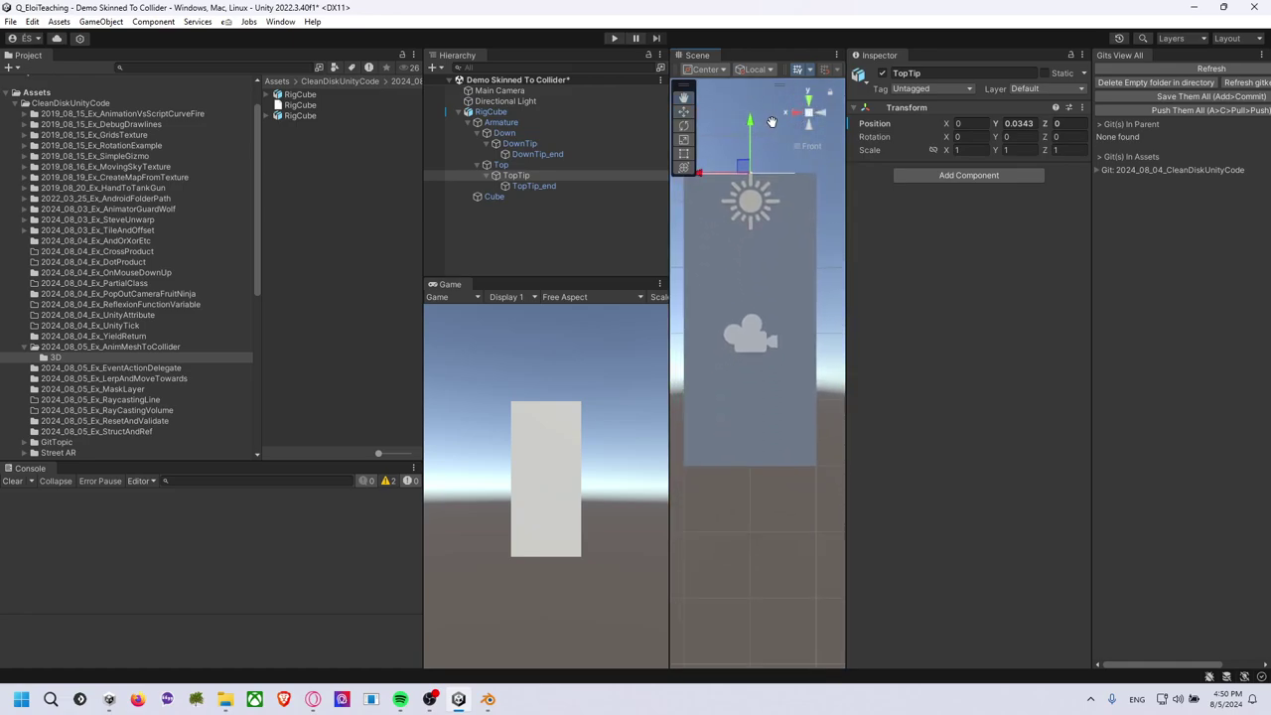
Scale the DownTip bone up to widen the mesh bottom to X scale 1.5.
{"action": "left_click", "coordinate": [541, 142]}
{"action": "left_click_drag", "start_coordinate": [749, 501], "coordinate": [762, 452]}
{"action": "key", "text": "e"}
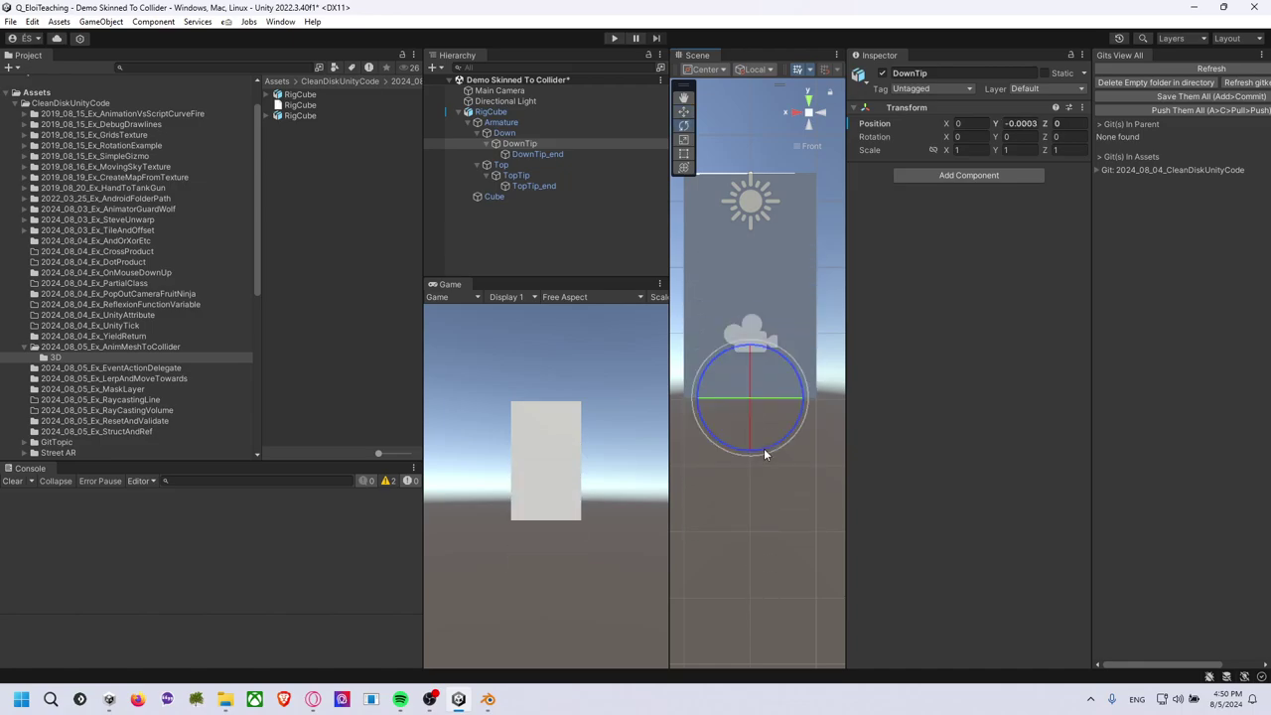
{"action": "key", "text": "r"}
{"action": "left_click_drag", "start_coordinate": [695, 398], "coordinate": [765, 401]}
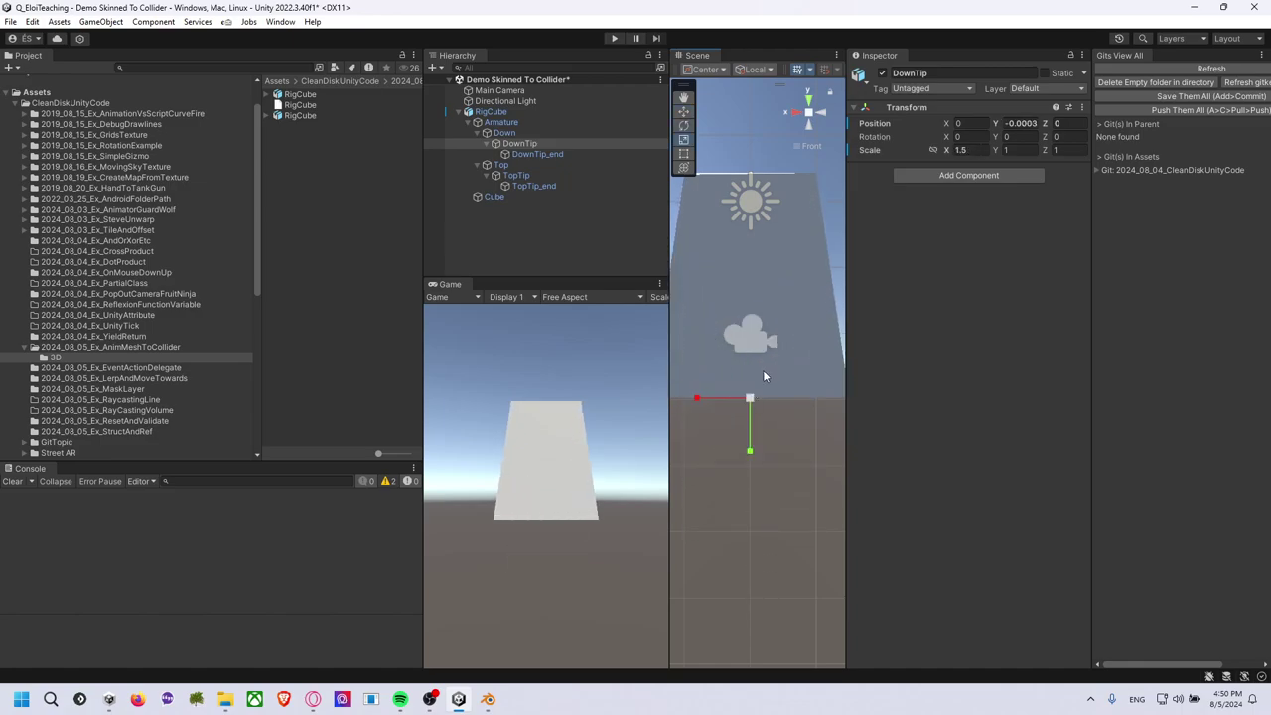
{"action": "middle_click_drag", "start_coordinate": [751, 139], "coordinate": [763, 281]}
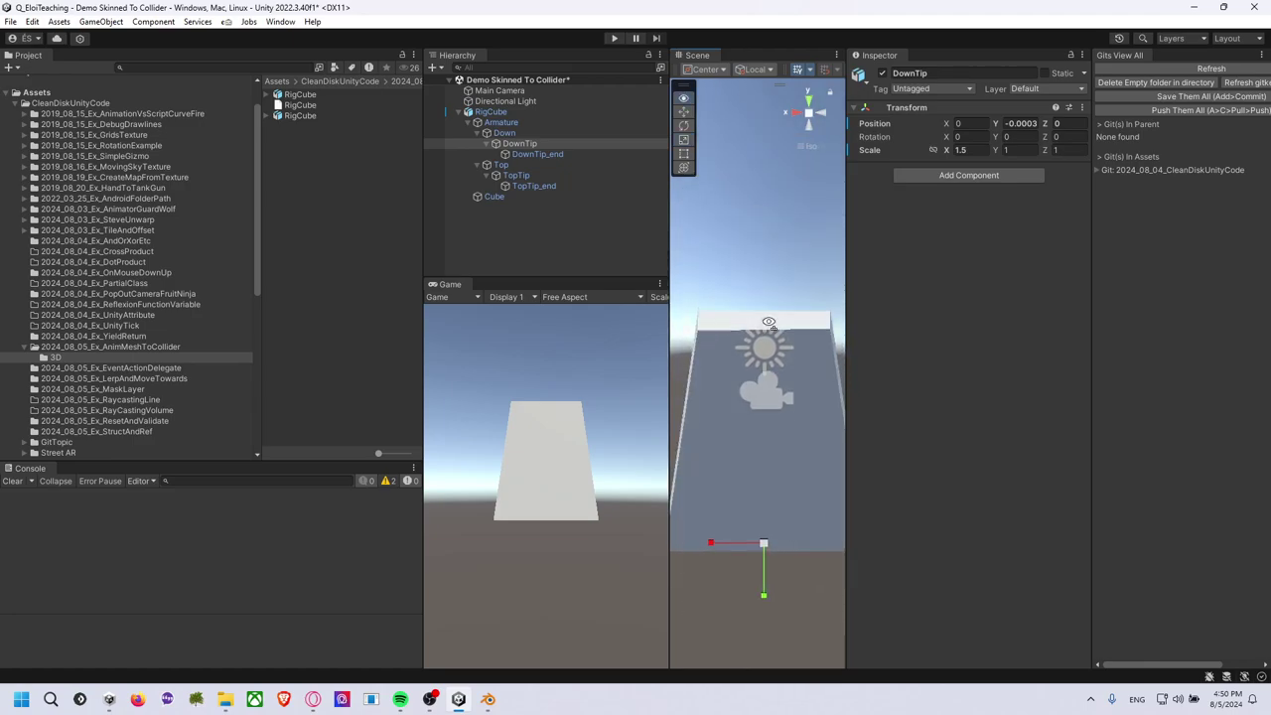
Reselect the DownTip bone and enlarge the cube's bottom further.
{"action": "left_click", "coordinate": [763, 282]}
{"action": "left_click", "coordinate": [551, 156]}
{"action": "left_click", "coordinate": [550, 143]}
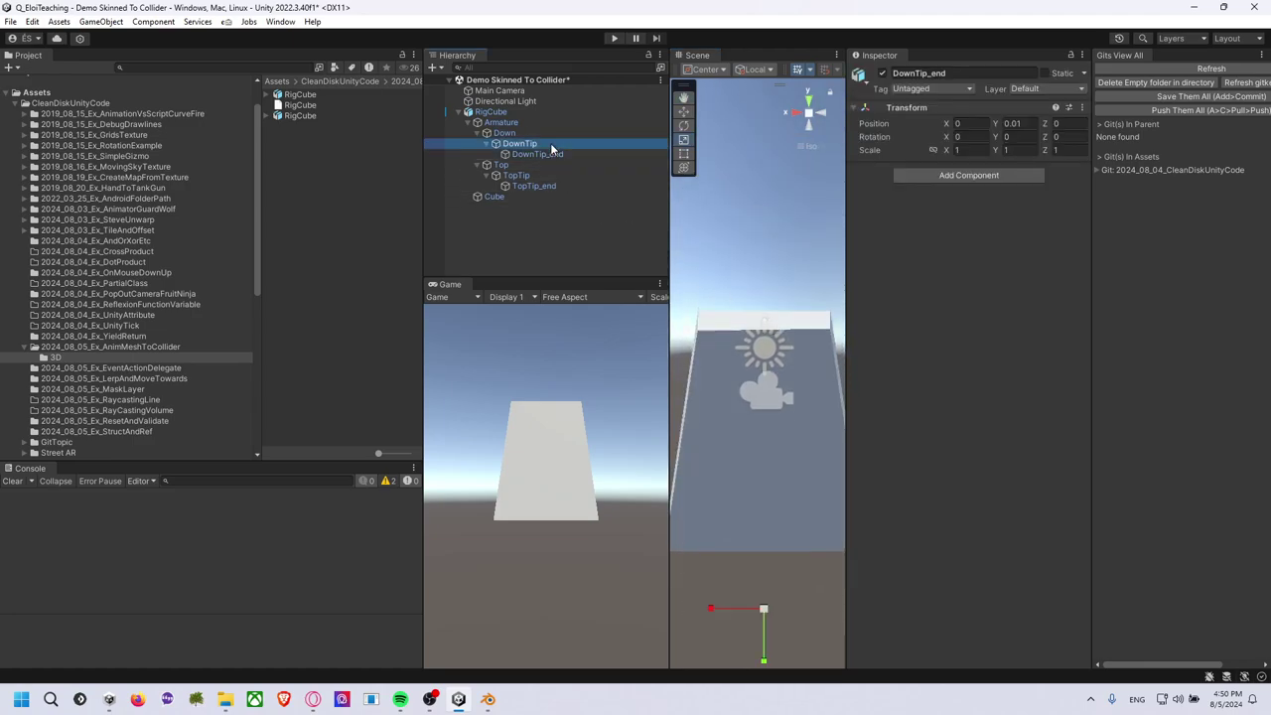
{"action": "left_click", "coordinate": [505, 132]}
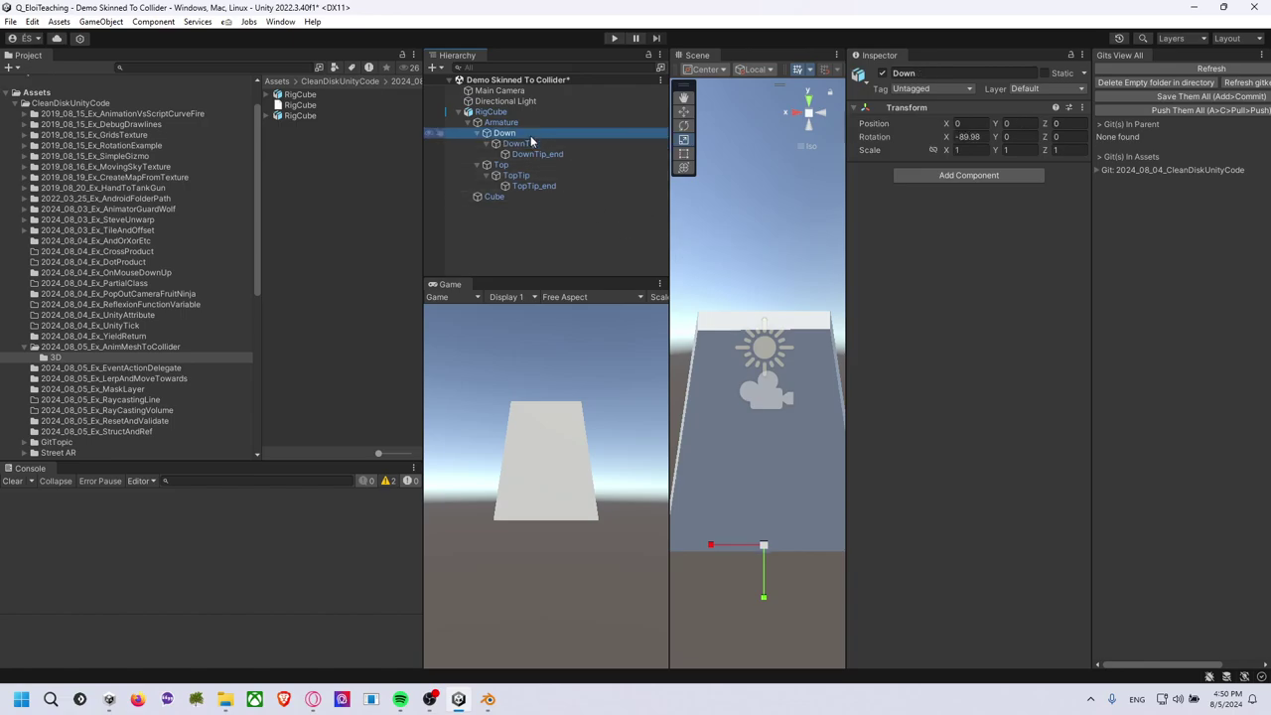
{"action": "left_click", "coordinate": [519, 143]}
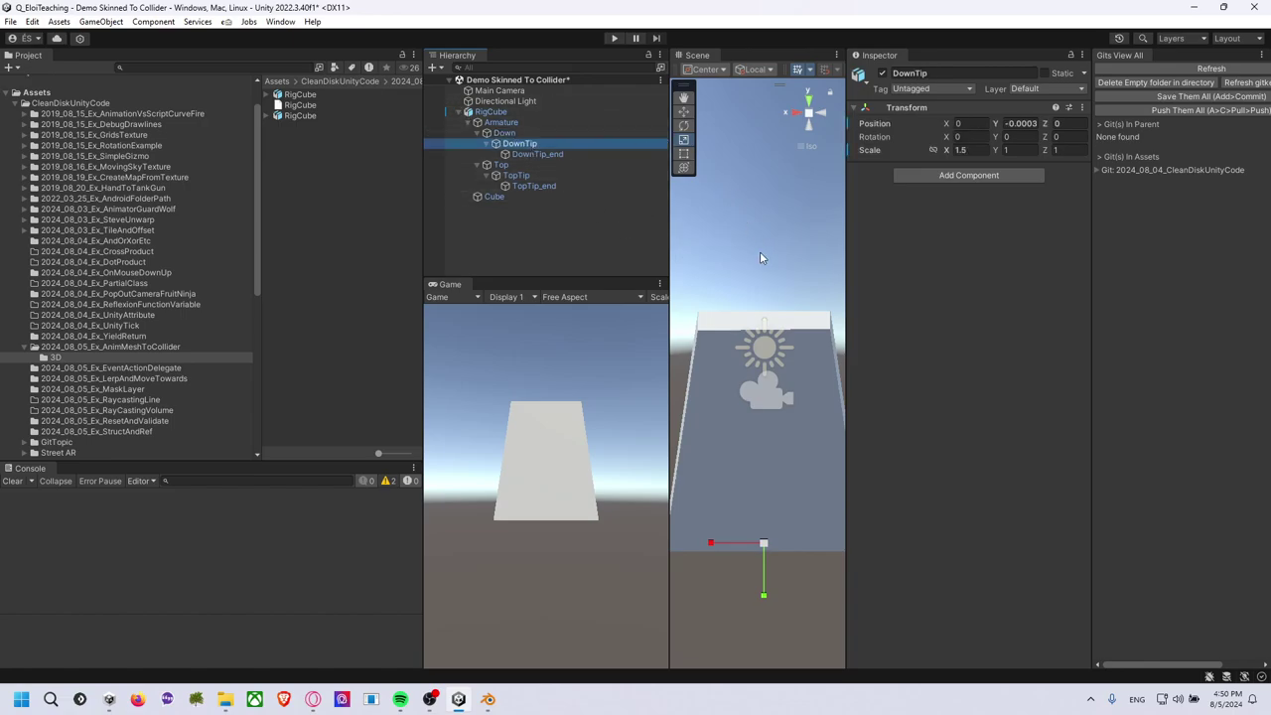
{"action": "left_click_drag", "start_coordinate": [764, 542], "coordinate": [780, 546]}
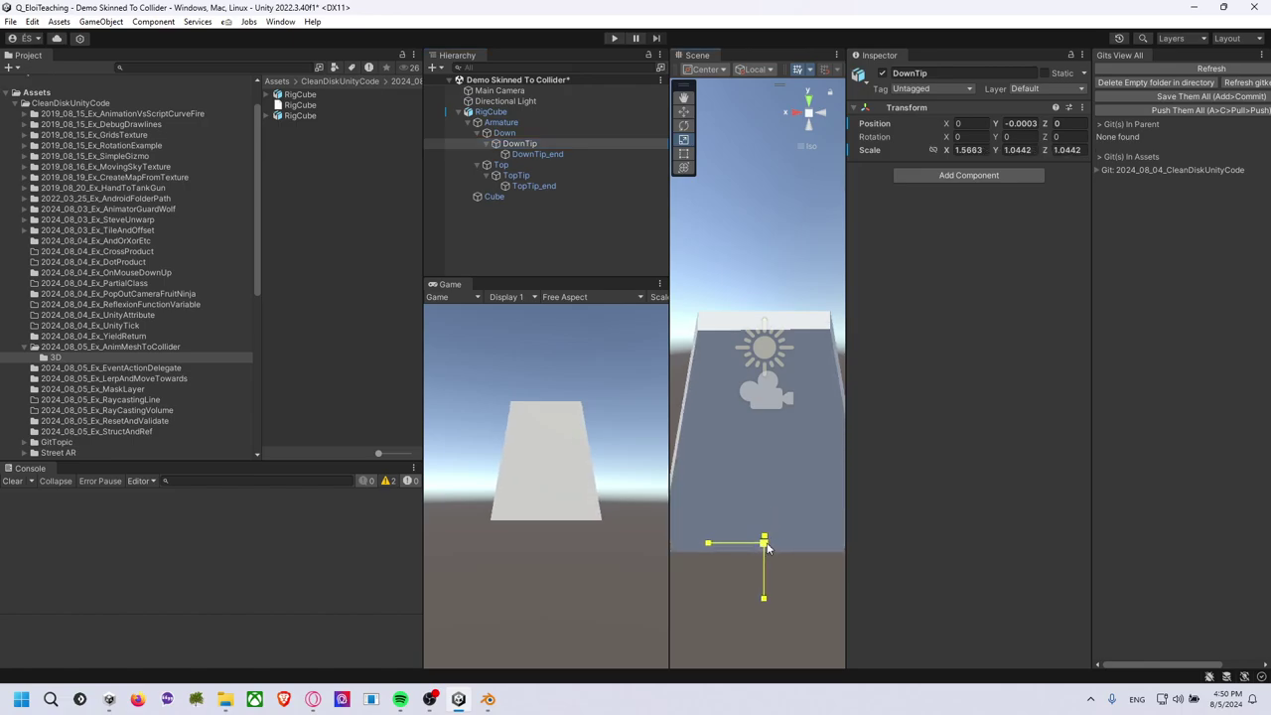
Scale the TopTip bone down to narrow the mesh top, viewing it from above.
{"action": "left_click", "coordinate": [517, 175]}
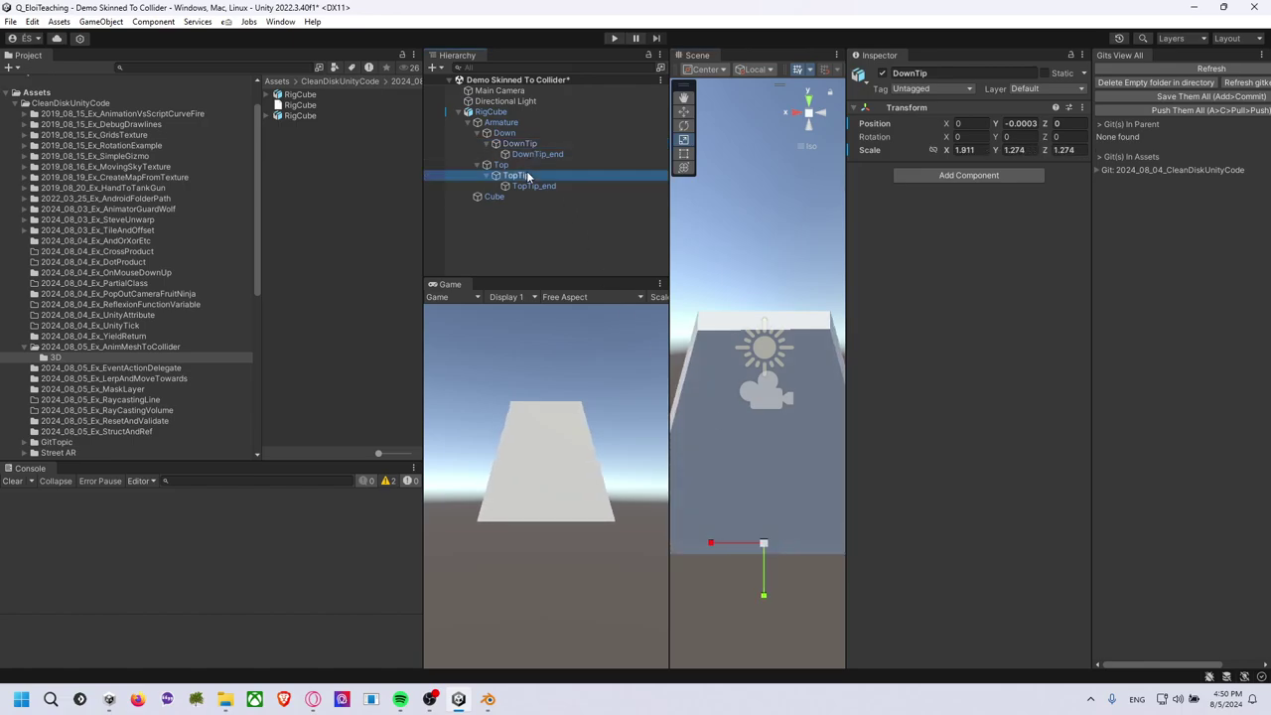
{"action": "left_click_drag", "start_coordinate": [763, 318], "coordinate": [740, 328]}
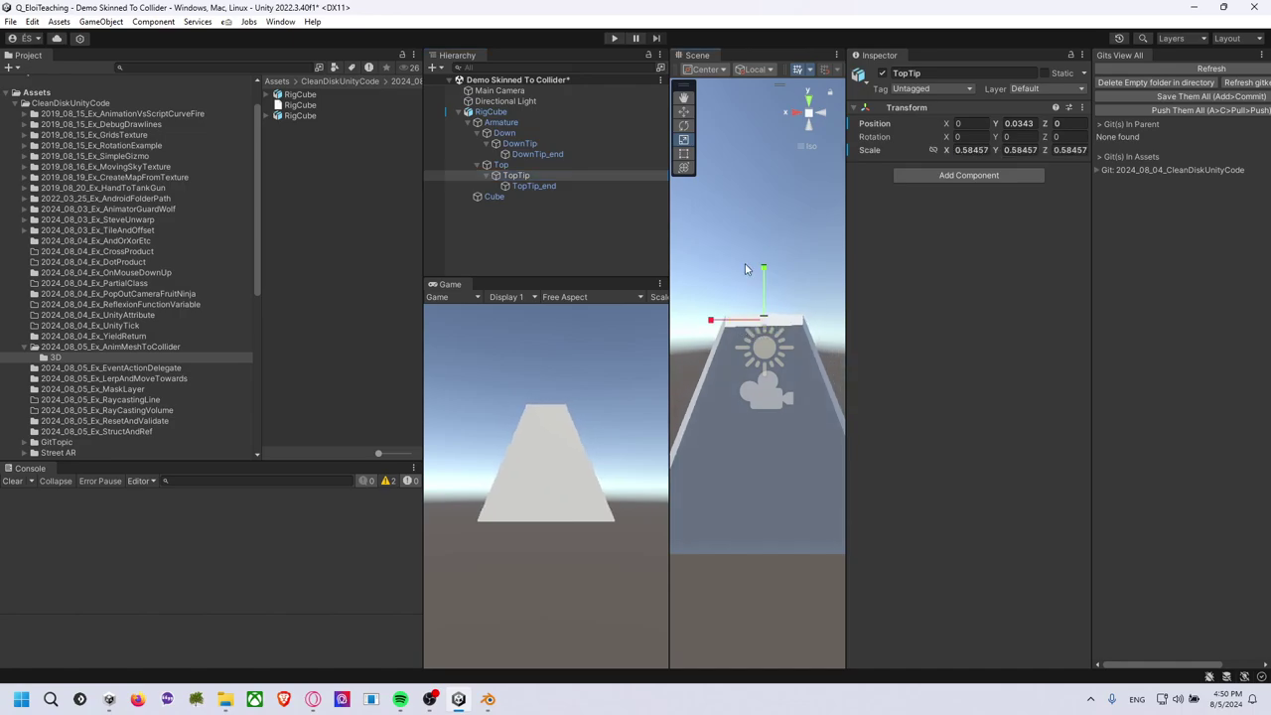
{"action": "left_click", "coordinate": [752, 217]}
{"action": "scroll", "coordinate": [752, 218], "scroll_direction": "down", "scroll_amount": 2}
{"action": "left_click_drag", "start_coordinate": [757, 215], "coordinate": [762, 300], "text": "alt"}
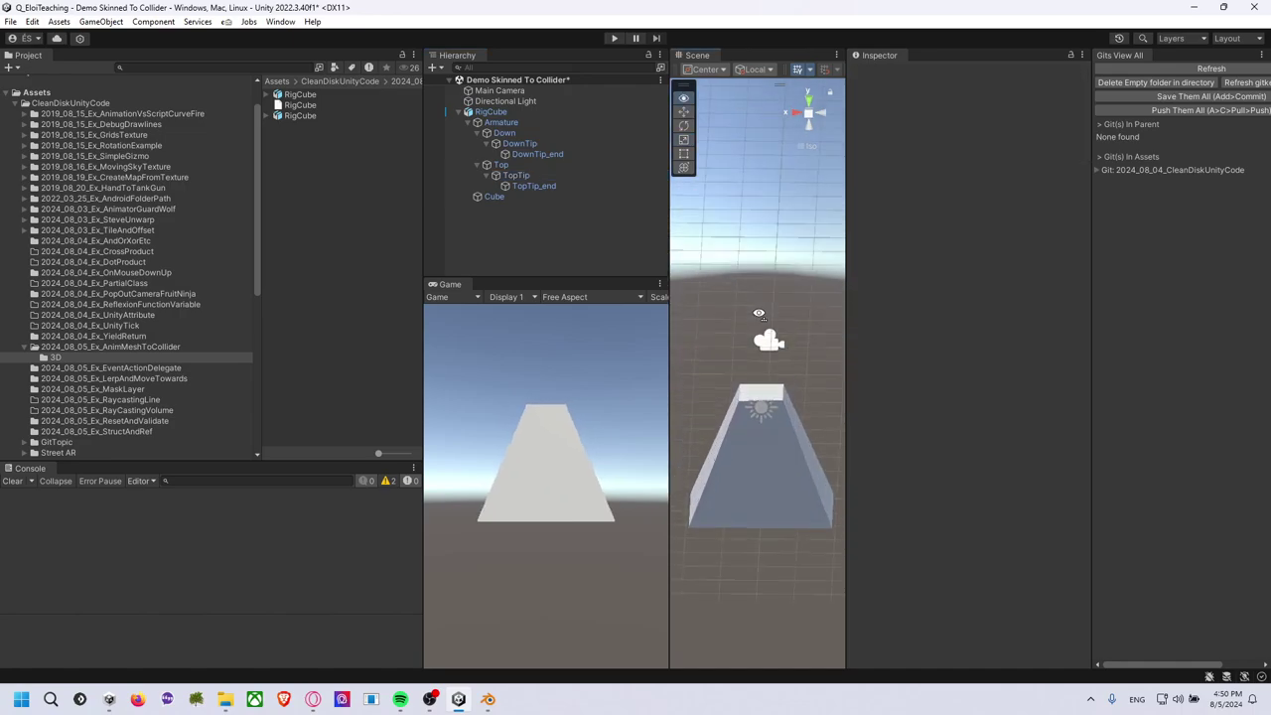
Create a Sphere and move it up along Z above the trapezoid mesh.
{"action": "right_click", "coordinate": [513, 228]}
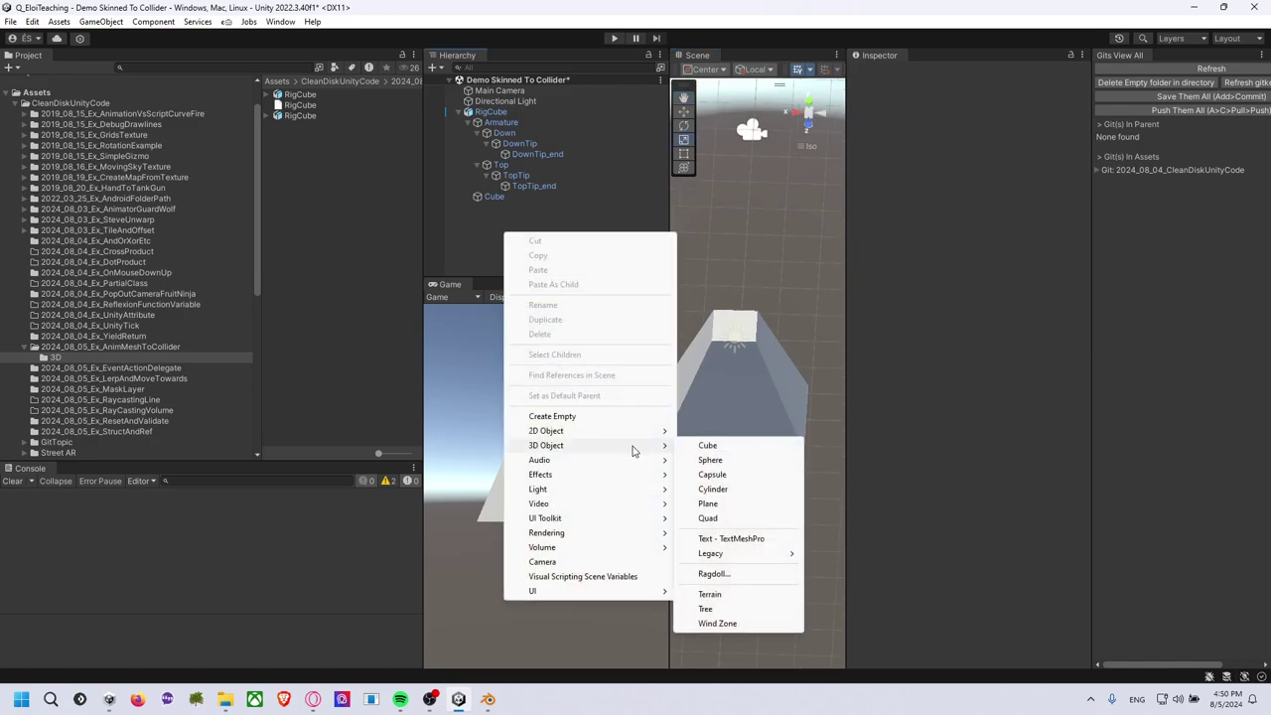
{"action": "left_click", "coordinate": [723, 462]}
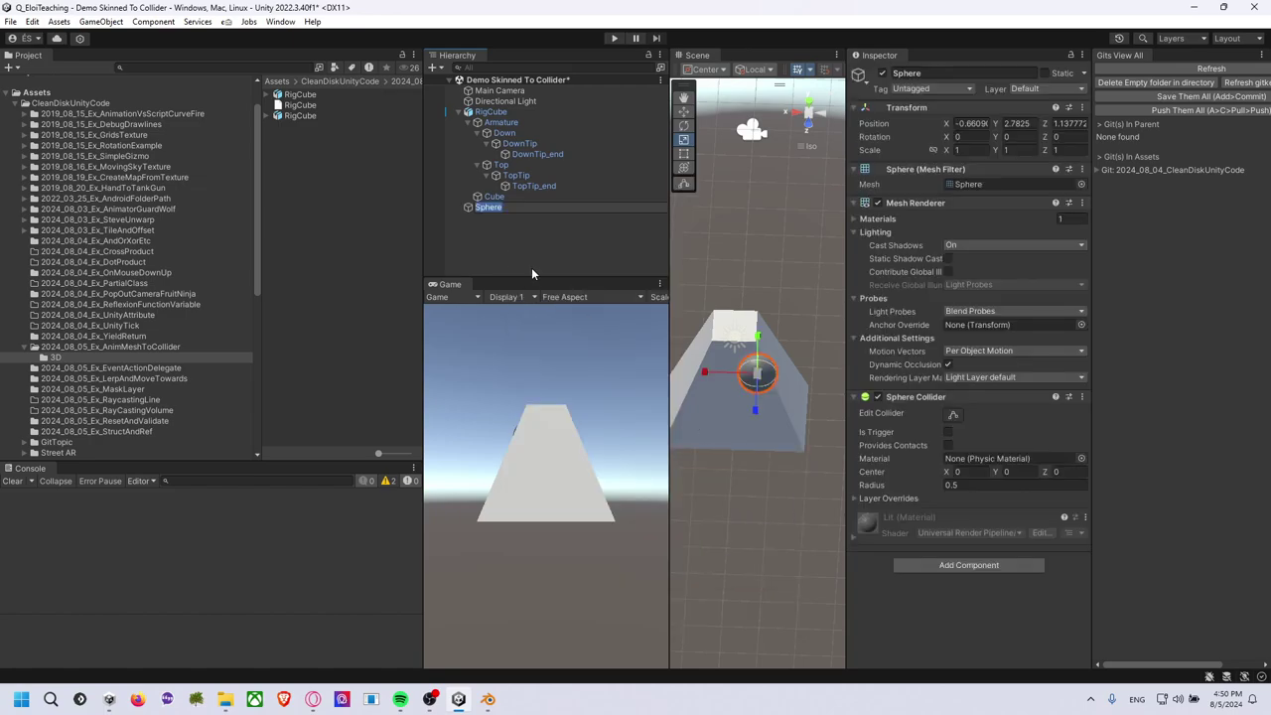
{"action": "left_click", "coordinate": [526, 229]}
{"action": "left_click", "coordinate": [505, 209]}
{"action": "mouse_move", "coordinate": [735, 318]}
{"action": "left_mouse_down", "text": "alt"}
{"action": "mouse_move", "coordinate": [753, 327]}
{"action": "mouse_move", "coordinate": [594, 300]}
{"action": "left_mouse_up", "text": "alt"}
{"action": "left_click", "coordinate": [683, 126]}
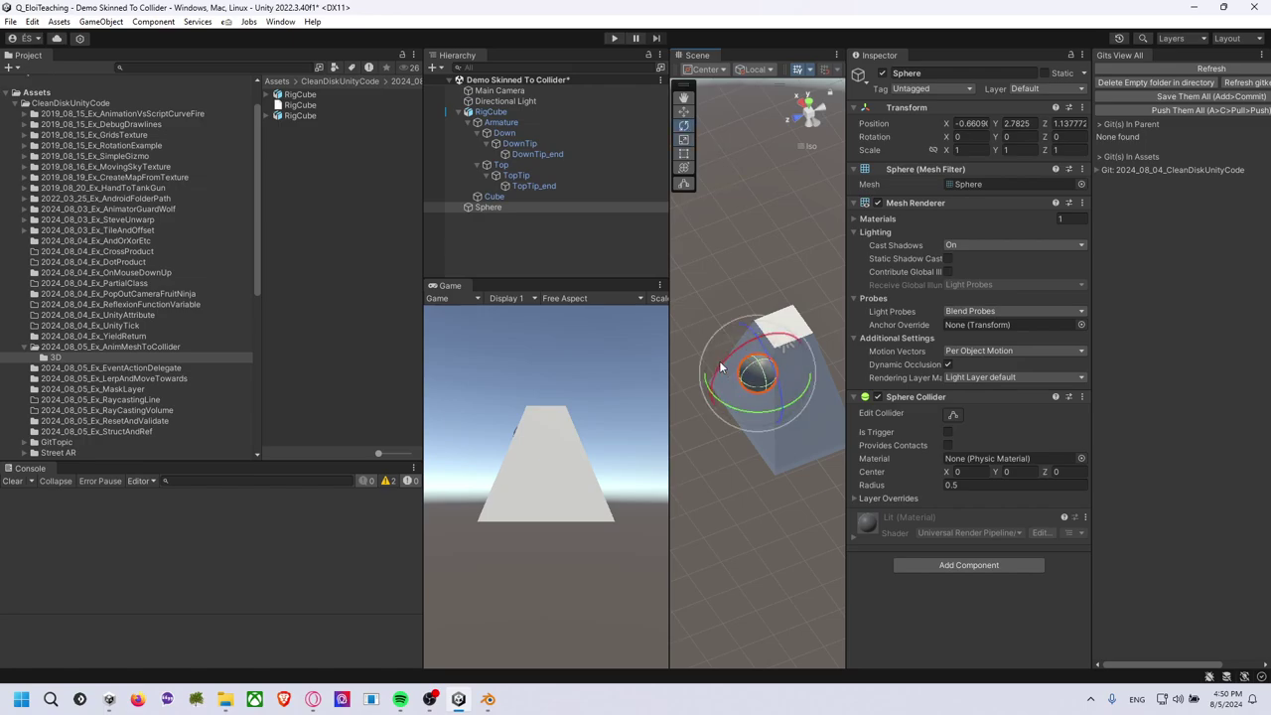
{"action": "key", "text": "w"}
{"action": "mouse_move", "coordinate": [717, 400]}
{"action": "left_mouse_down"}
{"action": "mouse_move", "coordinate": [759, 387]}
{"action": "mouse_move", "coordinate": [787, 325]}
{"action": "mouse_move", "coordinate": [771, 317]}
{"action": "mouse_move", "coordinate": [784, 229]}
{"action": "left_mouse_up"}
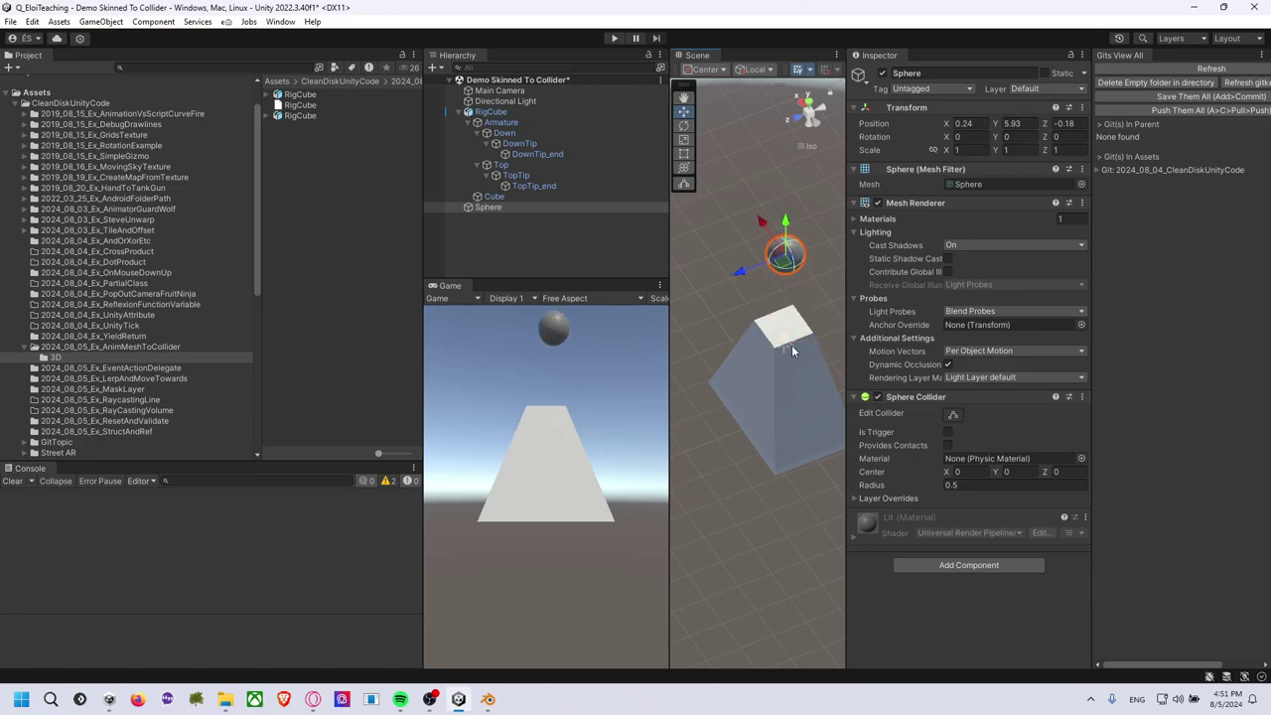
Add a Rigidbody component to the Sphere.
{"action": "mouse_move", "coordinate": [791, 345]}
{"action": "left_mouse_down", "text": "alt"}
{"action": "mouse_move", "coordinate": [757, 326]}
{"action": "mouse_move", "coordinate": [737, 278]}
{"action": "left_mouse_up", "text": "alt"}
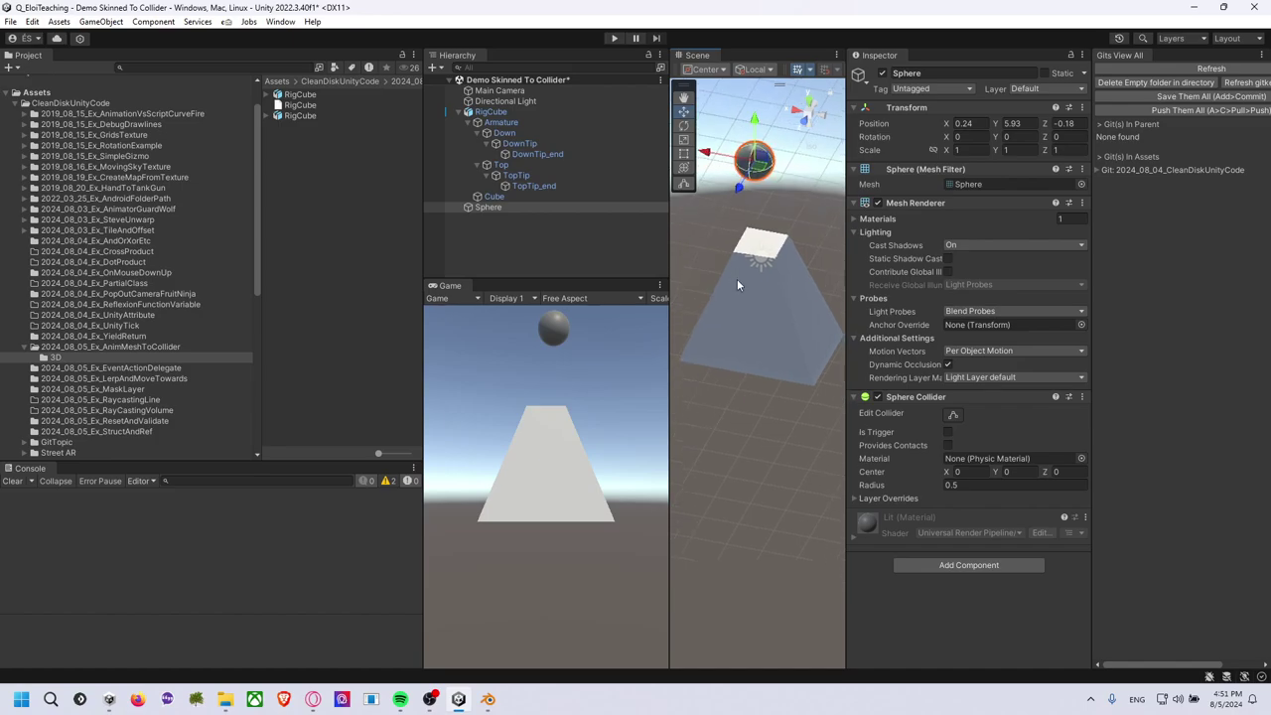
{"action": "left_click", "coordinate": [935, 566]}
{"action": "key", "text": "Return"}
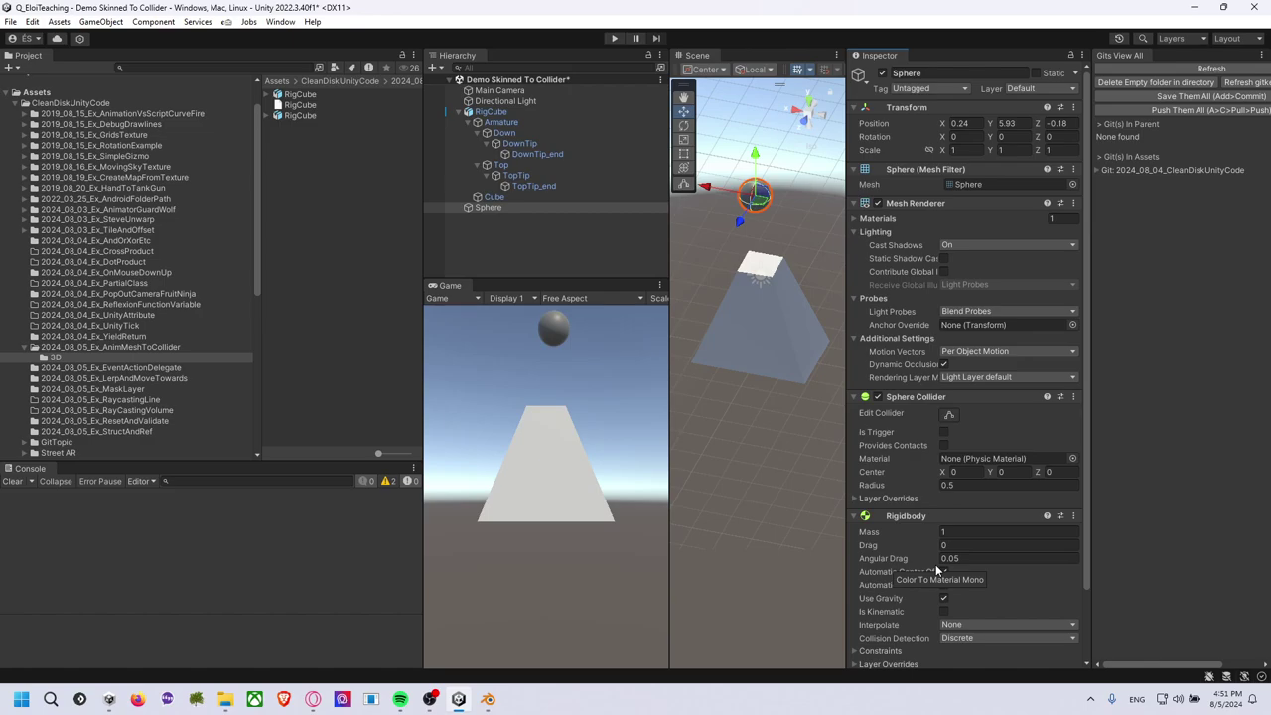
Add a Mesh Collider component to the skinned Cube.
{"action": "left_click", "coordinate": [516, 196]}
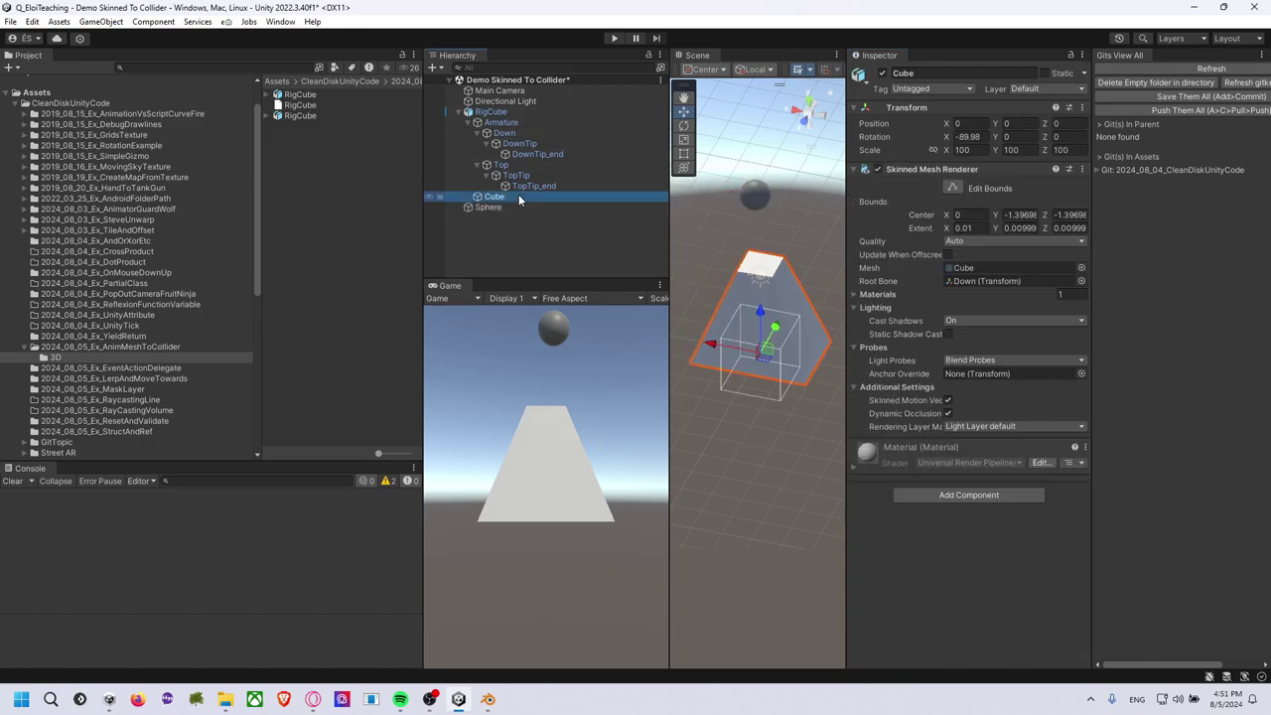
{"action": "left_click", "coordinate": [970, 492]}
{"action": "type", "text": "mesh"}
{"action": "key", "text": "Return"}
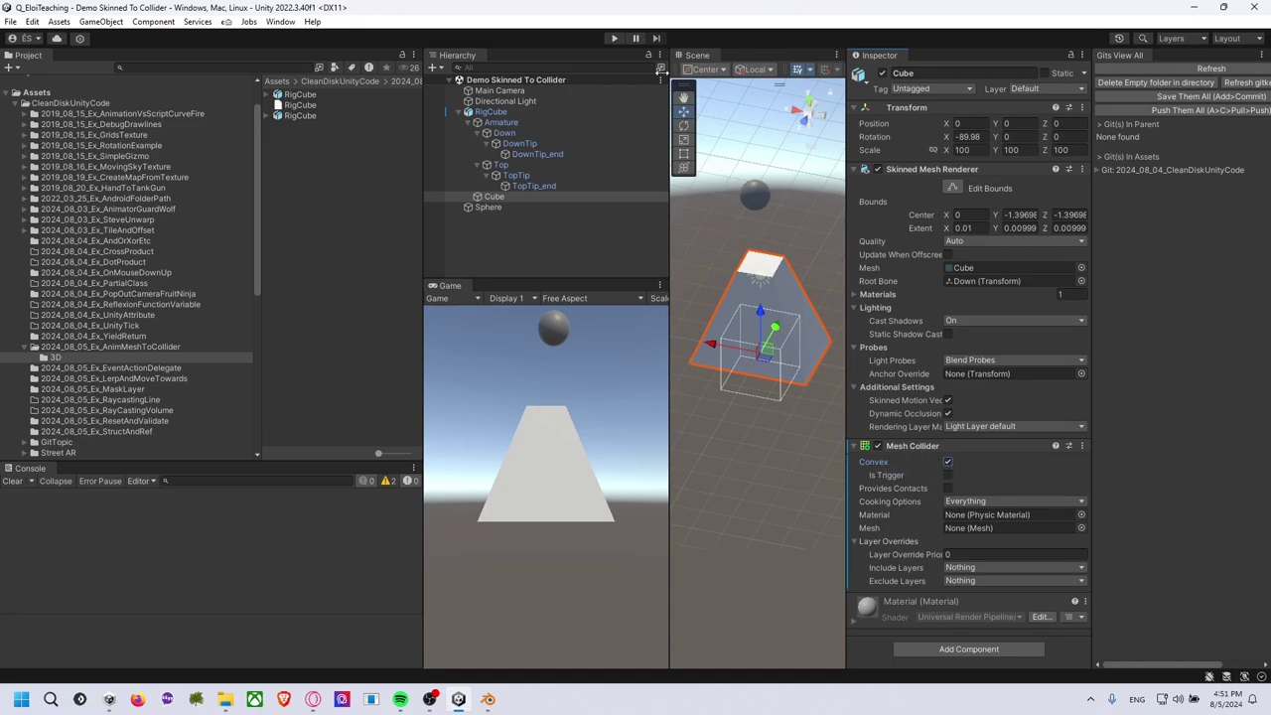
Run Play mode to watch the Sphere fall onto the Cube, then stop it.
{"action": "left_click", "coordinate": [614, 40]}
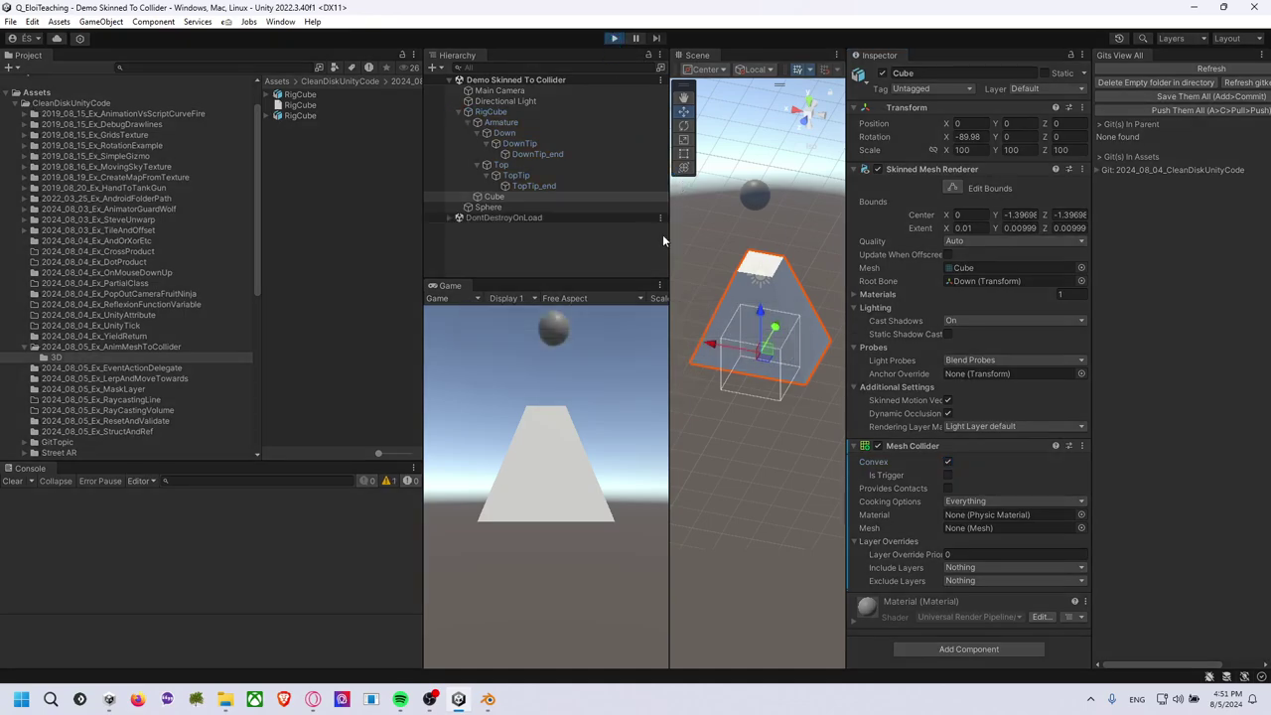
{"action": "left_click", "coordinate": [614, 39]}
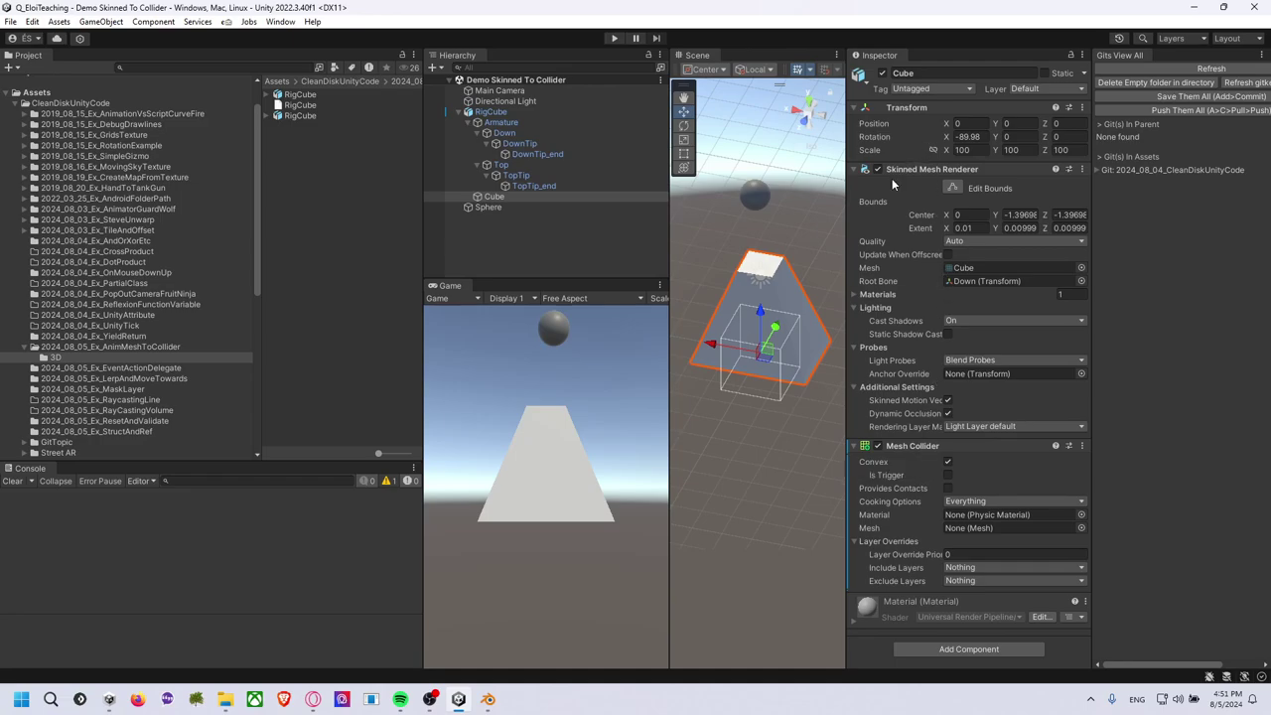
{"action": "left_click", "coordinate": [800, 242]}
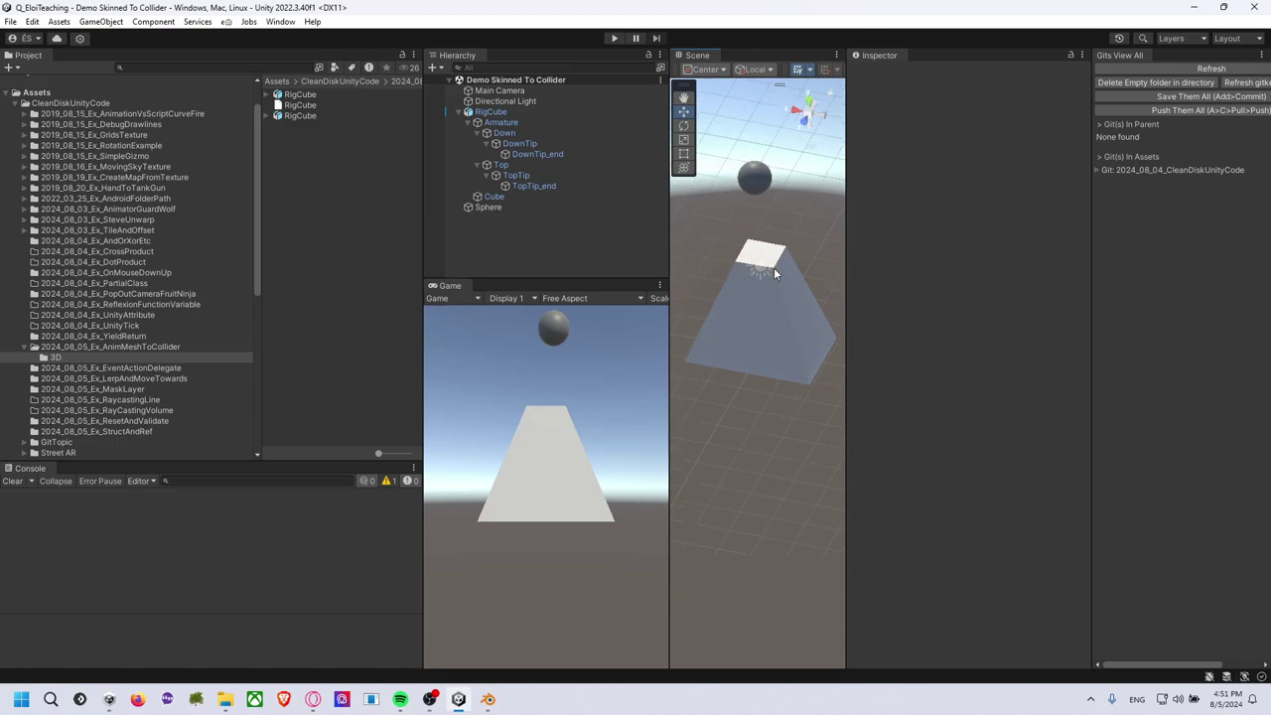
Rotate the TopTip bone to Z -11.411 so the trapezoid leans sideways.
{"action": "left_click", "coordinate": [753, 274]}
{"action": "key", "text": "e"}
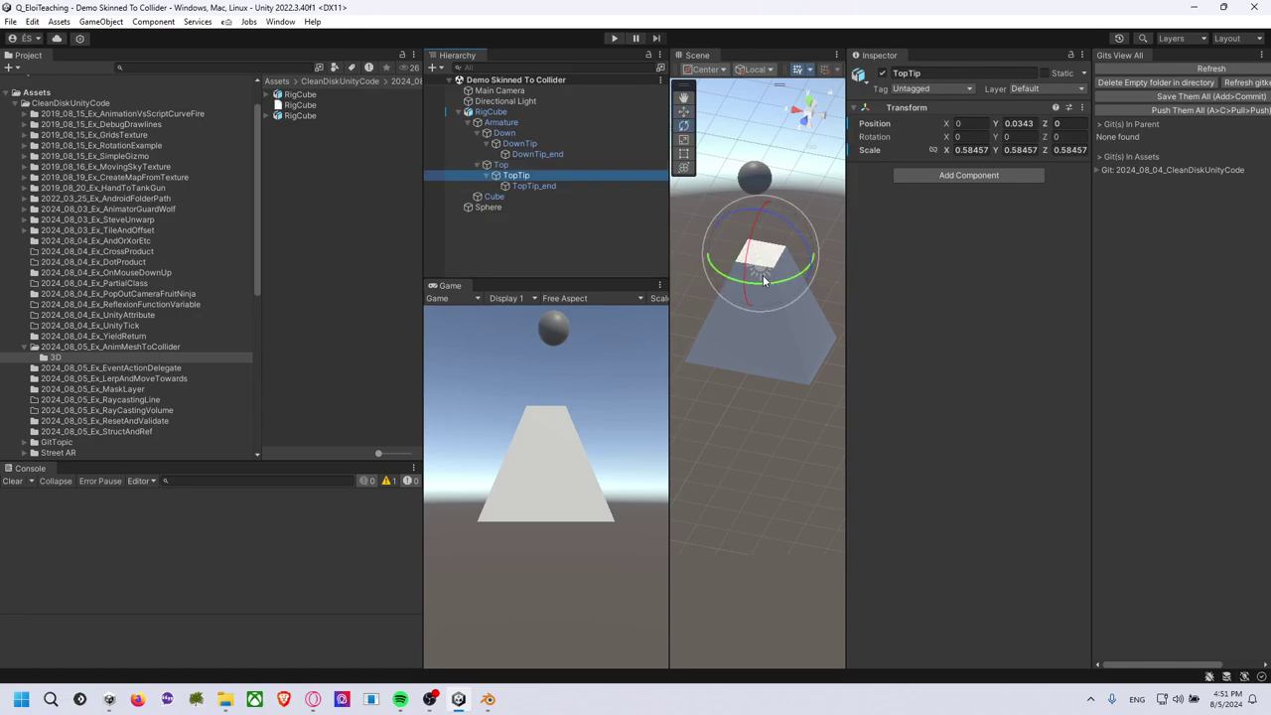
{"action": "left_click_drag", "start_coordinate": [756, 276], "coordinate": [811, 276]}
{"action": "middle_click_drag", "start_coordinate": [796, 358], "coordinate": [821, 353]}
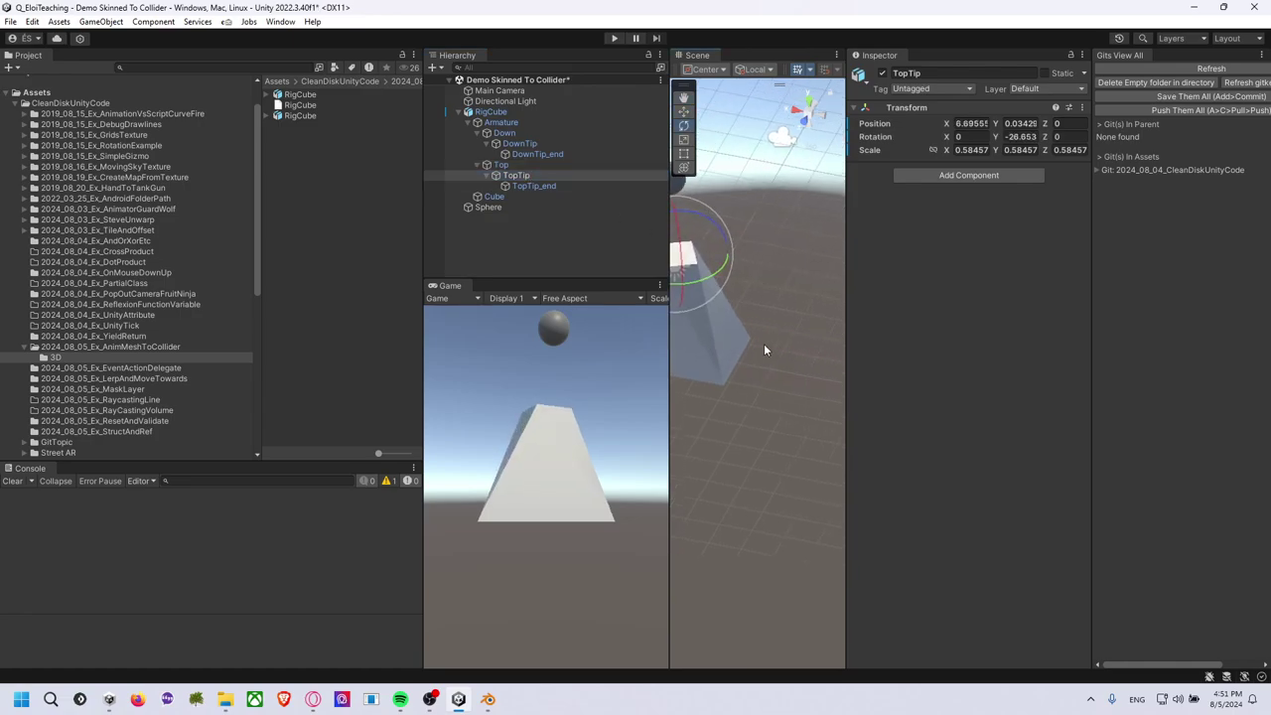
{"action": "mouse_move", "coordinate": [821, 352]}
{"action": "left_mouse_down", "text": "alt"}
{"action": "mouse_move", "coordinate": [898, 349]}
{"action": "mouse_move", "coordinate": [791, 357]}
{"action": "left_mouse_up", "text": "alt"}
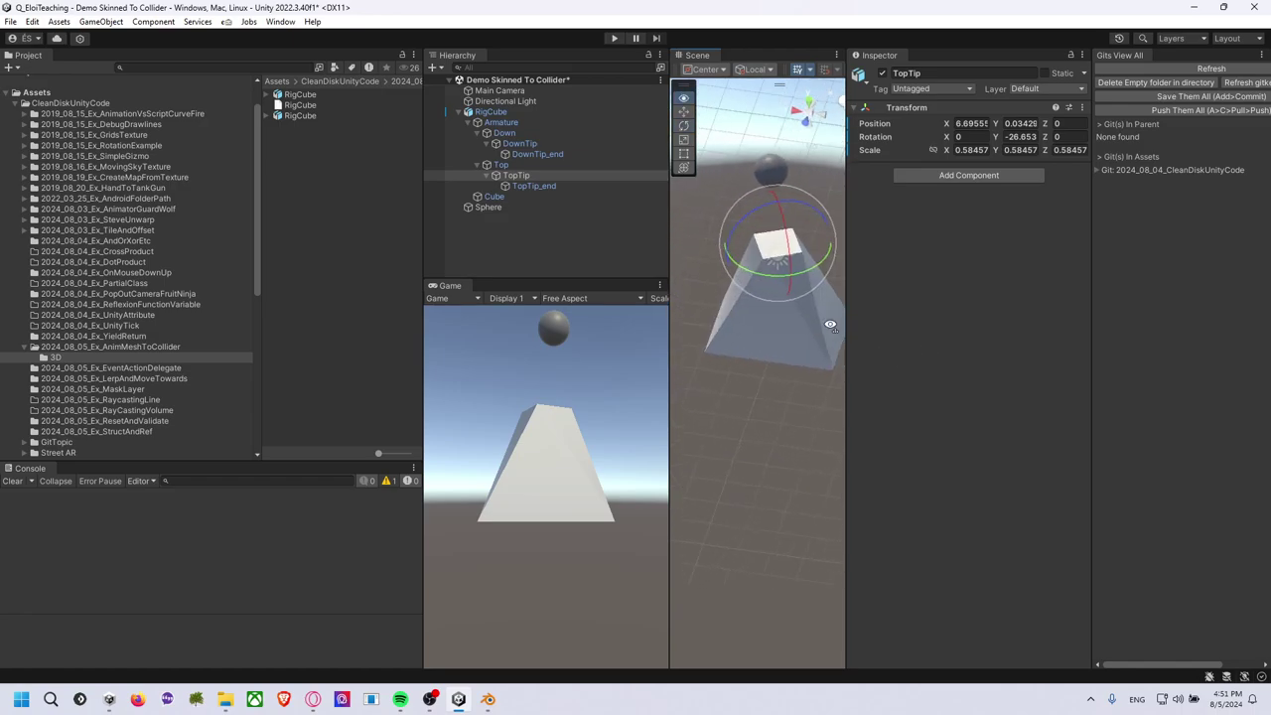
{"action": "key", "text": "ctrl+z"}
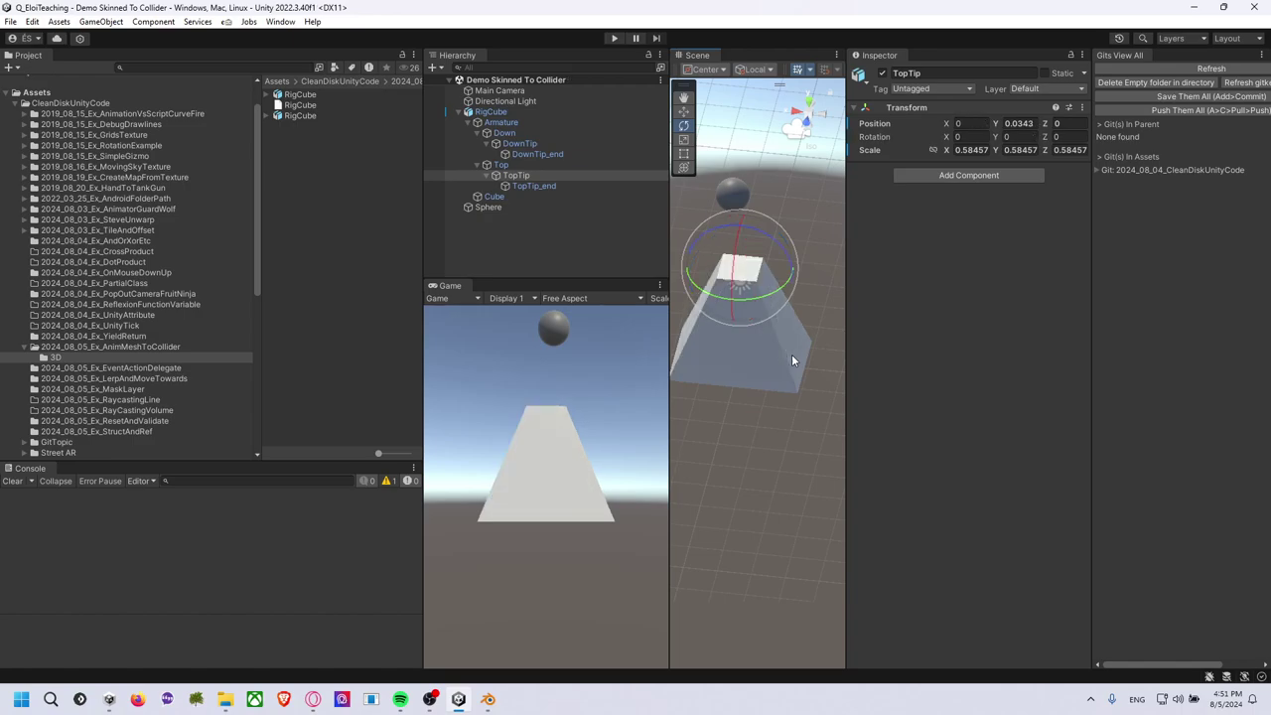
{"action": "left_click_drag", "start_coordinate": [770, 256], "coordinate": [744, 214]}
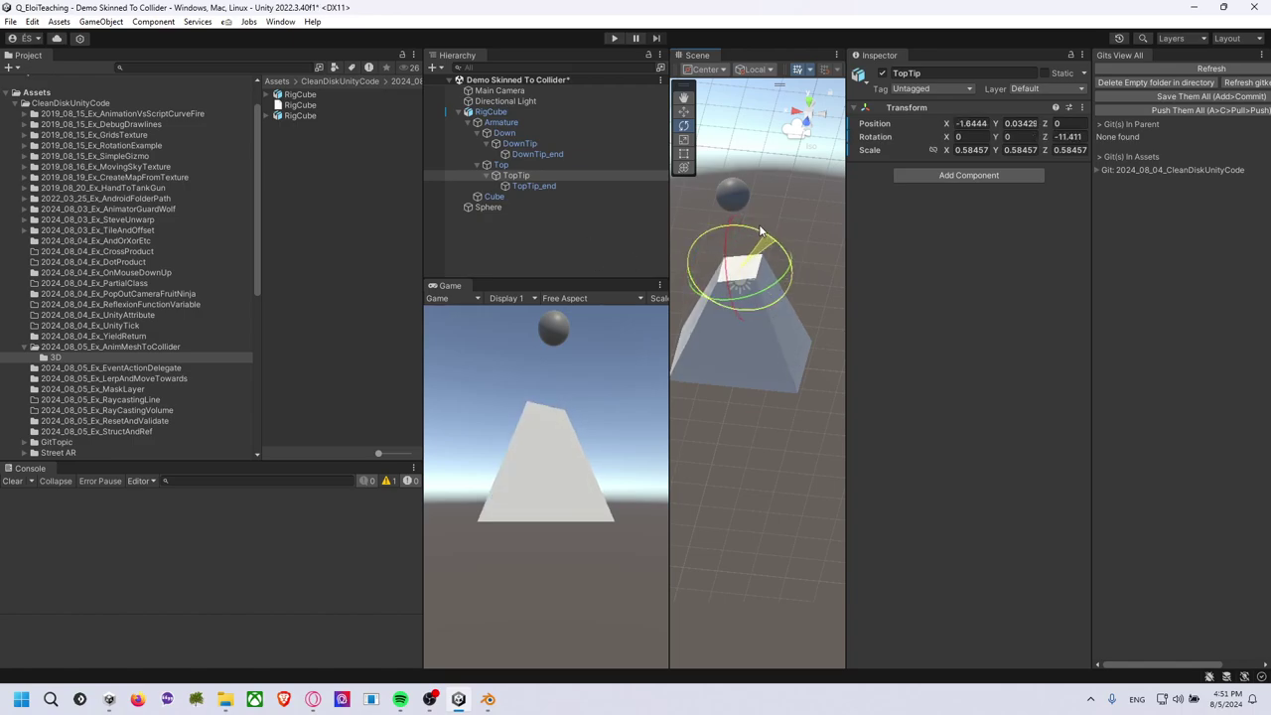
Select the RigCube object and save the scene.
{"action": "left_click", "coordinate": [771, 430]}
{"action": "middle_click_drag", "start_coordinate": [760, 422], "coordinate": [781, 440]}
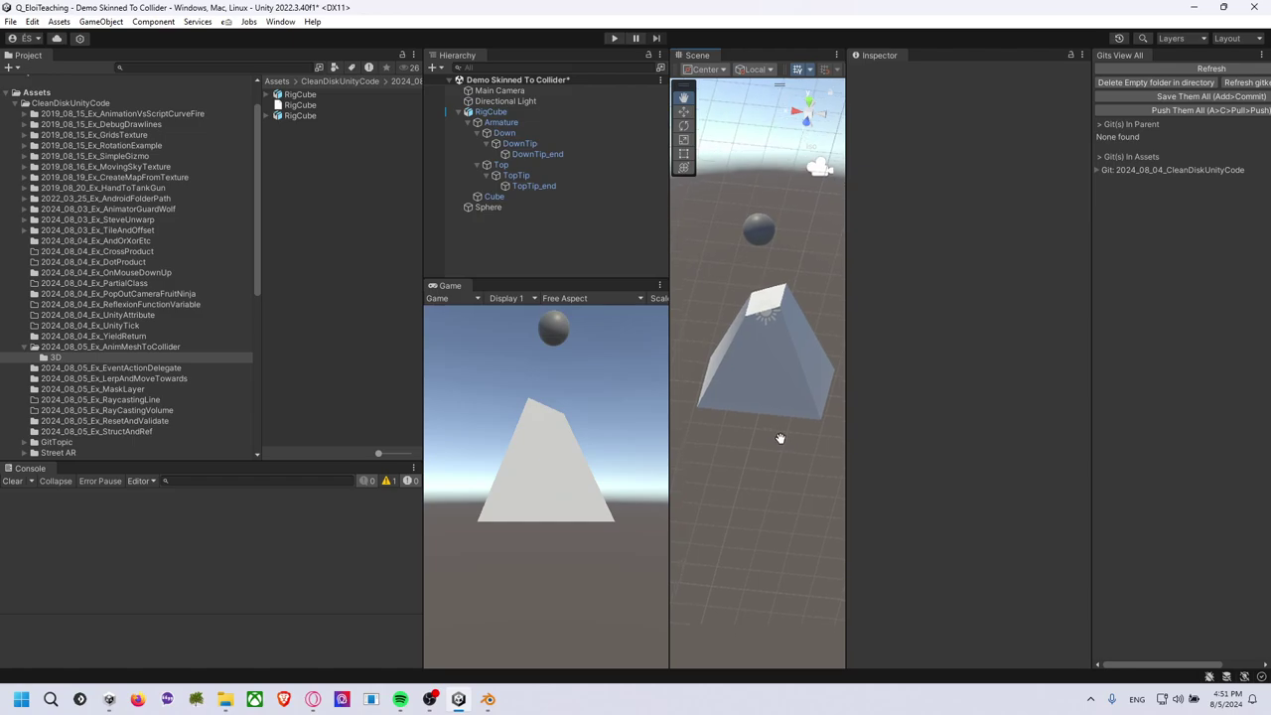
{"action": "left_click", "coordinate": [515, 114]}
{"action": "key", "text": "ctrl+s"}
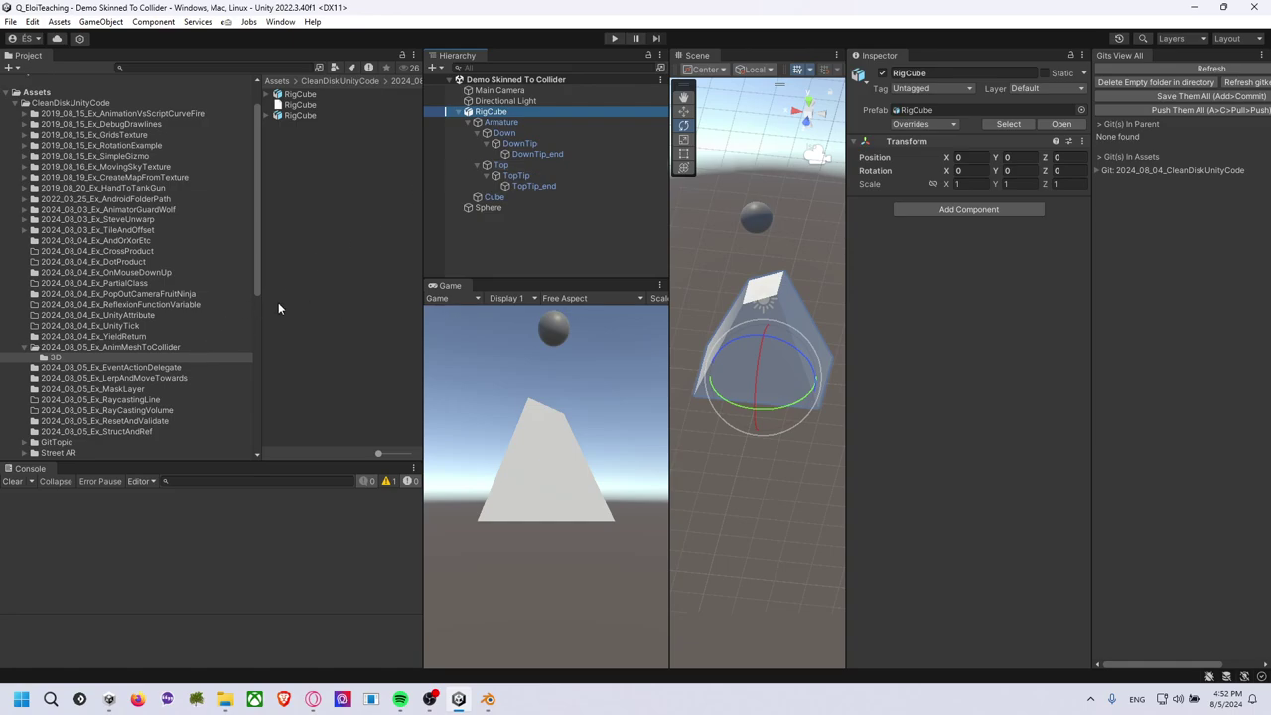
Create an empty GameObject named 'Exampel Prefab Cube Rig'.
{"action": "left_click", "coordinate": [201, 346]}
{"action": "right_click", "coordinate": [483, 254]}
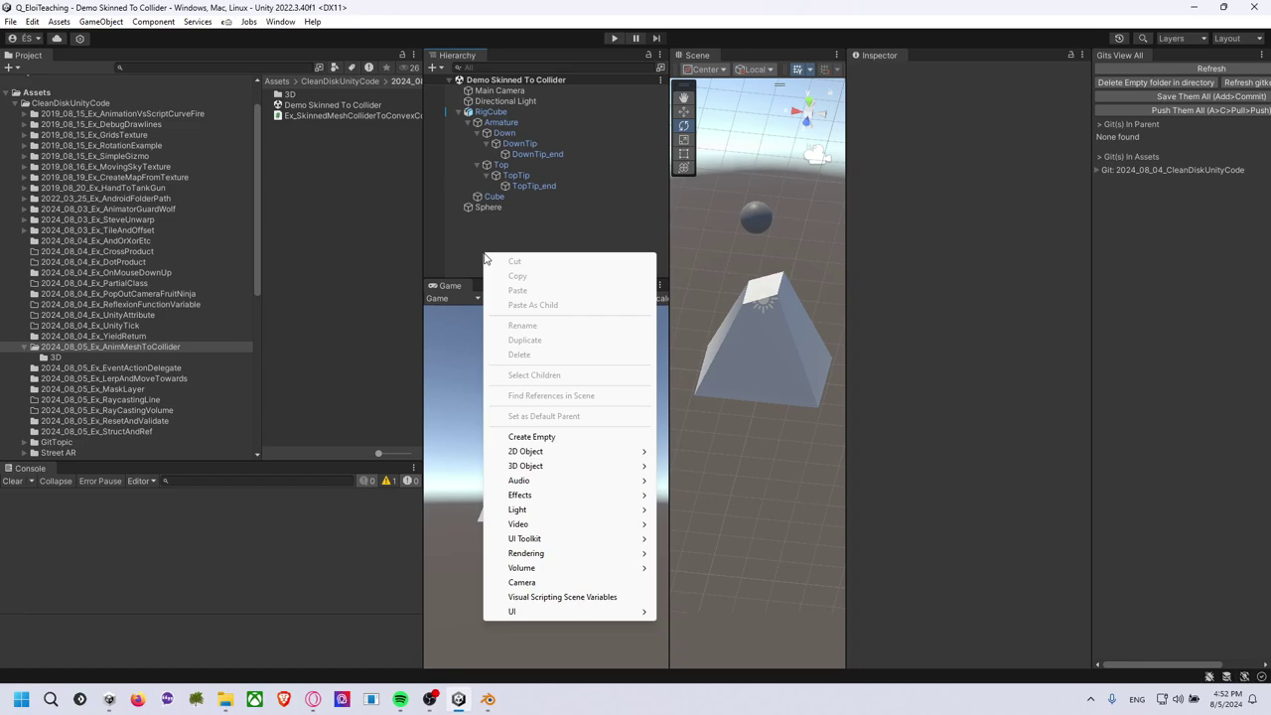
{"action": "left_click", "coordinate": [544, 435]}
{"action": "left_click", "coordinate": [486, 249]}
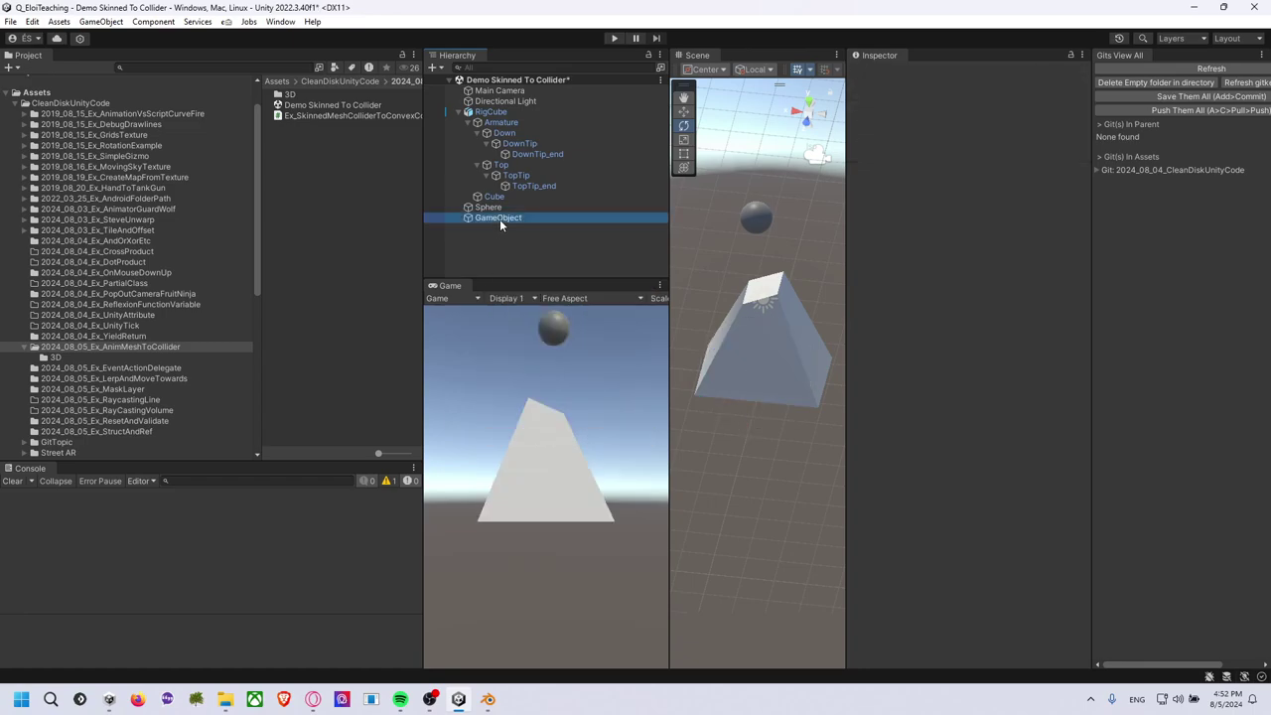
{"action": "left_click", "coordinate": [500, 219]}
{"action": "left_click", "coordinate": [492, 218]}
{"action": "type", "text": "Example Prefab Cube Rige"}
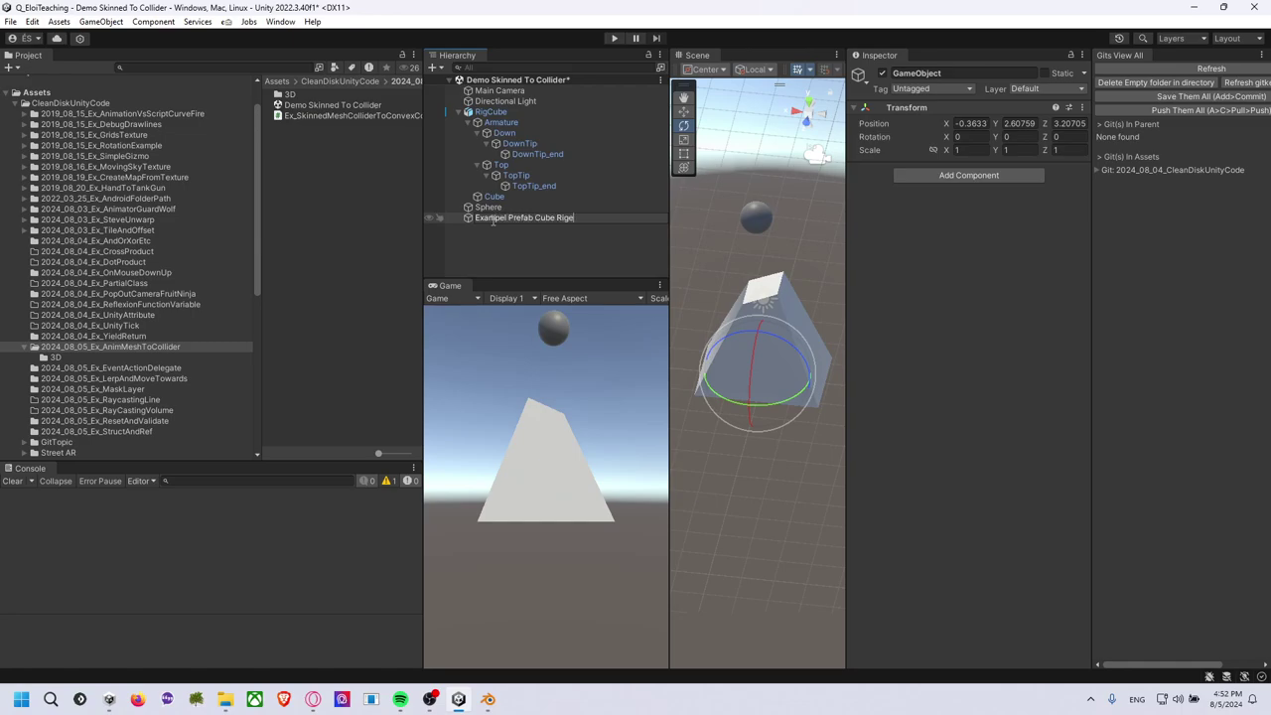
{"action": "key", "text": "BackSpace"}
{"action": "key", "text": "Return"}
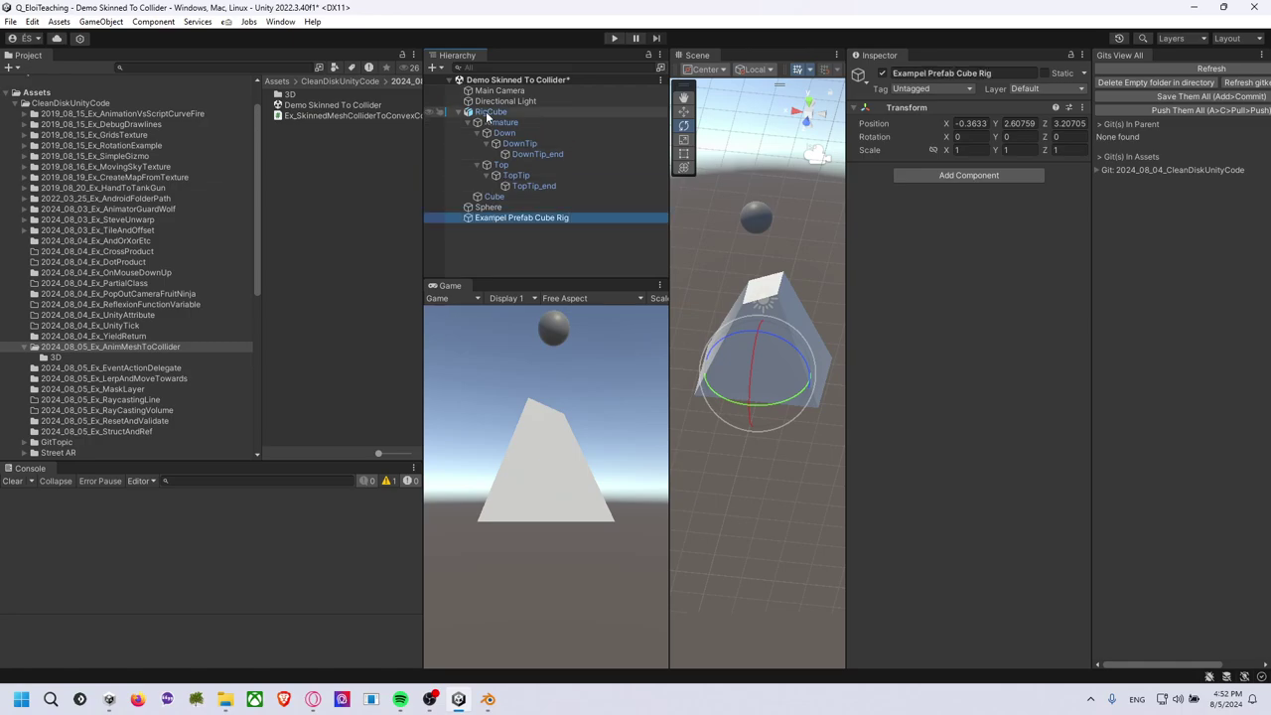
Set the new object's Position to 0, 0, 0.
{"action": "left_click", "coordinate": [971, 124]}
{"action": "type", "text": "0"}
{"action": "key", "text": "Tab"}
{"action": "type", "text": "0"}
{"action": "key", "text": "Tab"}
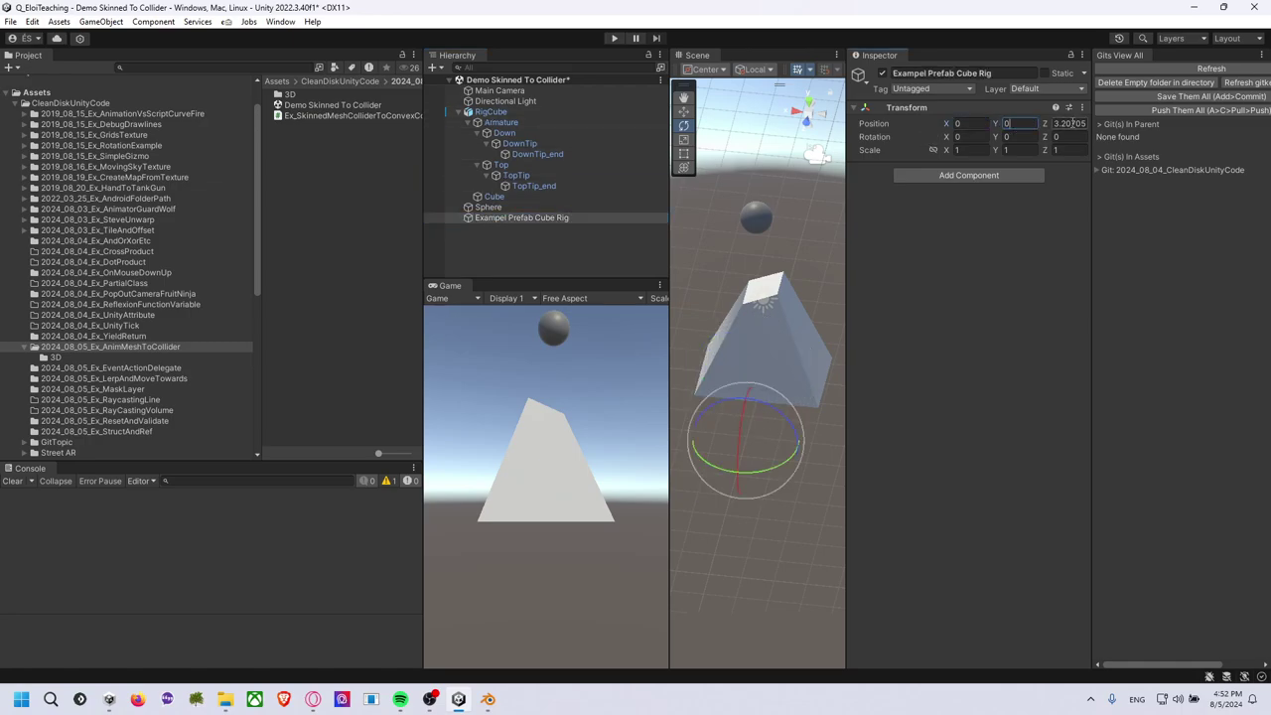
{"action": "type", "text": "0"}
Parent RigCube under it and attach the Ex_SkinnedMeshColliderToConvexCollider script.
{"action": "left_click_drag", "start_coordinate": [490, 111], "coordinate": [511, 218]}
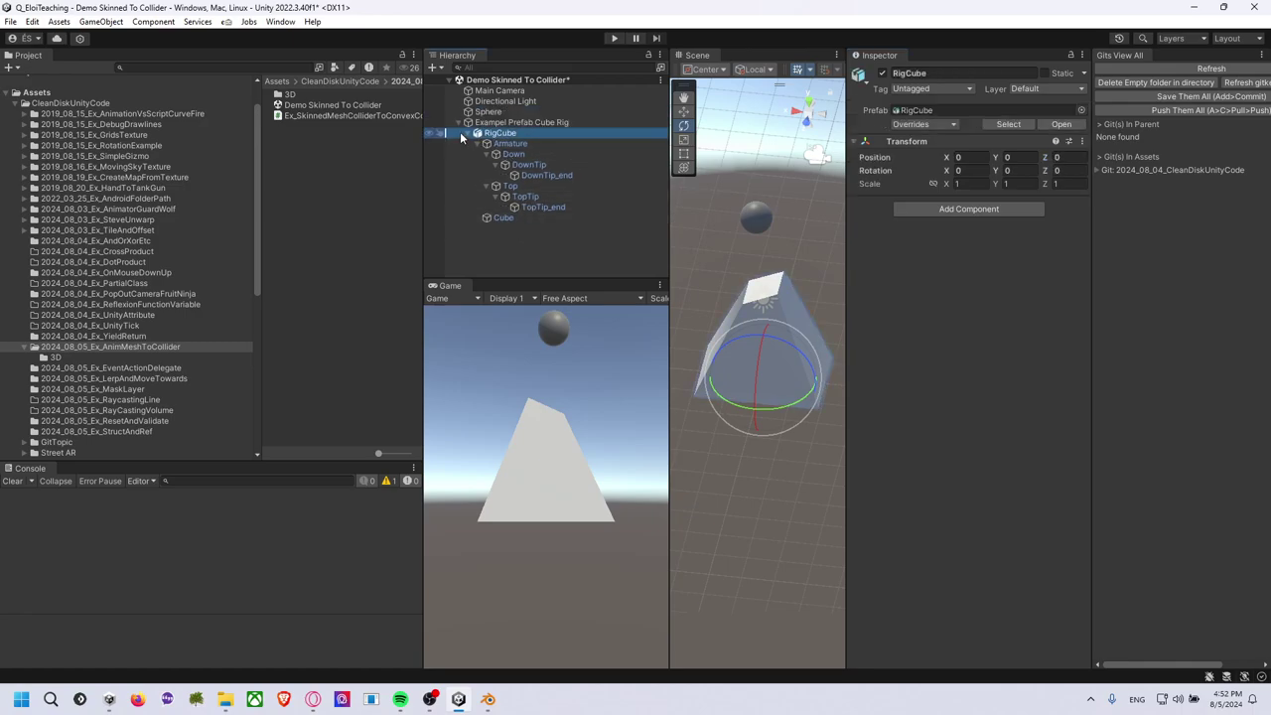
{"action": "key", "text": "Left"}
{"action": "key", "text": "Left"}
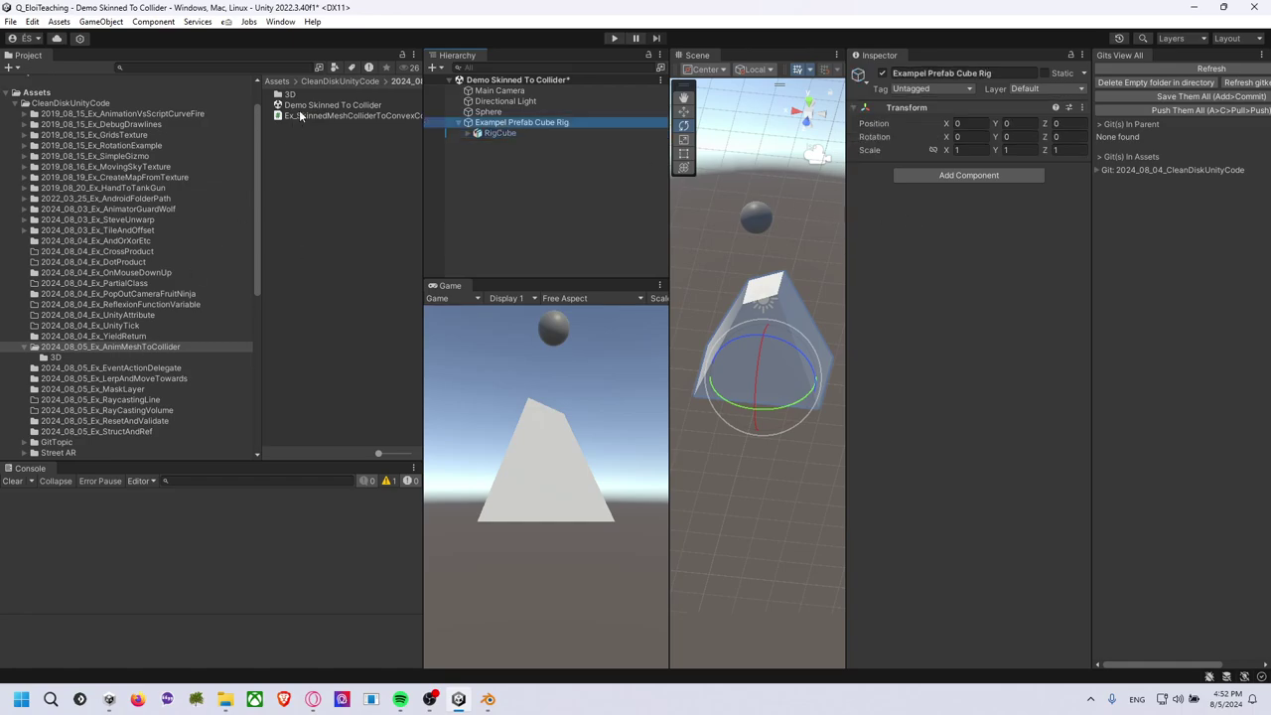
{"action": "left_click_drag", "start_coordinate": [299, 113], "coordinate": [921, 255]}
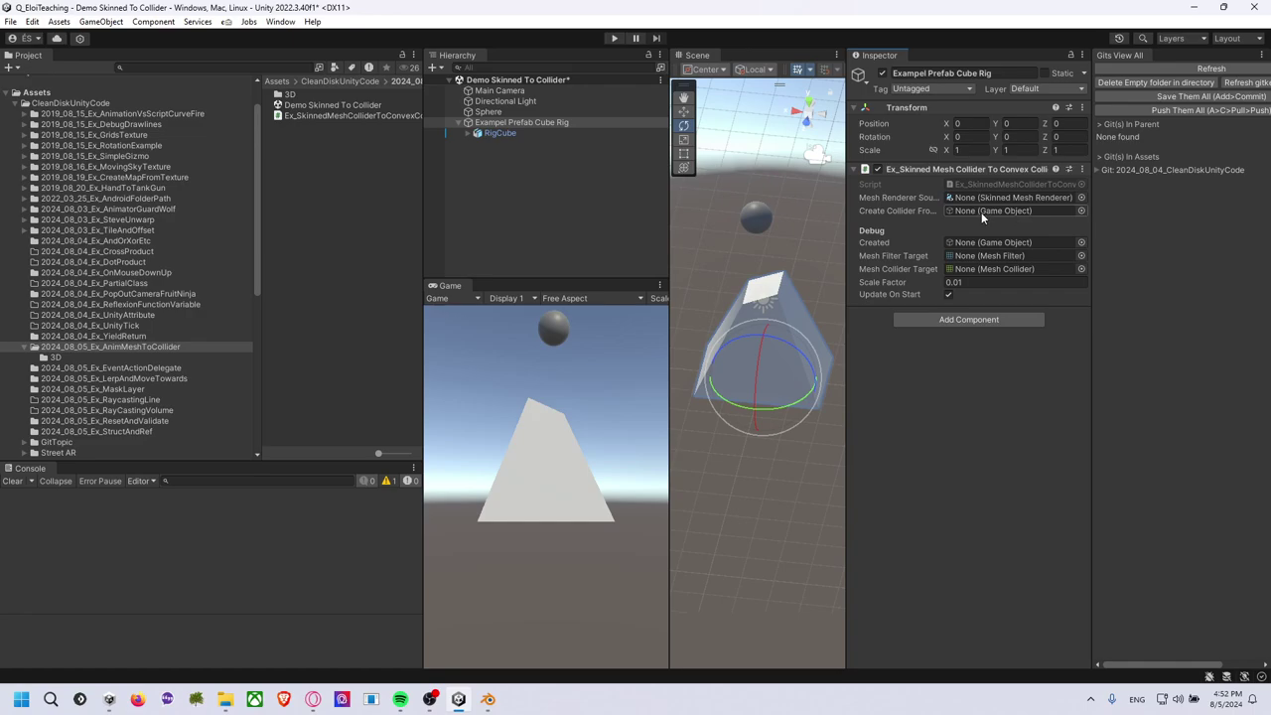
Point Mesh Renderer Source at the Cube inside RigCube, then open the script in Visual Studio 2022.
{"action": "left_click_drag", "start_coordinate": [546, 132], "coordinate": [959, 197]}
{"action": "left_click", "coordinate": [469, 132]}
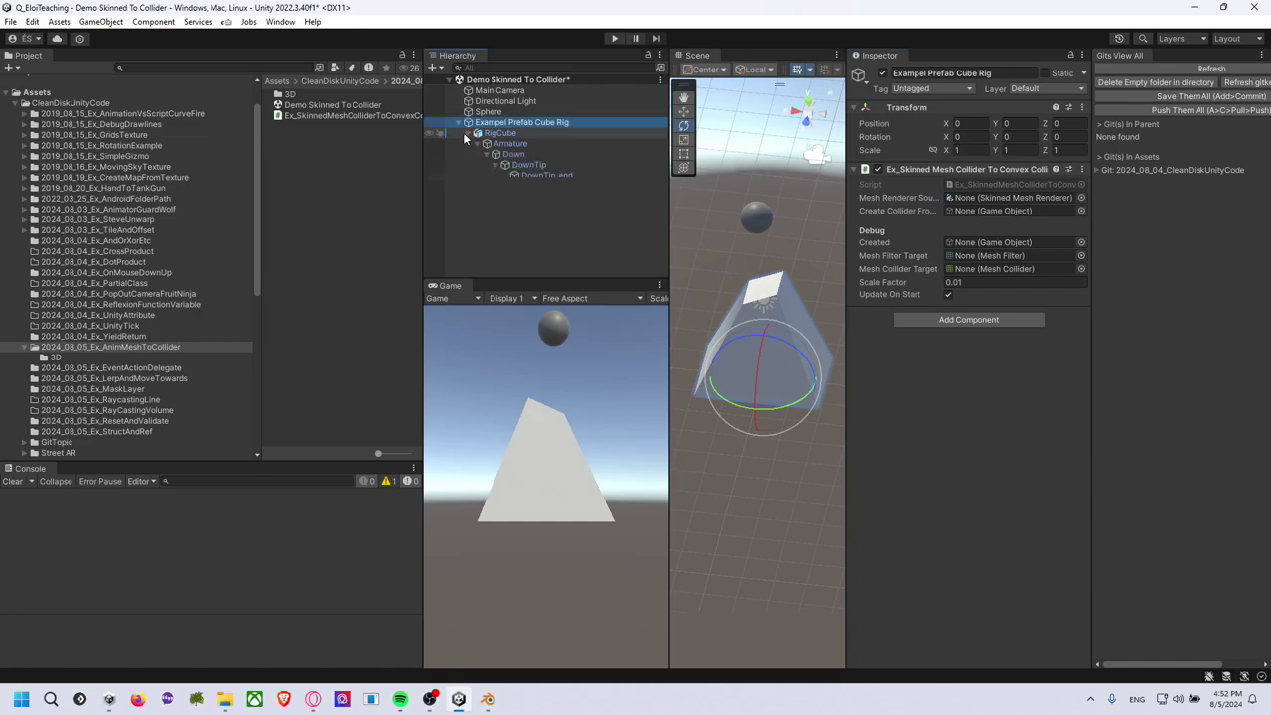
{"action": "left_click", "coordinate": [504, 217]}
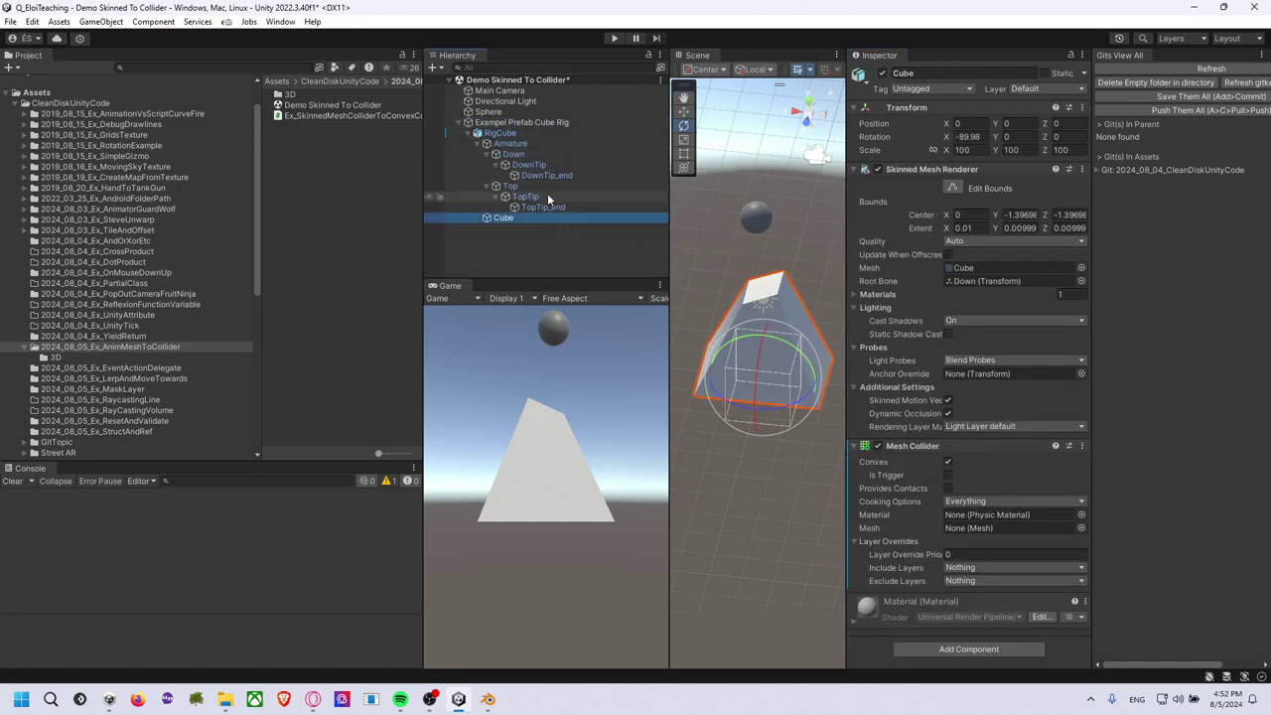
{"action": "left_click", "coordinate": [539, 121]}
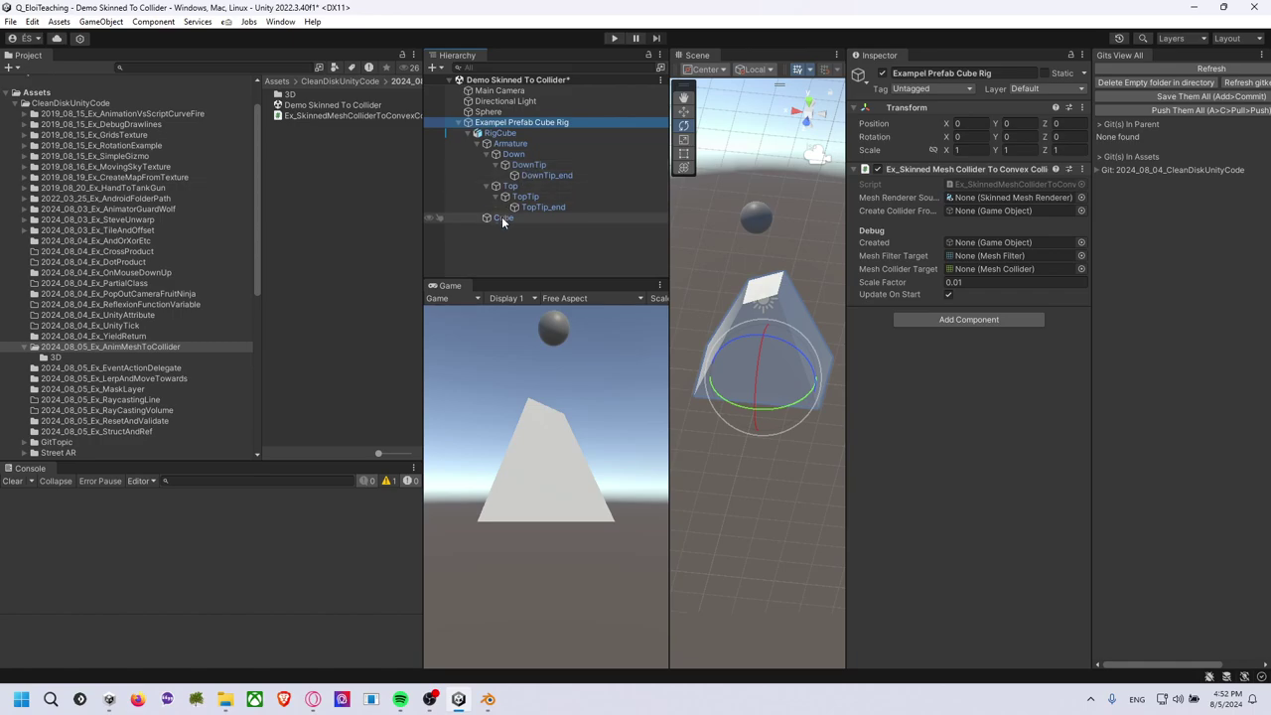
{"action": "left_click_drag", "start_coordinate": [503, 217], "coordinate": [990, 200]}
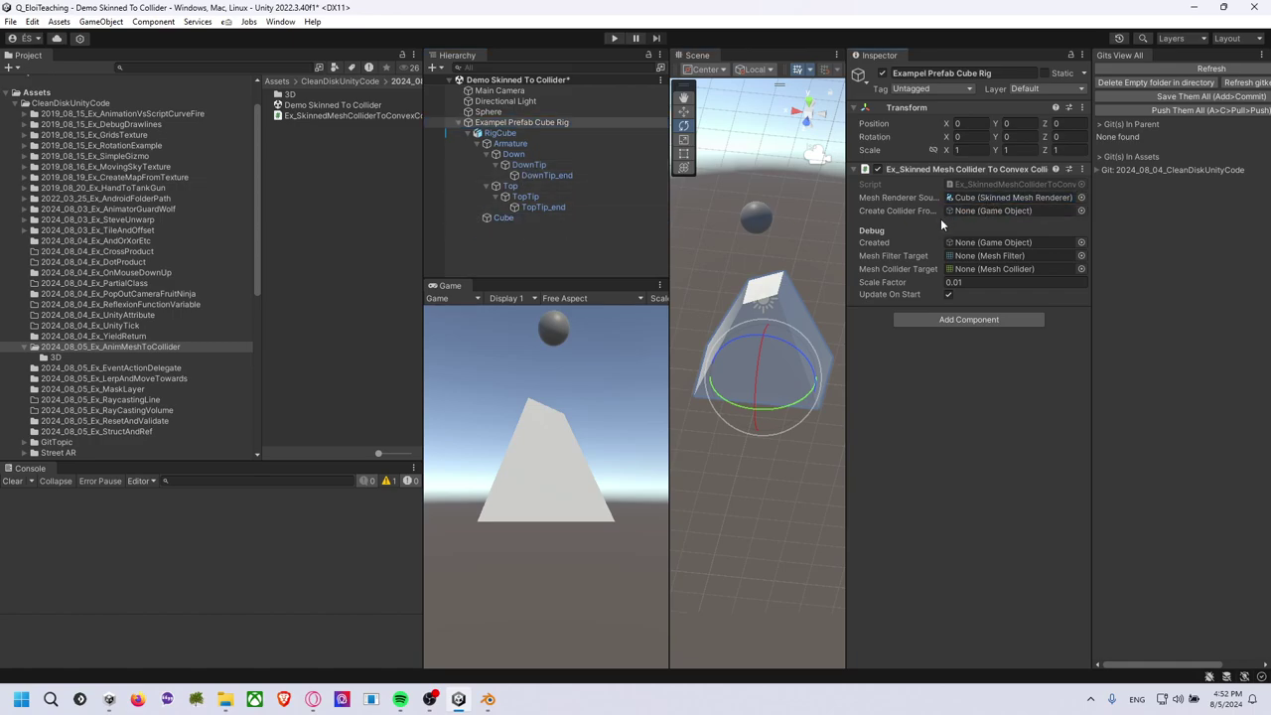
{"action": "left_click_drag", "start_coordinate": [824, 216], "coordinate": [764, 212]}
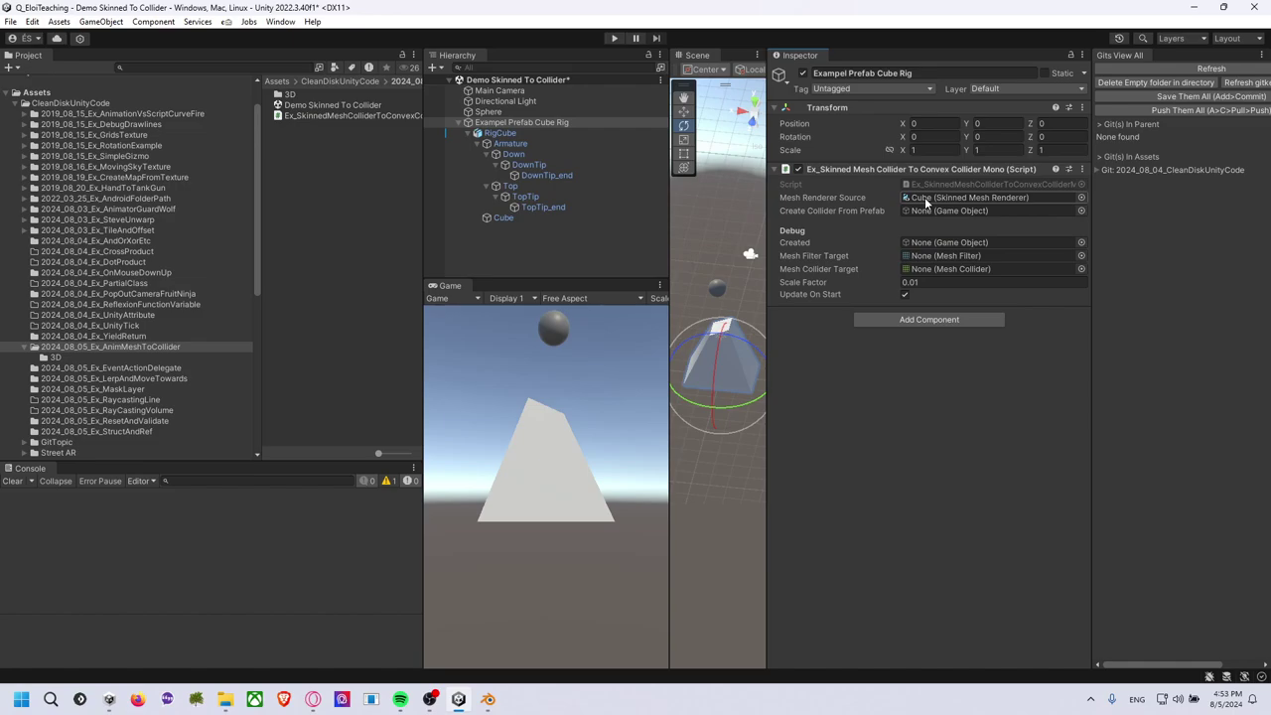
{"action": "double_click", "coordinate": [949, 184]}
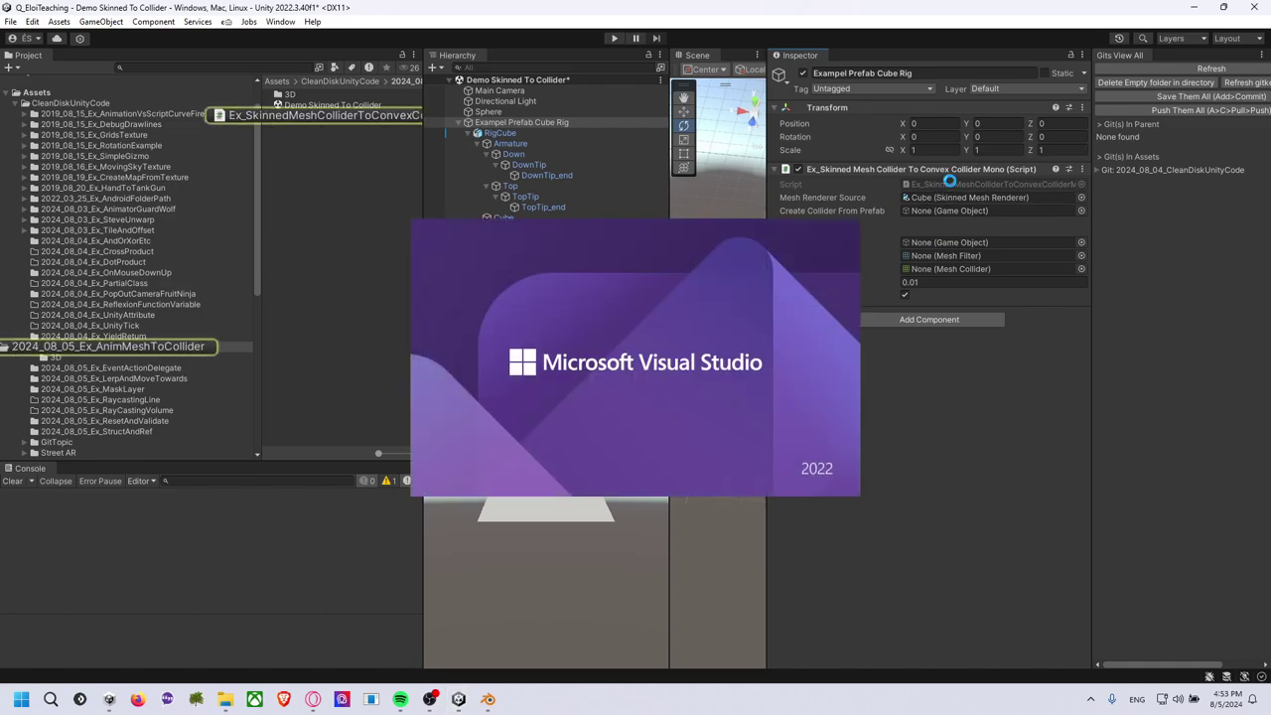
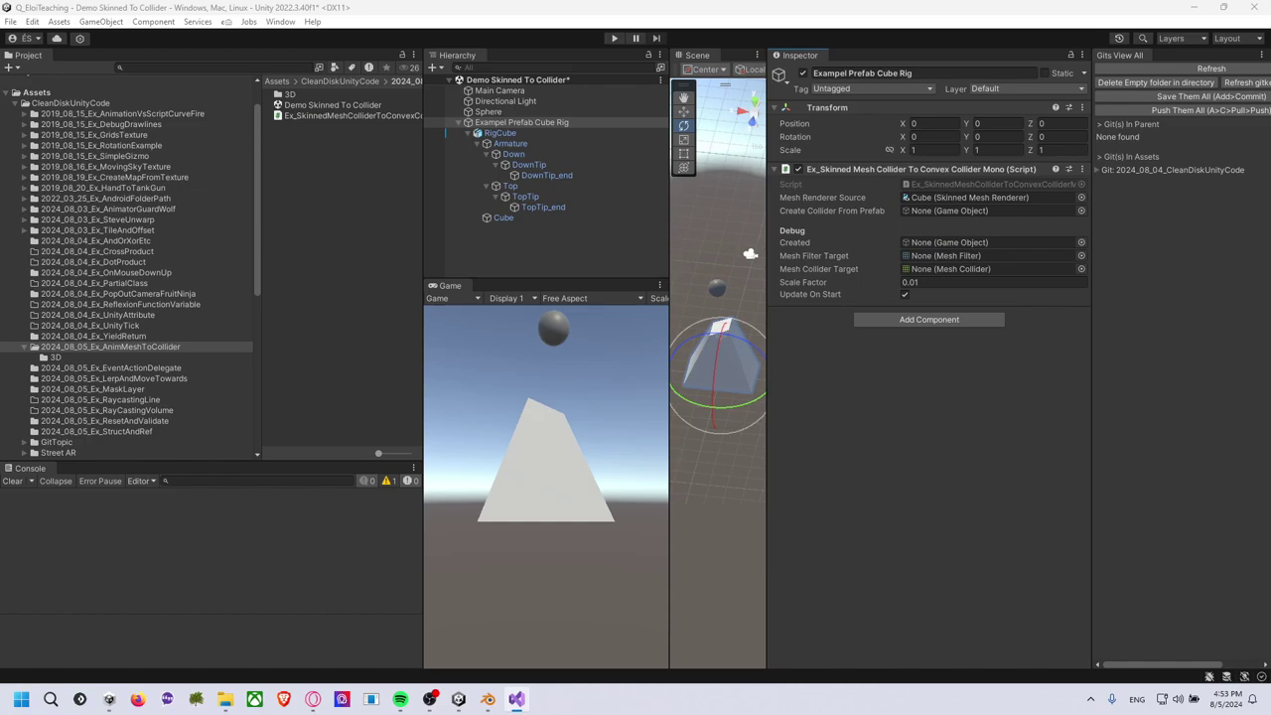
Bring up the Ex_SkinnedMeshColliderToConvexColliderMono.cs script in Visual Studio.
{"action": "left_click", "coordinate": [879, 441]}
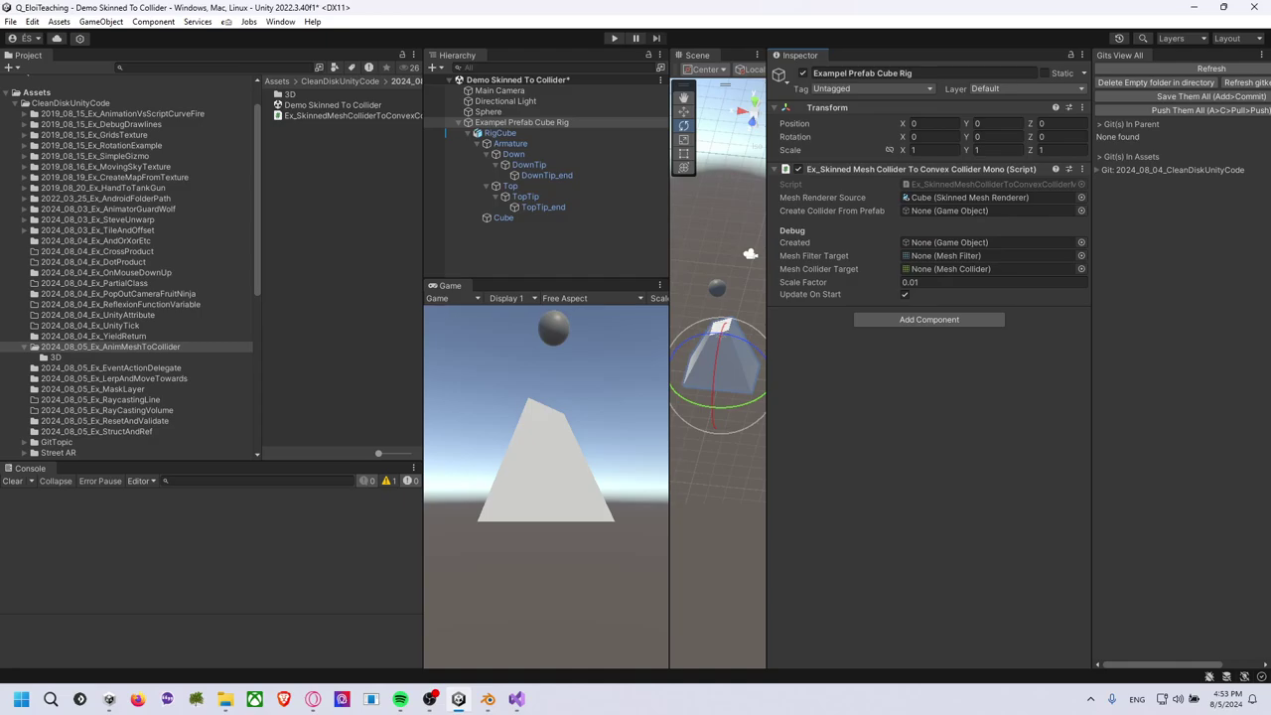
{"action": "key", "text": "alt+Tab"}
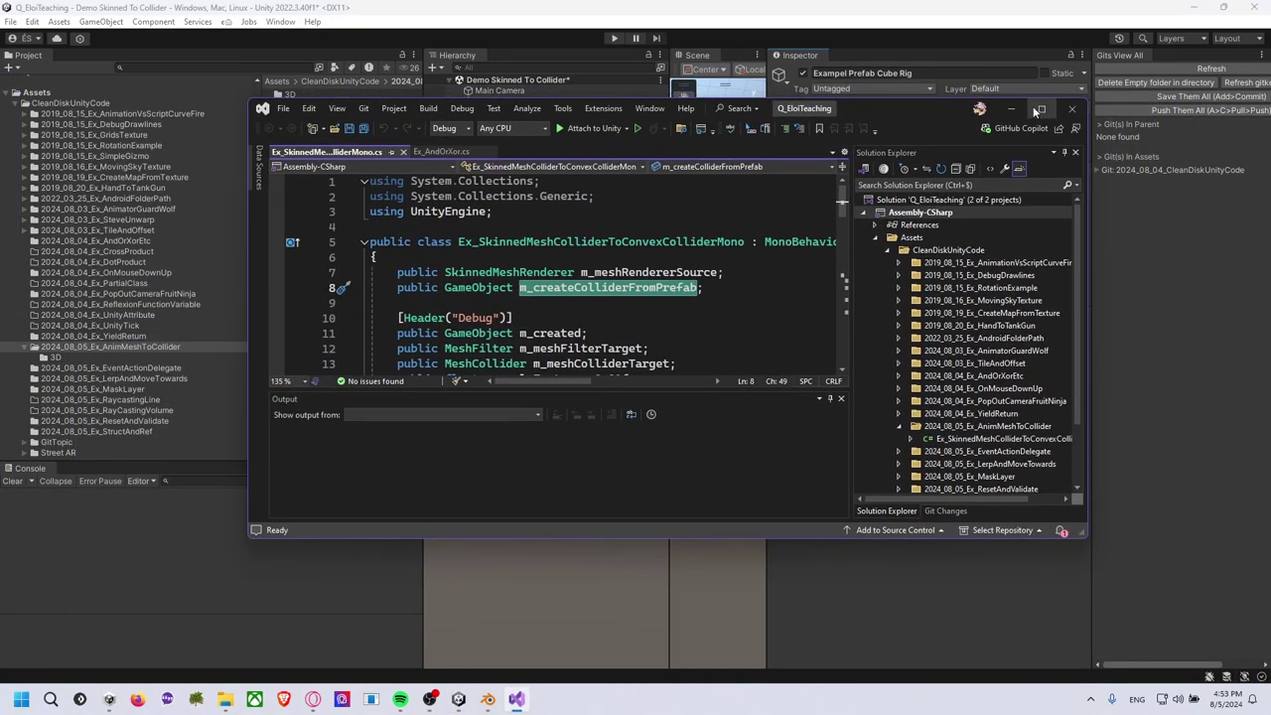
Add a Tooltip to m_createColliderFromPrefab advising an empty prefab with any needed scripts, and save.
{"action": "left_click", "coordinate": [1039, 108]}
{"action": "left_click", "coordinate": [493, 177]}
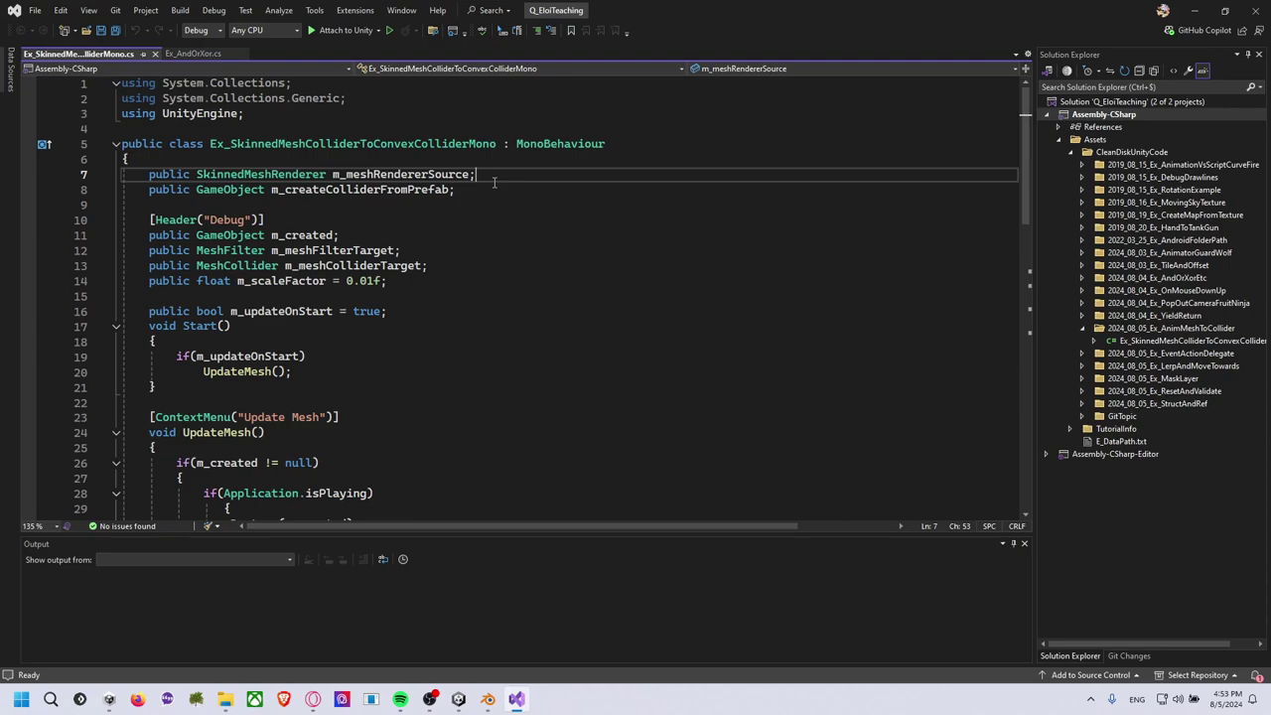
{"action": "key", "text": "Return"}
{"action": "type", "text": "["}
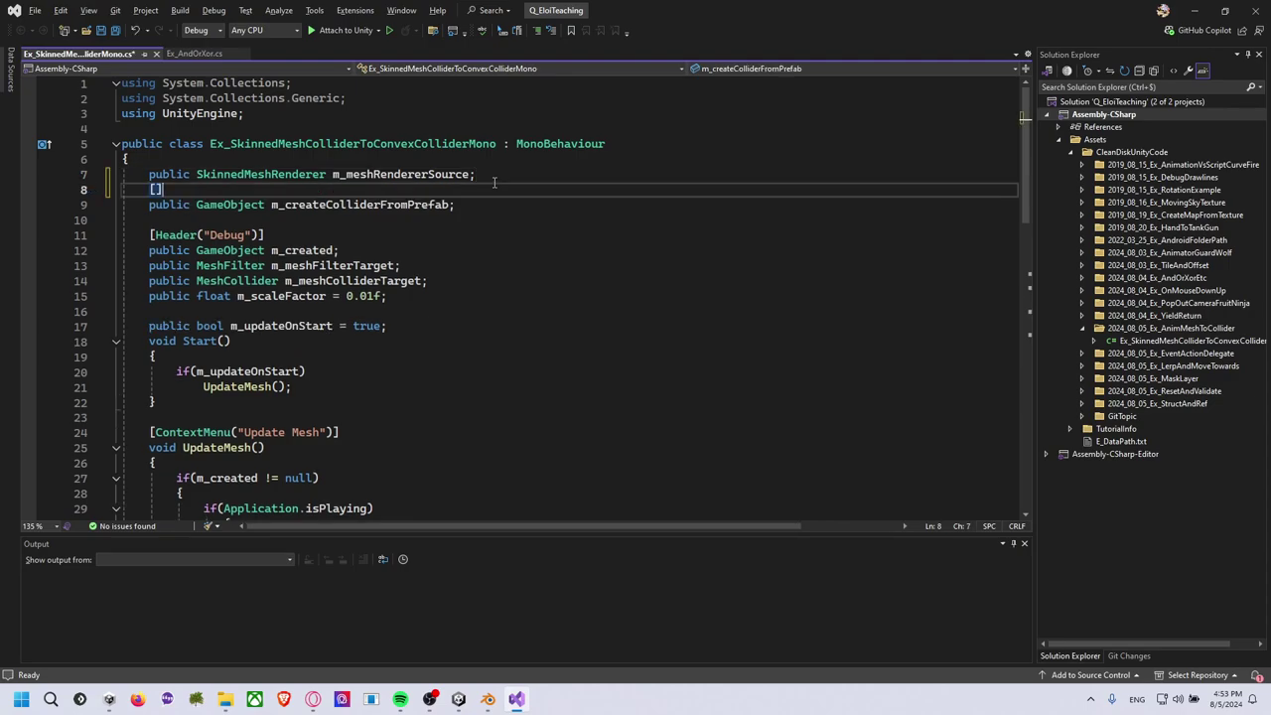
{"action": "type", "text": "too"}
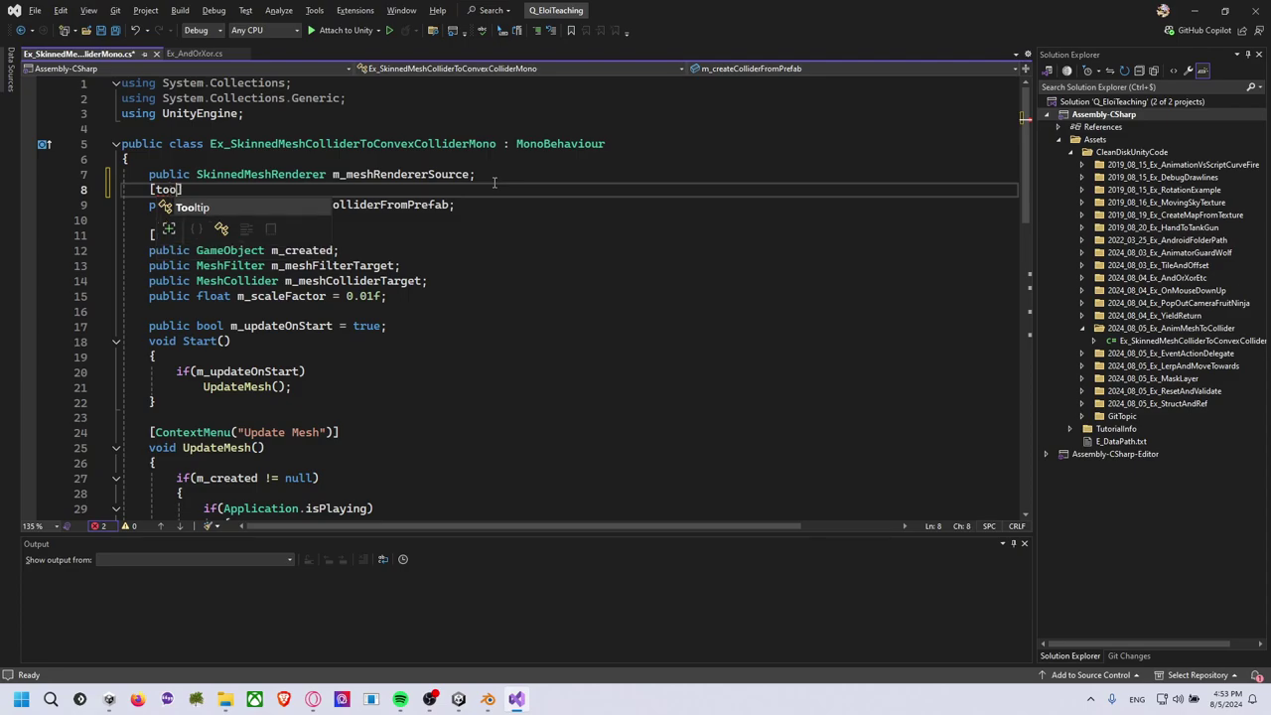
{"action": "key", "text": "Tab"}
{"action": "type", "text": "(\""}
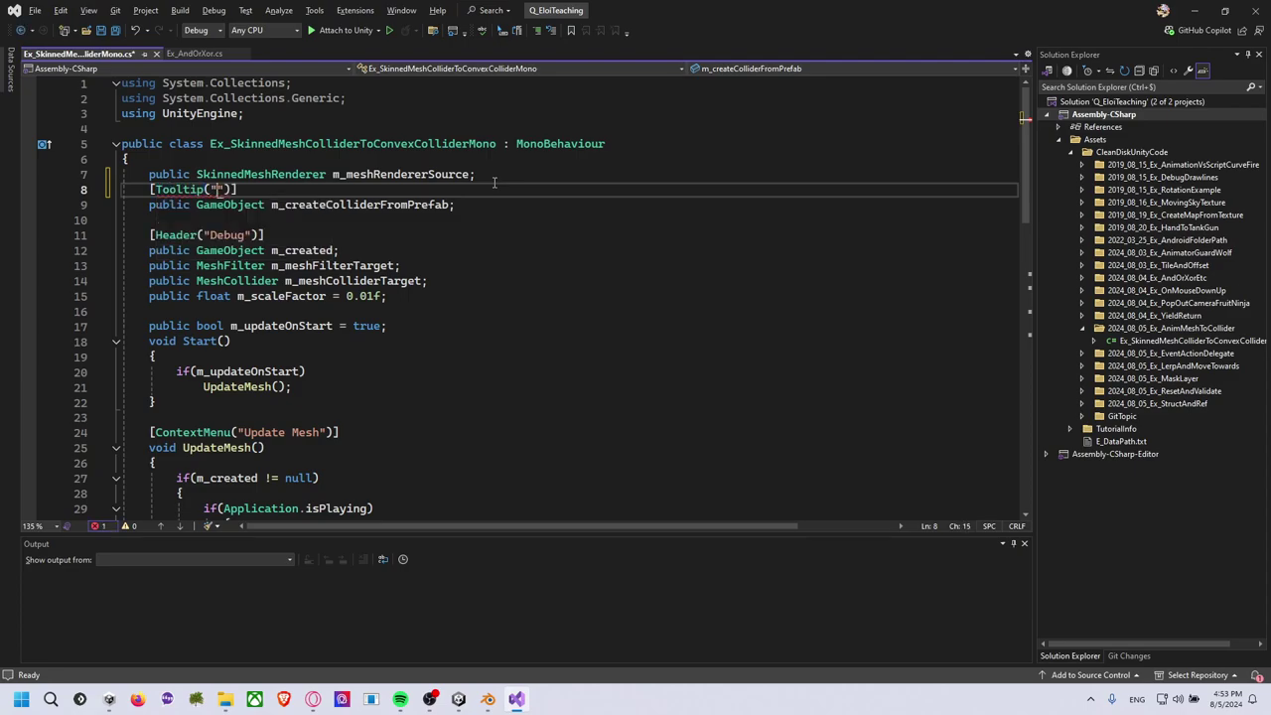
{"action": "type", "text": "In Case you nee"}
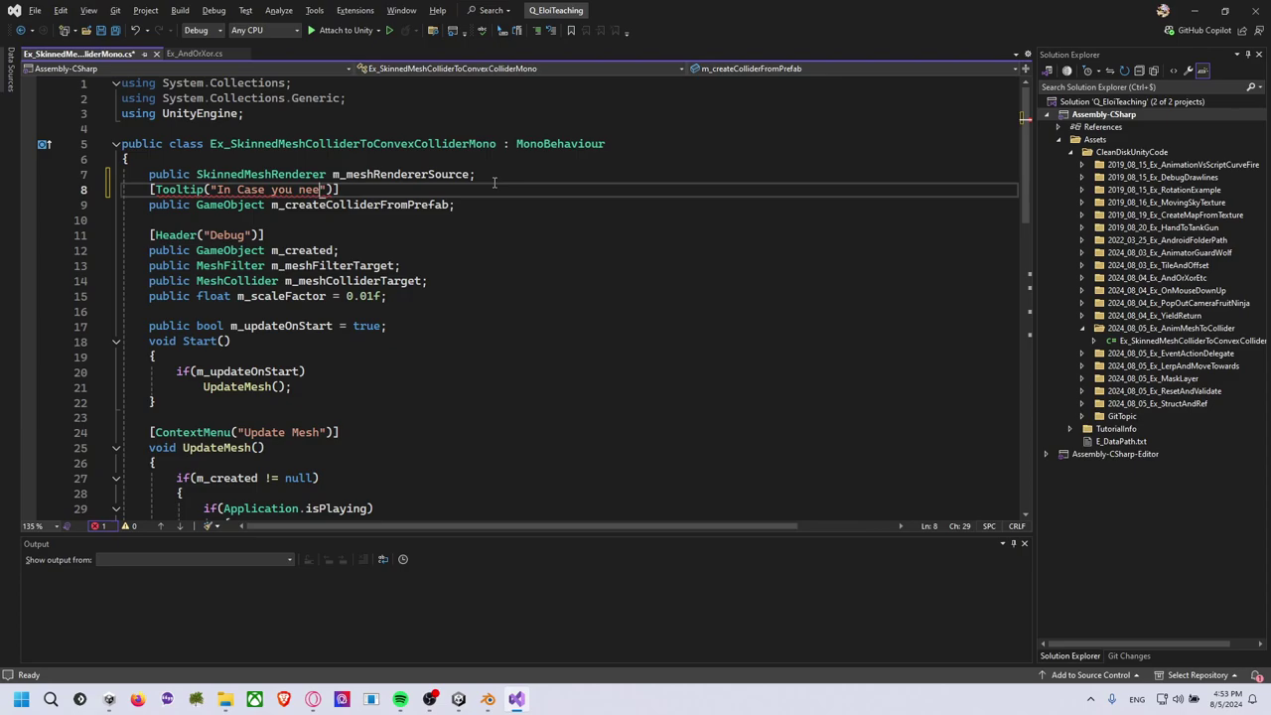
{"action": "type", "text": "d the coll"}
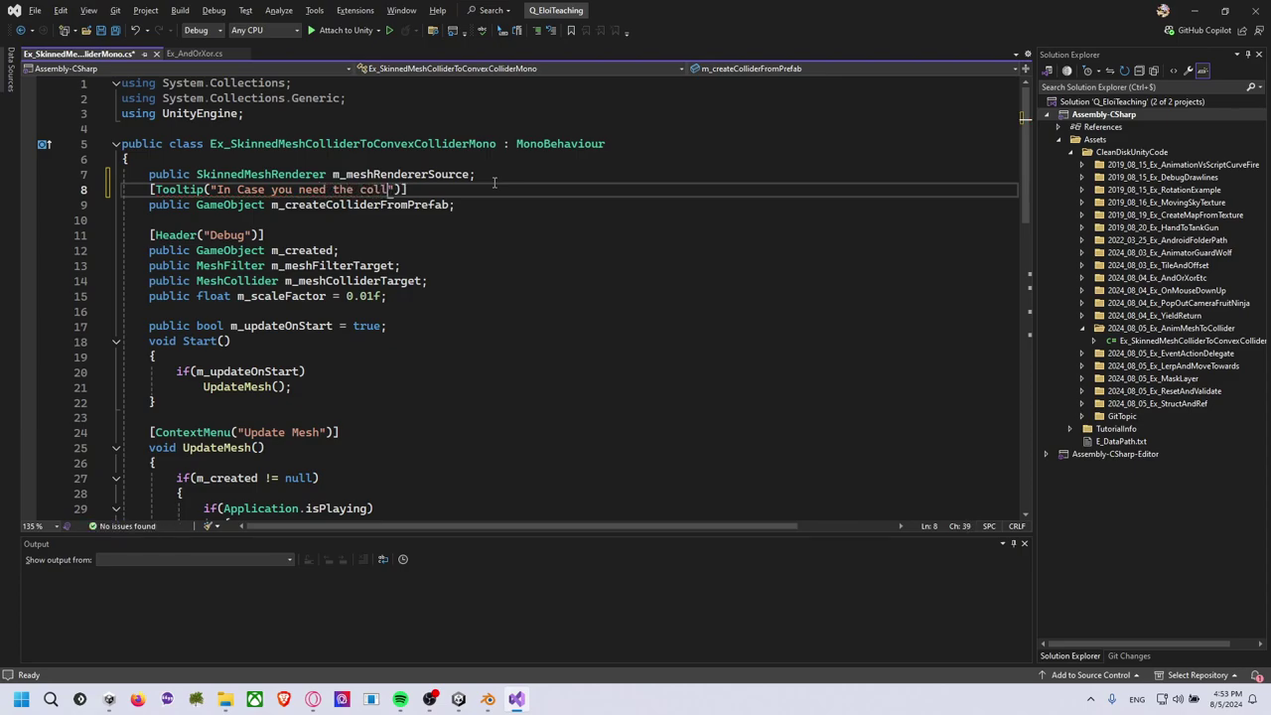
{"action": "type", "text": "ider to have some sp"}
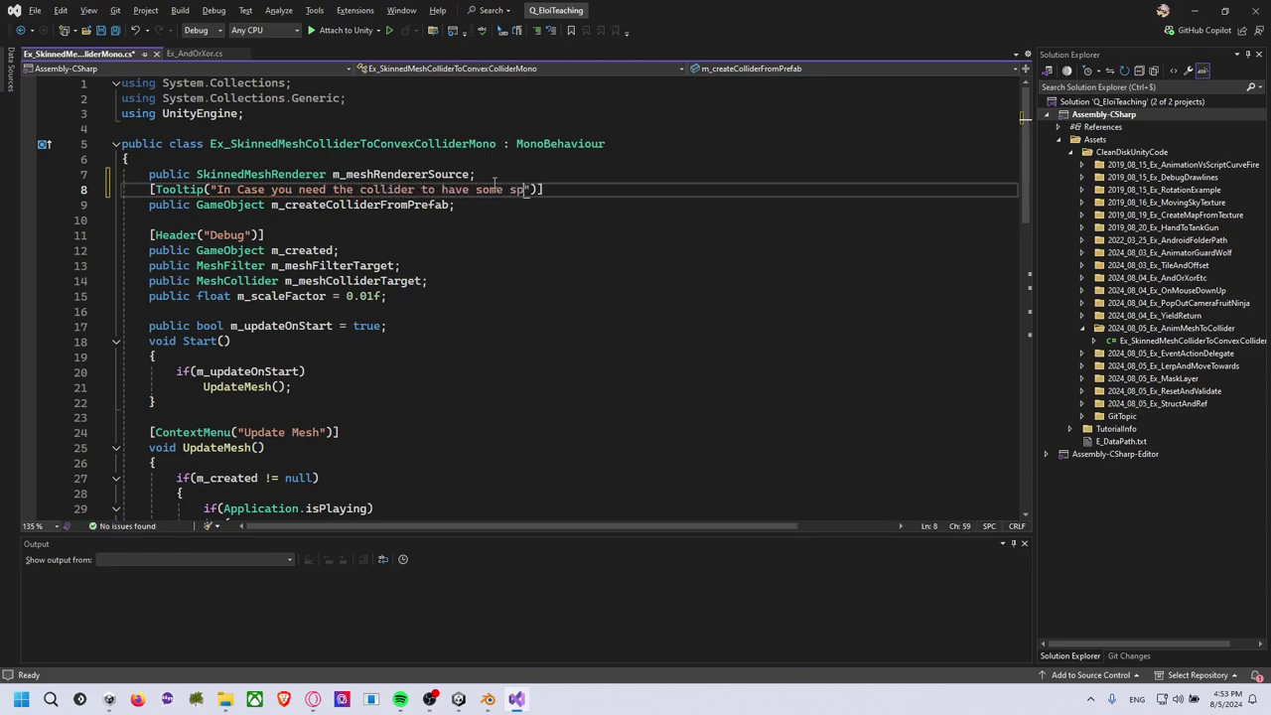
{"action": "type", "text": "ecific scr"}
{"action": "type", "text": "ipt on it"}
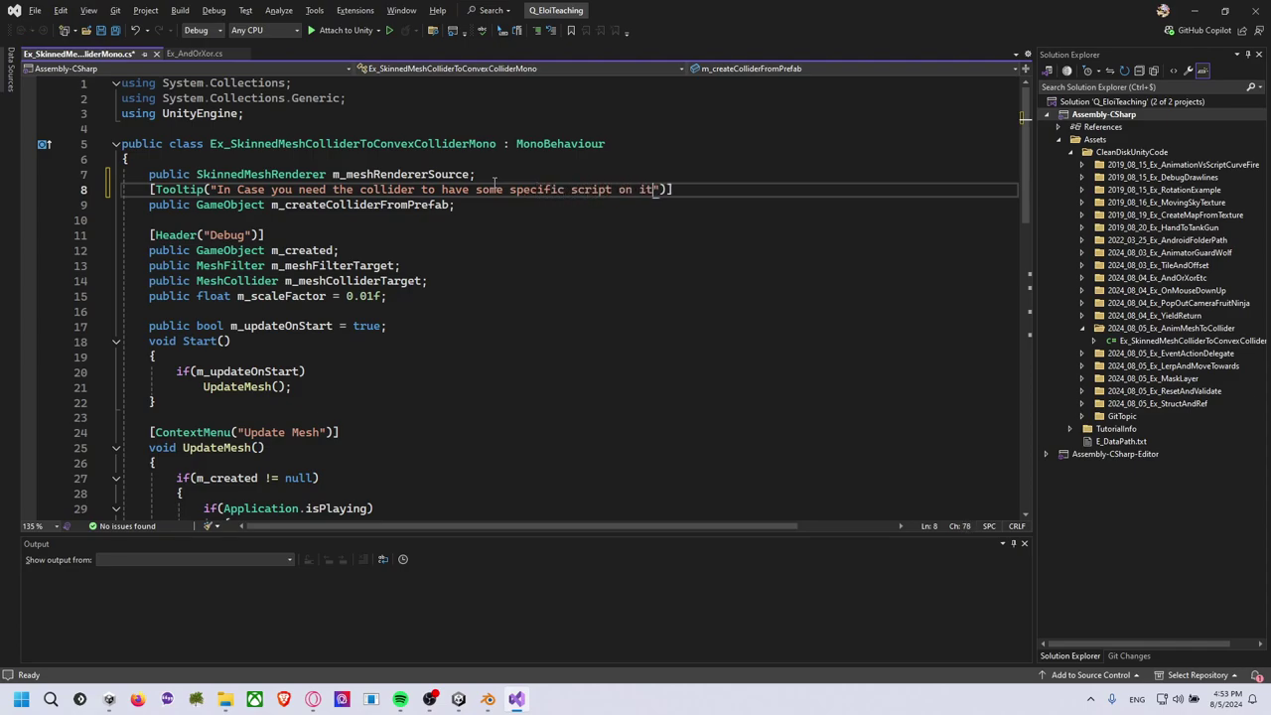
{"action": "type", "text": ". Give Em"}
{"action": "type", "text": "pty prefab "}
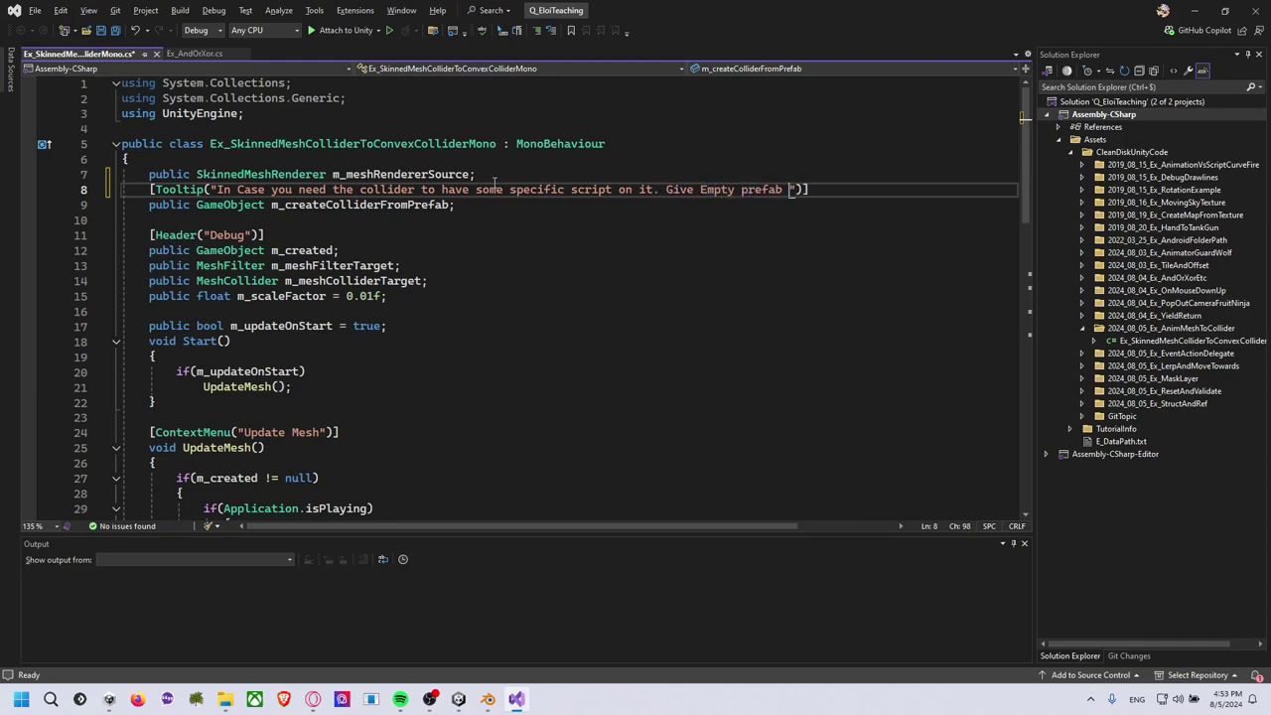
{"action": "type", "text": "with what you ne"}
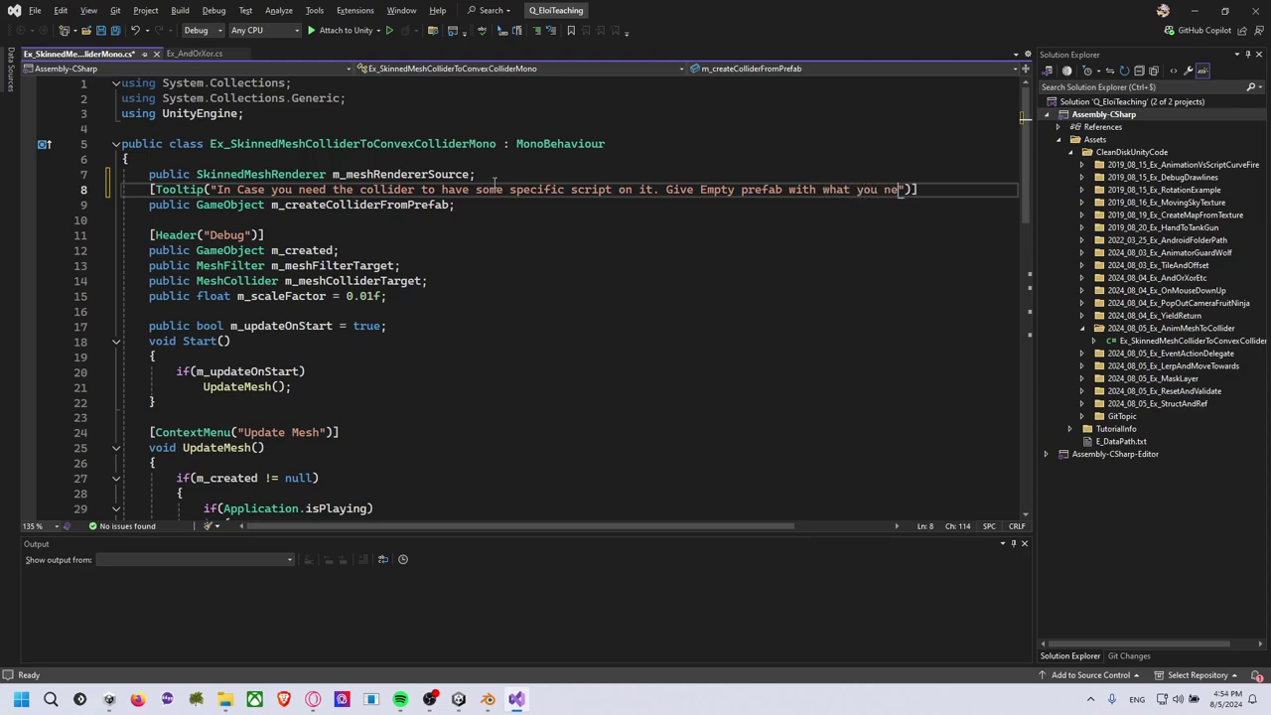
{"action": "type", "text": "ed on it."}
{"action": "key", "text": "ctrl+s"}
{"action": "scroll", "coordinate": [461, 245], "scroll_direction": "down", "scroll_amount": 2}
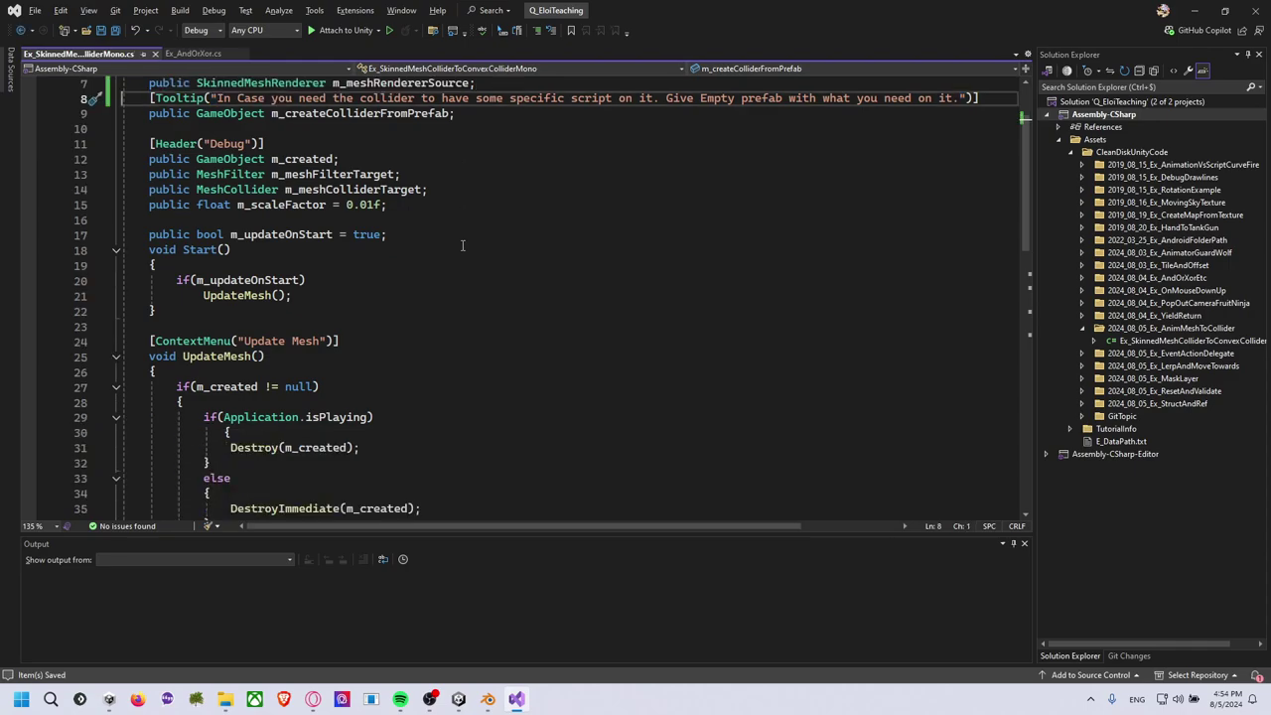
{"action": "scroll", "coordinate": [462, 245], "scroll_direction": "down", "scroll_amount": 4}
{"action": "scroll", "coordinate": [437, 238], "scroll_direction": "up", "scroll_amount": 1}
{"action": "scroll", "coordinate": [422, 233], "scroll_direction": "up", "scroll_amount": 4}
{"action": "scroll", "coordinate": [407, 227], "scroll_direction": "down", "scroll_amount": 1}
{"action": "scroll", "coordinate": [407, 228], "scroll_direction": "down", "scroll_amount": 1}
{"action": "scroll", "coordinate": [405, 236], "scroll_direction": "down", "scroll_amount": 2}
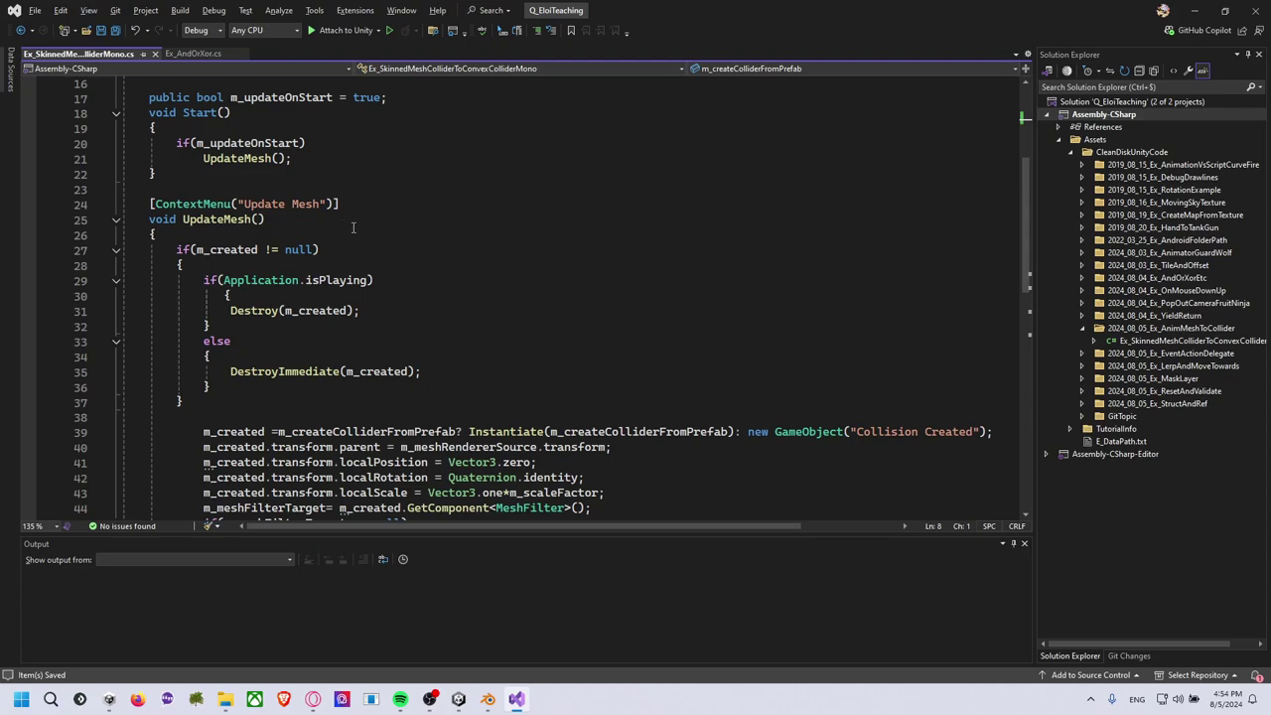
{"action": "scroll", "coordinate": [316, 181], "scroll_direction": "down", "scroll_amount": 1}
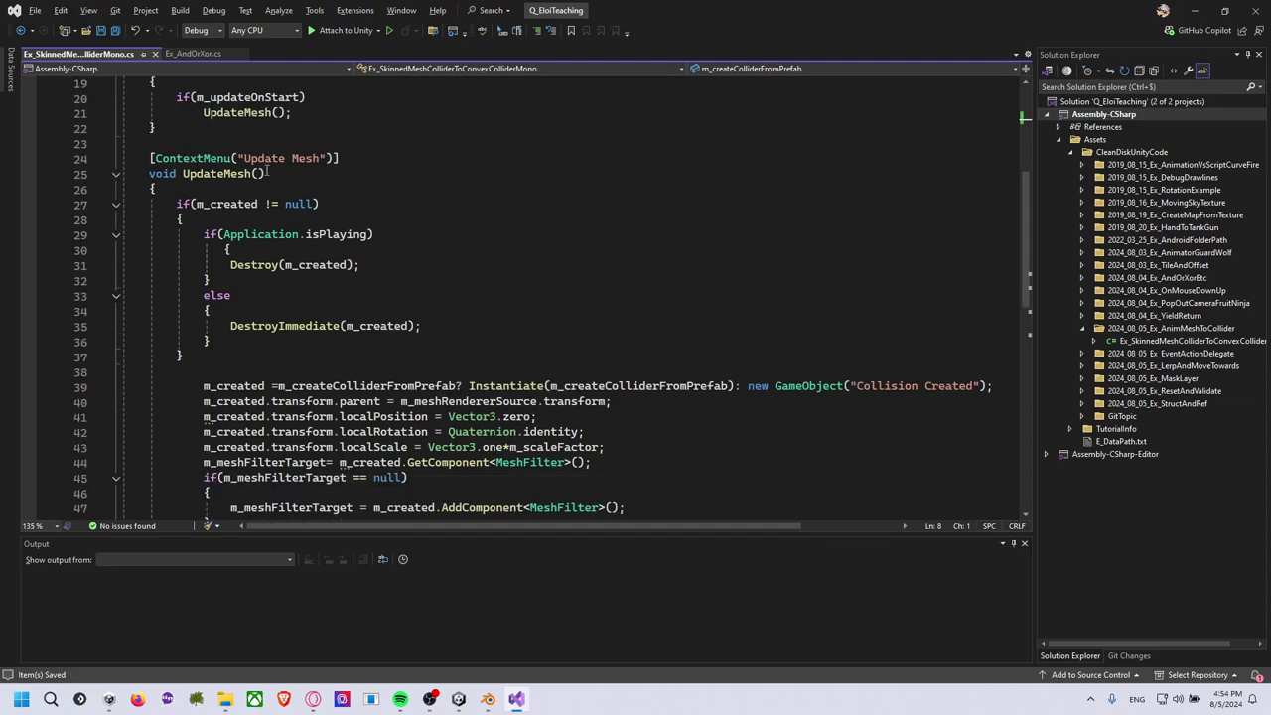
{"action": "scroll", "coordinate": [427, 253], "scroll_direction": "down", "scroll_amount": 1}
{"action": "scroll", "coordinate": [427, 252], "scroll_direction": "up", "scroll_amount": 1}
{"action": "scroll", "coordinate": [408, 246], "scroll_direction": "up", "scroll_amount": 1}
{"action": "scroll", "coordinate": [298, 250], "scroll_direction": "up", "scroll_amount": 4}
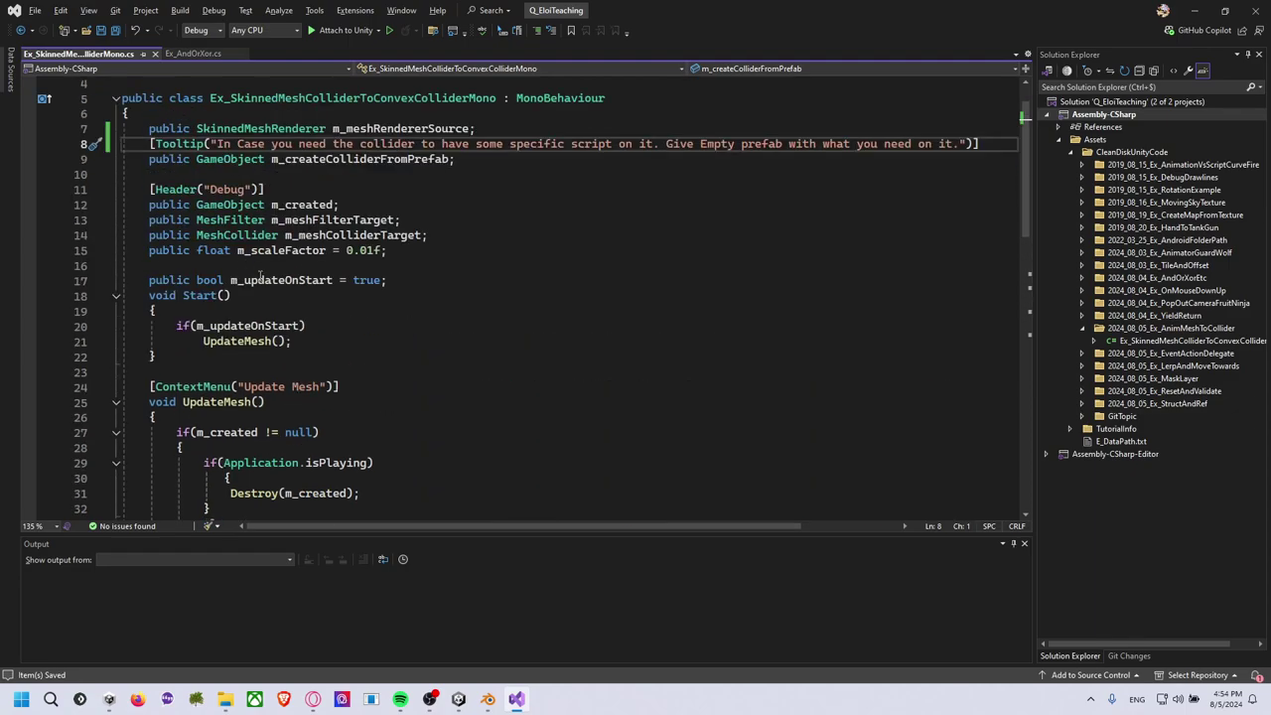
{"action": "mouse_move", "coordinate": [284, 315]}
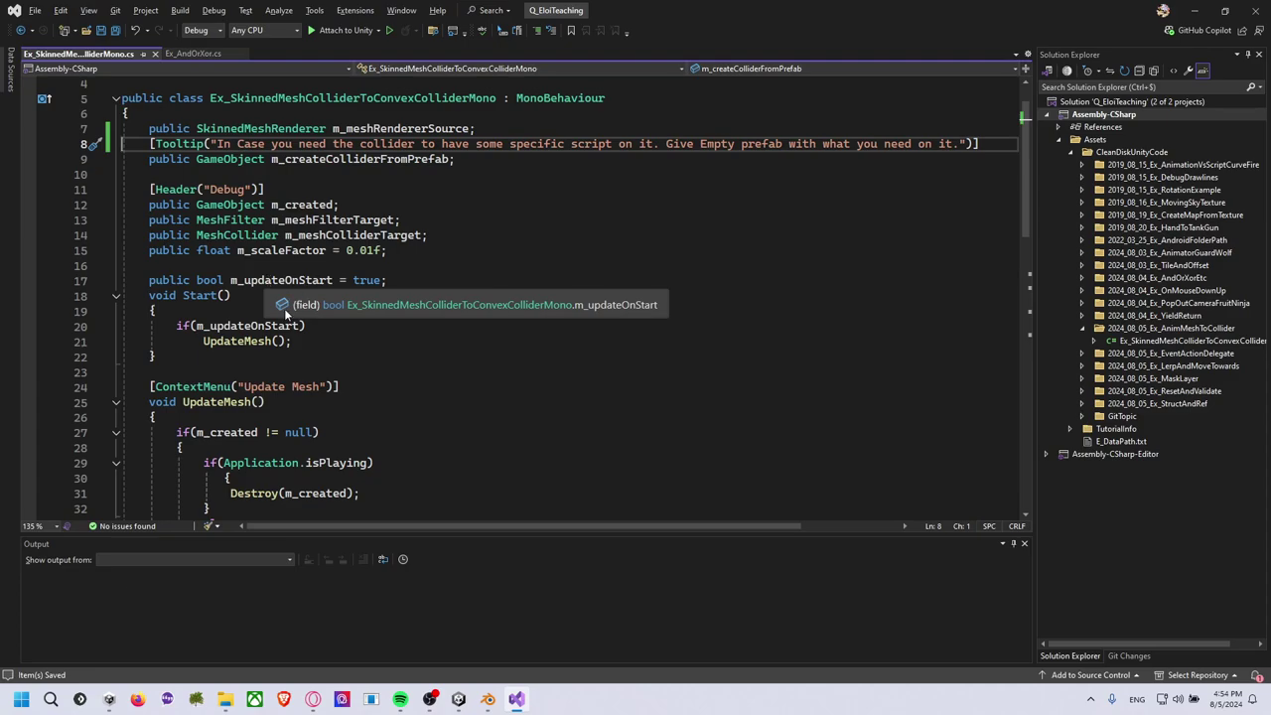
{"action": "scroll", "coordinate": [356, 339], "scroll_direction": "down", "scroll_amount": 2}
{"action": "scroll", "coordinate": [352, 339], "scroll_direction": "down", "scroll_amount": 1}
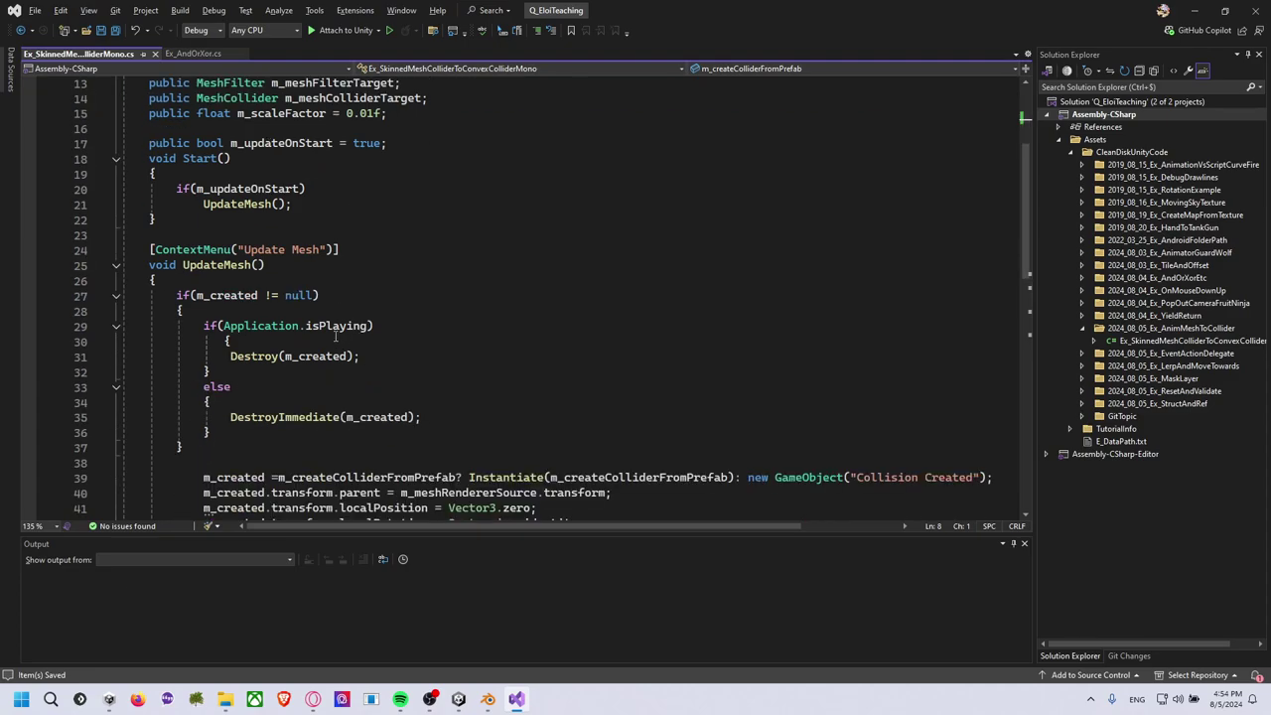
{"action": "scroll", "coordinate": [342, 340], "scroll_direction": "down", "scroll_amount": 3}
{"action": "scroll", "coordinate": [336, 341], "scroll_direction": "down", "scroll_amount": 1}
{"action": "scroll", "coordinate": [335, 338], "scroll_direction": "down", "scroll_amount": 3}
{"action": "scroll", "coordinate": [336, 338], "scroll_direction": "up", "scroll_amount": 4}
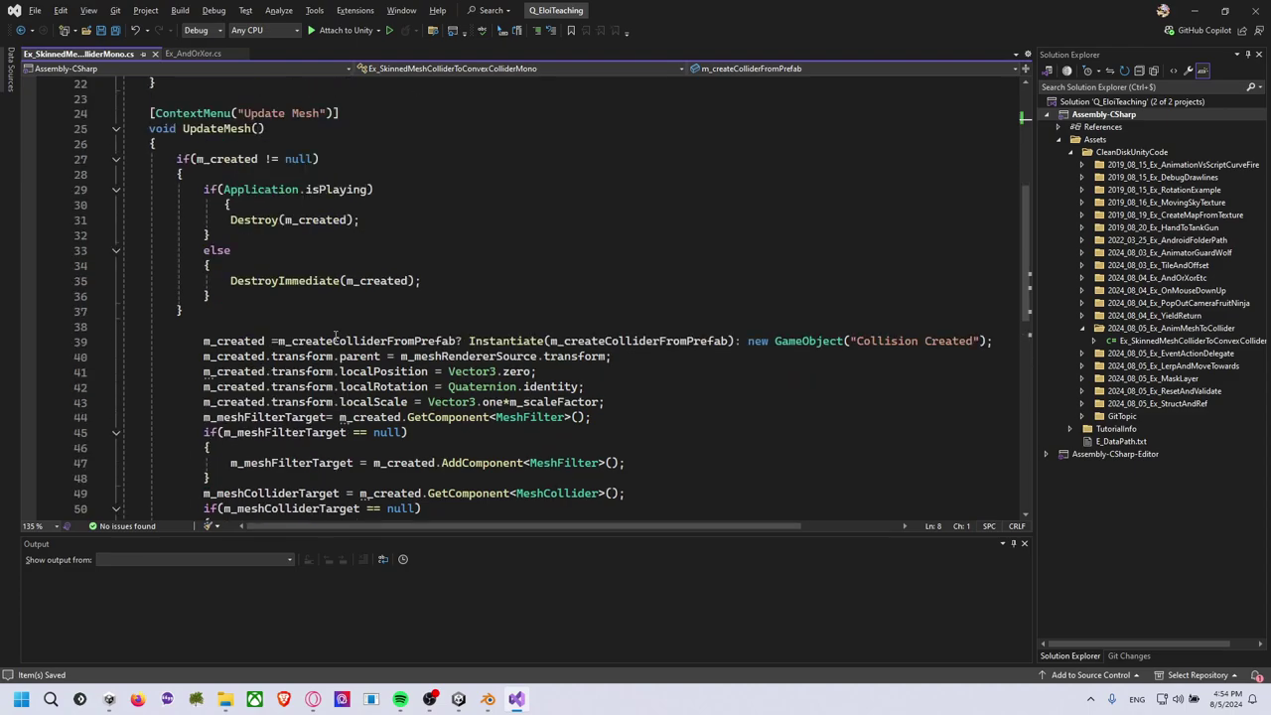
{"action": "scroll", "coordinate": [335, 336], "scroll_direction": "up", "scroll_amount": 3}
{"action": "scroll", "coordinate": [334, 335], "scroll_direction": "up", "scroll_amount": 1}
Add a 'public bool m_updateOnUpdate = false;' field below m_updateOnStart via completion.
{"action": "left_click", "coordinate": [421, 195]}
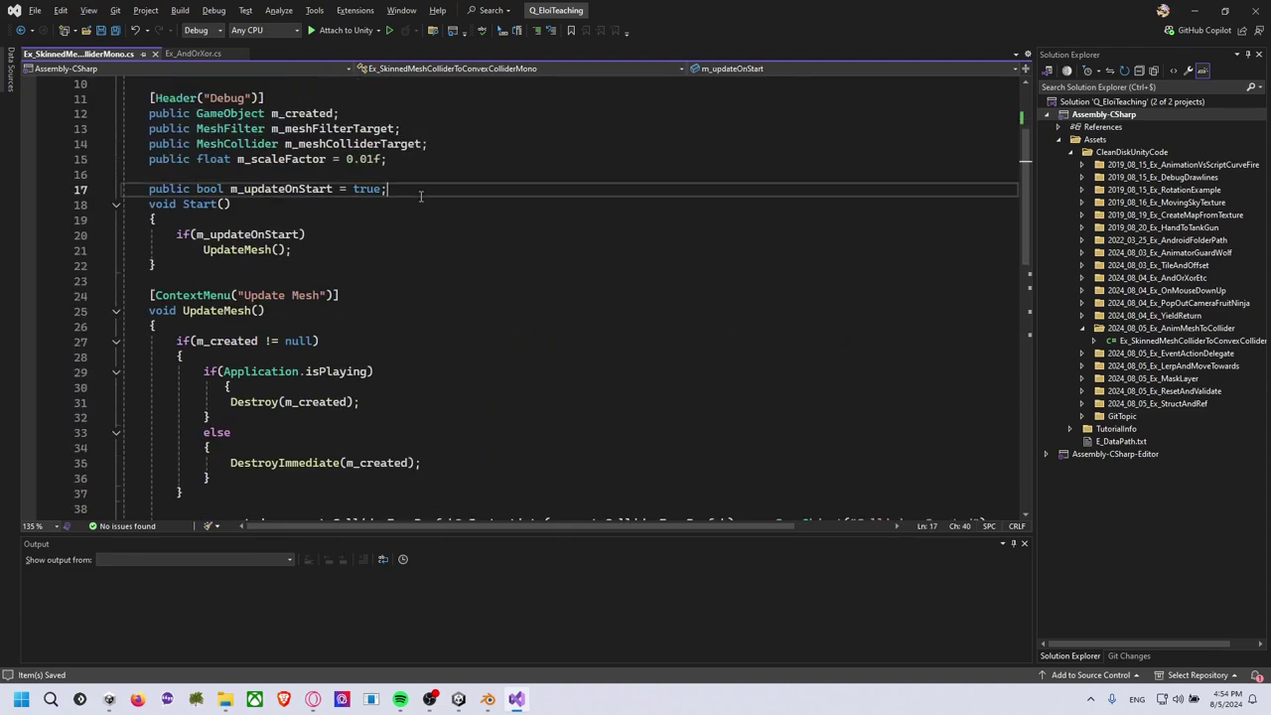
{"action": "key", "text": "Return"}
{"action": "type", "text": "public b"}
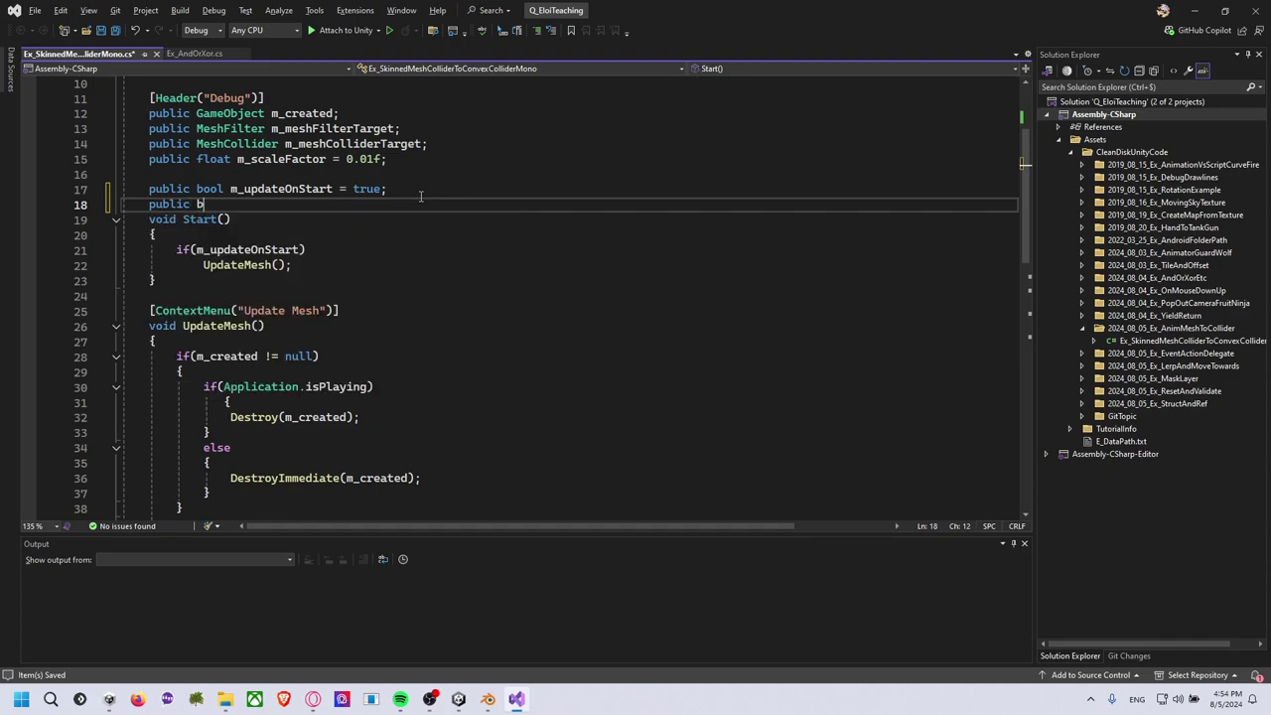
{"action": "type", "text": "ool m_u"}
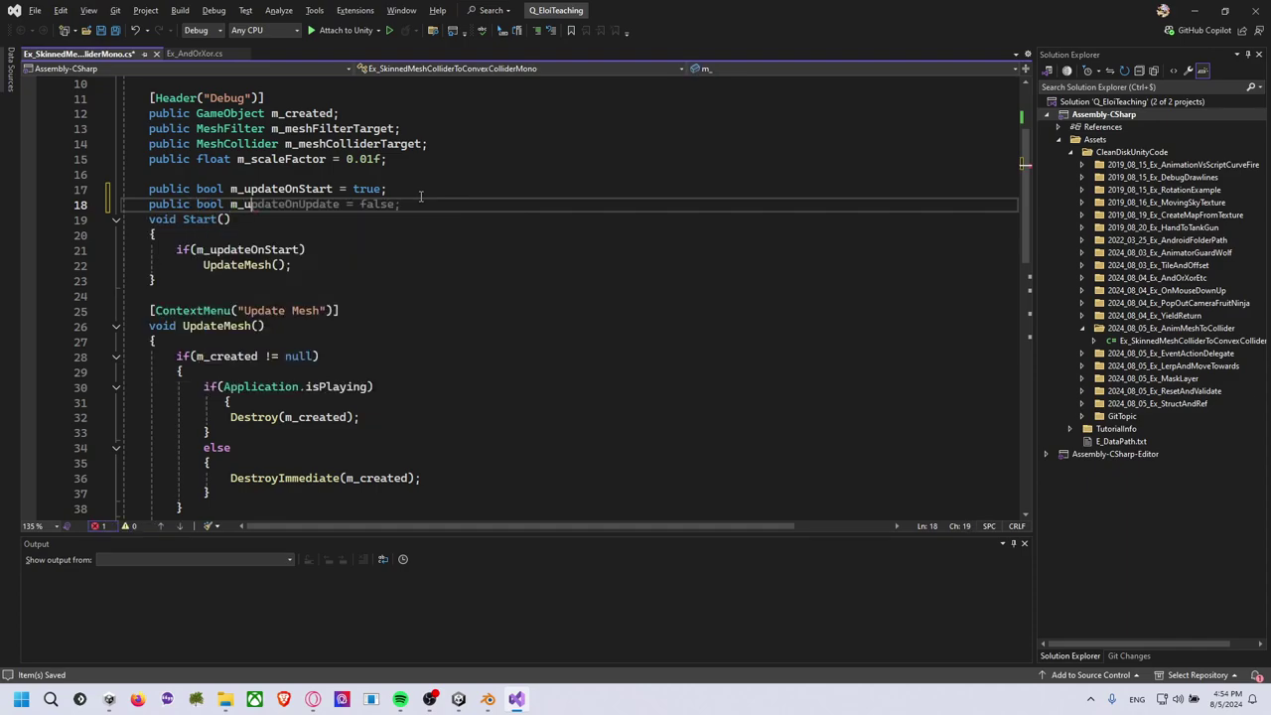
{"action": "key", "text": "Tab"}
{"action": "double_click", "coordinate": [302, 204]}
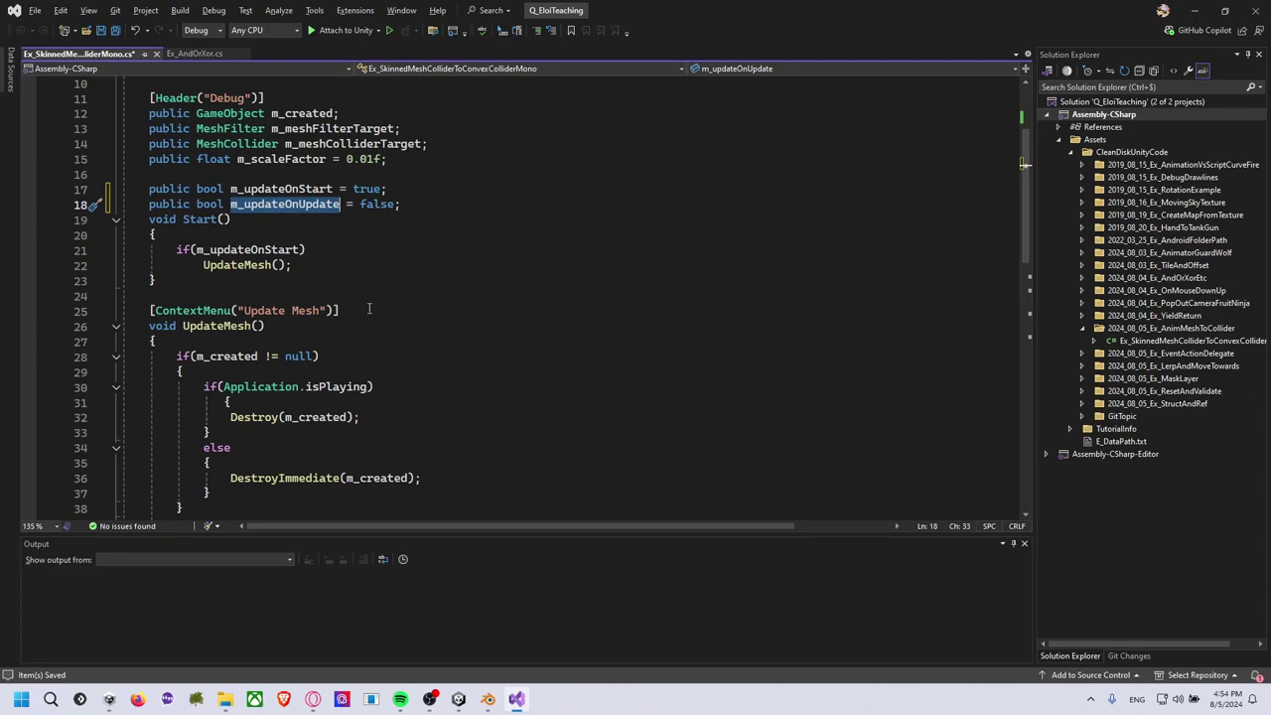
{"action": "scroll", "coordinate": [317, 298], "scroll_direction": "down", "scroll_amount": 4}
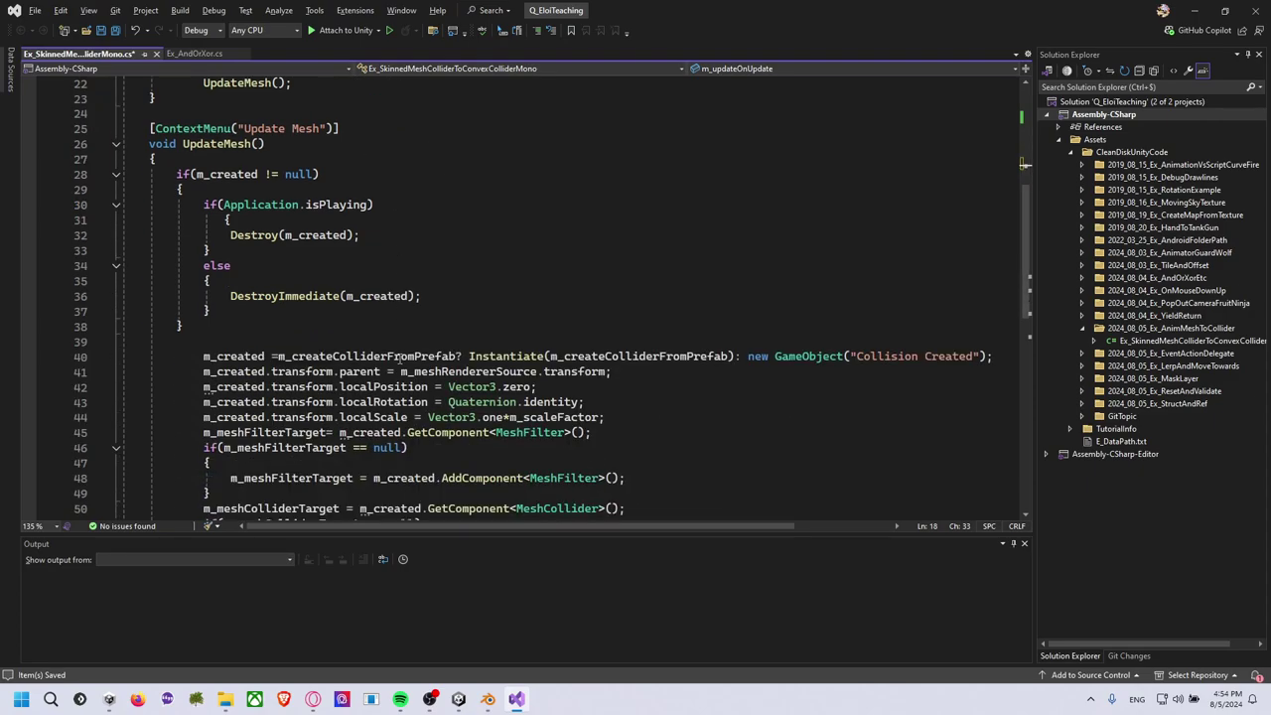
Start an if statement at the top of UpdateMesh, then discard it.
{"action": "left_click", "coordinate": [285, 338]}
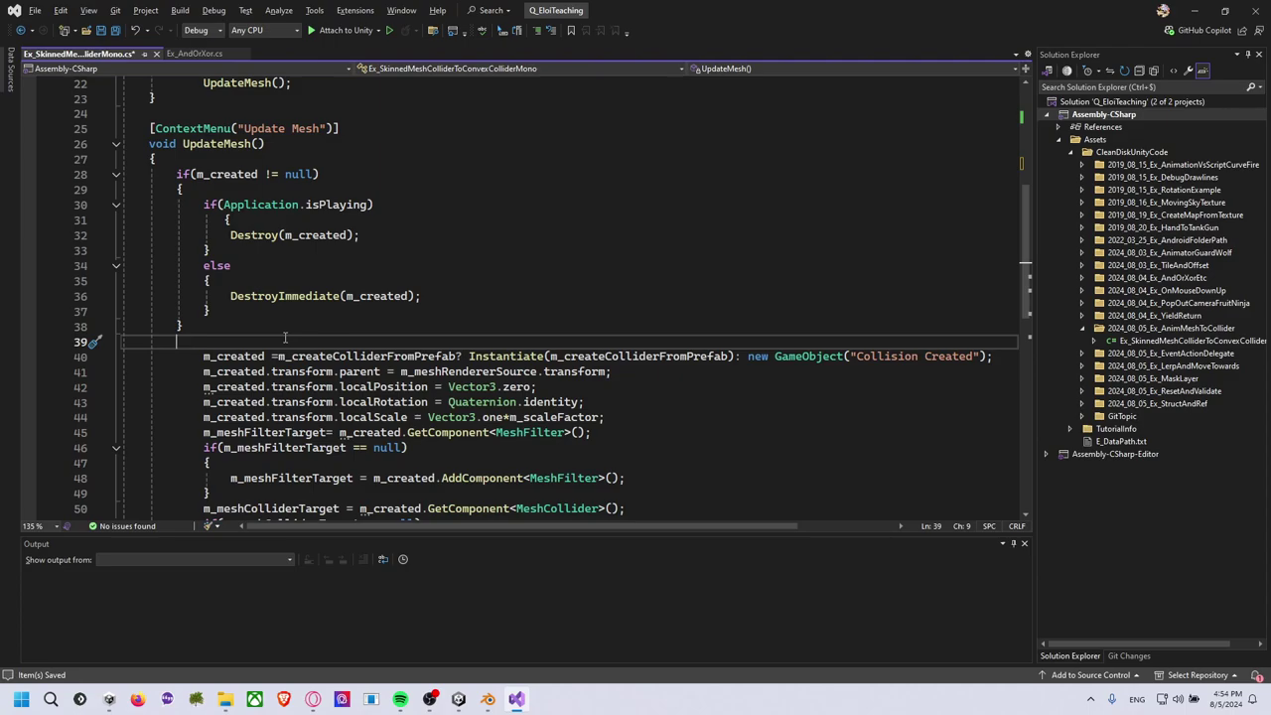
{"action": "key", "text": "Up"}
{"action": "key", "text": "Up"}
{"action": "key", "text": "Up"}
{"action": "key", "text": "Up"}
{"action": "key", "text": "Up"}
{"action": "key", "text": "Up"}
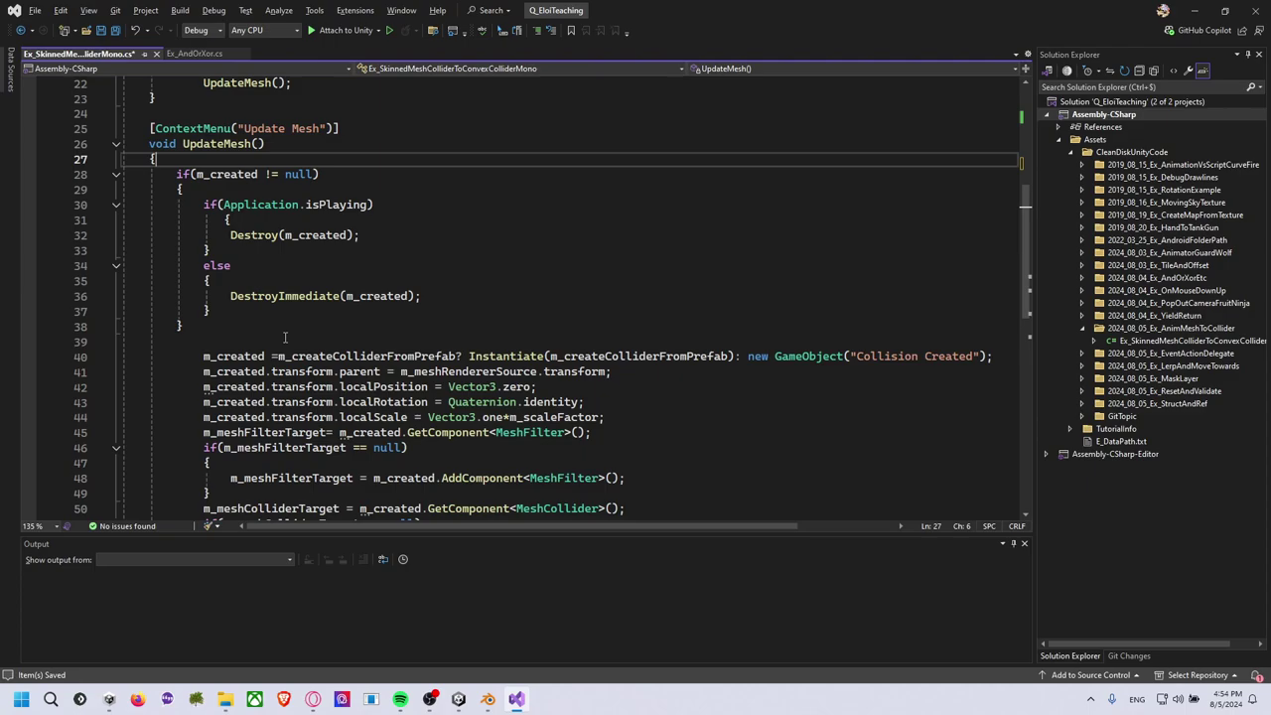
{"action": "key", "text": "Return"}
{"action": "type", "text": "if"}
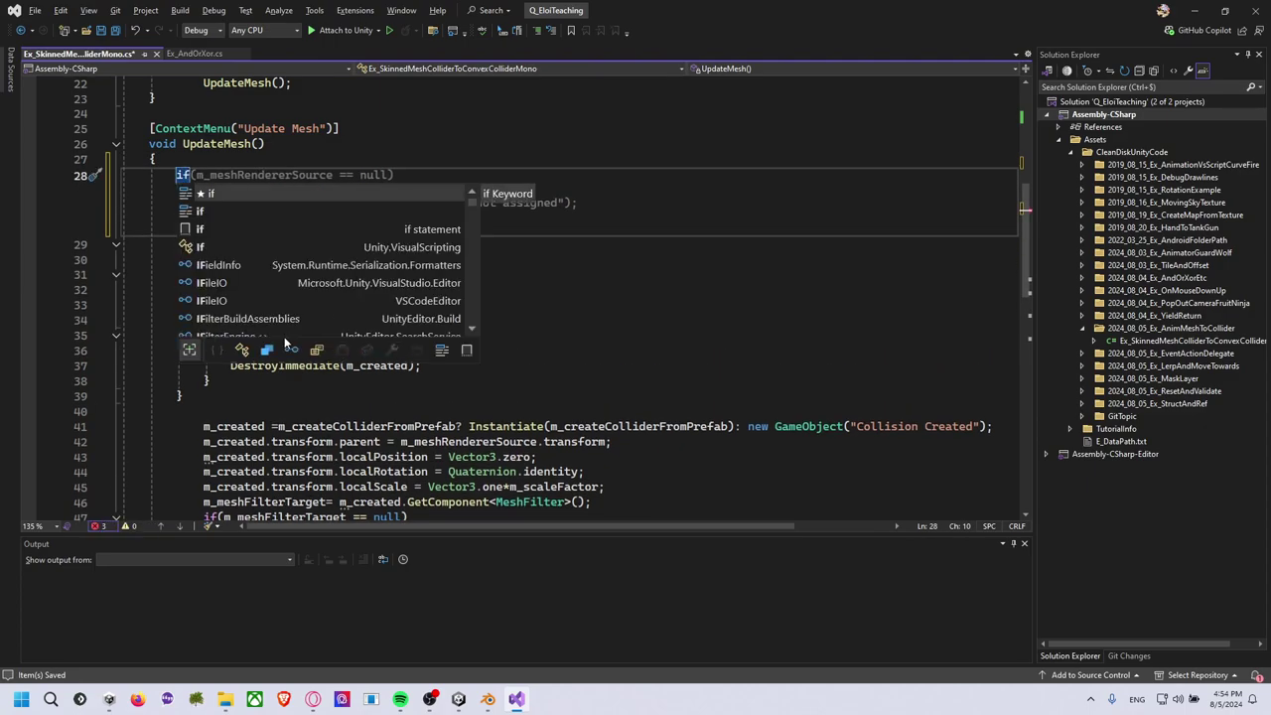
{"action": "key", "text": "BackSpace"}
{"action": "key", "text": "BackSpace"}
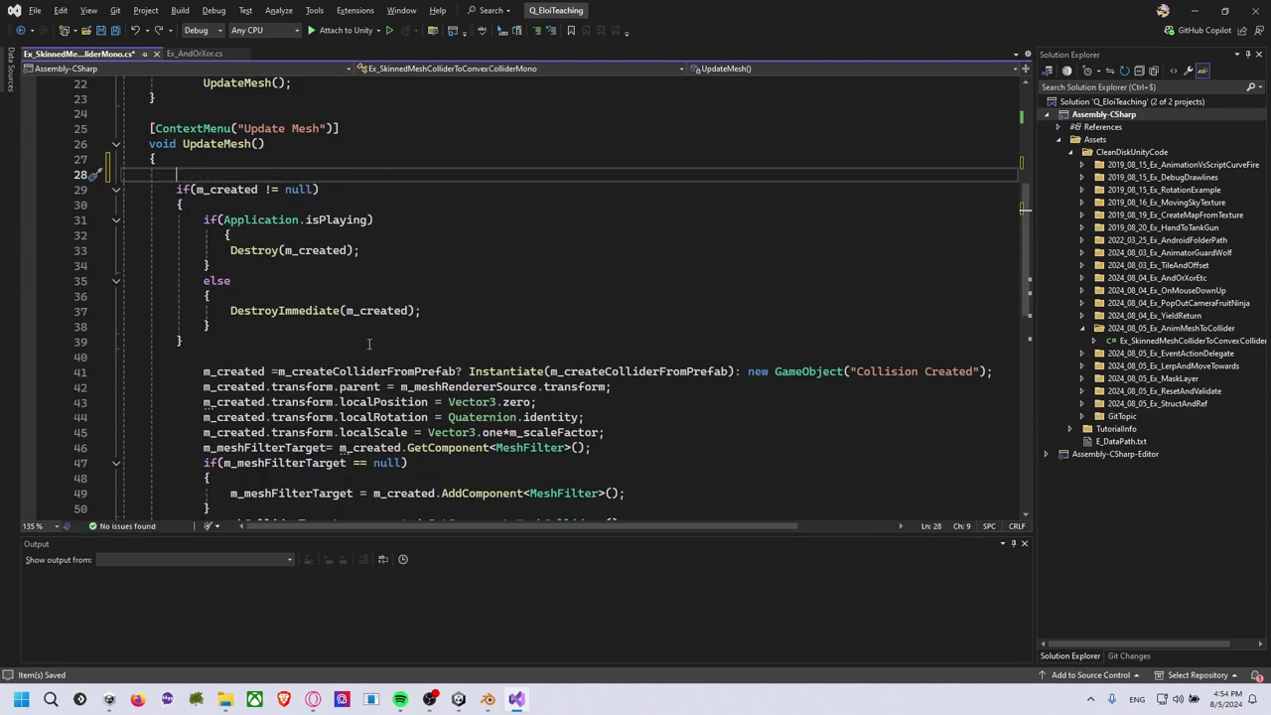
{"action": "left_click", "coordinate": [421, 287]}
{"action": "scroll", "coordinate": [382, 268], "scroll_direction": "up", "scroll_amount": 3}
{"action": "scroll", "coordinate": [376, 187], "scroll_direction": "up", "scroll_amount": 1}
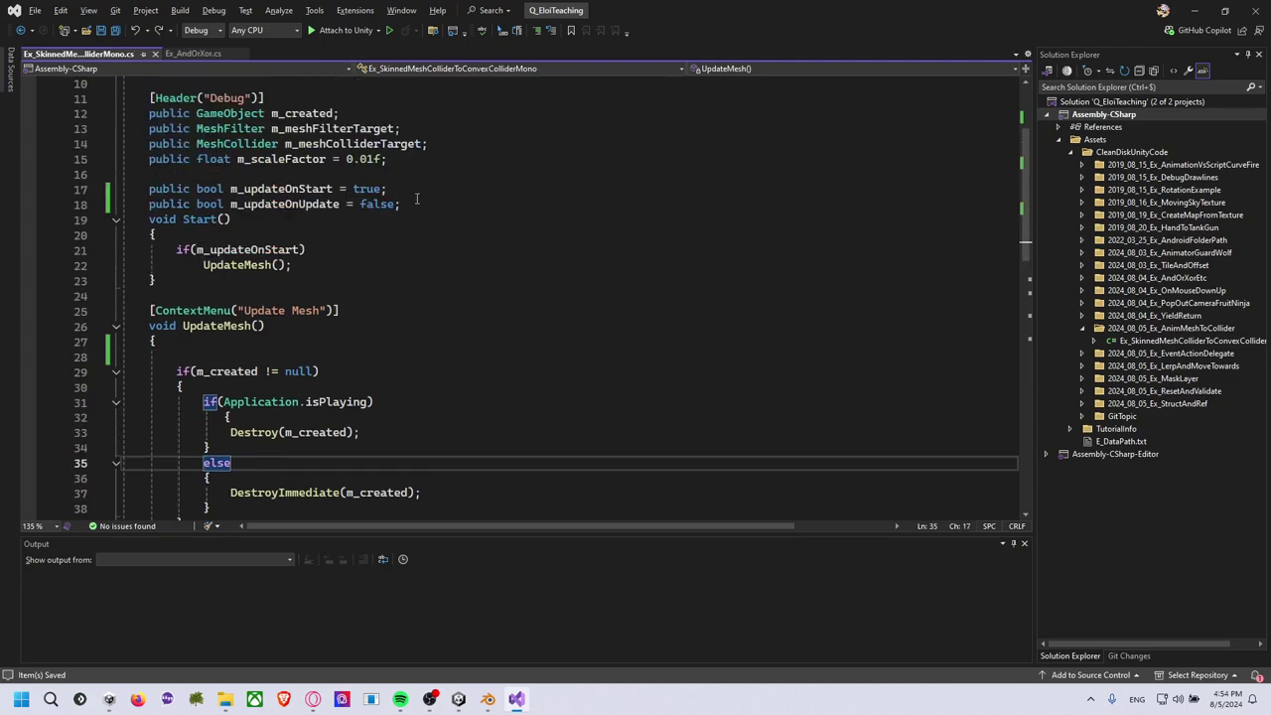
Delete the m_updateOnUpdate line, leaving an empty line after m_updateOnStart.
{"action": "left_click", "coordinate": [421, 205]}
{"action": "left_click", "coordinate": [432, 198], "text": "shift"}
{"action": "key", "text": "BackSpace"}
{"action": "left_click", "coordinate": [432, 197]}
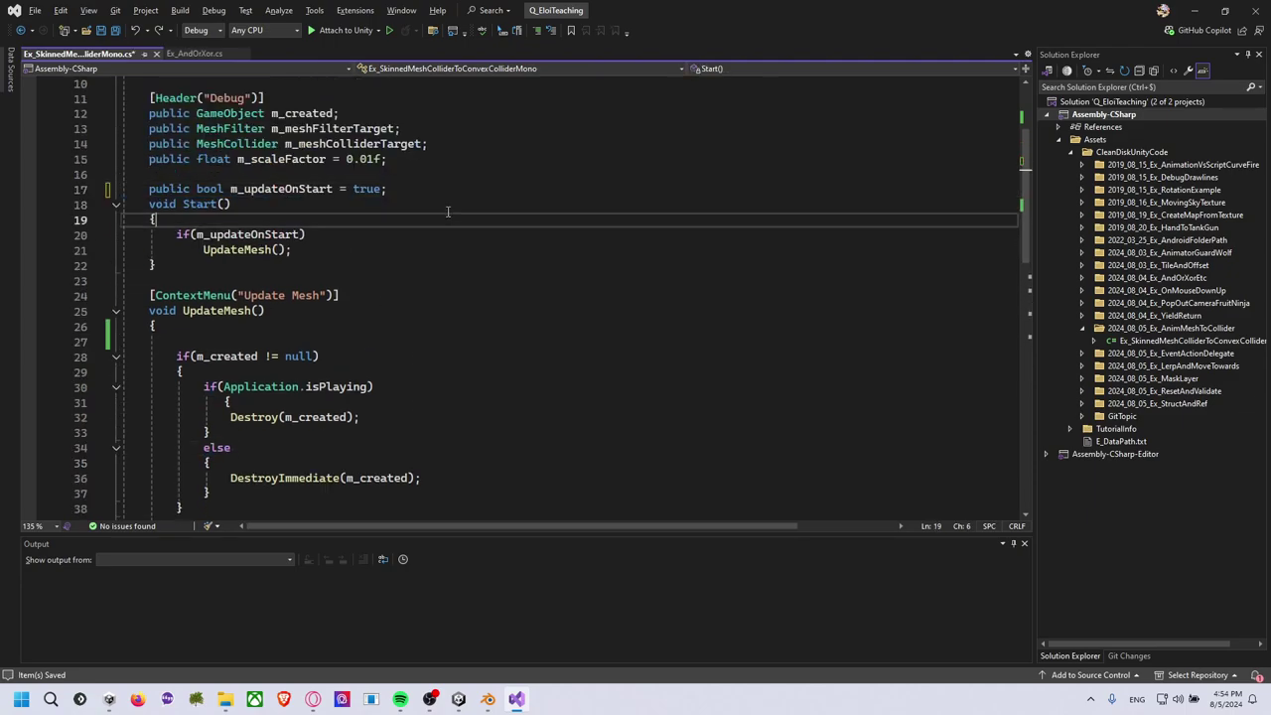
{"action": "left_click", "coordinate": [434, 193]}
{"action": "key", "text": "Return"}
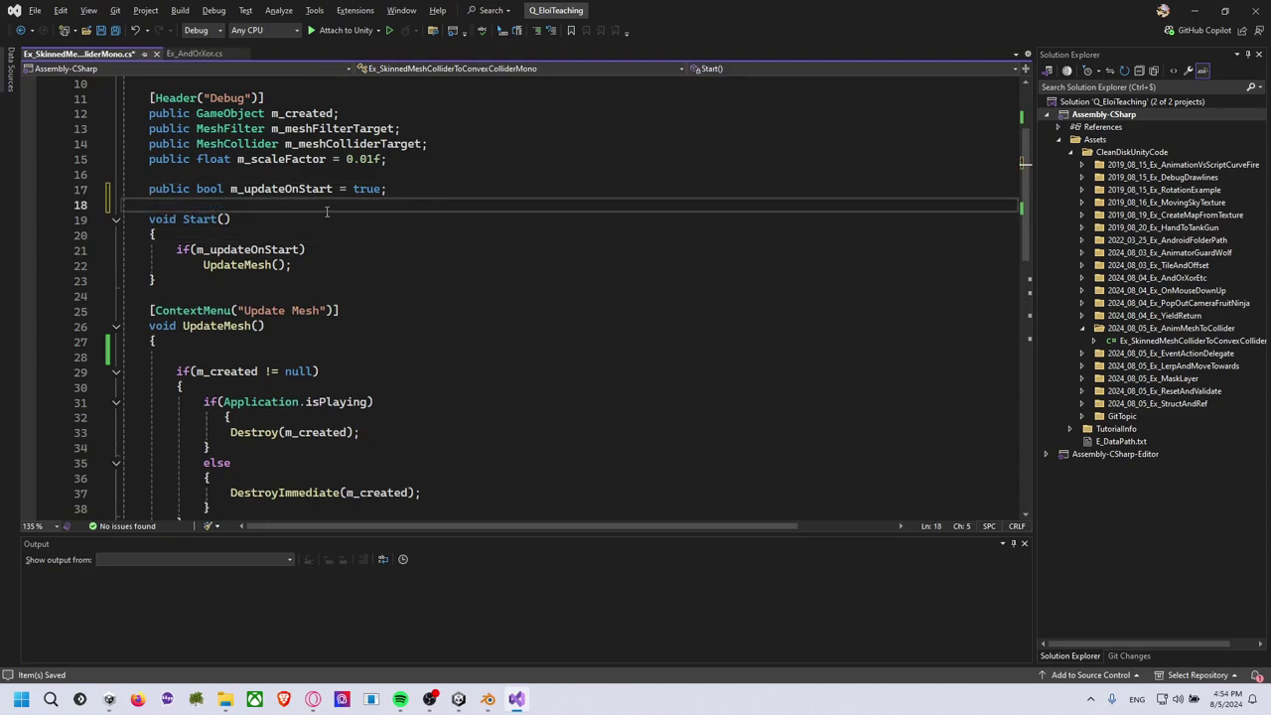
{"action": "left_click", "coordinate": [374, 217]}
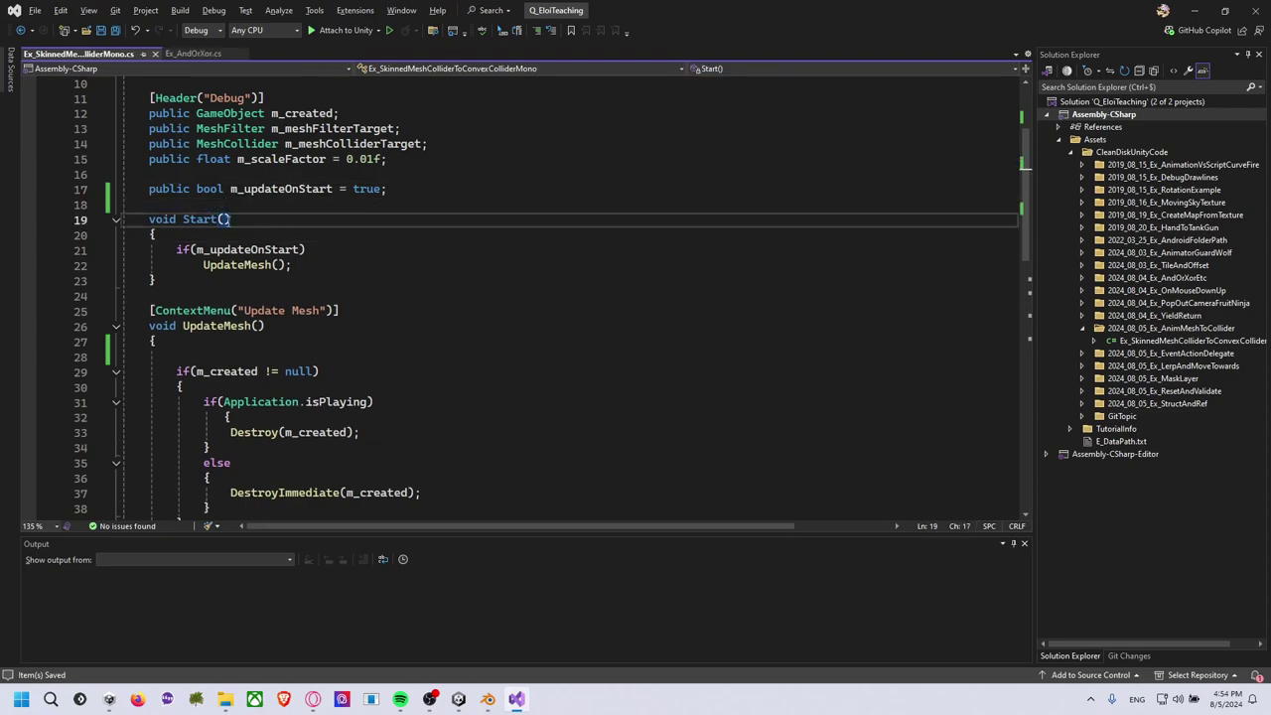
{"action": "double_click", "coordinate": [283, 190]}
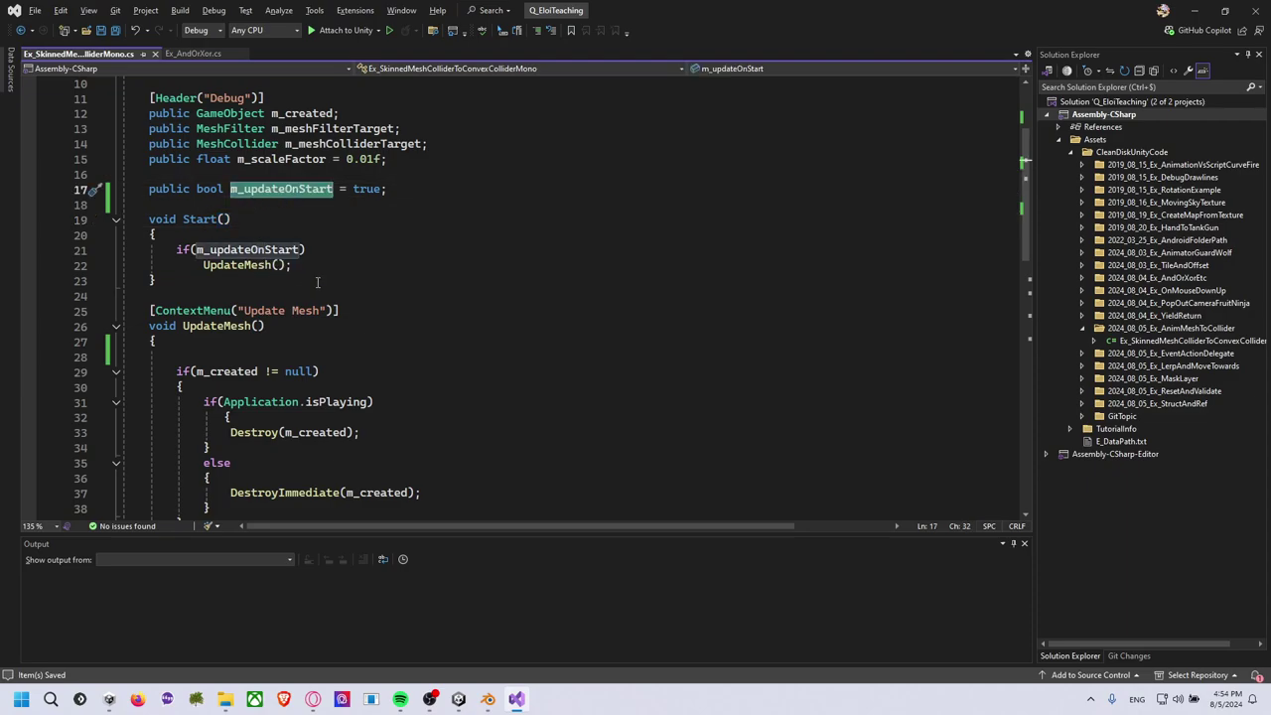
{"action": "scroll", "coordinate": [318, 283], "scroll_direction": "down", "scroll_amount": 2}
{"action": "scroll", "coordinate": [318, 283], "scroll_direction": "down", "scroll_amount": 2}
{"action": "double_click", "coordinate": [250, 191]}
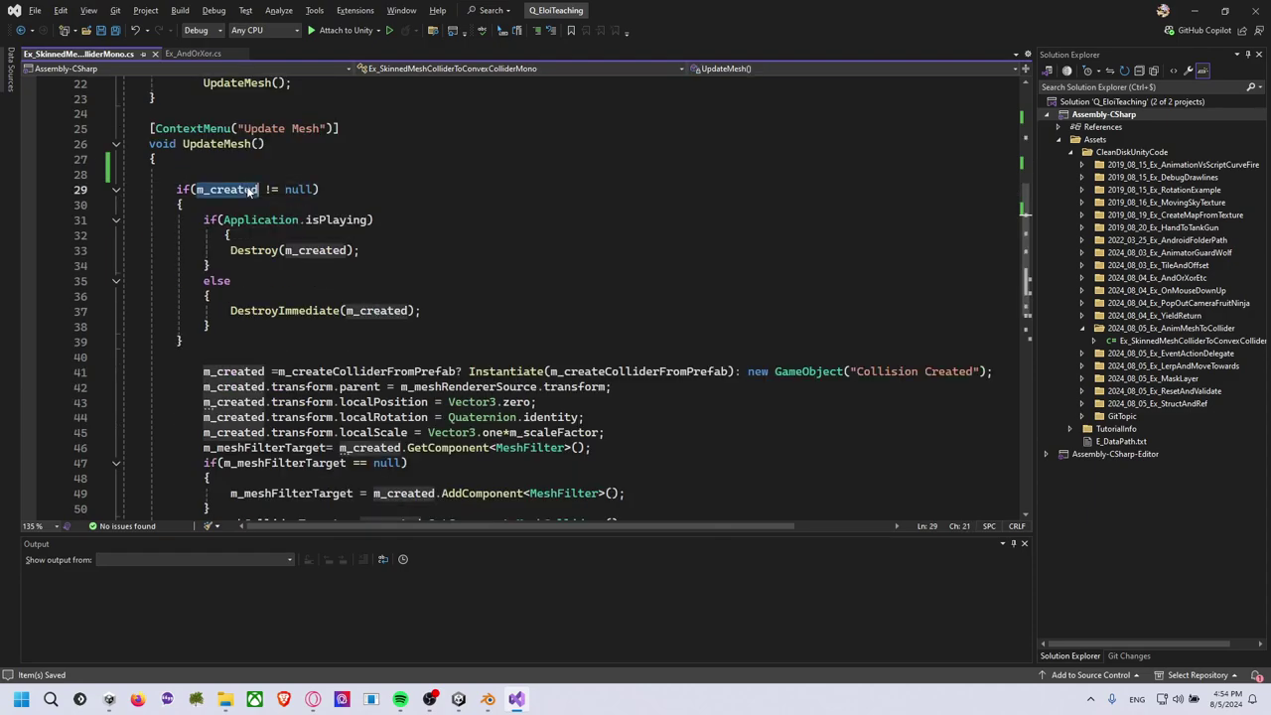
{"action": "scroll", "coordinate": [296, 211], "scroll_direction": "up", "scroll_amount": 6}
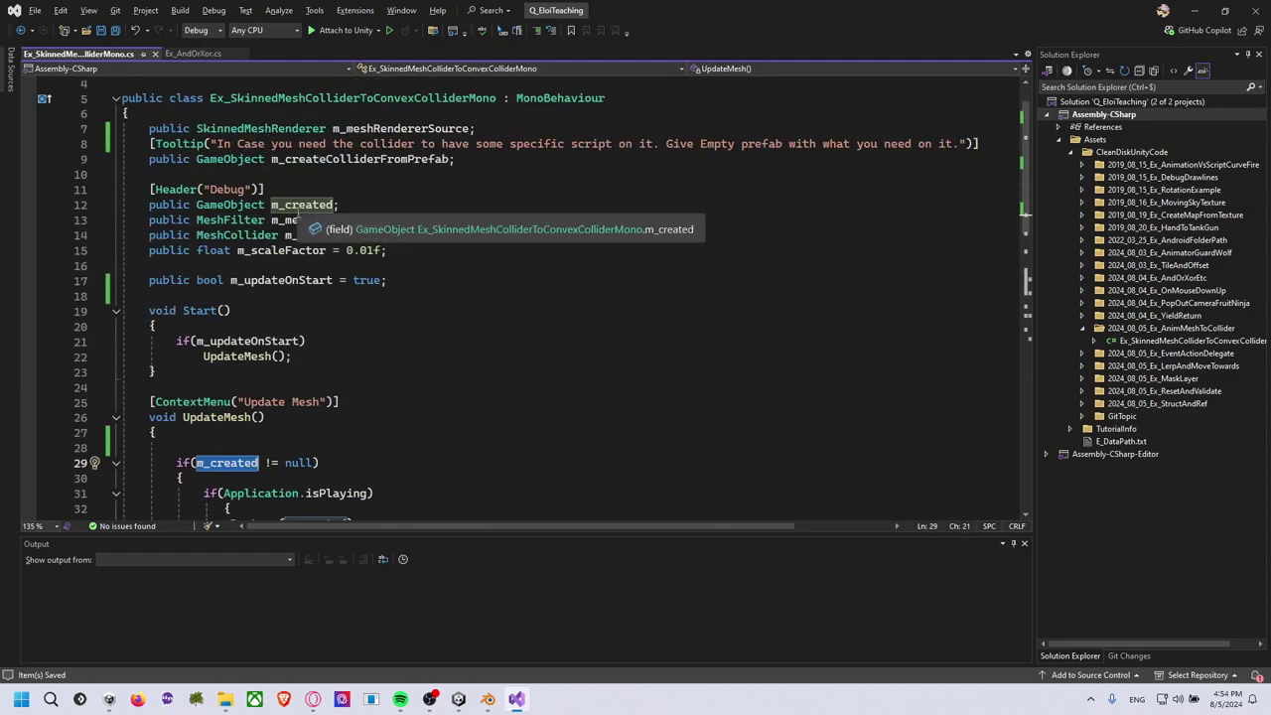
{"action": "scroll", "coordinate": [296, 209], "scroll_direction": "down", "scroll_amount": 2}
{"action": "scroll", "coordinate": [293, 193], "scroll_direction": "down", "scroll_amount": 1}
{"action": "scroll", "coordinate": [286, 179], "scroll_direction": "up", "scroll_amount": 2}
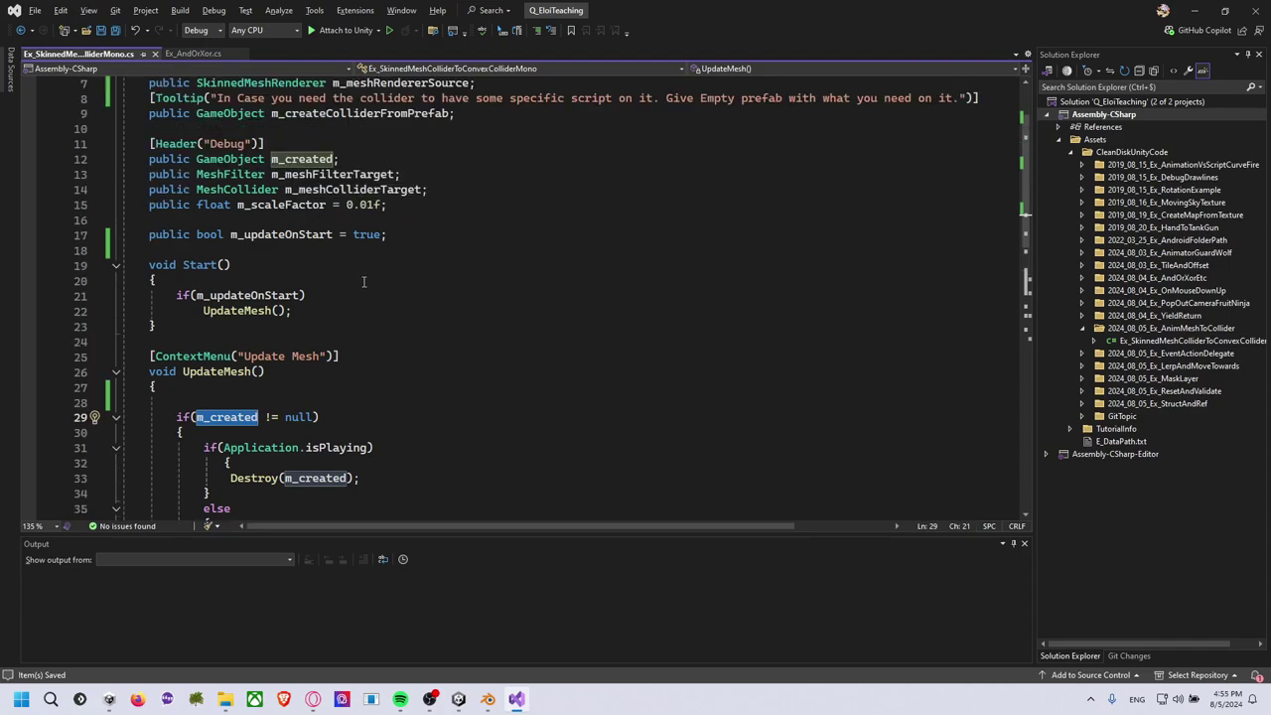
{"action": "scroll", "coordinate": [363, 282], "scroll_direction": "down", "scroll_amount": 2}
{"action": "scroll", "coordinate": [363, 282], "scroll_direction": "down", "scroll_amount": 3}
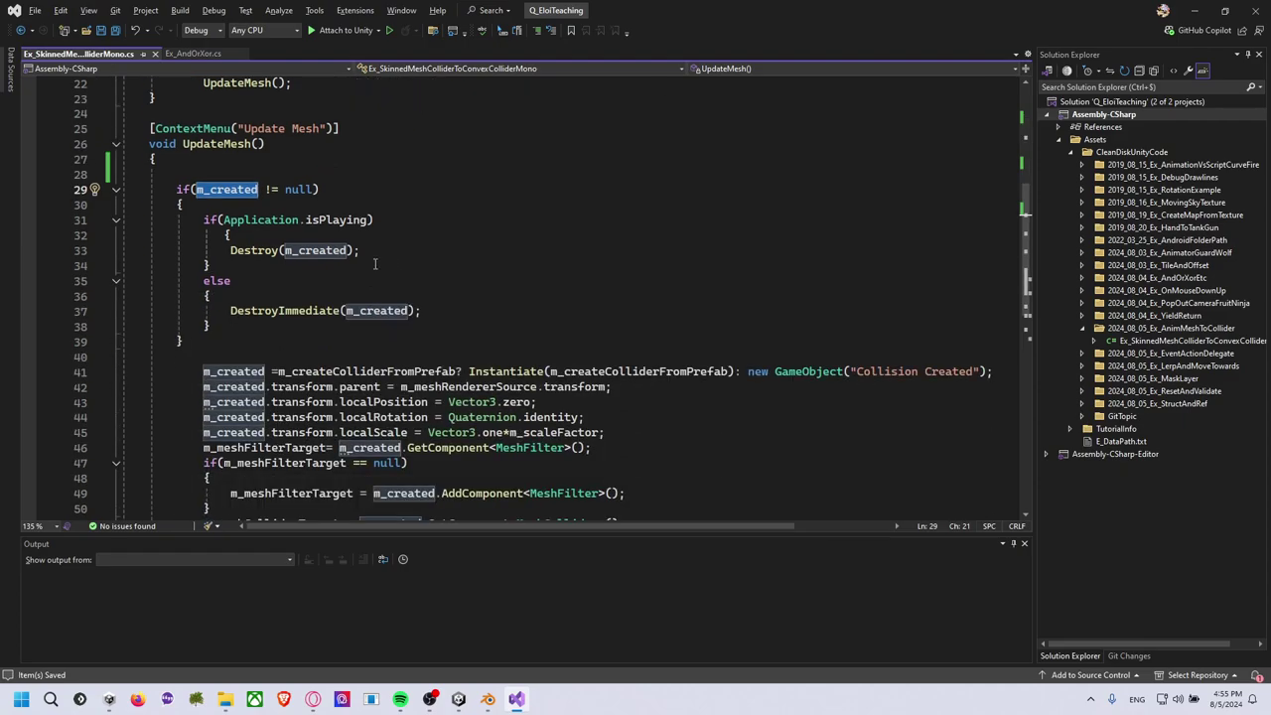
{"action": "scroll", "coordinate": [376, 264], "scroll_direction": "down", "scroll_amount": 1}
{"action": "scroll", "coordinate": [282, 189], "scroll_direction": "down", "scroll_amount": 2}
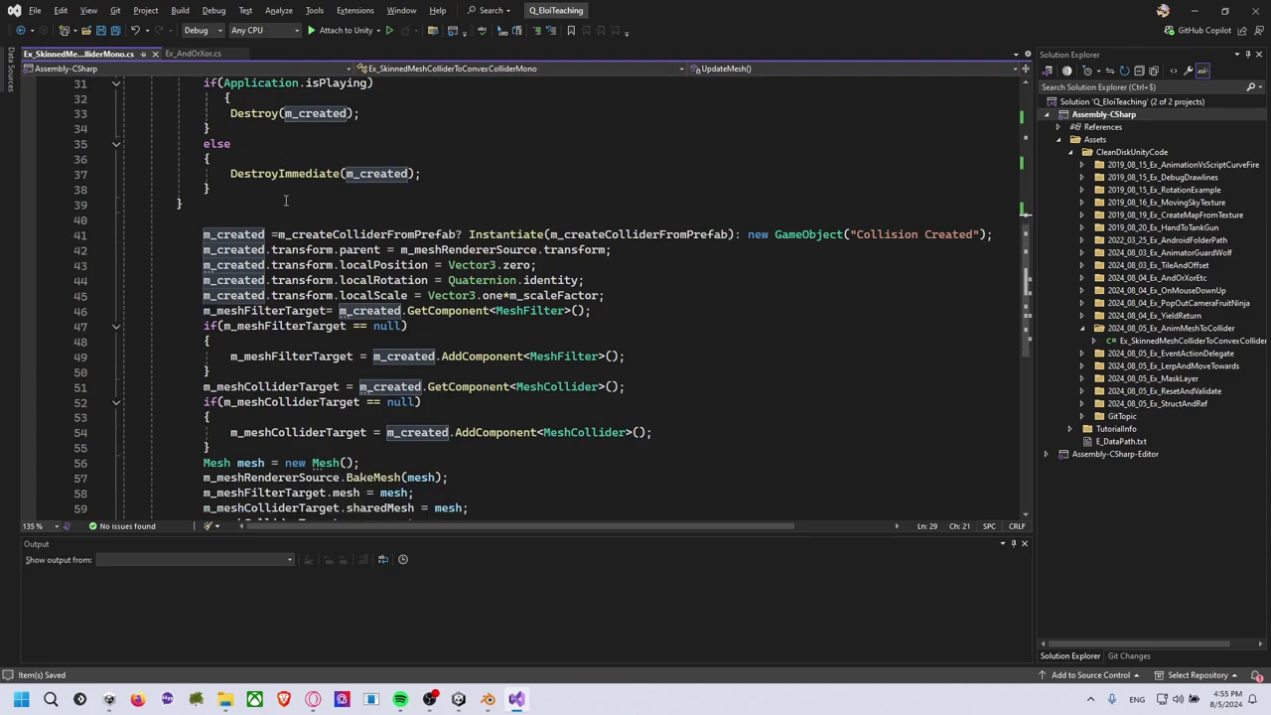
{"action": "left_click_drag", "start_coordinate": [210, 189], "coordinate": [182, 82]}
{"action": "scroll", "coordinate": [238, 166], "scroll_direction": "up", "scroll_amount": 2}
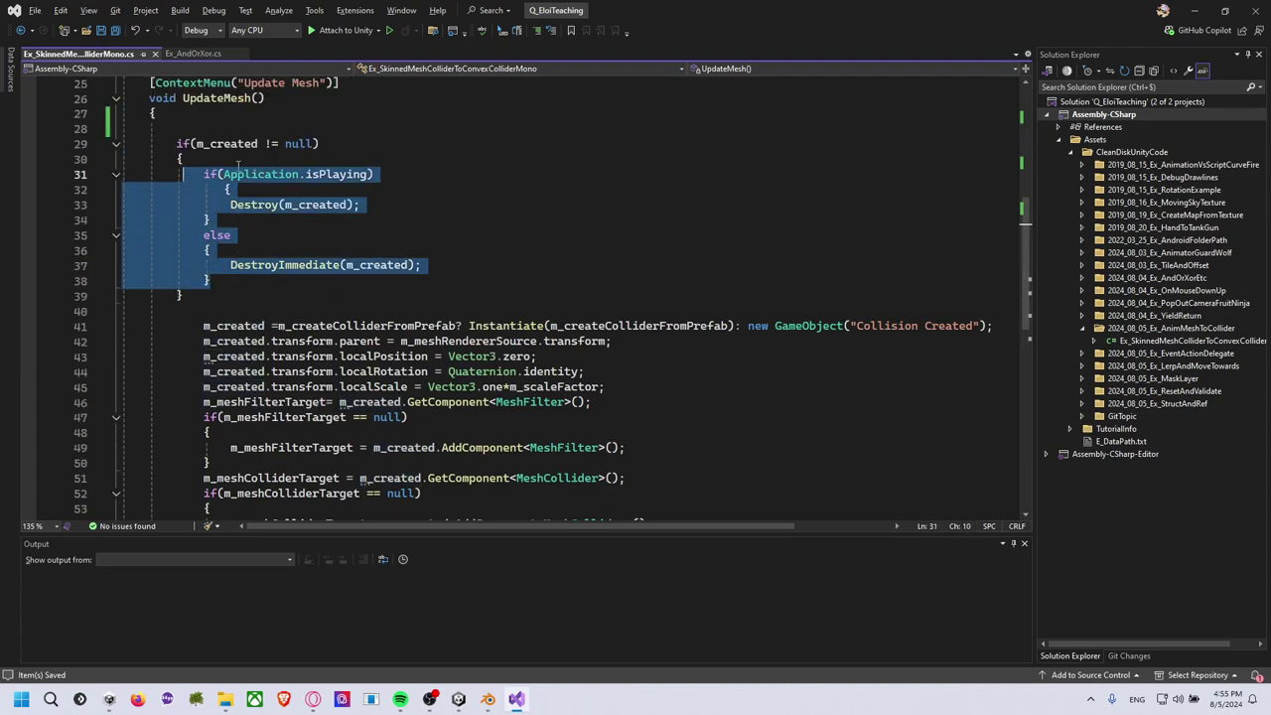
{"action": "left_click", "coordinate": [380, 201]}
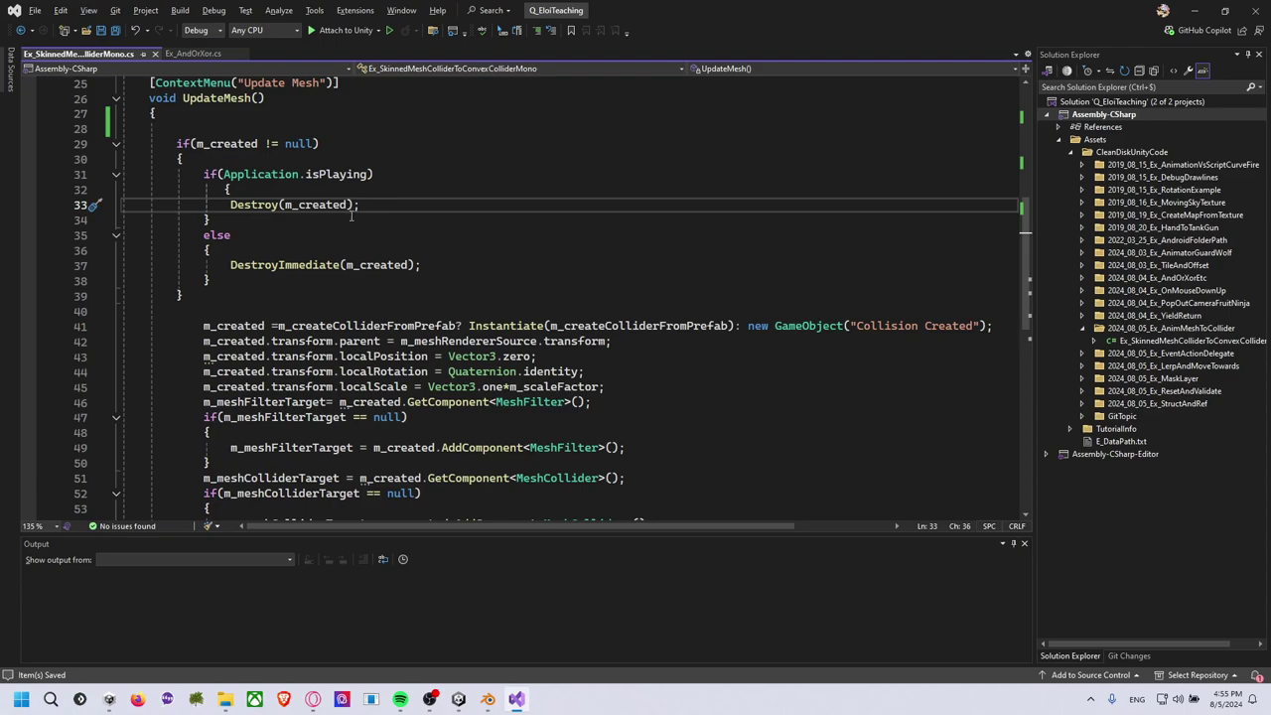
{"action": "mouse_move", "coordinate": [284, 265]}
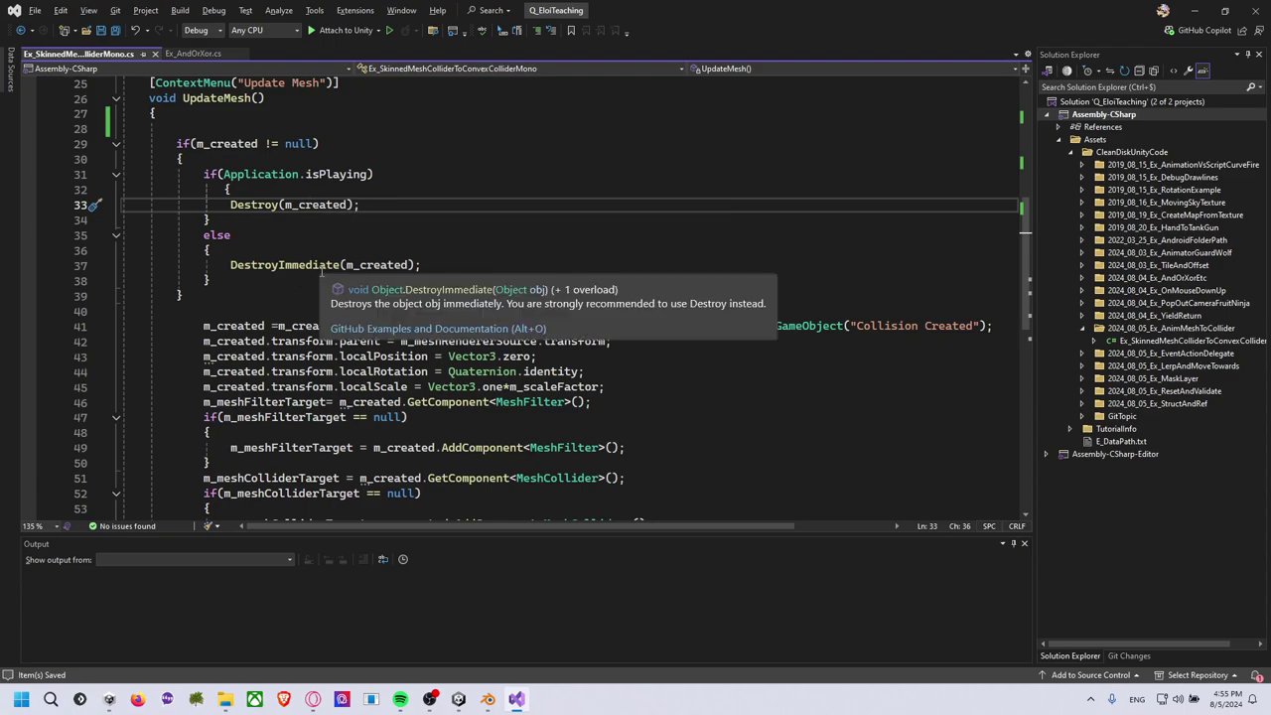
{"action": "scroll", "coordinate": [321, 270], "scroll_direction": "down", "scroll_amount": 1}
{"action": "left_click", "coordinate": [238, 266]}
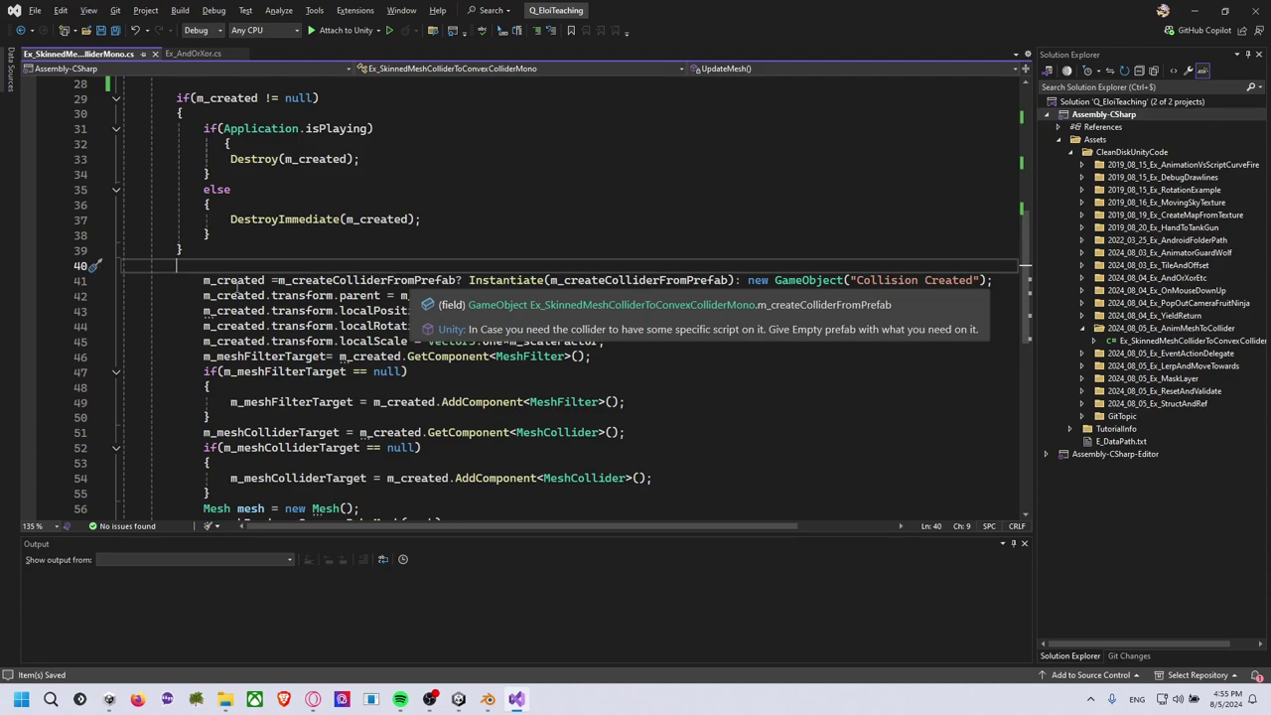
{"action": "double_click", "coordinate": [596, 282]}
{"action": "mouse_move", "coordinate": [506, 280]}
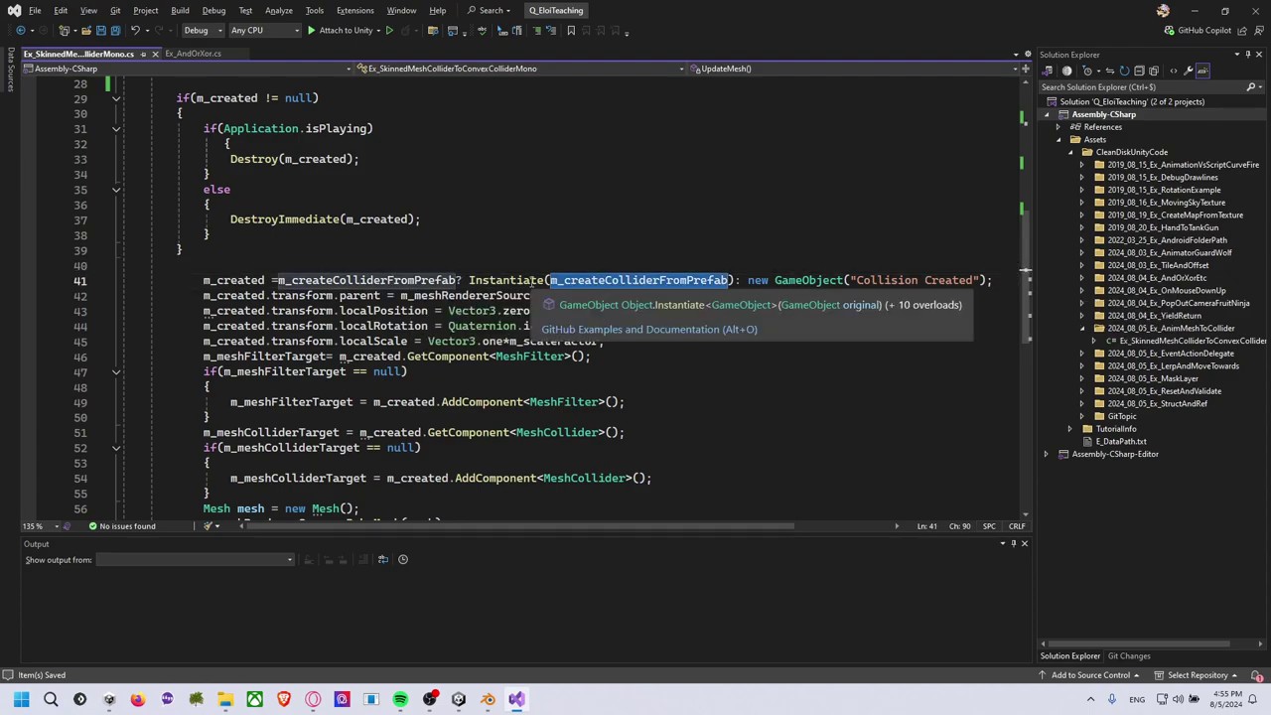
{"action": "double_click", "coordinate": [802, 281]}
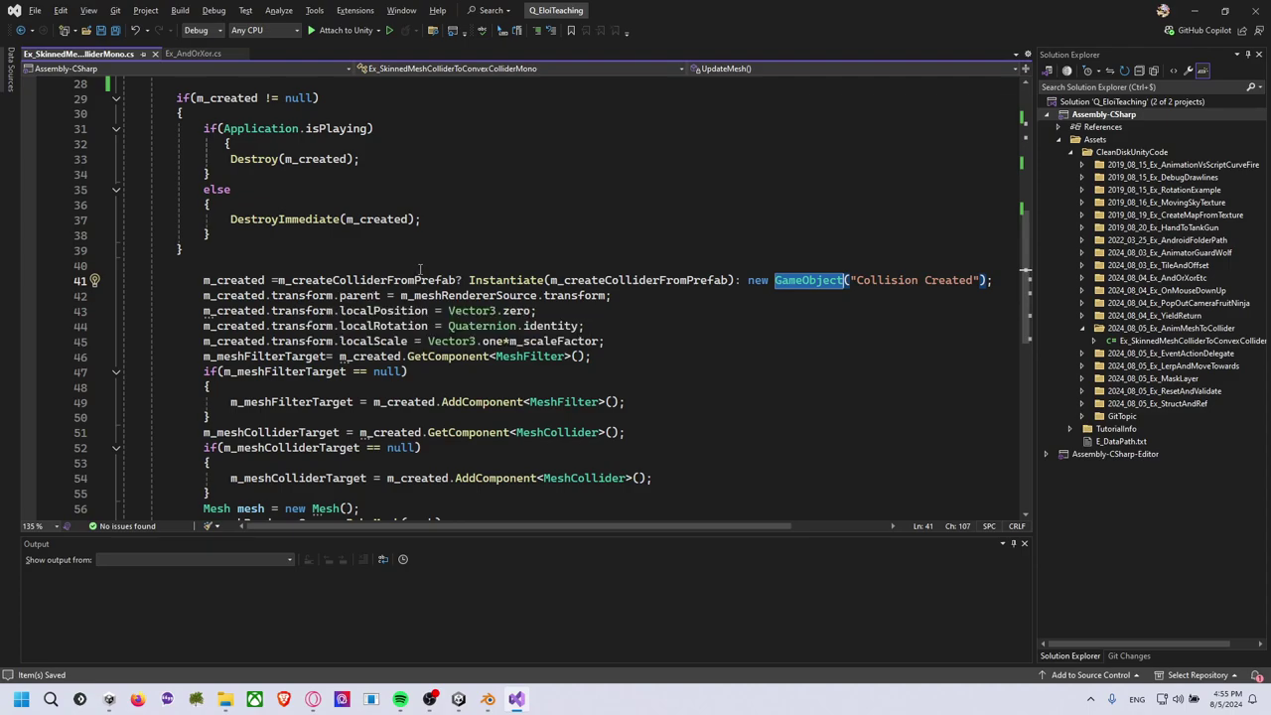
{"action": "scroll", "coordinate": [416, 298], "scroll_direction": "up", "scroll_amount": 7}
{"action": "scroll", "coordinate": [407, 328], "scroll_direction": "up", "scroll_amount": 2}
{"action": "scroll", "coordinate": [400, 355], "scroll_direction": "down", "scroll_amount": 2}
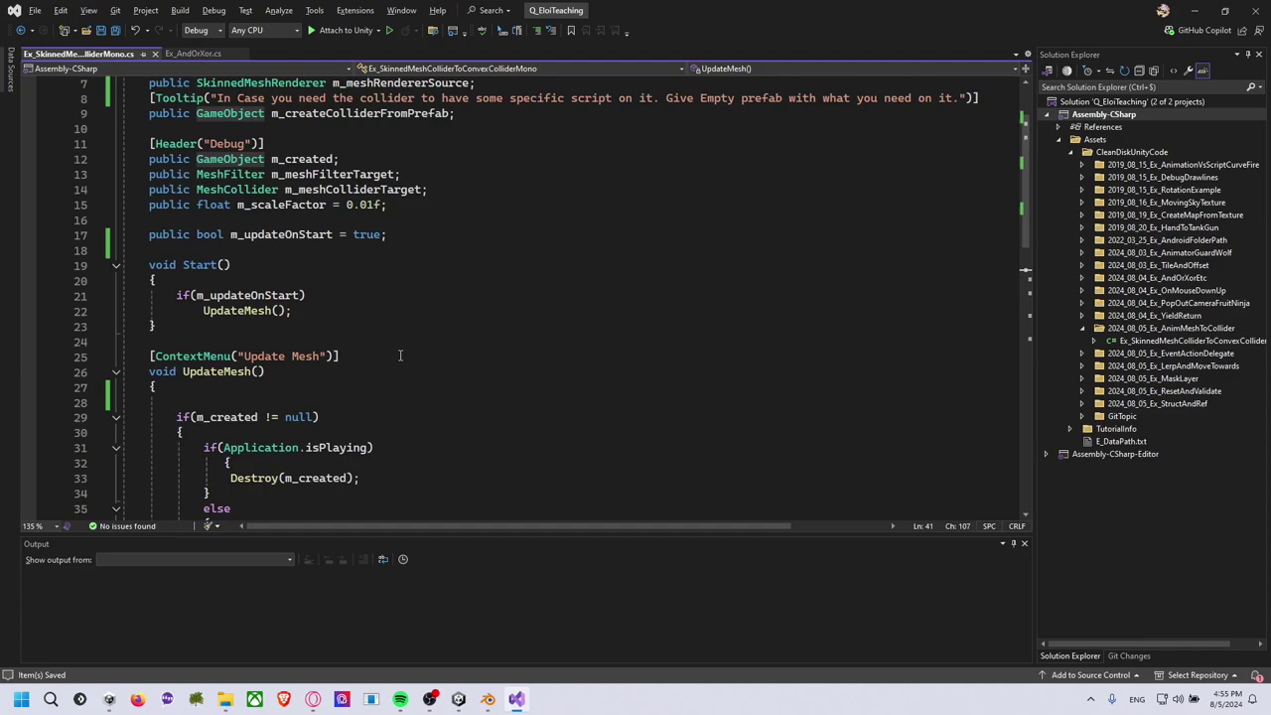
{"action": "scroll", "coordinate": [400, 355], "scroll_direction": "down", "scroll_amount": 3}
{"action": "scroll", "coordinate": [417, 348], "scroll_direction": "down", "scroll_amount": 3}
{"action": "scroll", "coordinate": [437, 343], "scroll_direction": "down", "scroll_amount": 1}
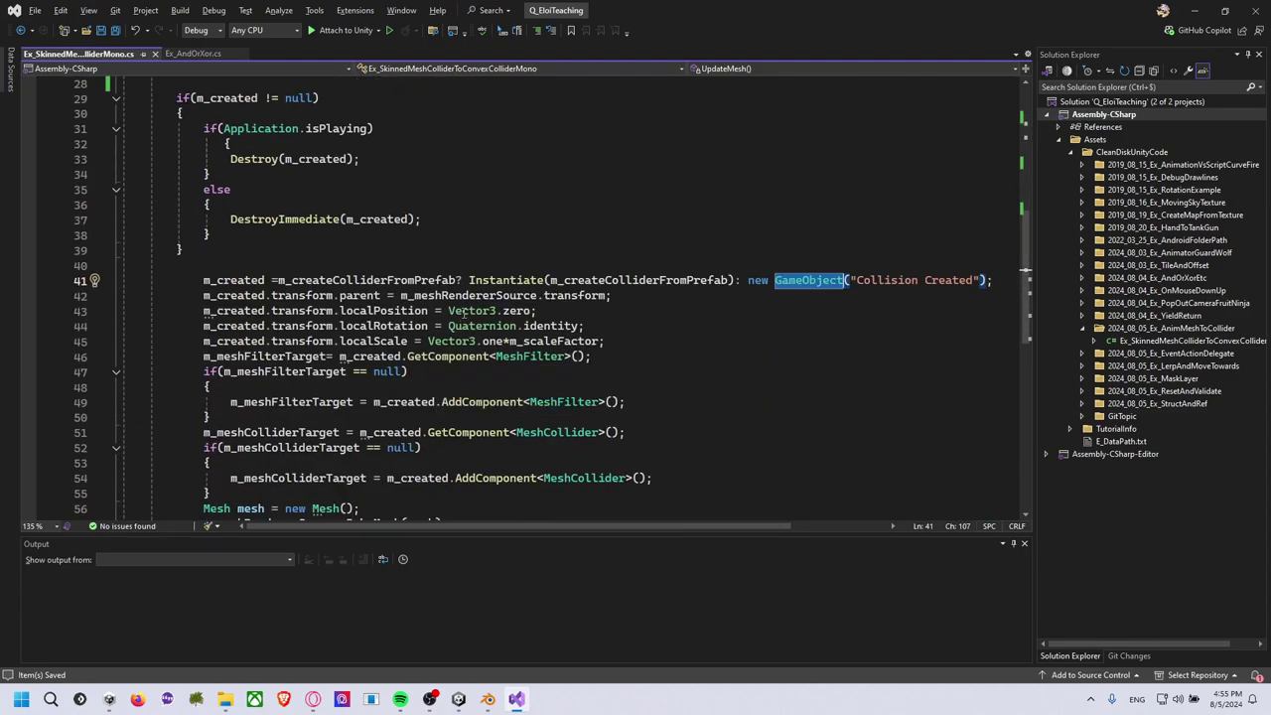
{"action": "mouse_move", "coordinate": [471, 337]}
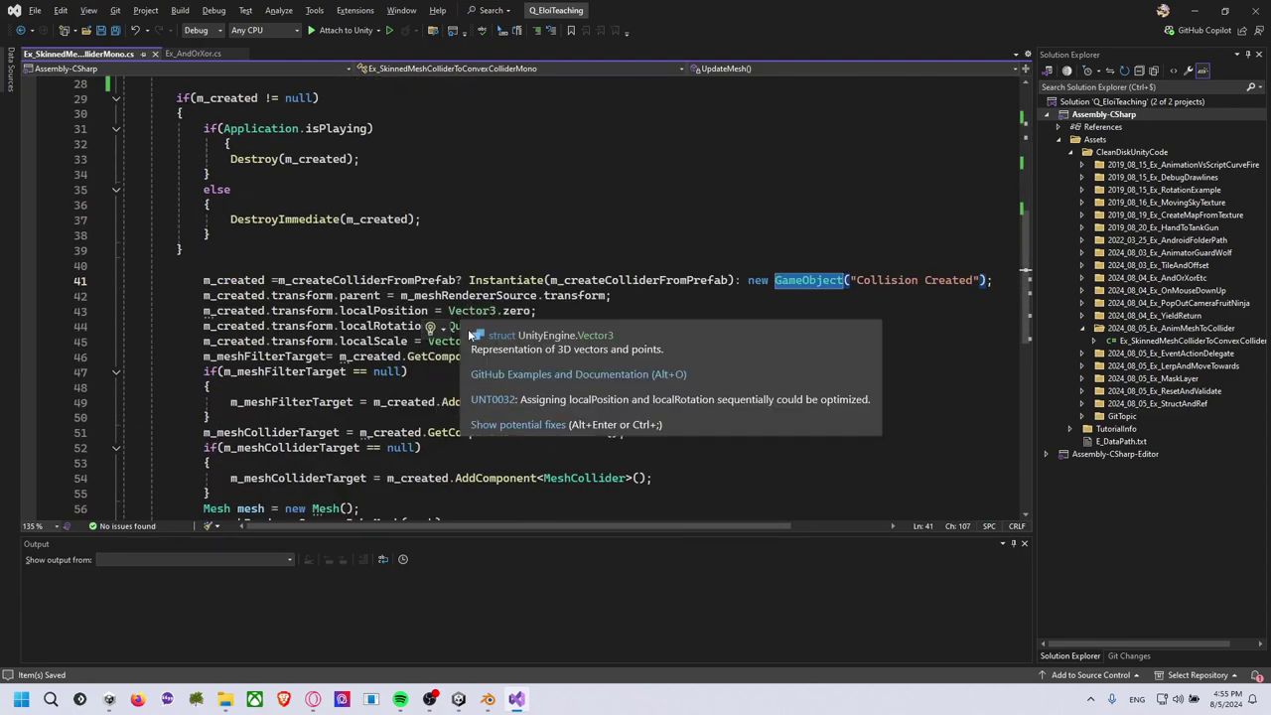
{"action": "left_click", "coordinate": [541, 309]}
{"action": "scroll", "coordinate": [556, 303], "scroll_direction": "down", "scroll_amount": 1}
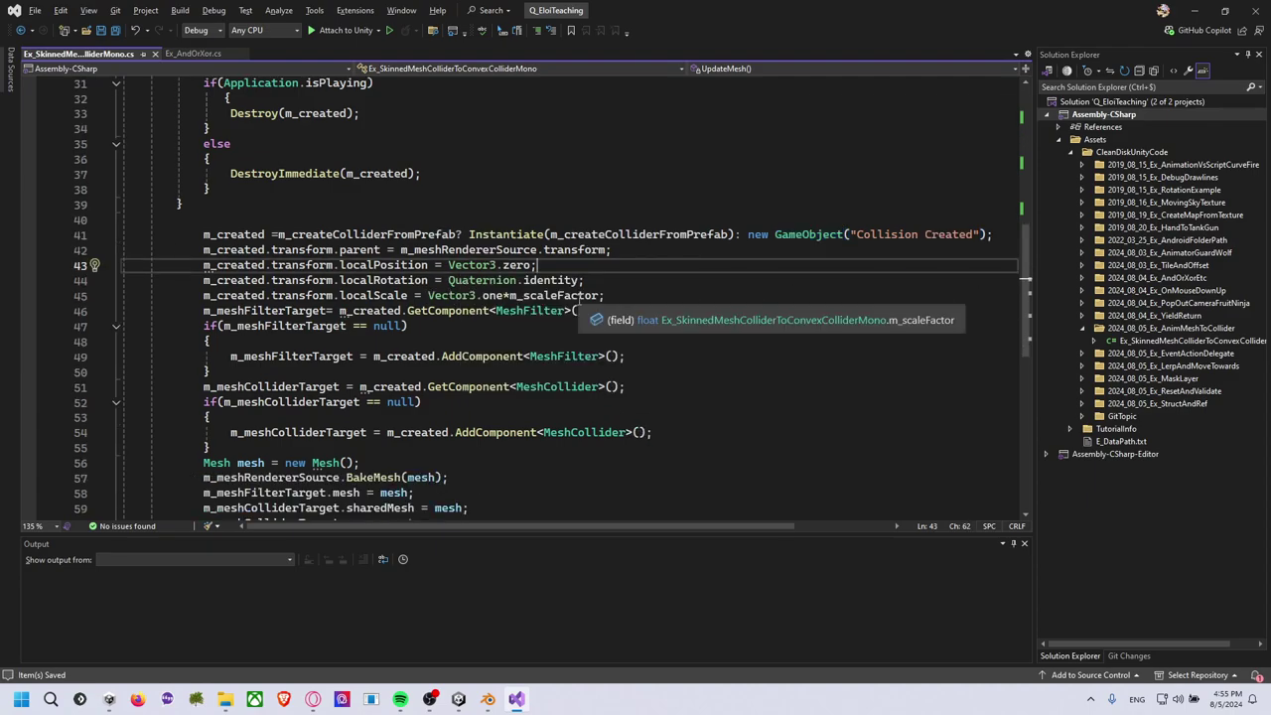
{"action": "double_click", "coordinate": [578, 297]}
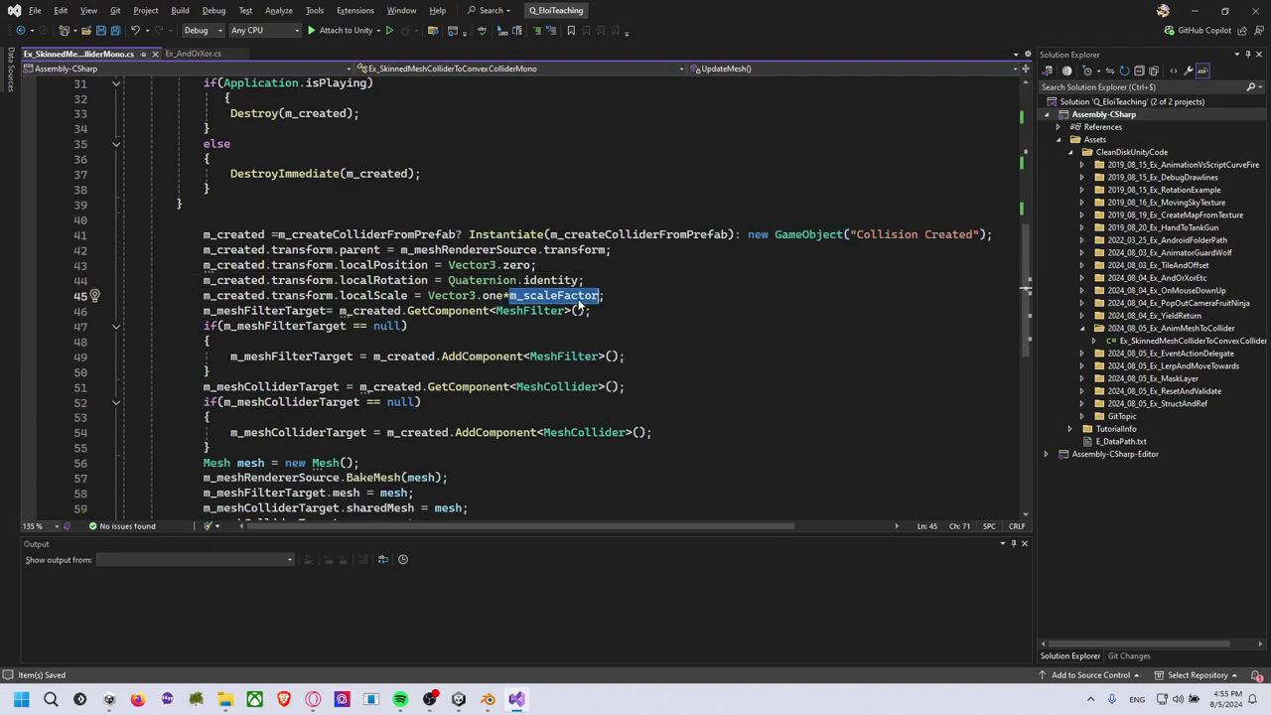
{"action": "scroll", "coordinate": [579, 300], "scroll_direction": "up", "scroll_amount": 3}
{"action": "scroll", "coordinate": [578, 299], "scroll_direction": "up", "scroll_amount": 5}
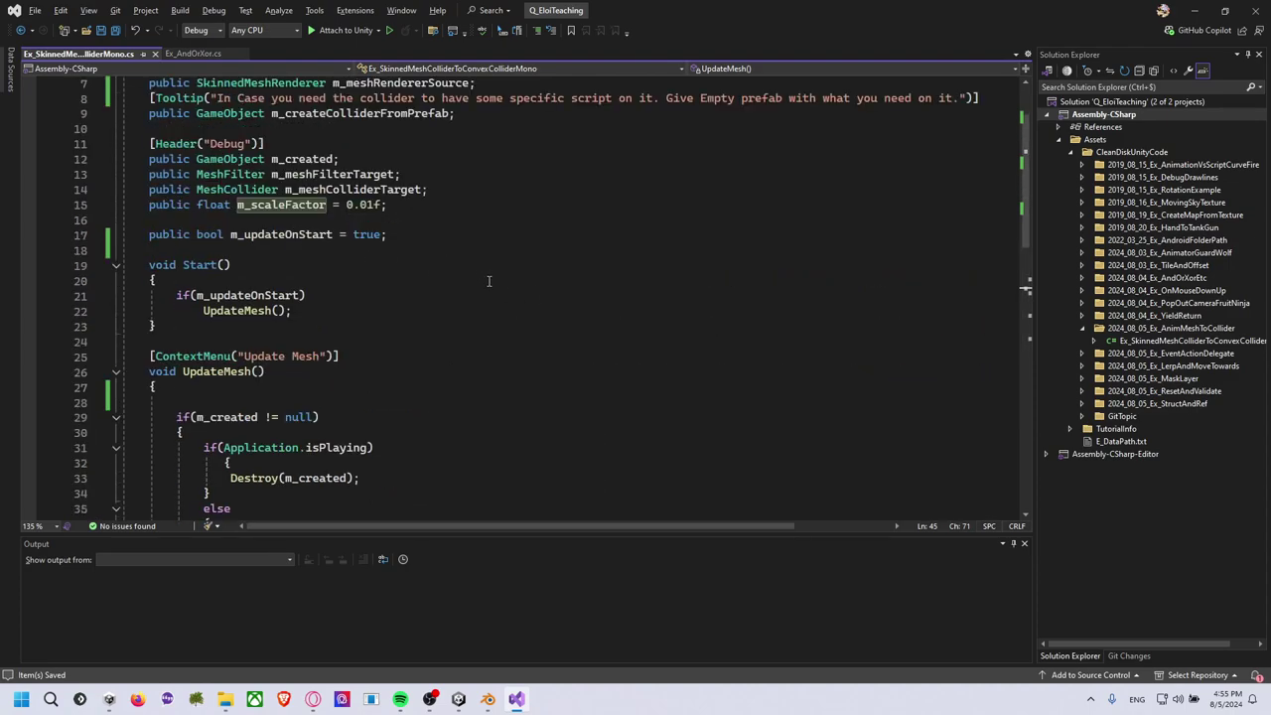
{"action": "scroll", "coordinate": [536, 317], "scroll_direction": "down", "scroll_amount": 2}
{"action": "scroll", "coordinate": [566, 338], "scroll_direction": "down", "scroll_amount": 4}
{"action": "scroll", "coordinate": [580, 350], "scroll_direction": "down", "scroll_amount": 1}
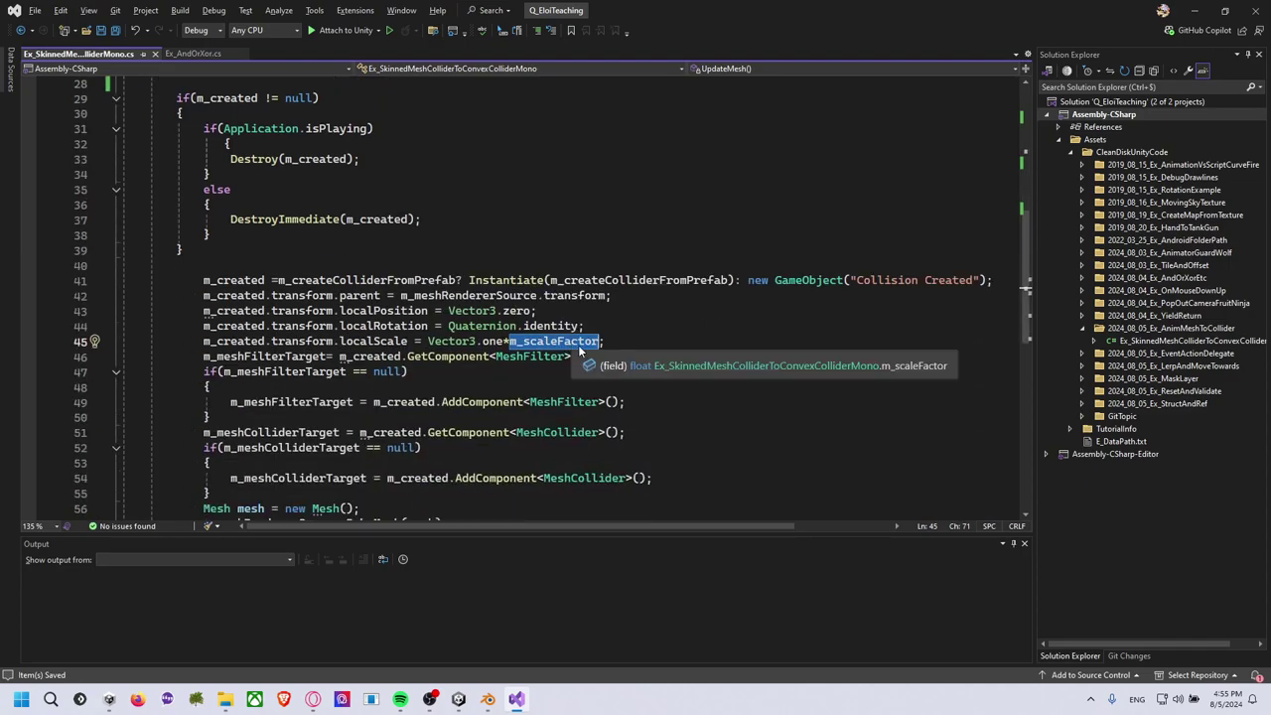
{"action": "left_click", "coordinate": [603, 340]}
{"action": "scroll", "coordinate": [604, 341], "scroll_direction": "down", "scroll_amount": 2}
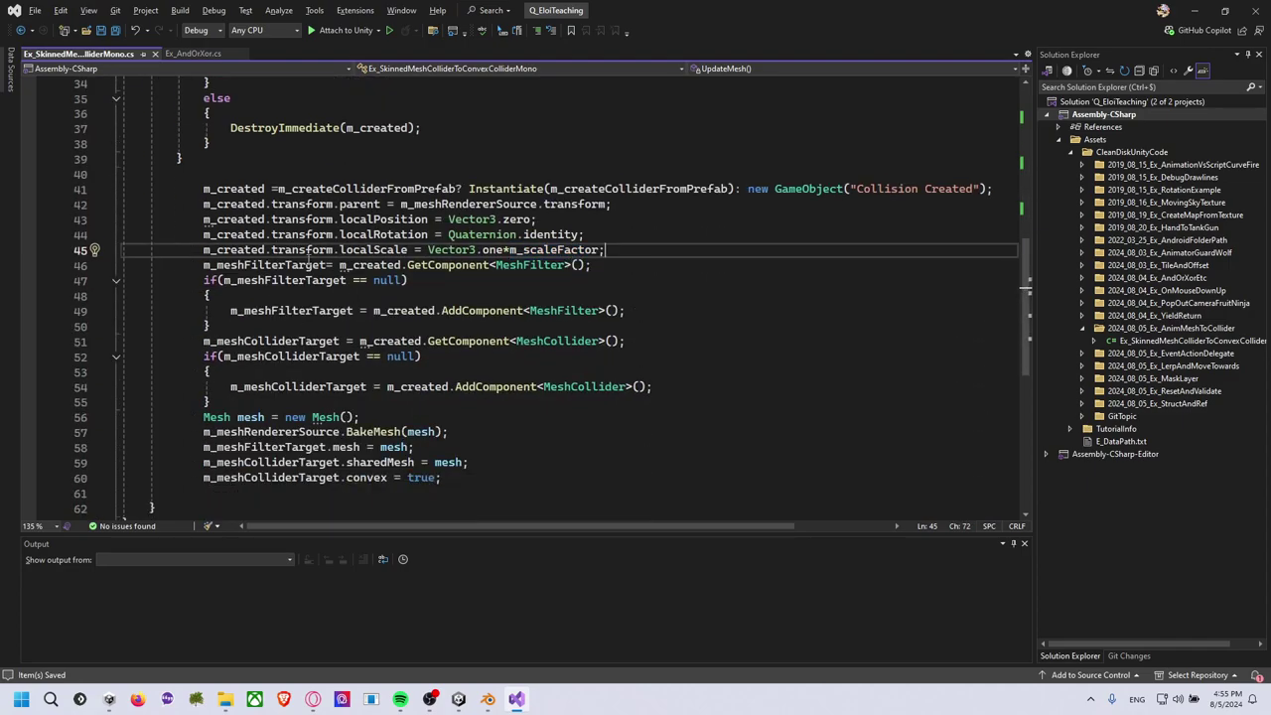
{"action": "double_click", "coordinate": [309, 264]}
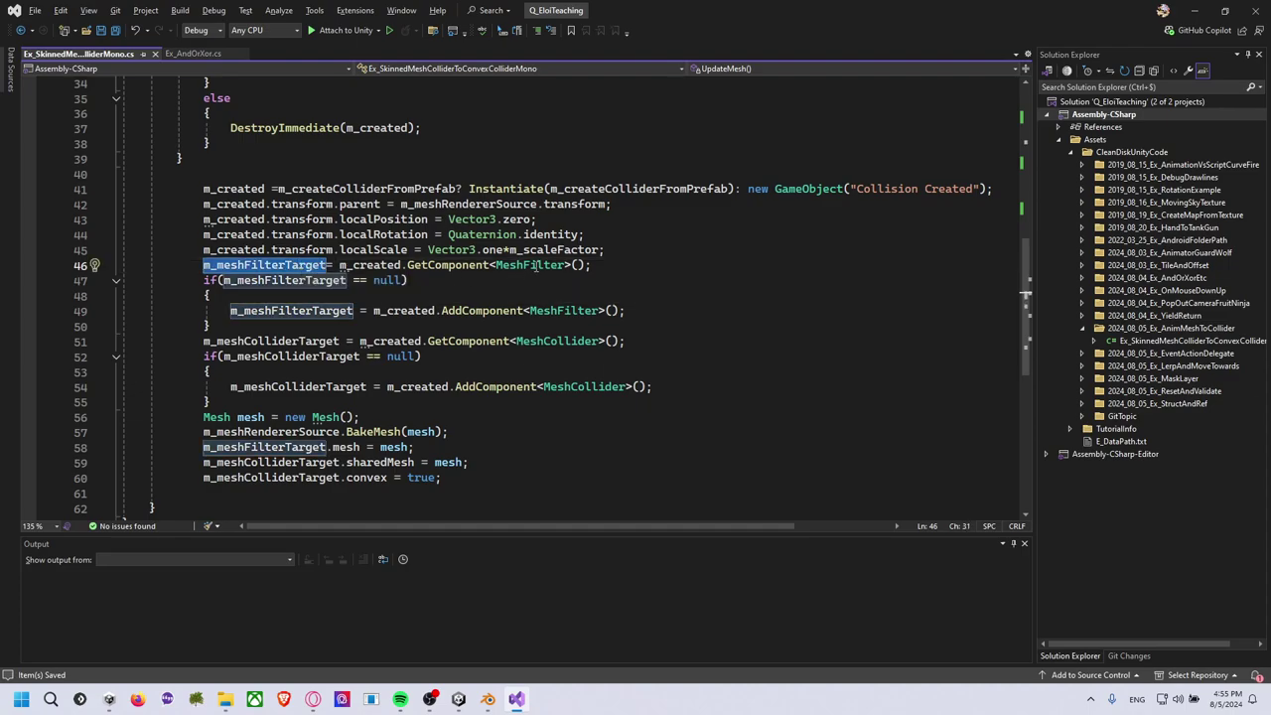
{"action": "mouse_move", "coordinate": [529, 265]}
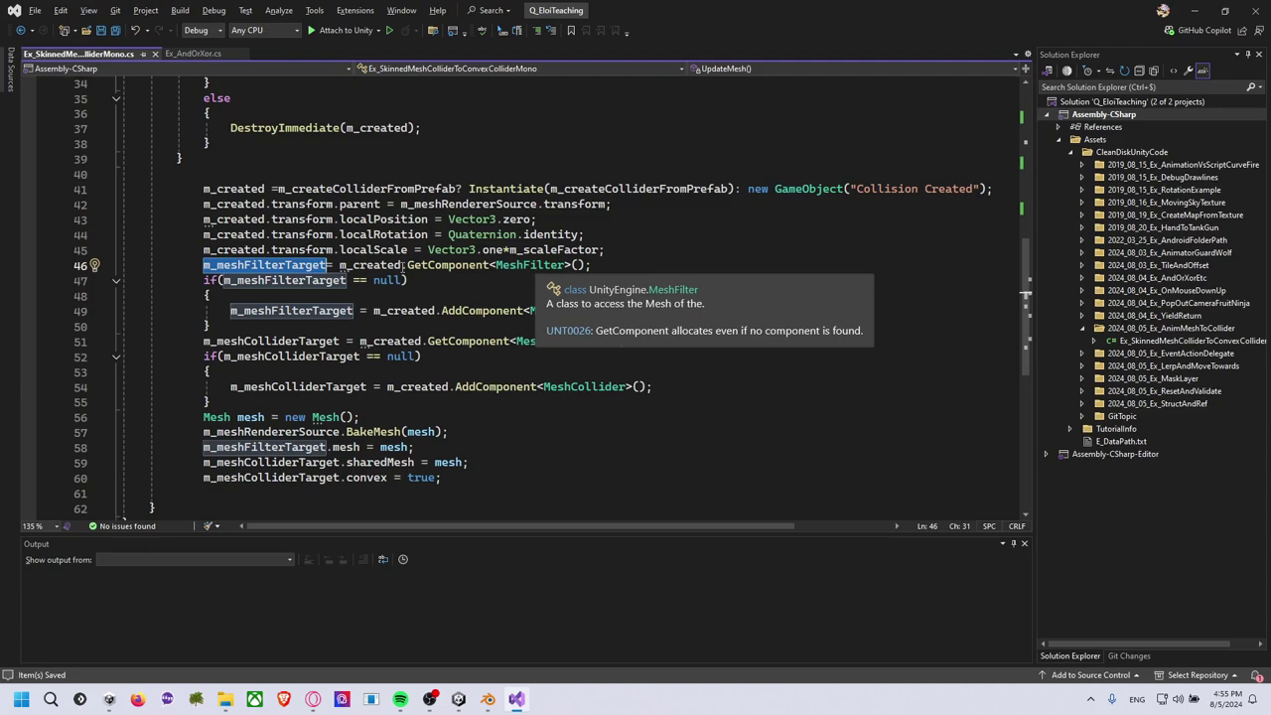
{"action": "double_click", "coordinate": [516, 265]}
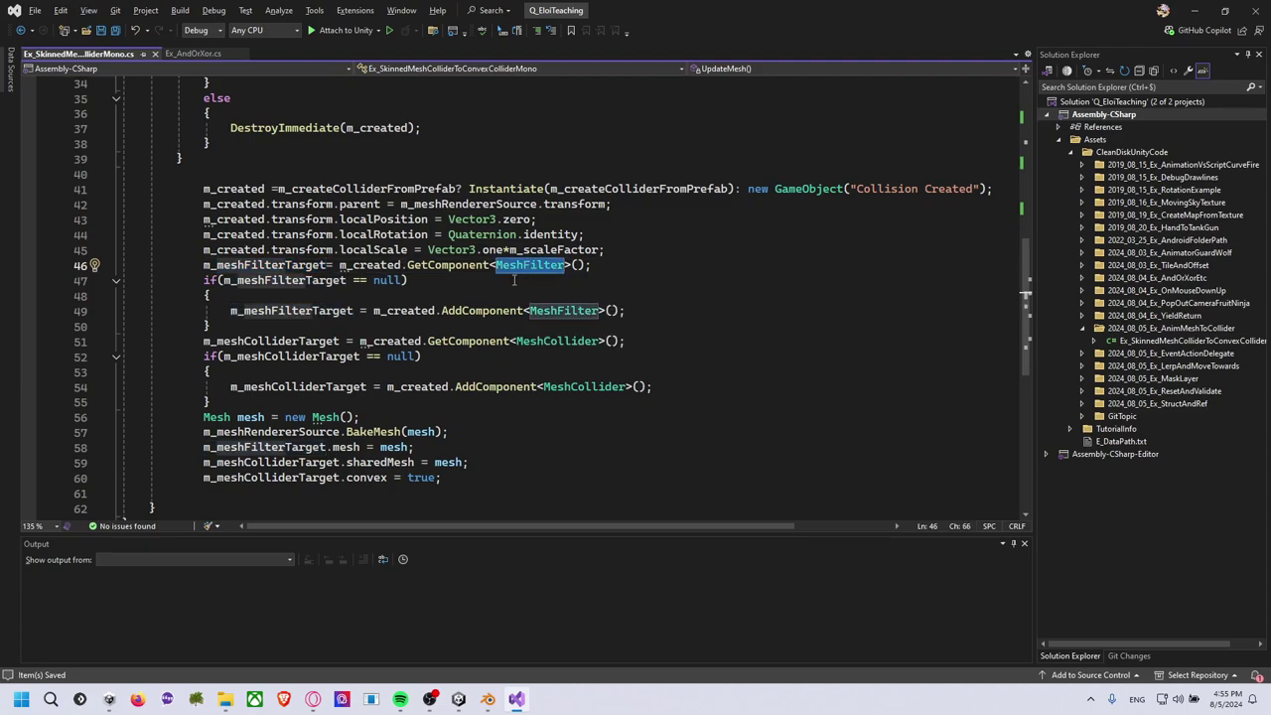
{"action": "double_click", "coordinate": [519, 310]}
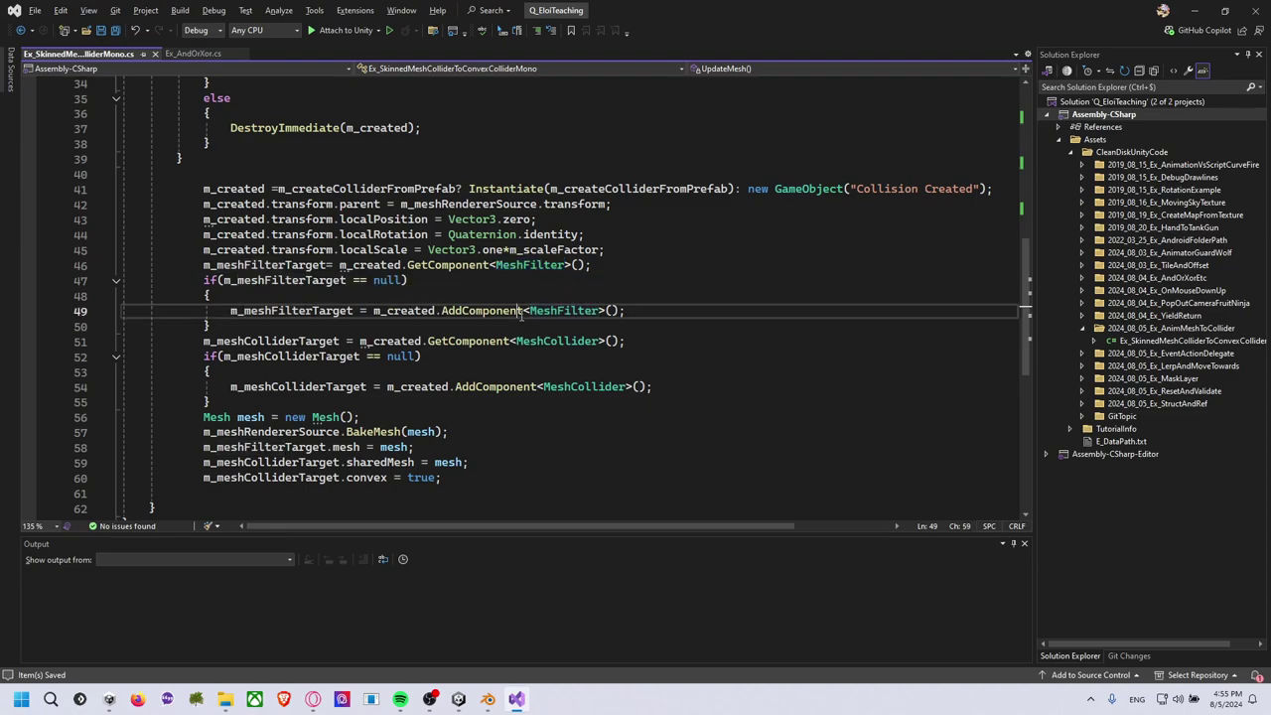
{"action": "double_click", "coordinate": [571, 342]}
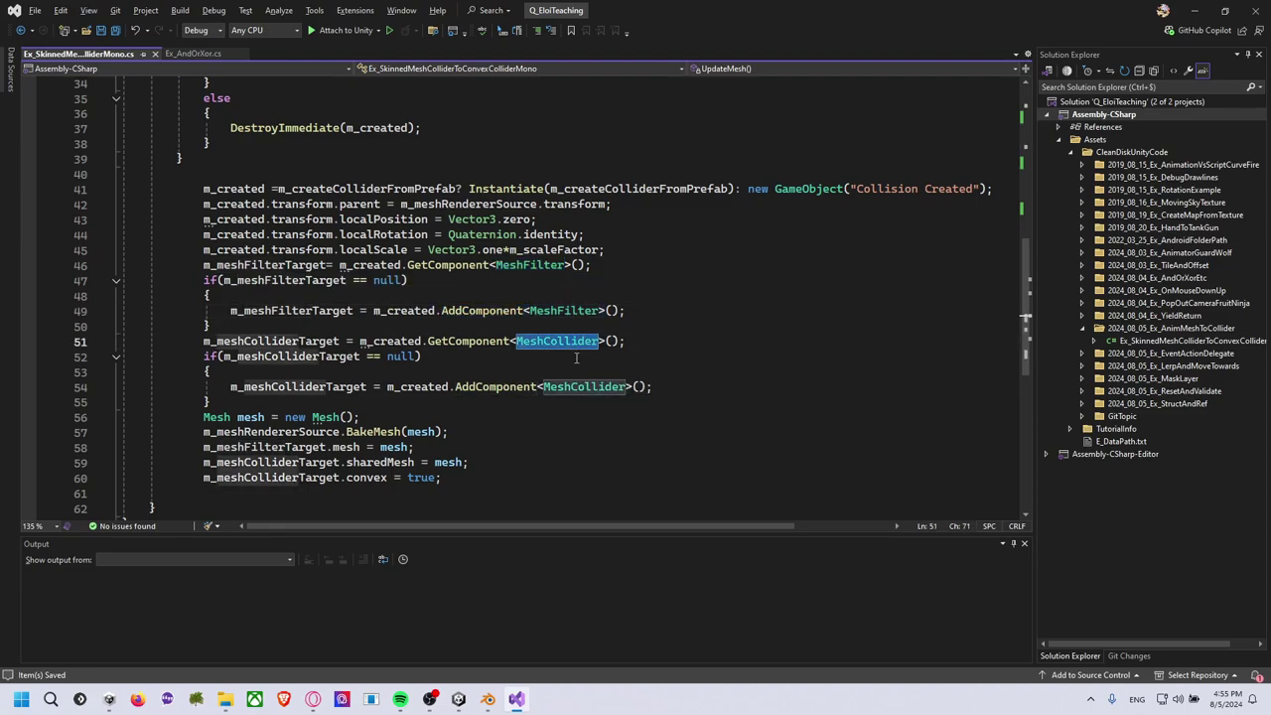
{"action": "key", "text": "Up"}
{"action": "scroll", "coordinate": [616, 377], "scroll_direction": "down", "scroll_amount": 1}
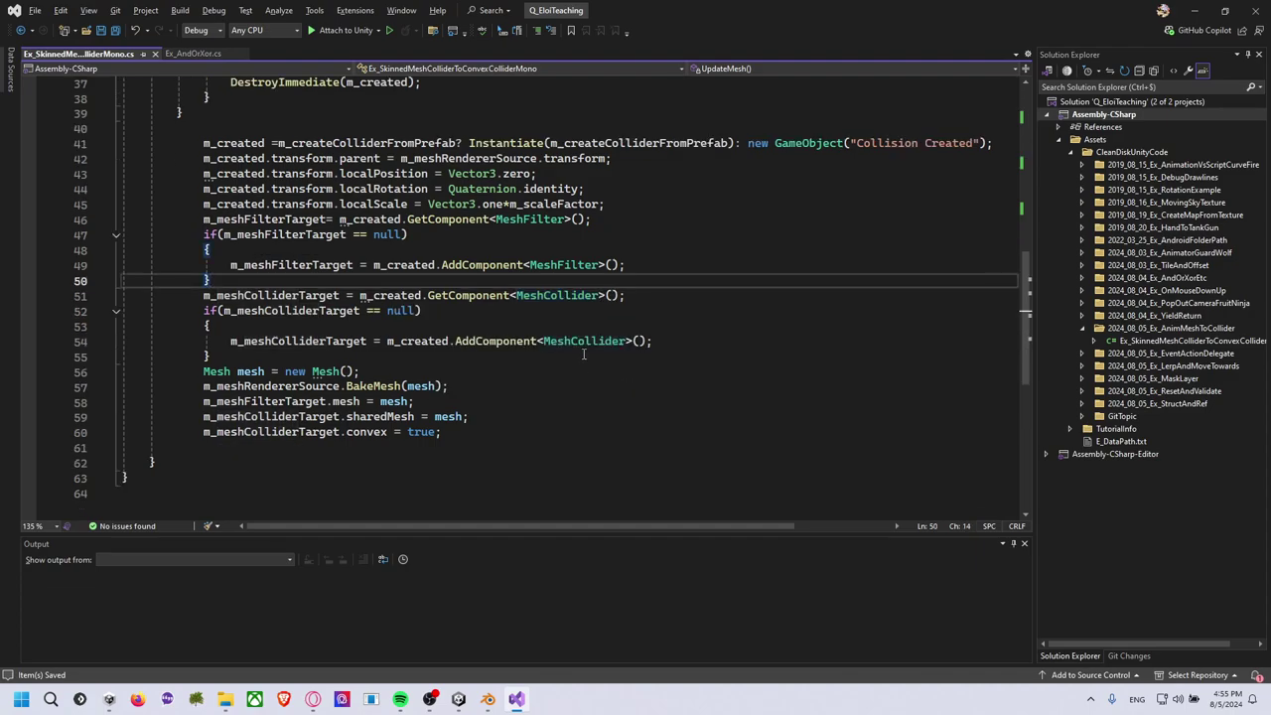
{"action": "double_click", "coordinate": [586, 341]}
{"action": "double_click", "coordinate": [549, 219]}
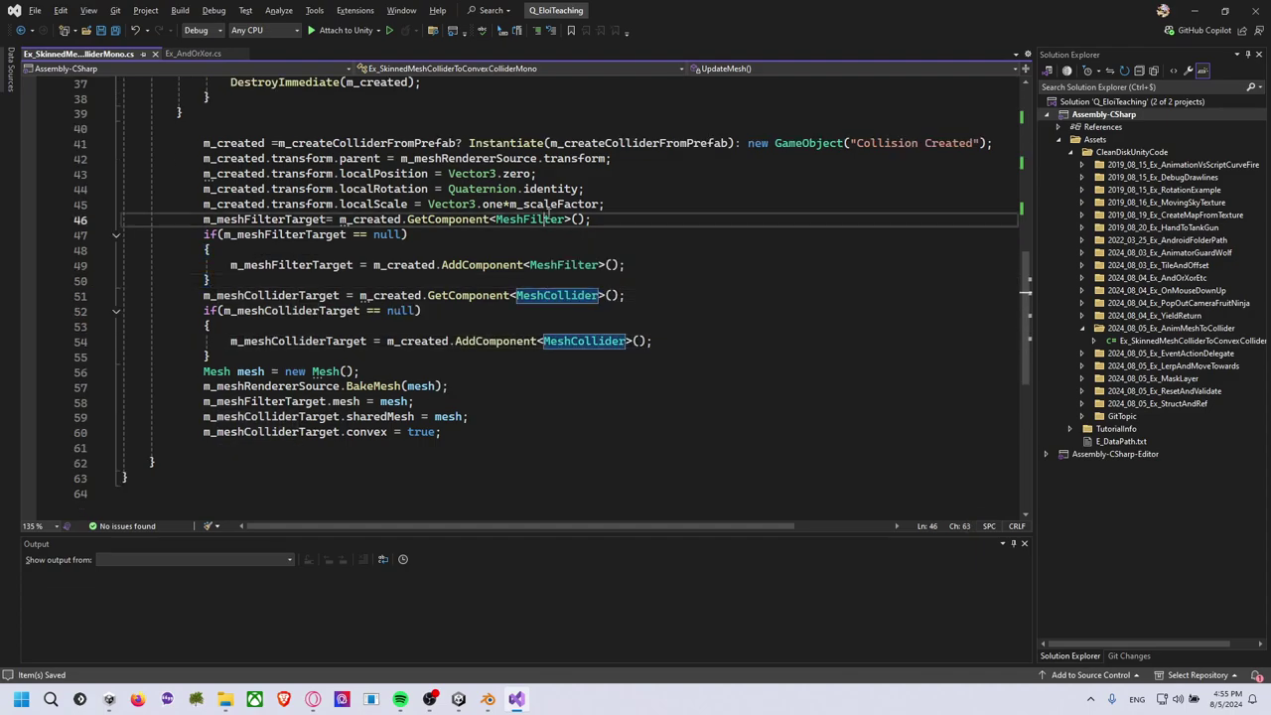
{"action": "mouse_move", "coordinate": [555, 295]}
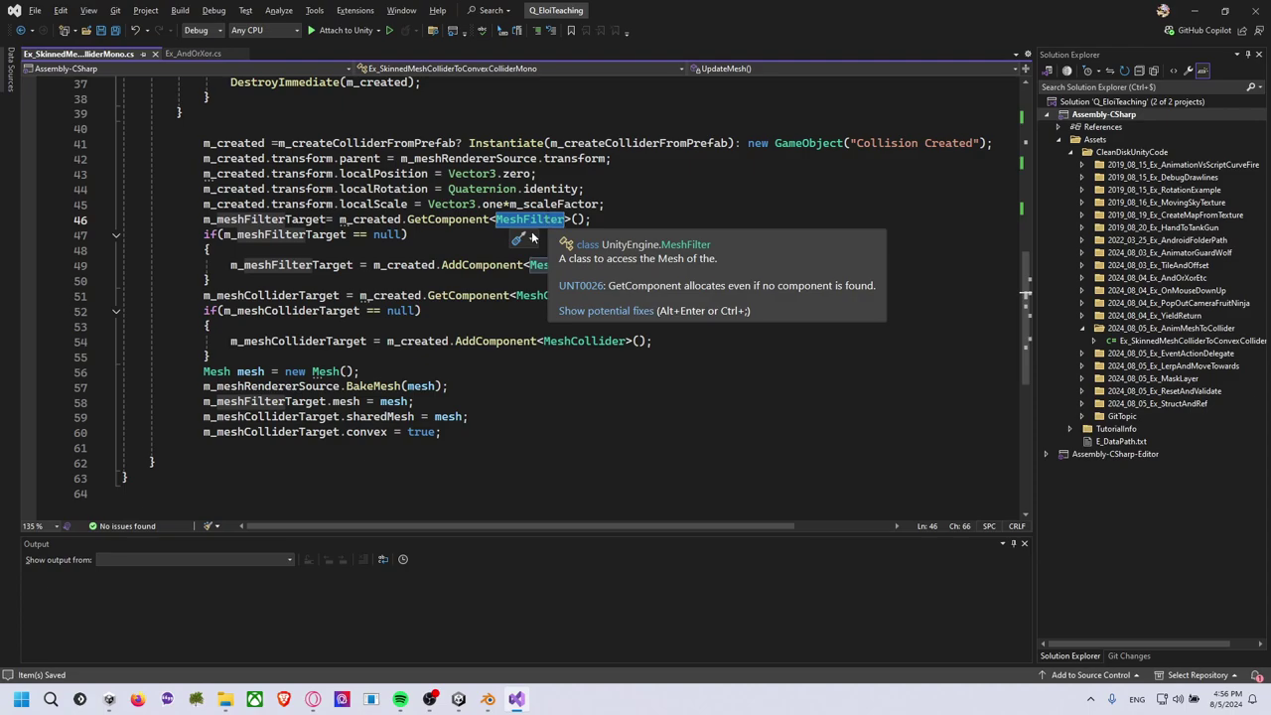
{"action": "double_click", "coordinate": [549, 295]}
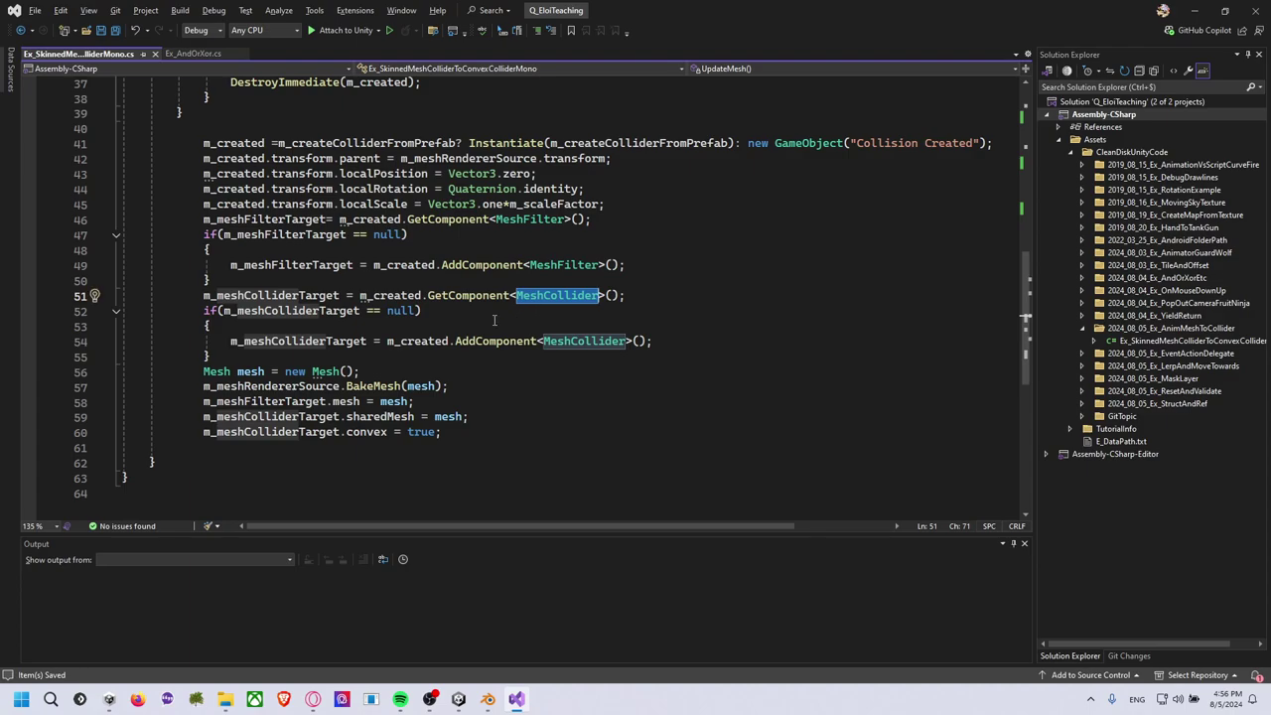
{"action": "scroll", "coordinate": [475, 305], "scroll_direction": "down", "scroll_amount": 1}
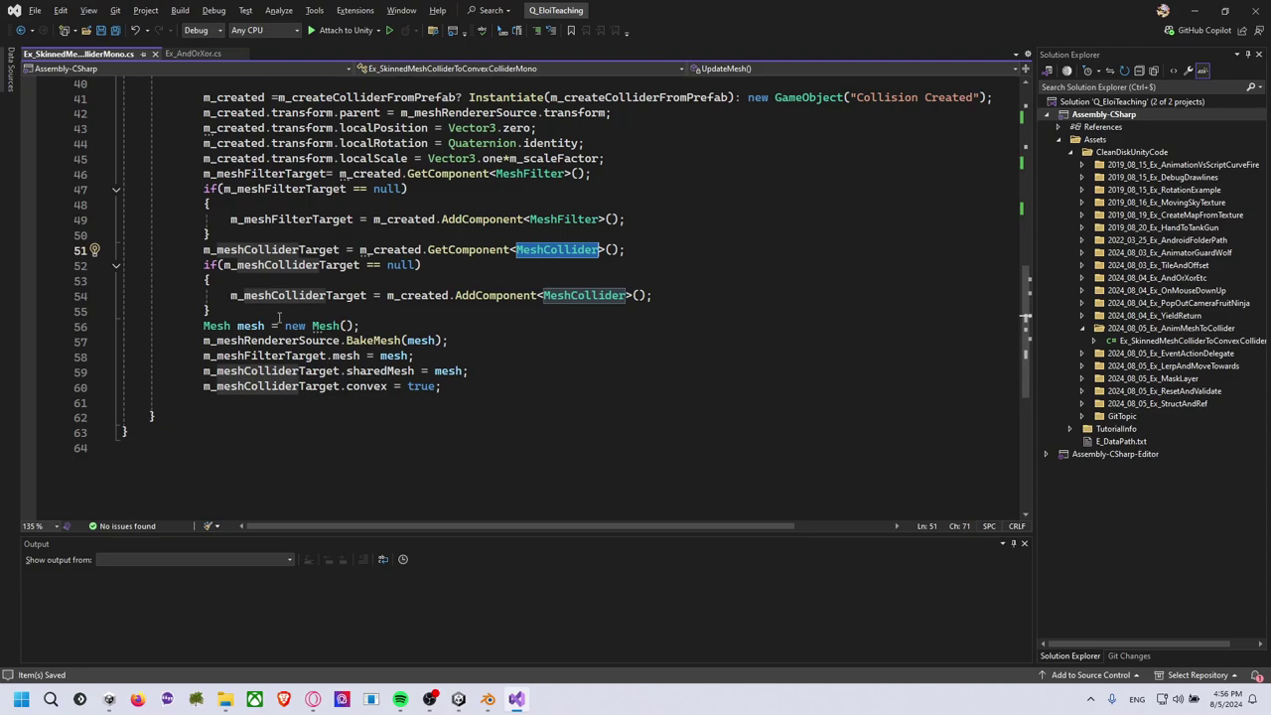
Review the new Mesh and BakeMesh lines in UpdateMesh, highlighting m_meshRendererSource and mesh uses.
{"action": "double_click", "coordinate": [328, 327]}
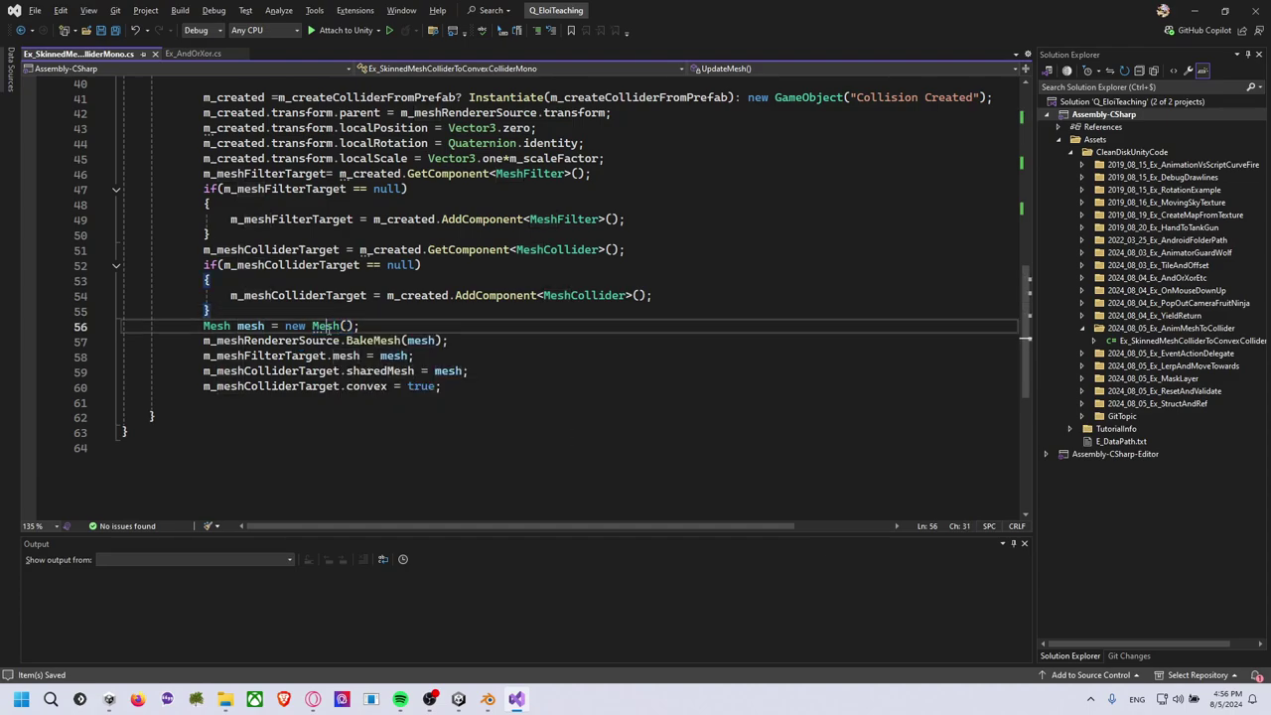
{"action": "double_click", "coordinate": [376, 341]}
{"action": "double_click", "coordinate": [314, 342]}
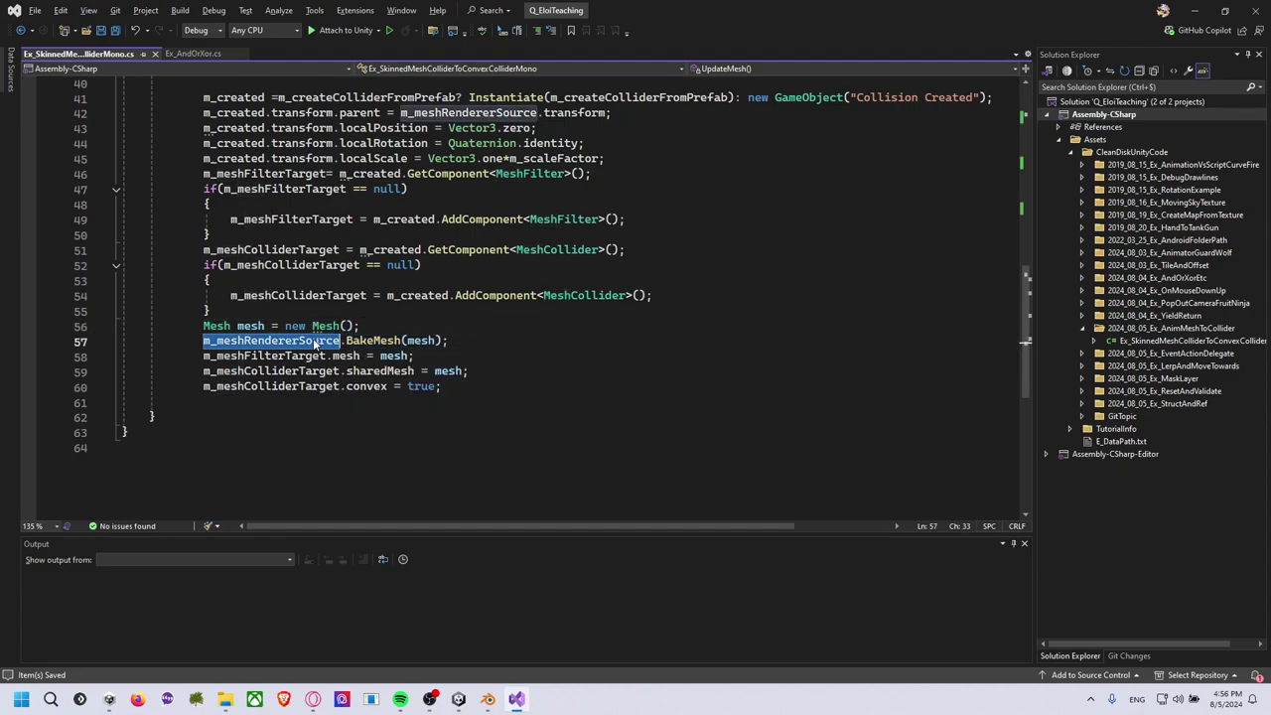
{"action": "double_click", "coordinate": [367, 341]}
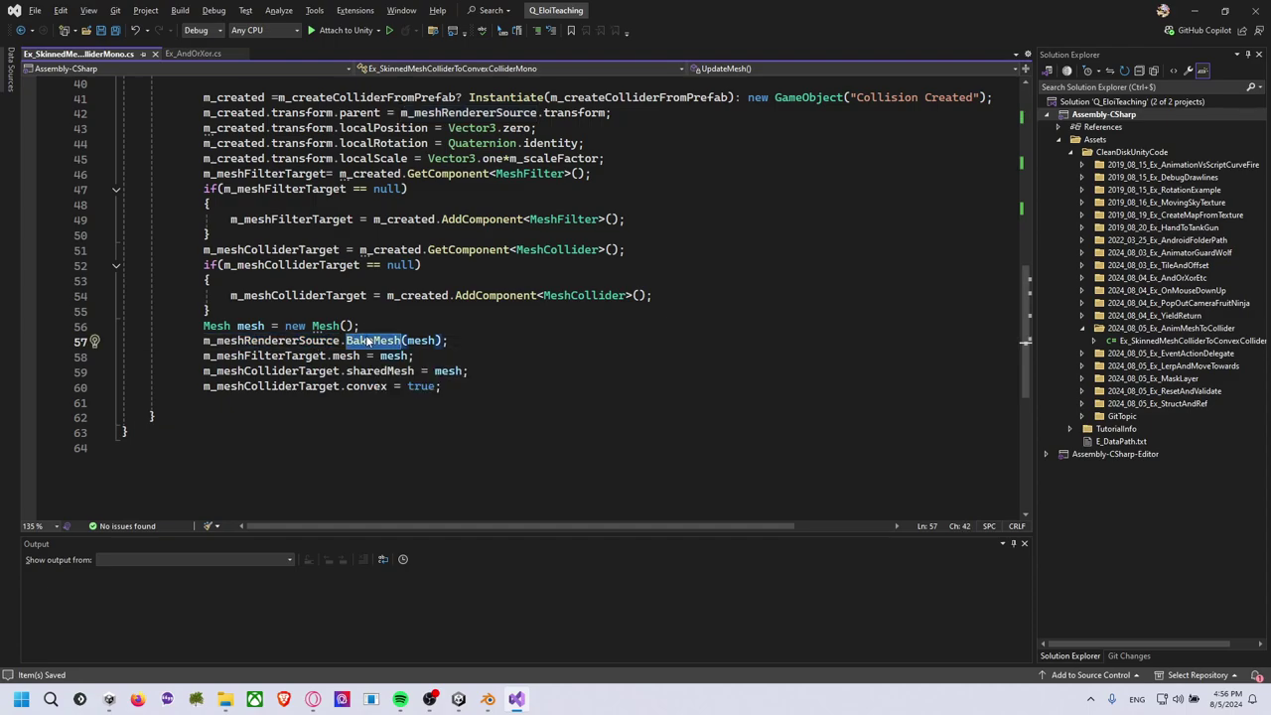
{"action": "left_click", "coordinate": [259, 325]}
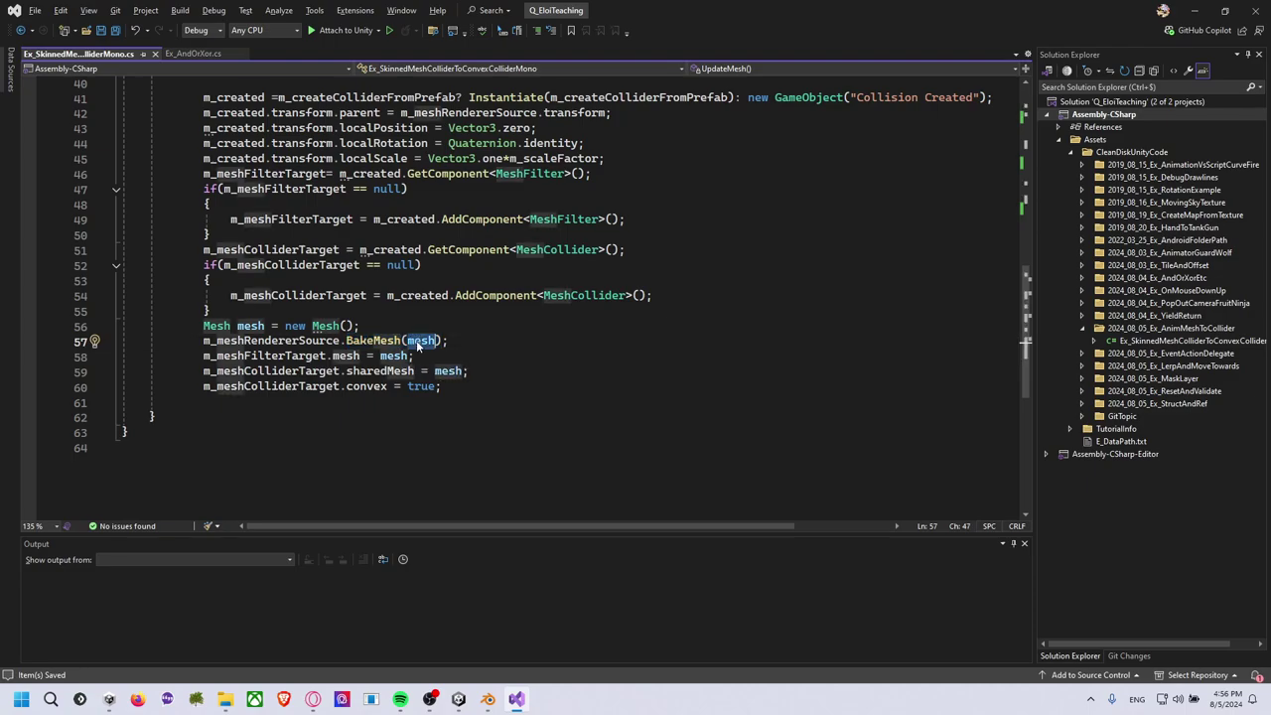
{"action": "double_click", "coordinate": [328, 326]}
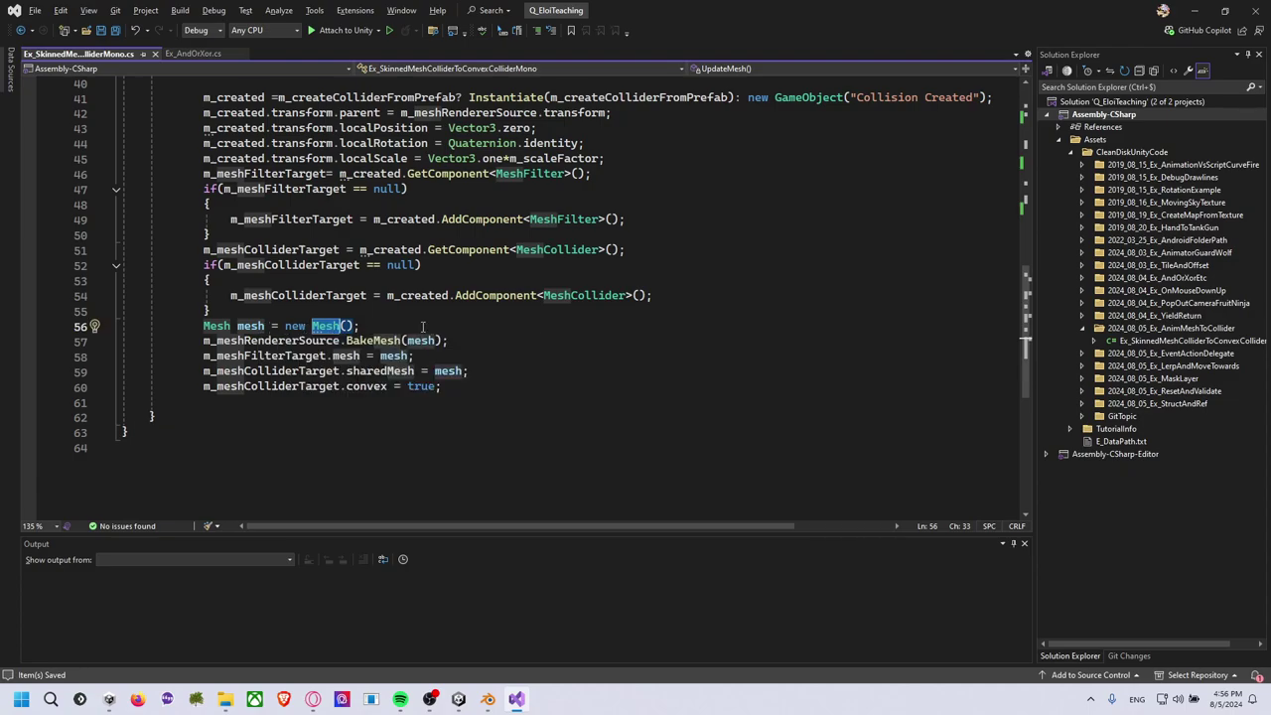
Check the baked mesh's MeshFilter and m_meshColliderTarget assignments.
{"action": "left_click", "coordinate": [280, 356]}
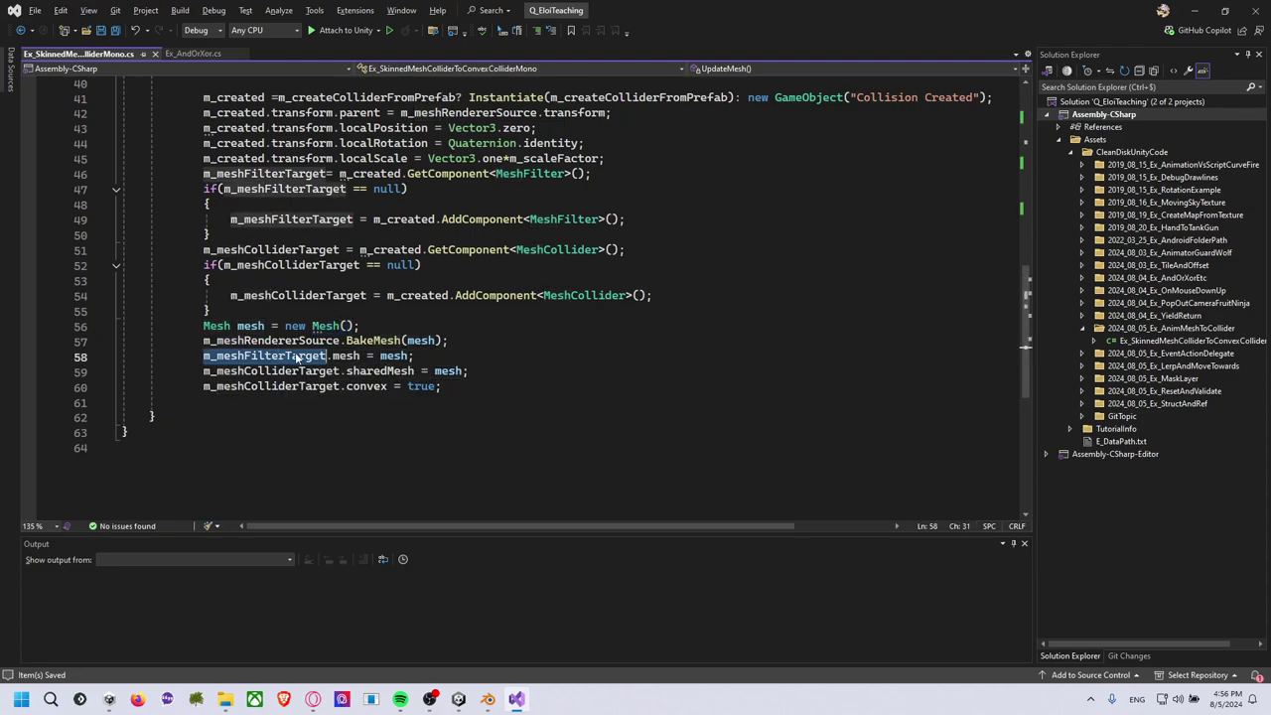
{"action": "left_click", "coordinate": [572, 218]}
{"action": "double_click", "coordinate": [572, 218]}
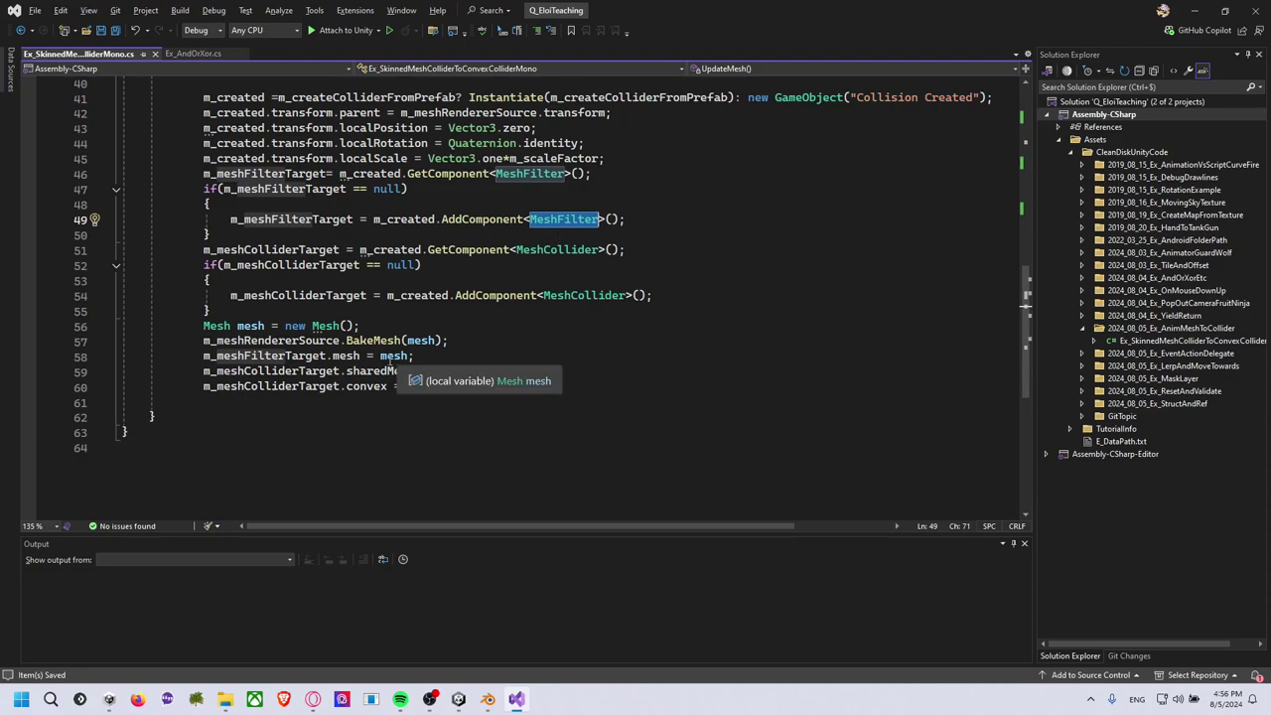
{"action": "double_click", "coordinate": [296, 373]}
{"action": "mouse_move", "coordinate": [271, 371]}
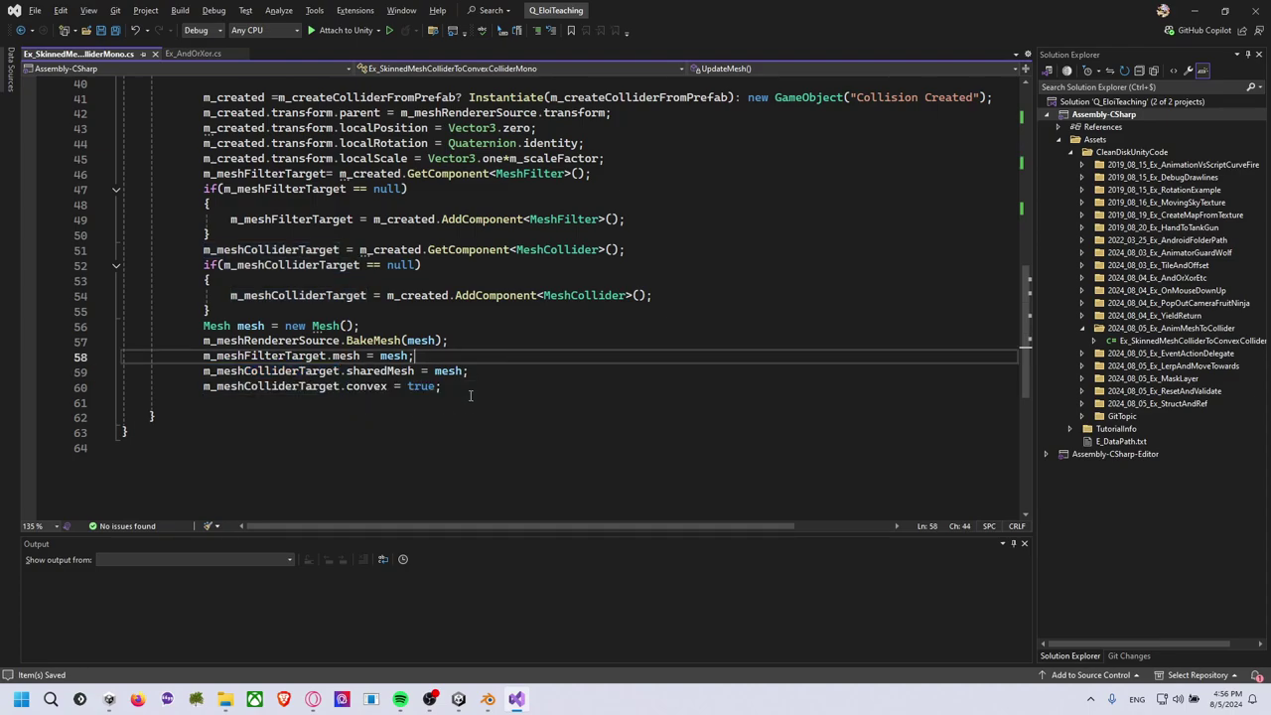
{"action": "left_click_drag", "start_coordinate": [175, 402], "coordinate": [217, 340]}
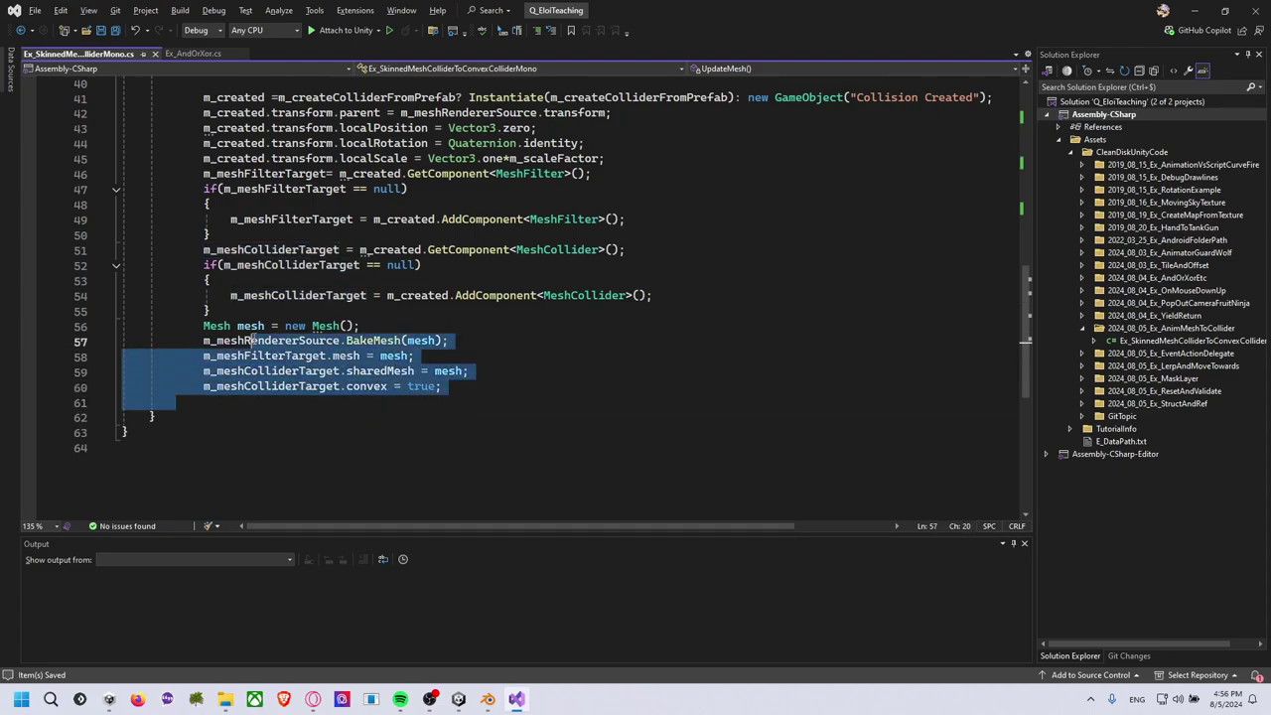
{"action": "left_click", "coordinate": [316, 326]}
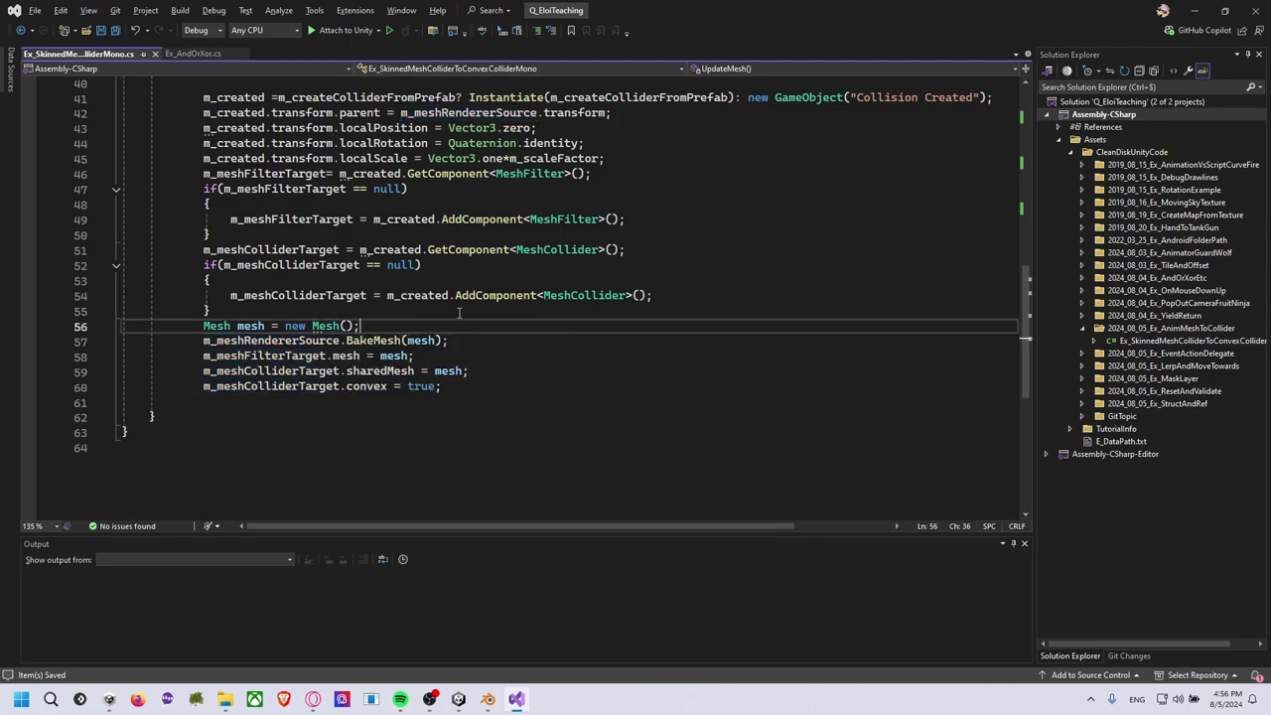
{"action": "scroll", "coordinate": [459, 329], "scroll_direction": "up", "scroll_amount": 8}
{"action": "scroll", "coordinate": [459, 309], "scroll_direction": "up", "scroll_amount": 5}
Bake the collider mesh through the script component's Update Mesh context menu.
{"action": "scroll", "coordinate": [392, 208], "scroll_direction": "down", "scroll_amount": 3}
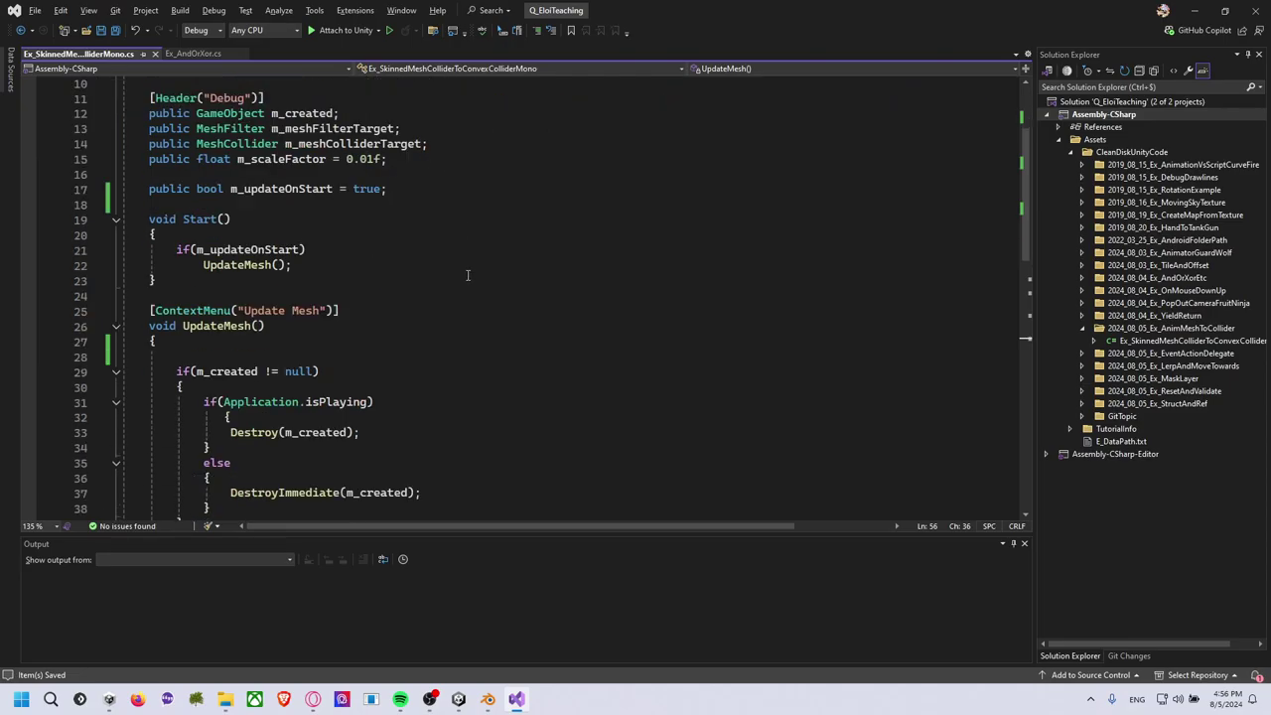
{"action": "key", "text": "alt+Tab"}
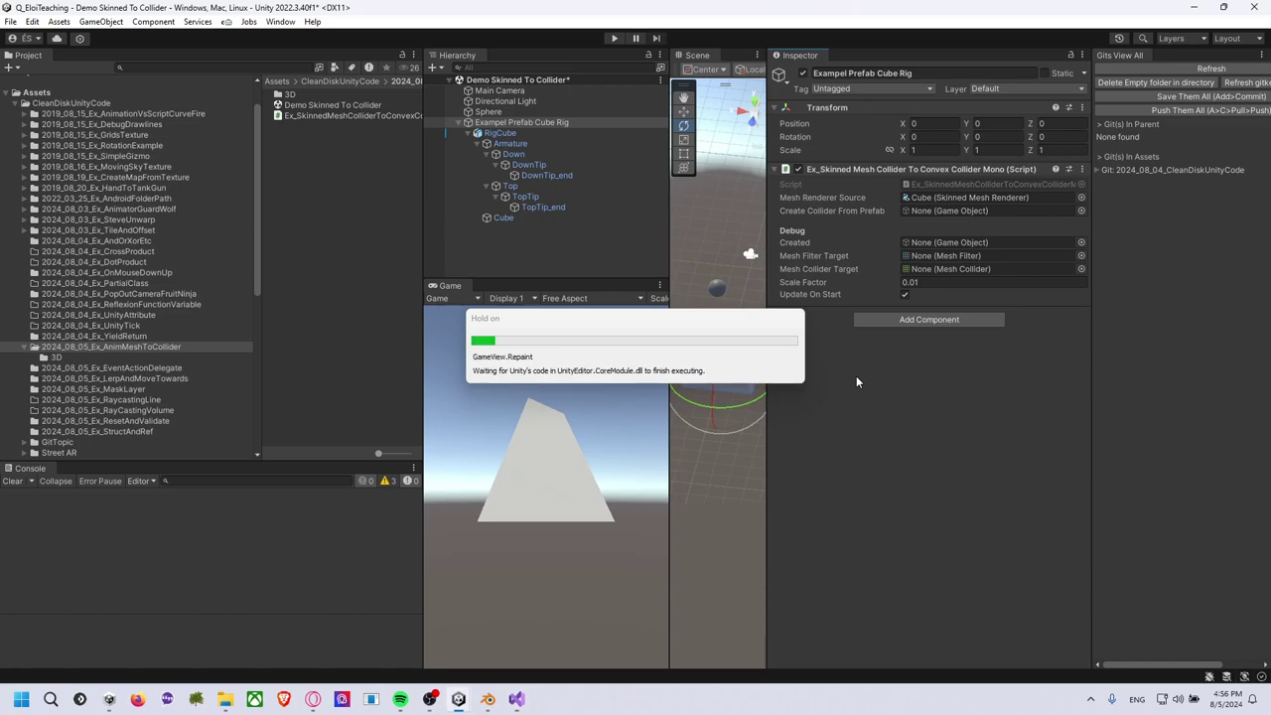
{"action": "right_click", "coordinate": [875, 173]}
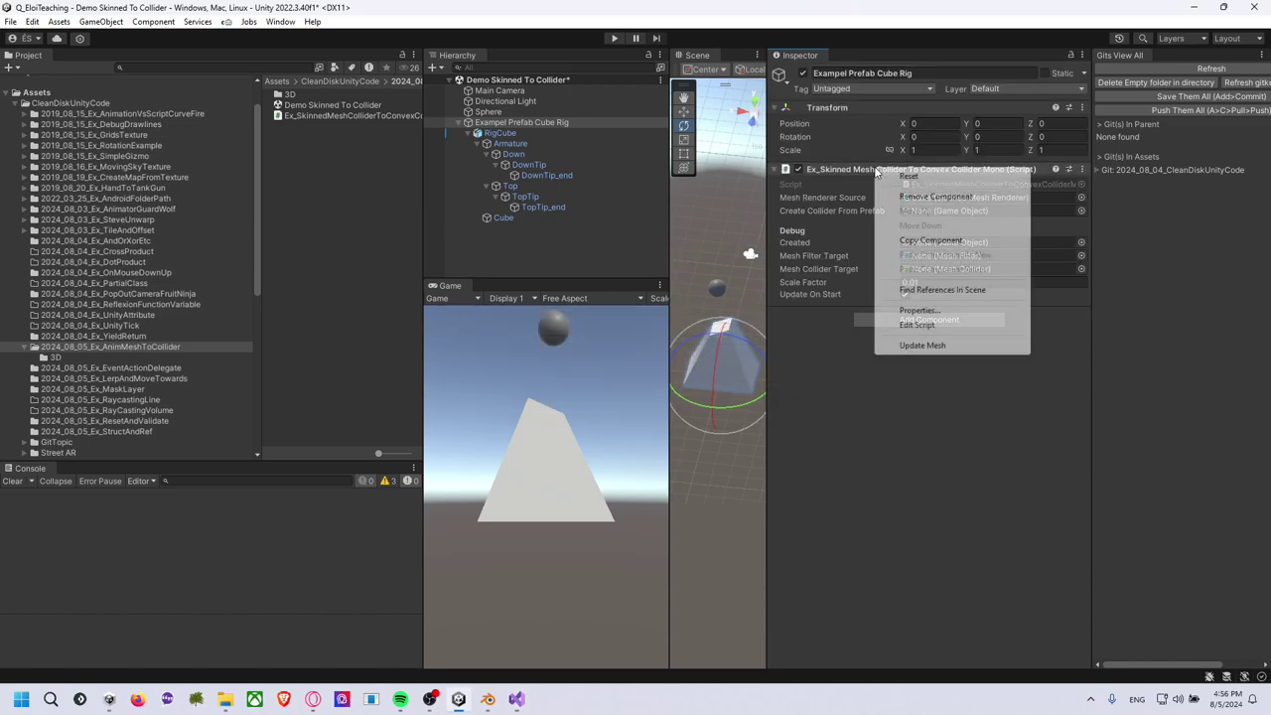
{"action": "left_click", "coordinate": [938, 349]}
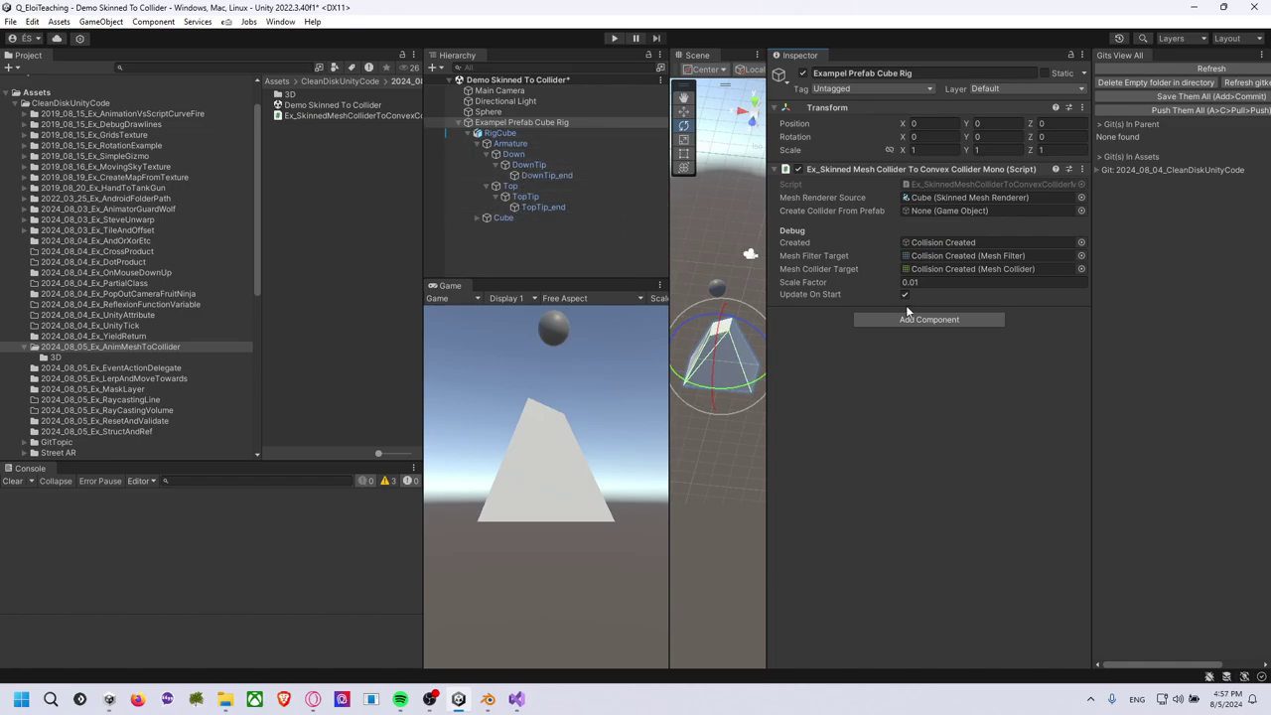
Inspect the Collision Created object under Cube and enter Play mode.
{"action": "left_click", "coordinate": [943, 242]}
{"action": "mouse_move", "coordinate": [534, 228]}
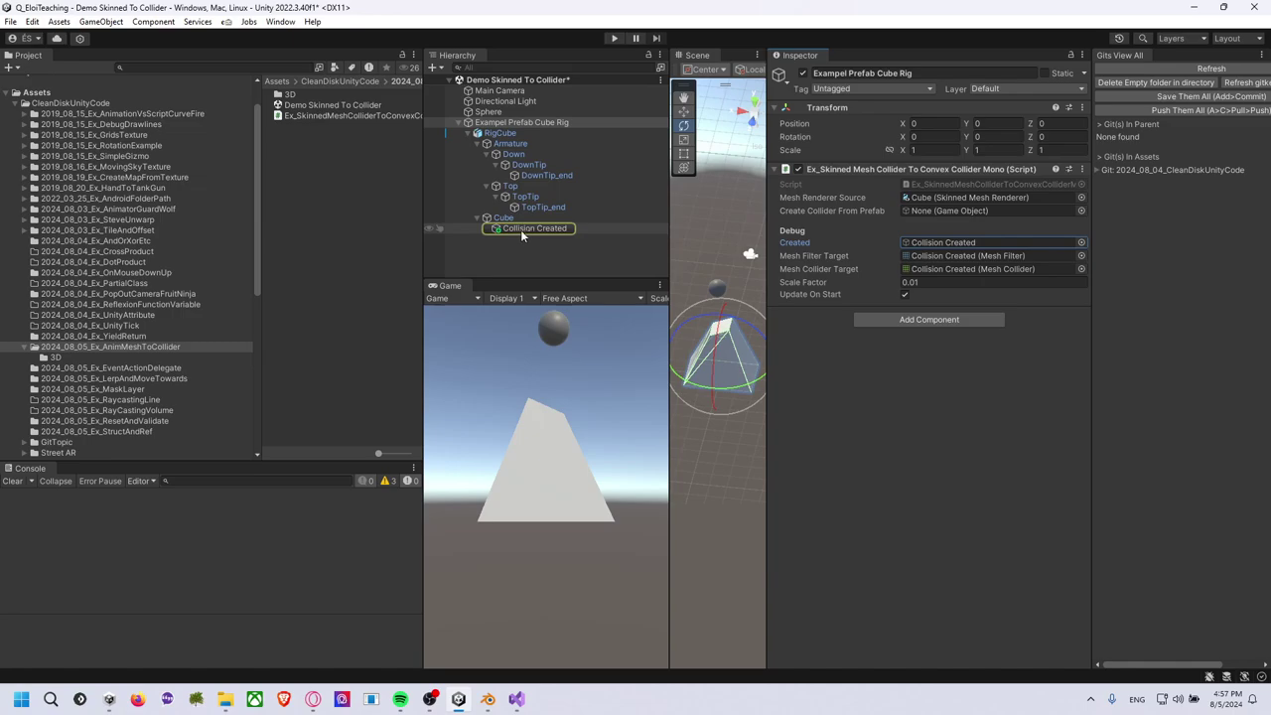
{"action": "left_click", "coordinate": [522, 229]}
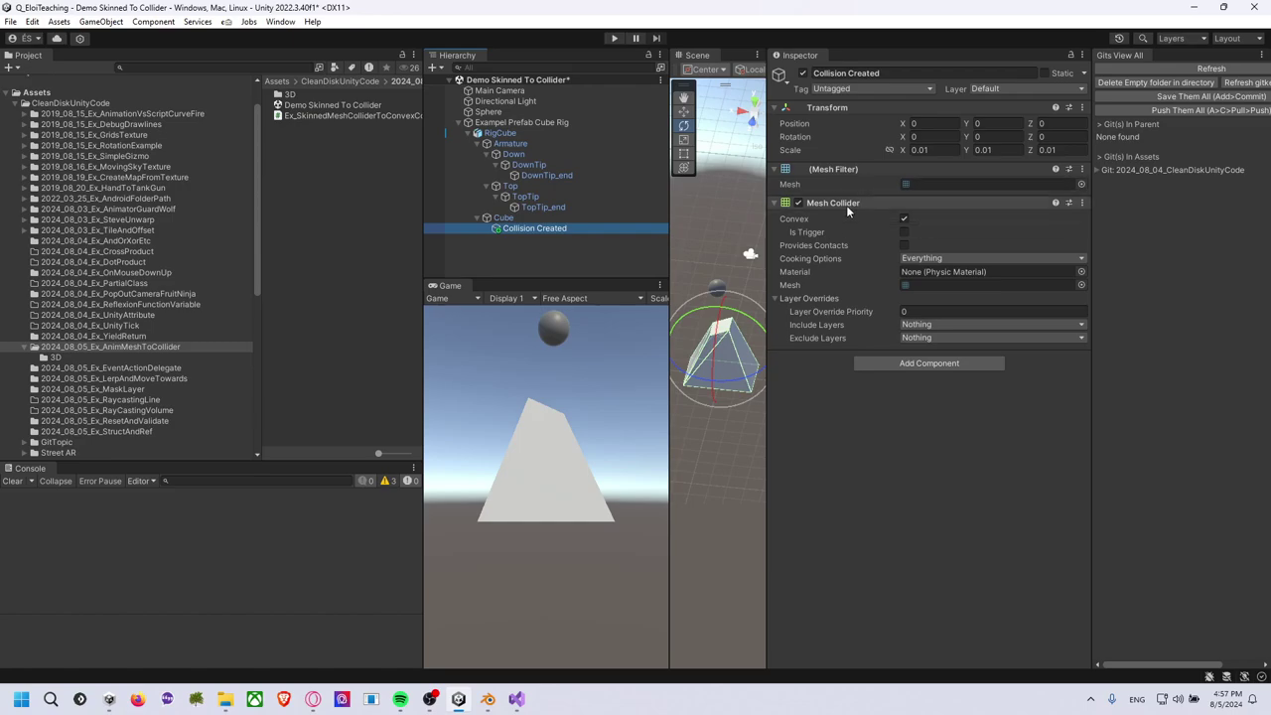
{"action": "left_click", "coordinate": [613, 38]}
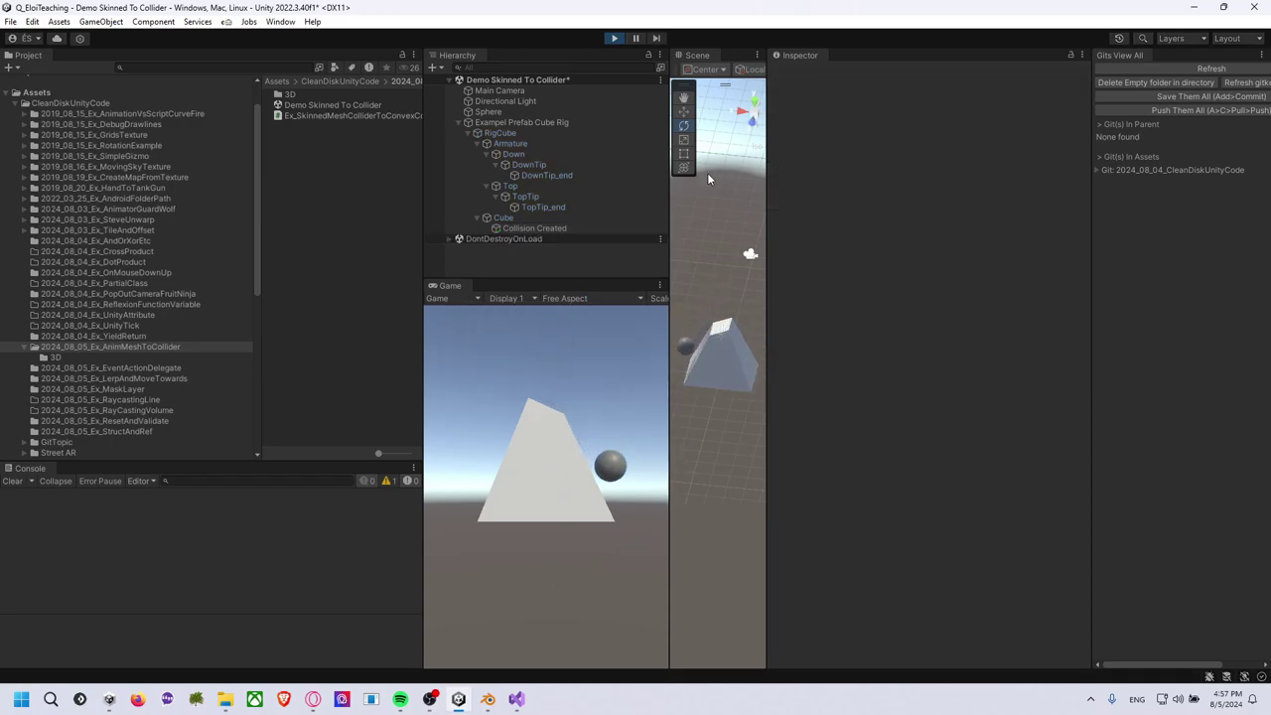
Bend the pyramid by moving the TopTip bone along X.
{"action": "left_click", "coordinate": [614, 40]}
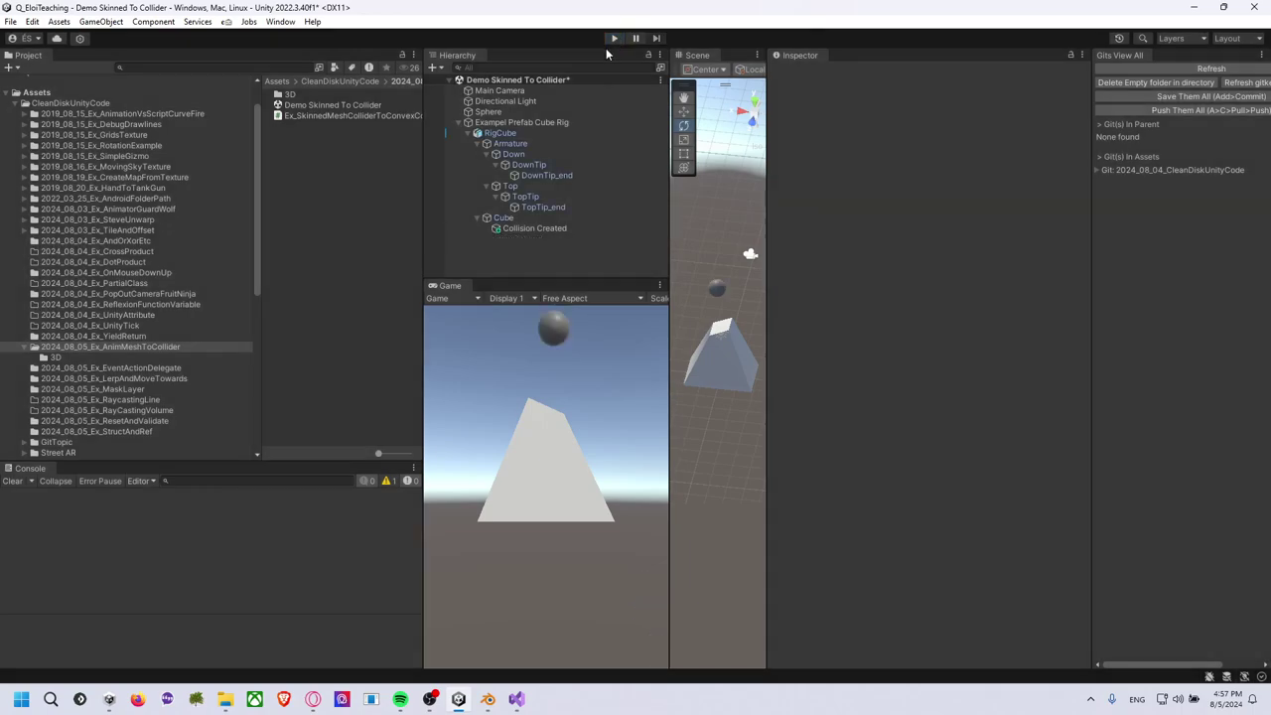
{"action": "left_click", "coordinate": [545, 165]}
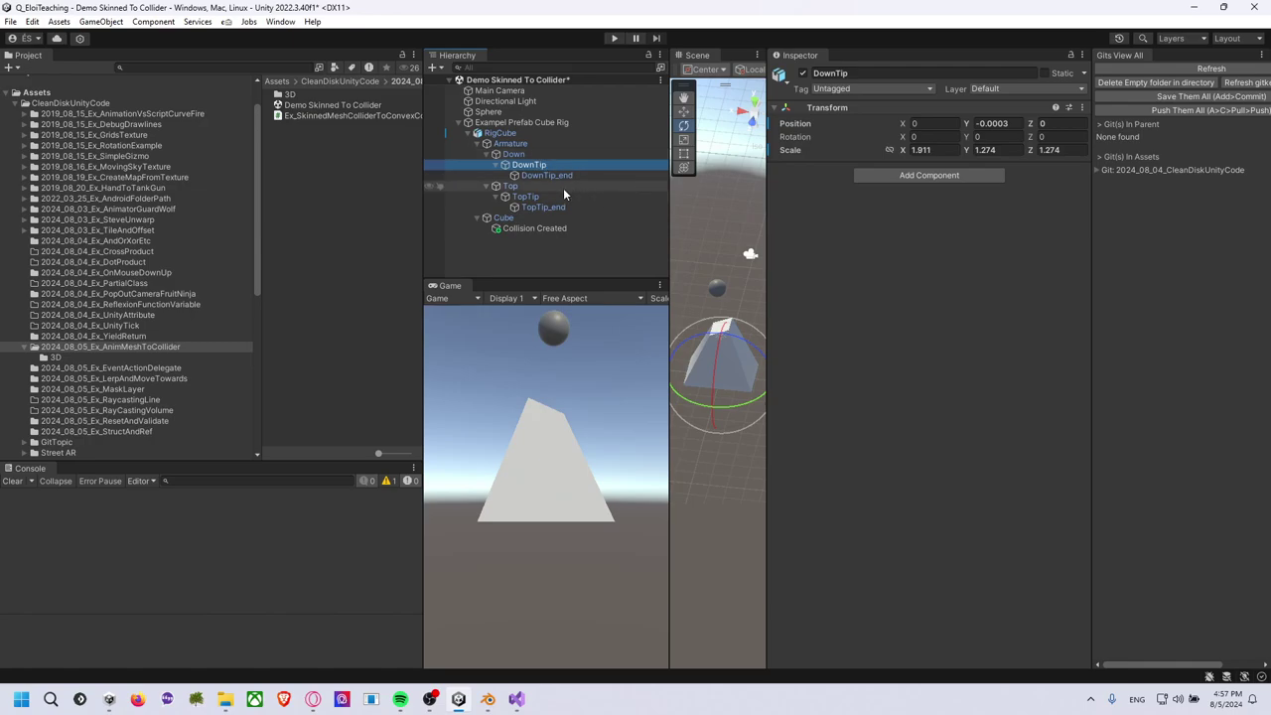
{"action": "left_click", "coordinate": [588, 197]}
{"action": "left_click", "coordinate": [683, 111]}
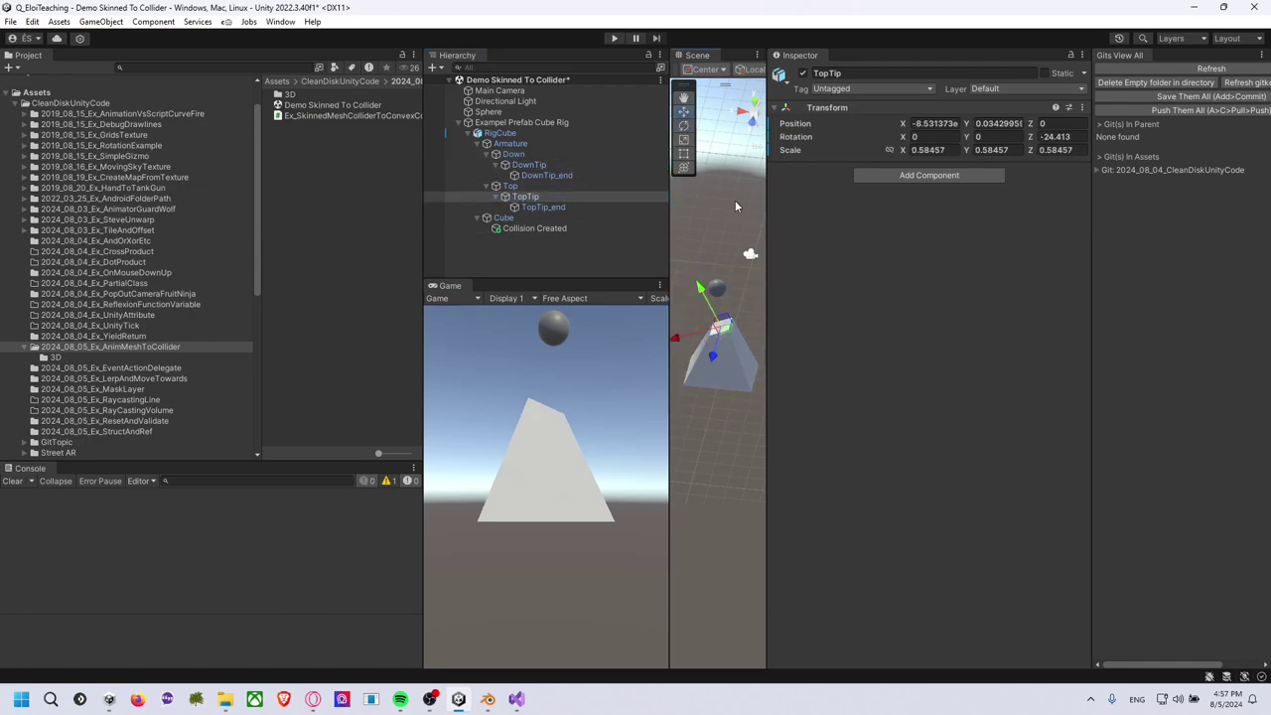
{"action": "left_click_drag", "start_coordinate": [682, 333], "coordinate": [639, 334]}
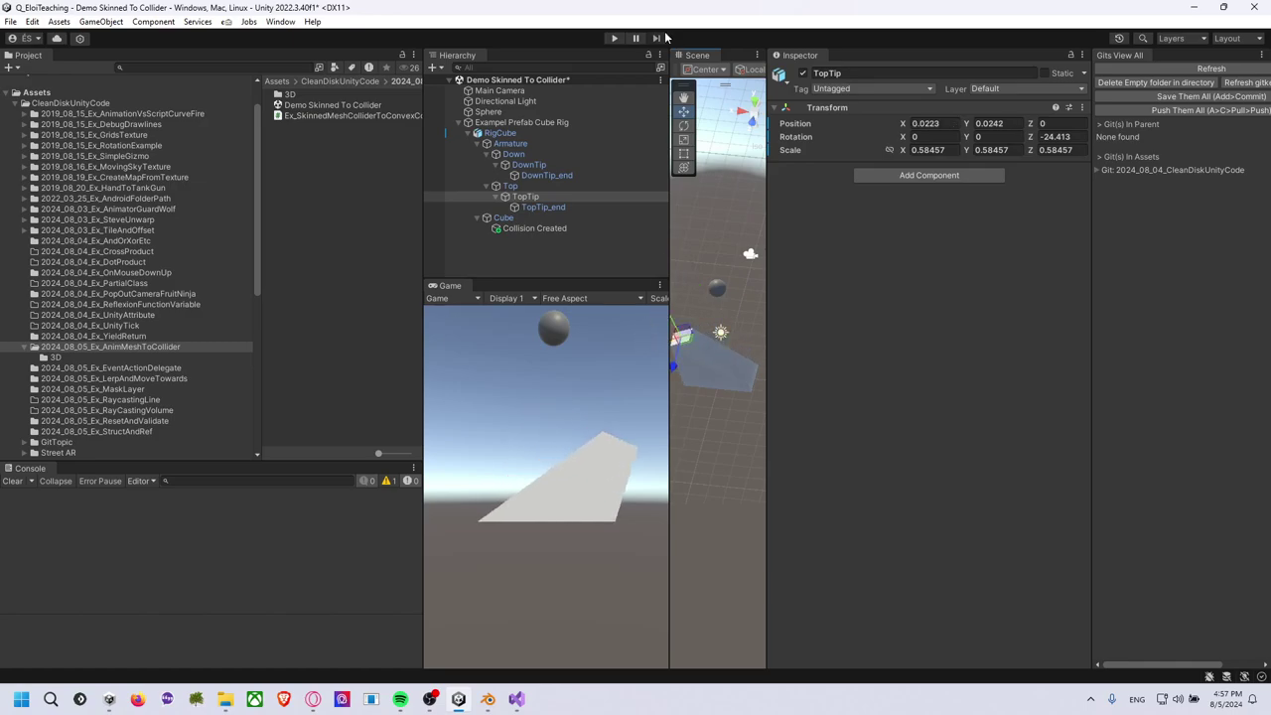
Play and inspect Collision Created, Cube's skinned mesh renderer, and the rig's script settings.
{"action": "left_click", "coordinate": [608, 38]}
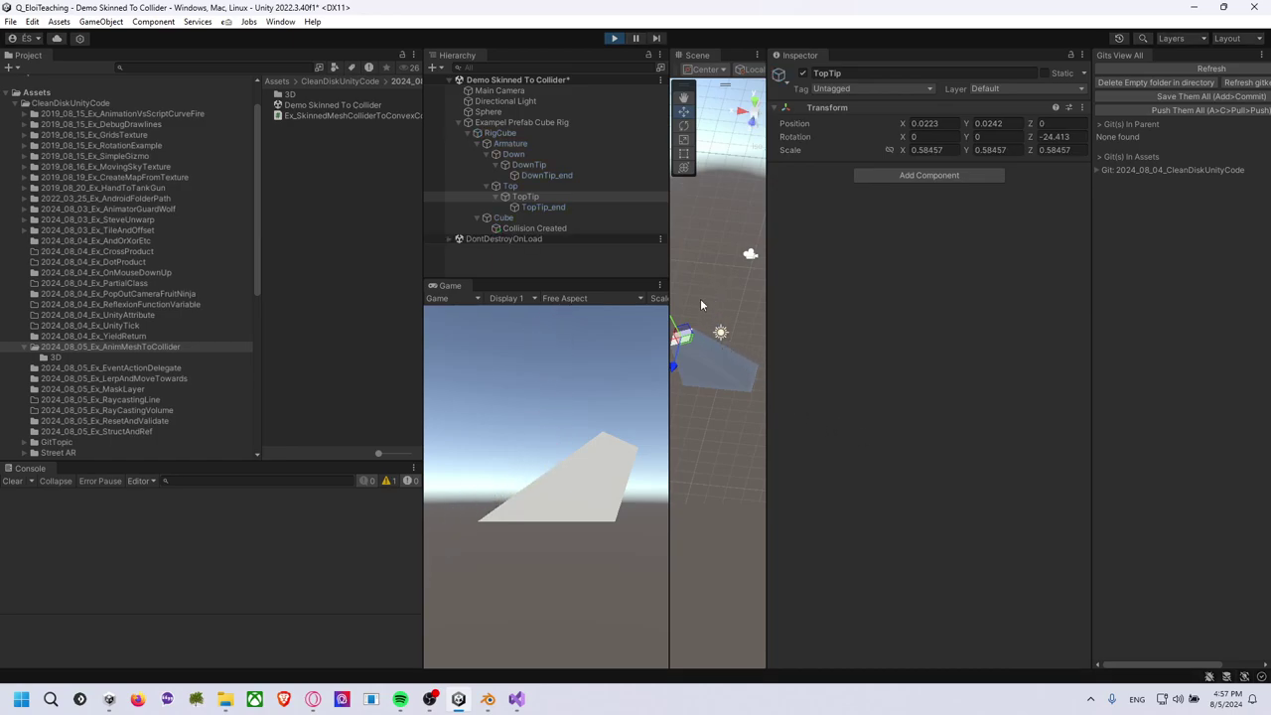
{"action": "left_click", "coordinate": [557, 219]}
{"action": "left_click", "coordinate": [551, 228]}
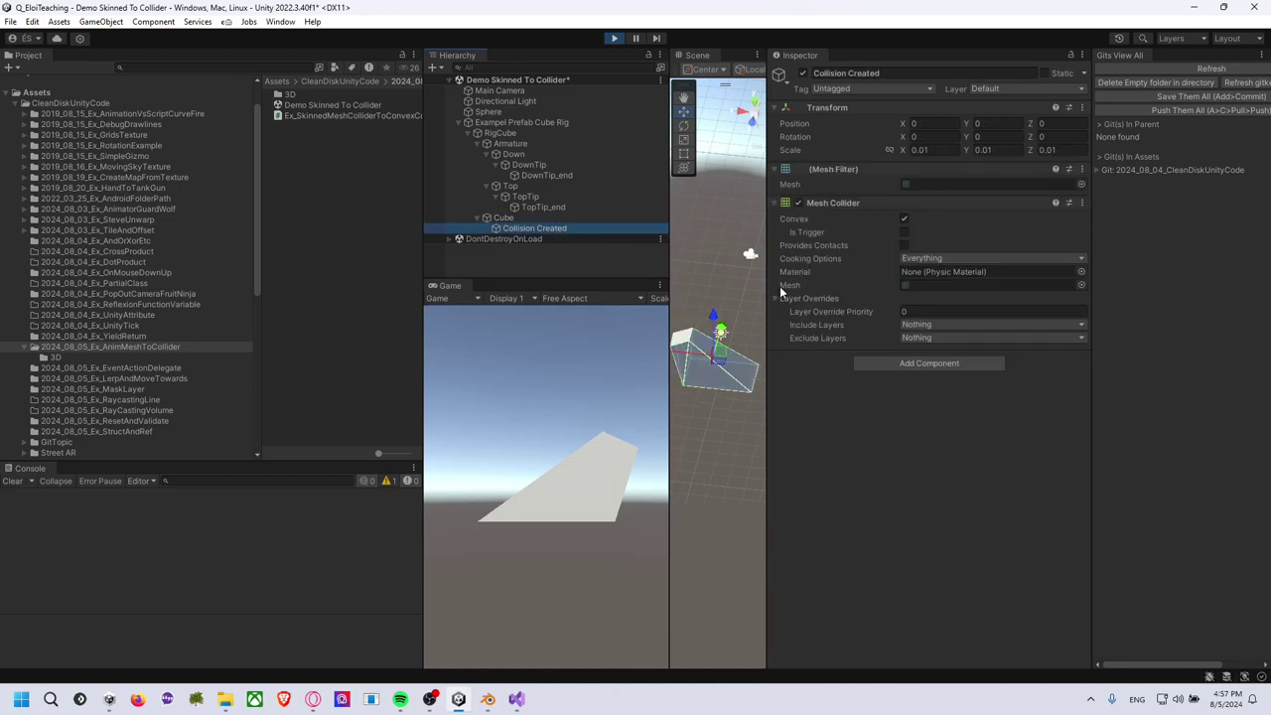
{"action": "left_click", "coordinate": [506, 219]}
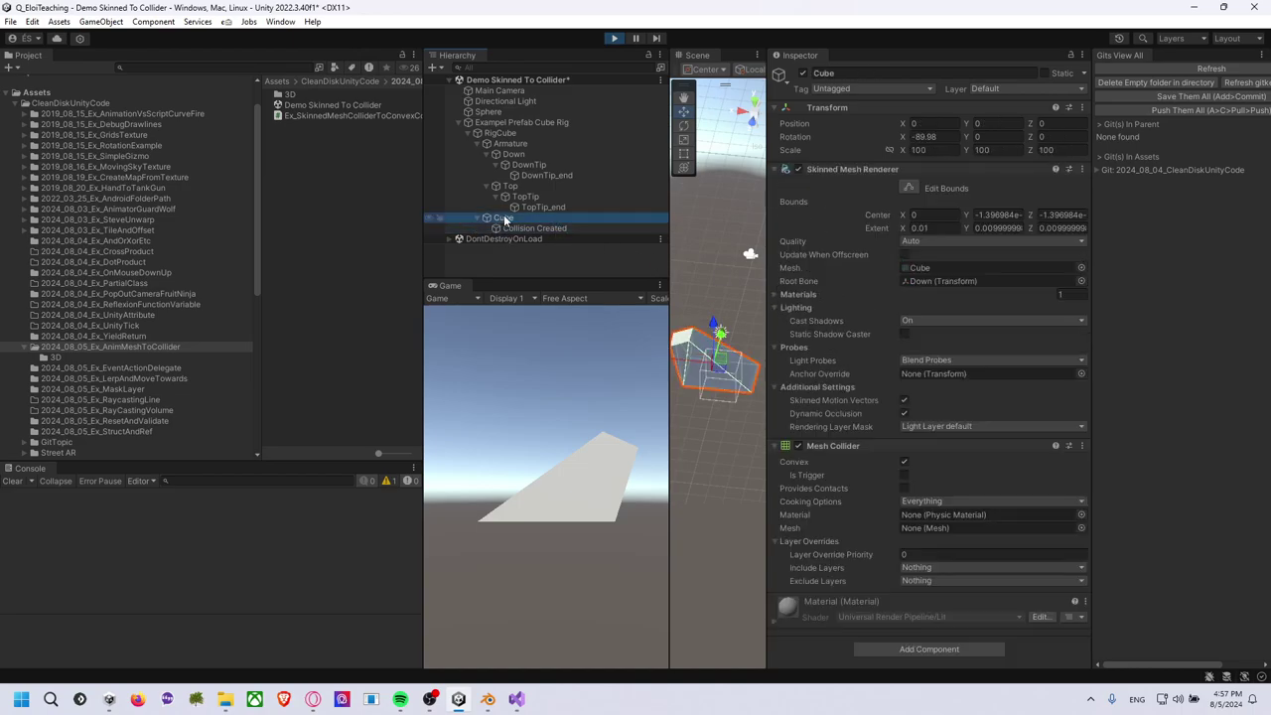
{"action": "left_click", "coordinate": [536, 123]}
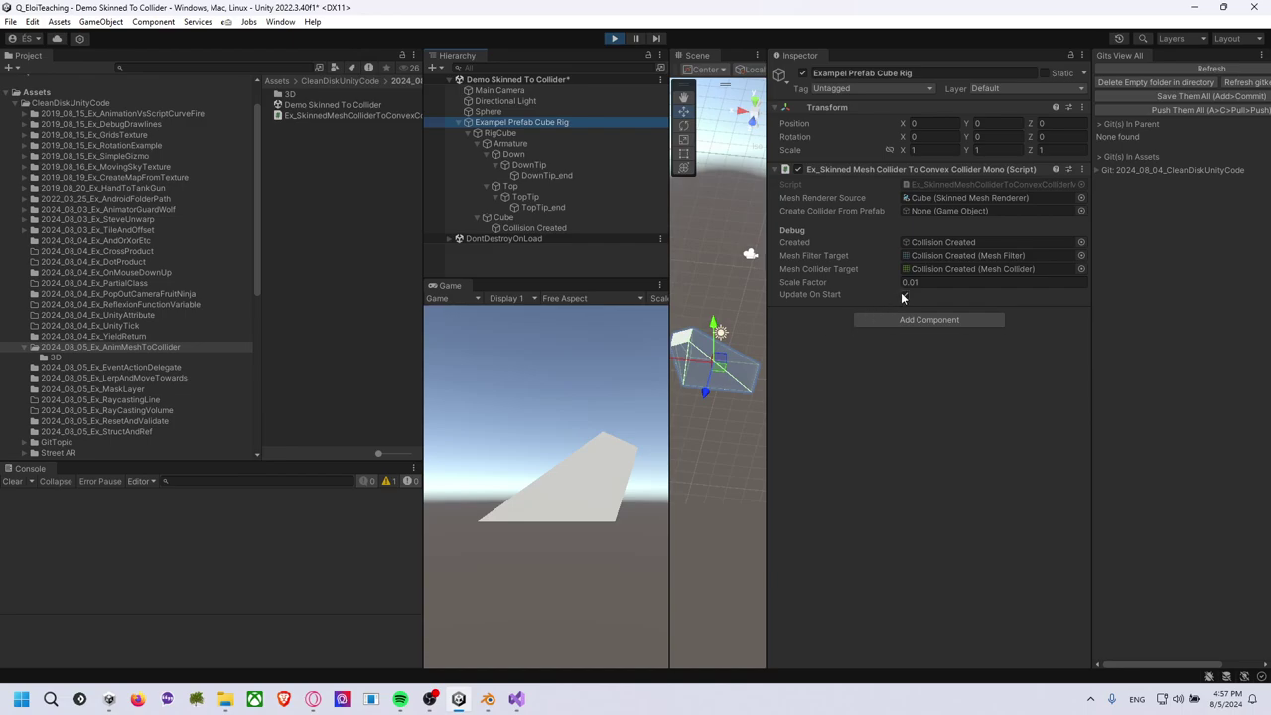
Run Play mode with Update On Start turned off.
{"action": "key", "text": "ctrl+p"}
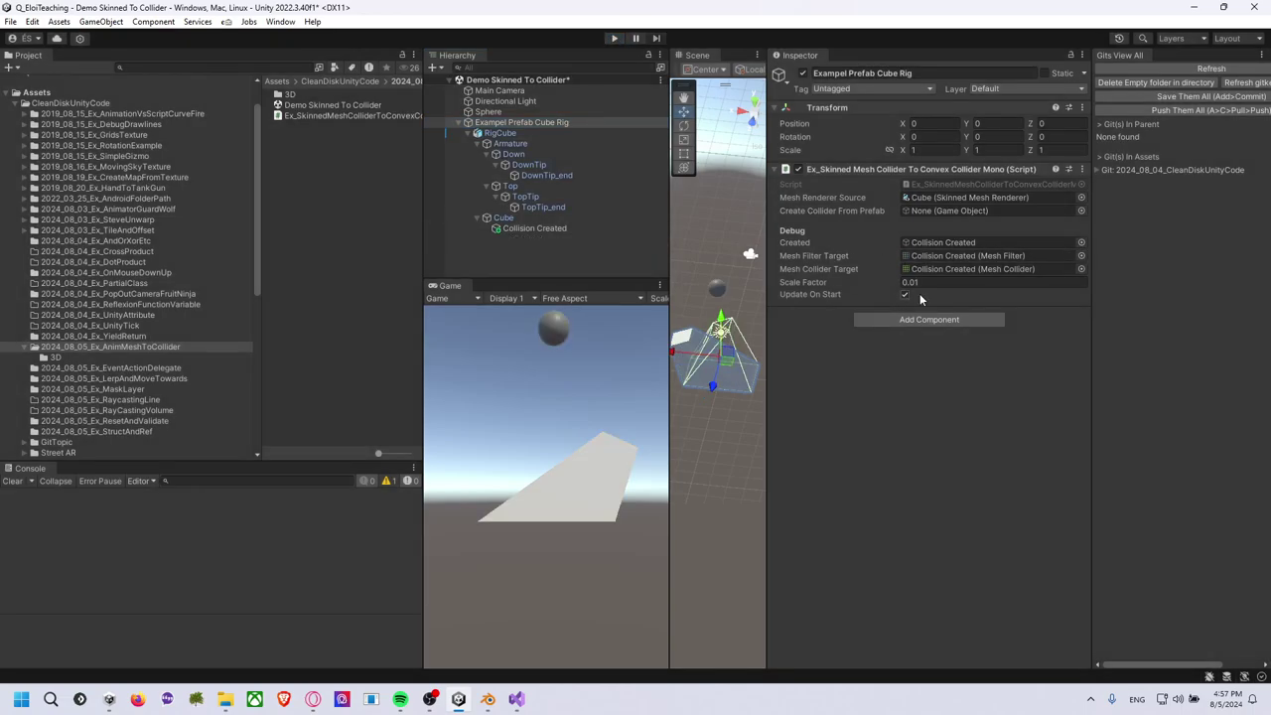
{"action": "left_click", "coordinate": [905, 297]}
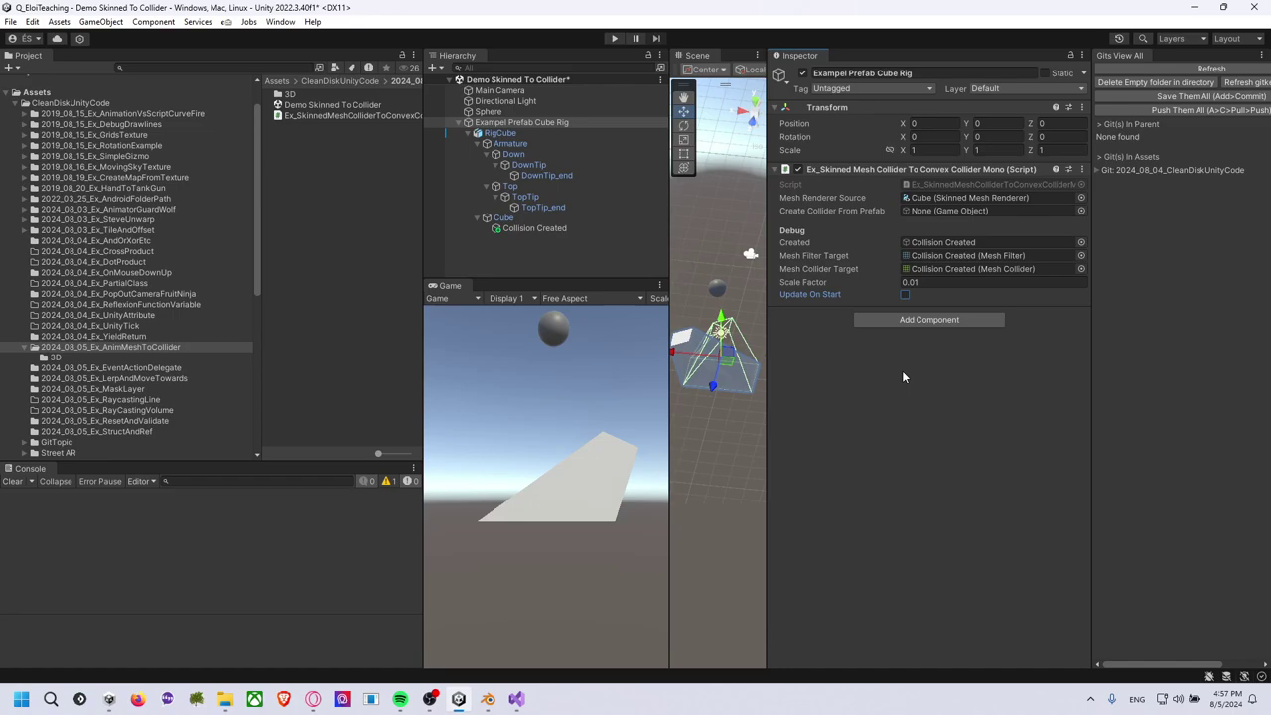
{"action": "left_click", "coordinate": [615, 39]}
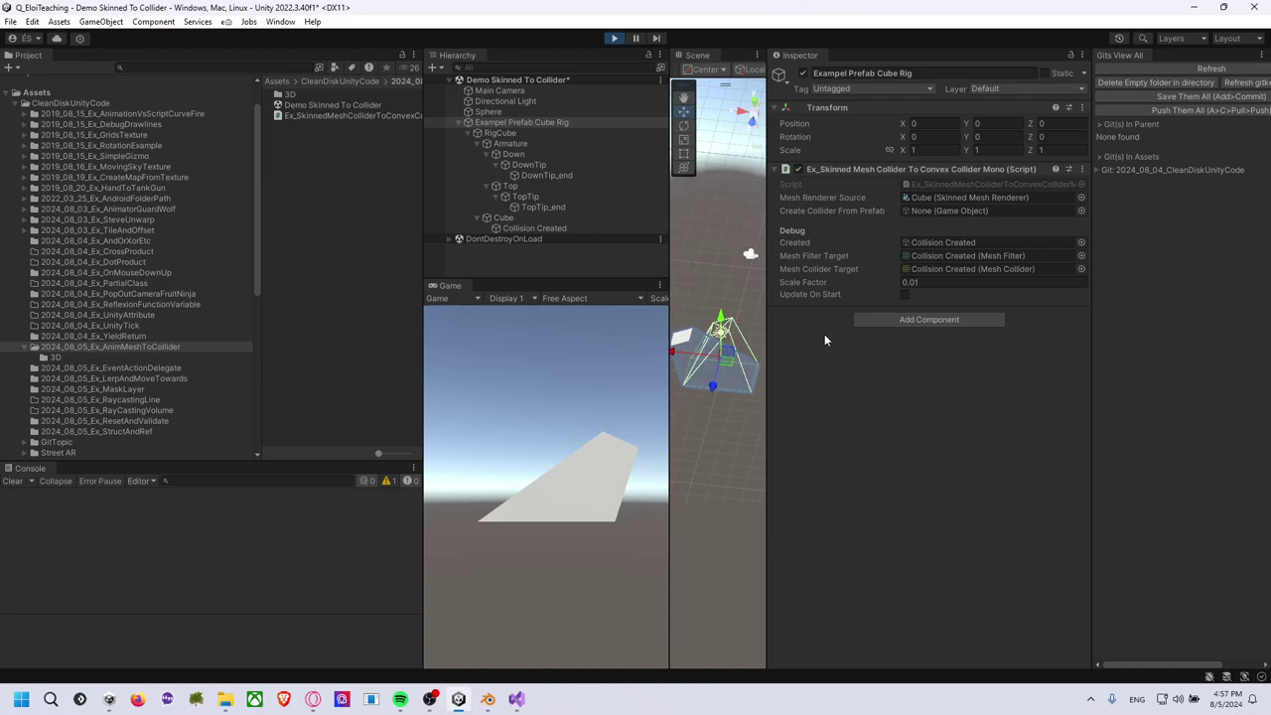
Re-enable Update On Start and rebake the collider with Update Mesh for the bent pyramid.
{"action": "left_click", "coordinate": [905, 295]}
{"action": "left_click", "coordinate": [614, 37]}
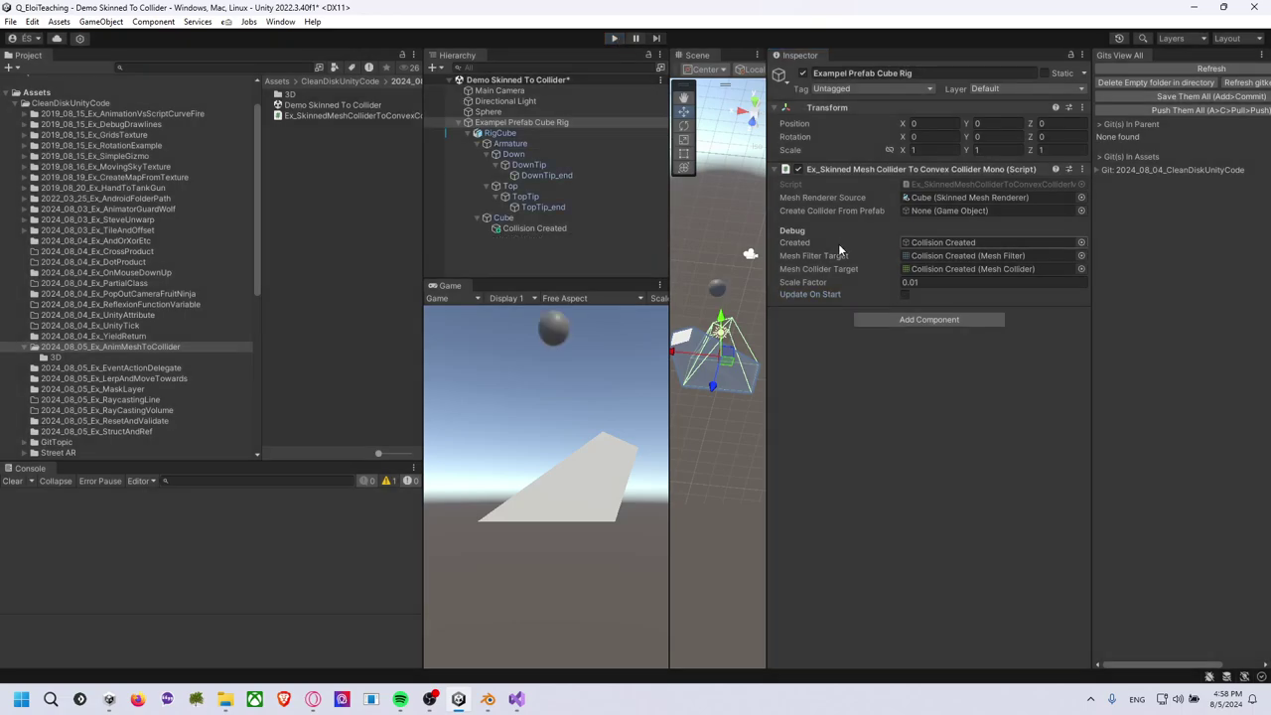
{"action": "left_click", "coordinate": [905, 296]}
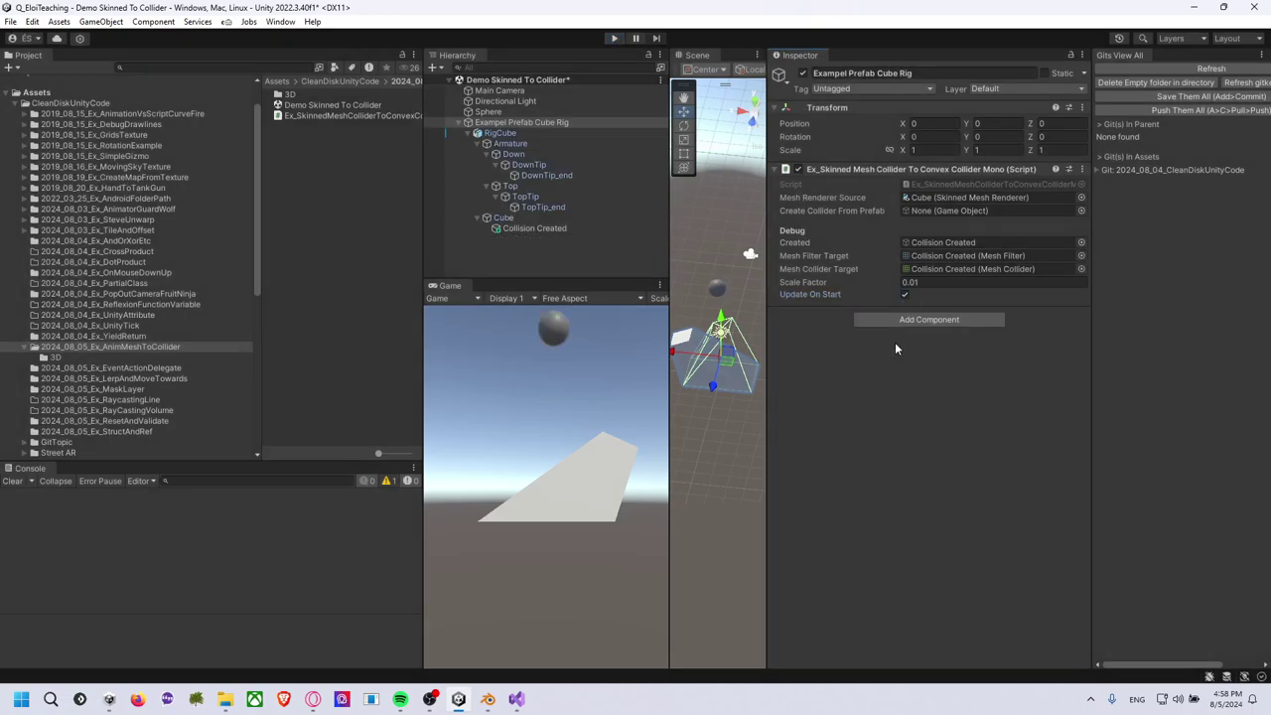
{"action": "right_click", "coordinate": [886, 170]}
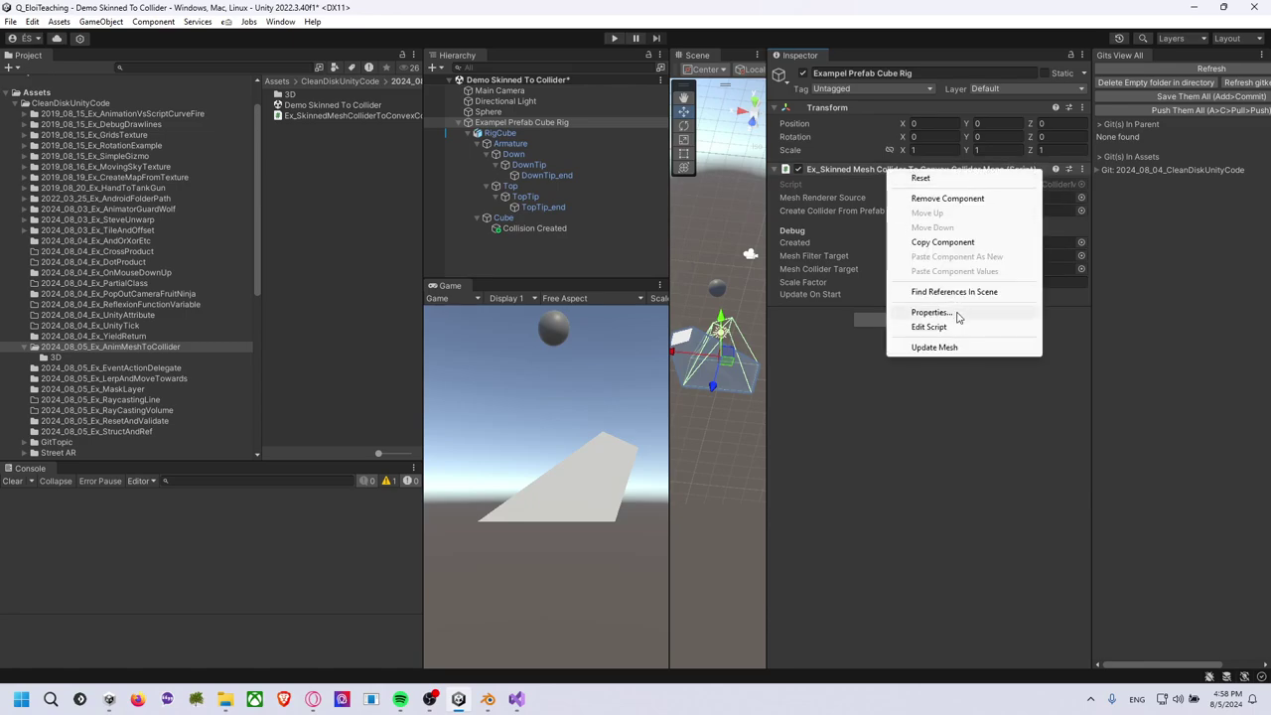
{"action": "left_click", "coordinate": [959, 348]}
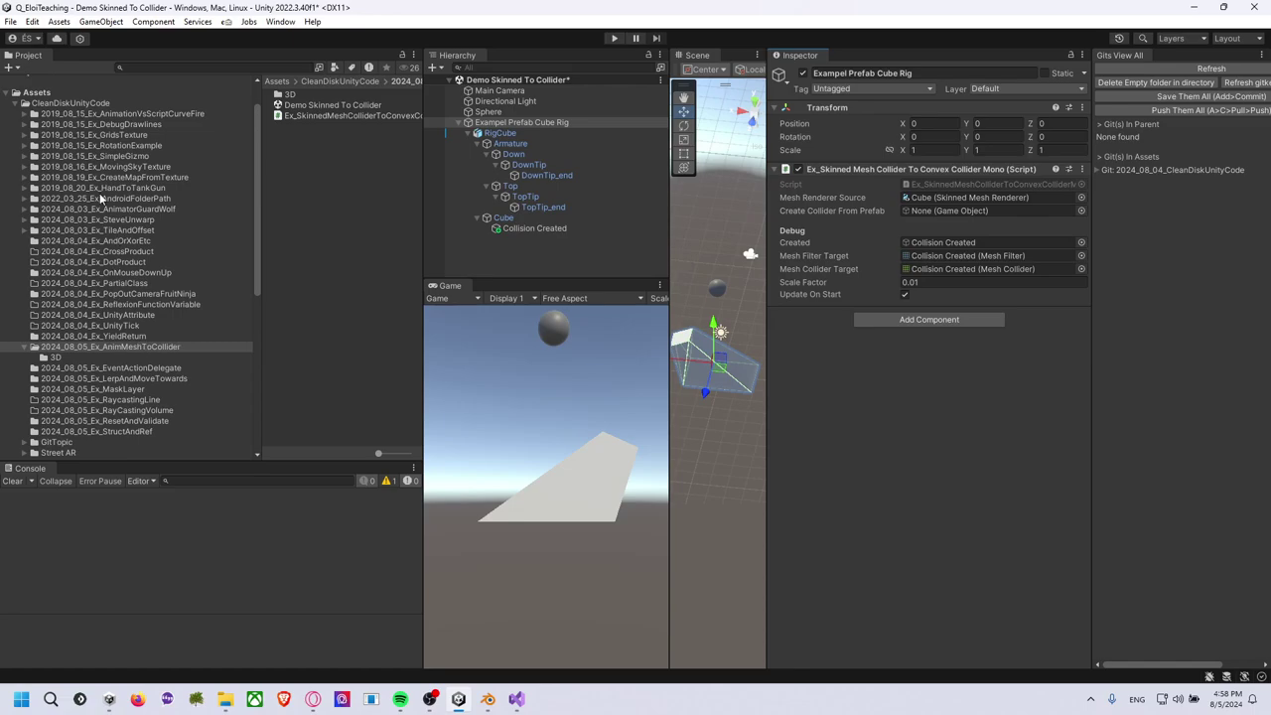
Expand 2024_08_04_CleanDiskUnityCode's git commands in Gits View, check its GitHub page, then minimize the browser.
{"action": "left_click", "coordinate": [74, 104]}
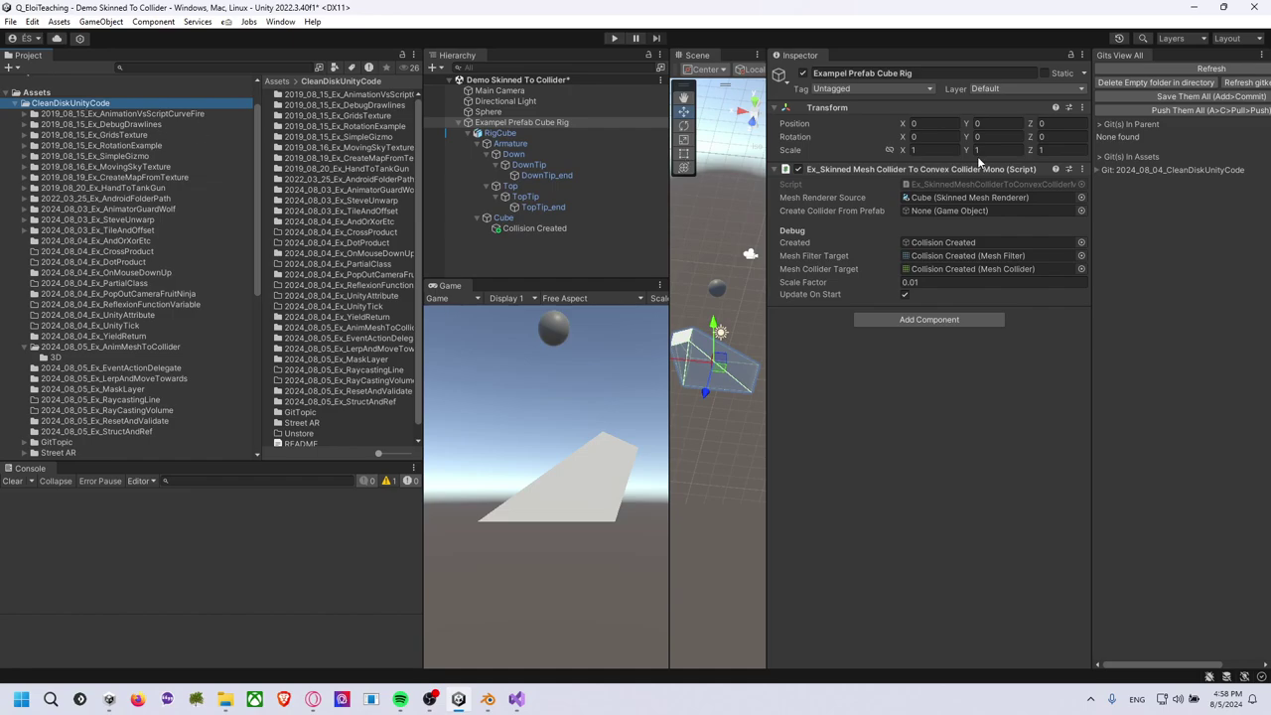
{"action": "left_click_drag", "start_coordinate": [1093, 170], "coordinate": [928, 168]}
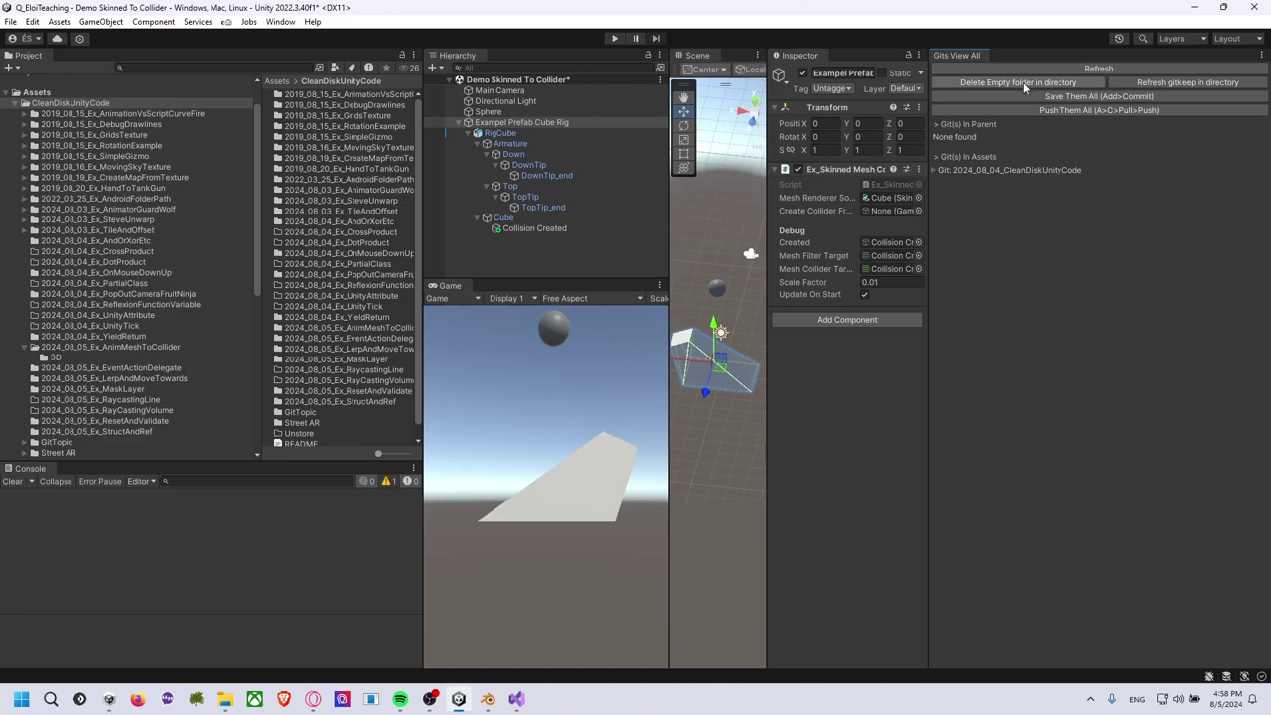
{"action": "left_click", "coordinate": [935, 170]}
{"action": "left_click", "coordinate": [938, 197]}
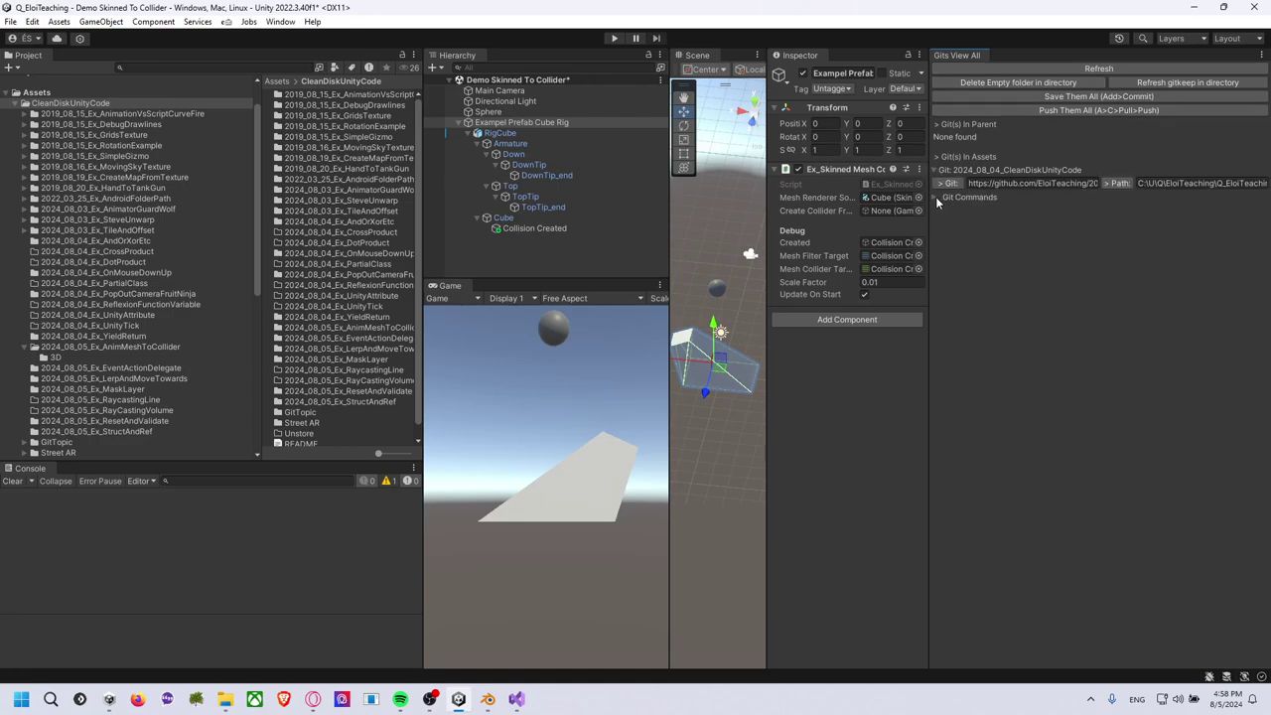
{"action": "left_click", "coordinate": [1187, 239]}
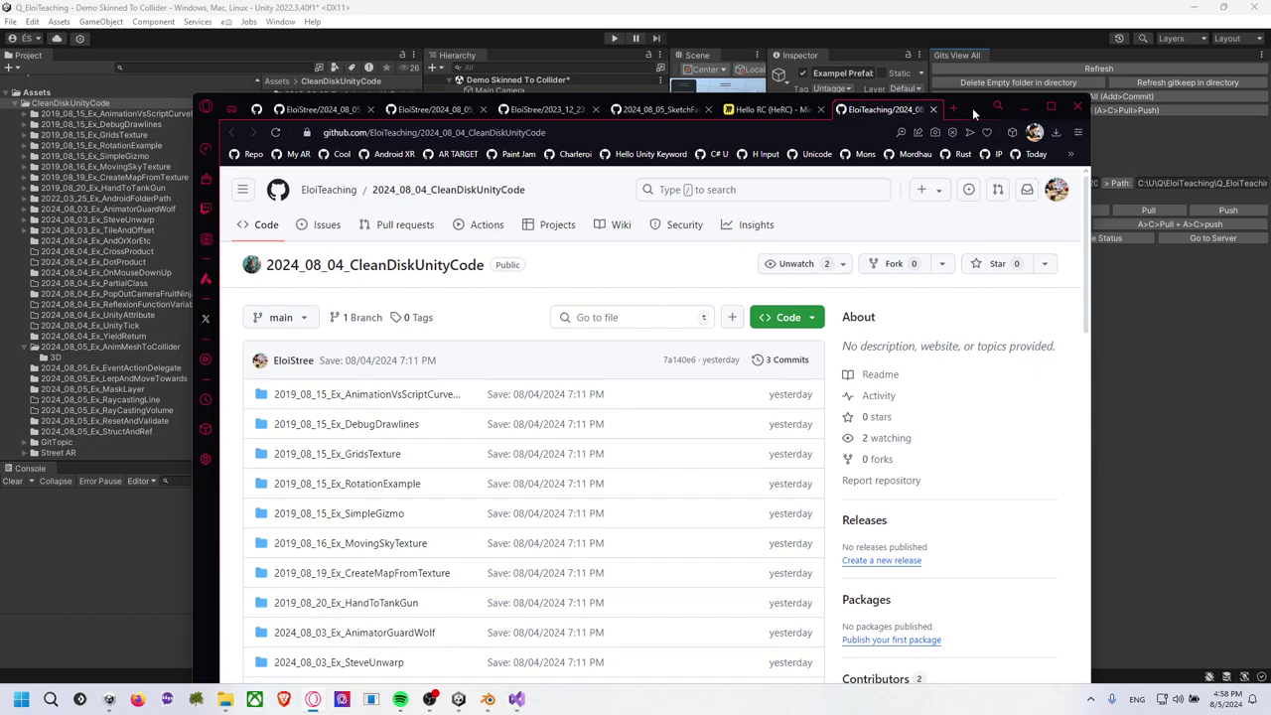
{"action": "left_click_drag", "start_coordinate": [972, 107], "coordinate": [1071, 489]}
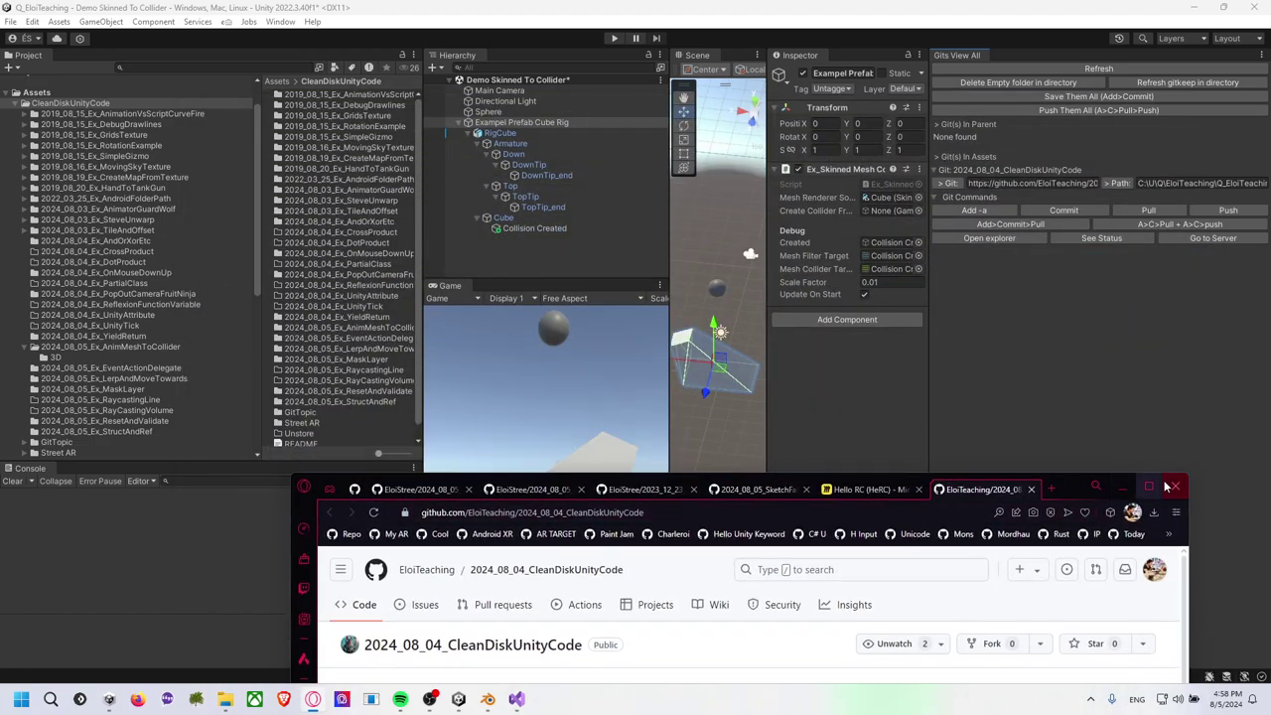
{"action": "left_click", "coordinate": [1120, 486]}
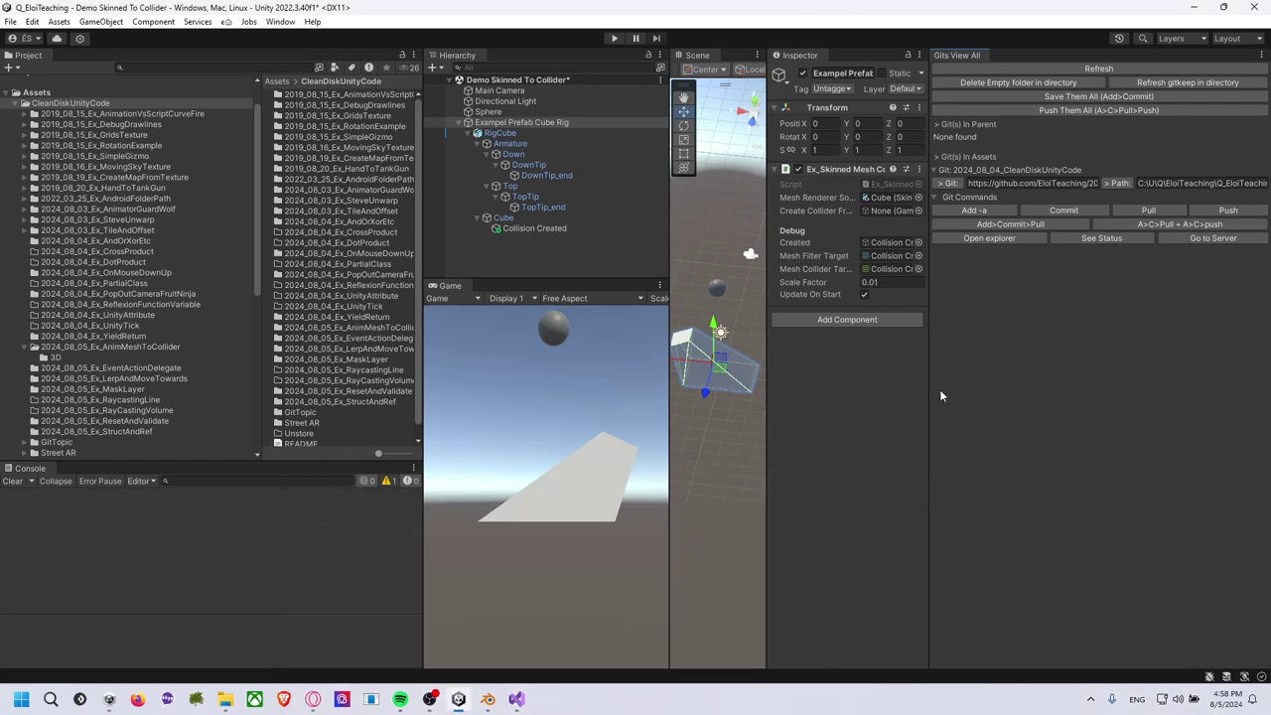